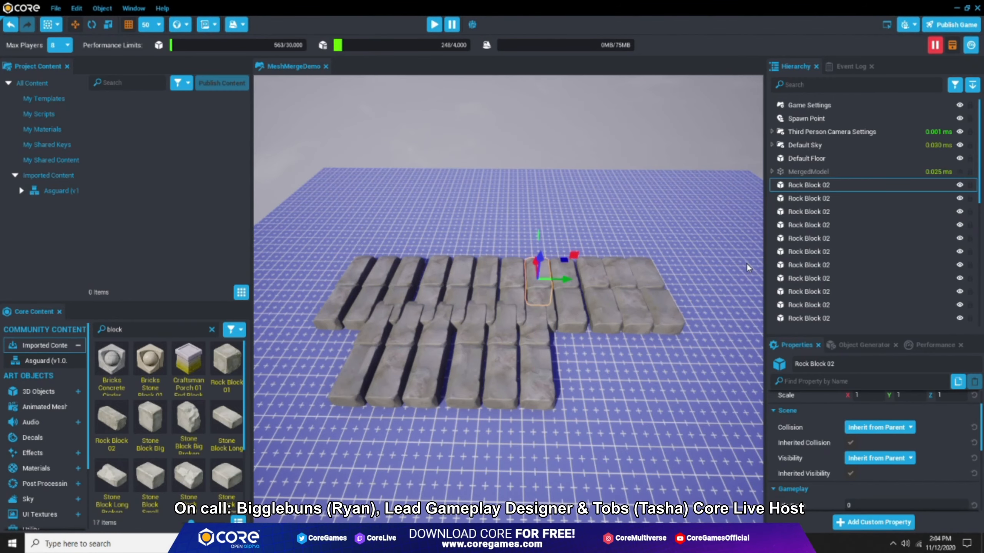
pyautogui.scroll(3, 623, 367)
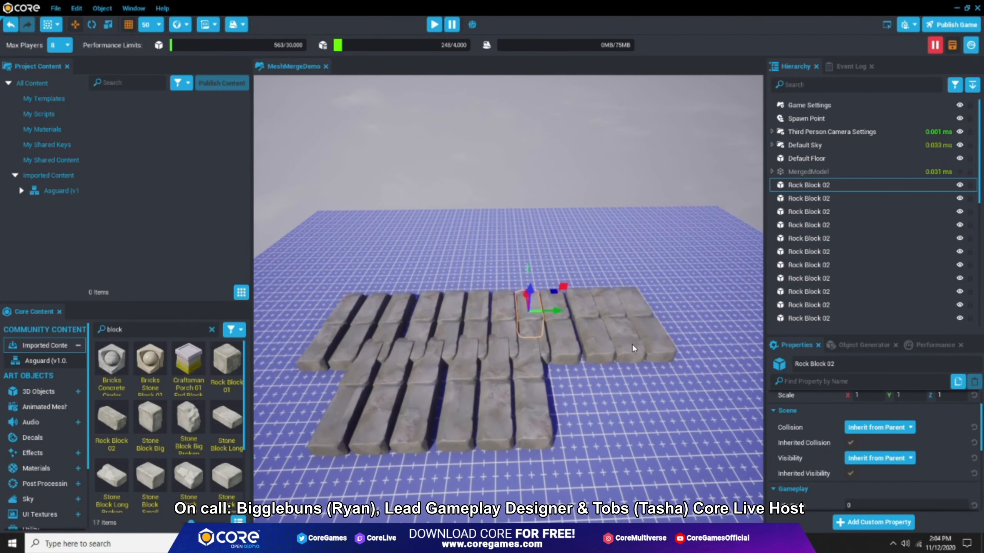
pyautogui.click(812, 185)
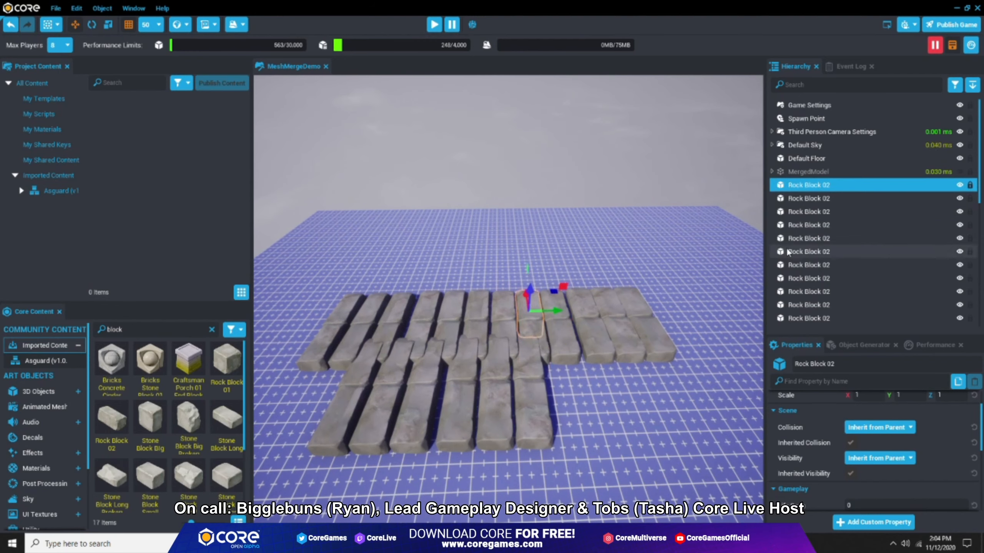
pyautogui.rightClick(799, 325)
pyautogui.click(791, 192)
pyautogui.rightClick(789, 186)
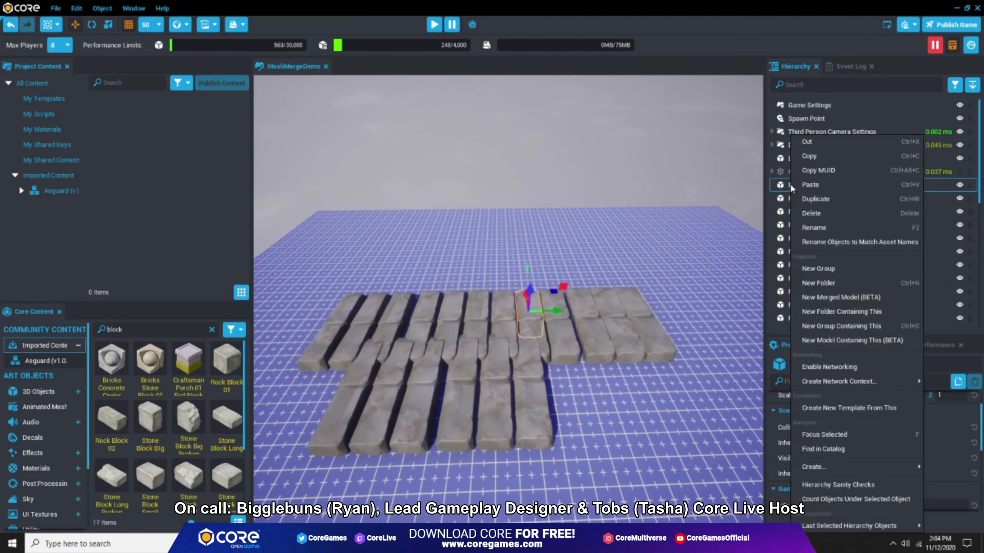
pyautogui.click(821, 268)
pyautogui.hotkey('ctrl', 'z')
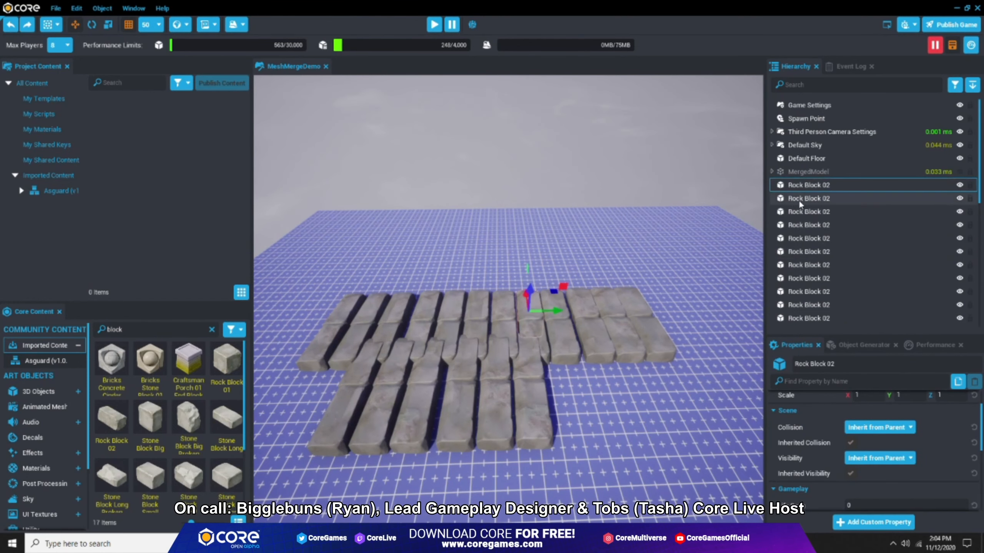
# Create a new merged model from the hierarchy and place it at root level directly above the Rock Block 02 objects.
pyautogui.click(800, 318)
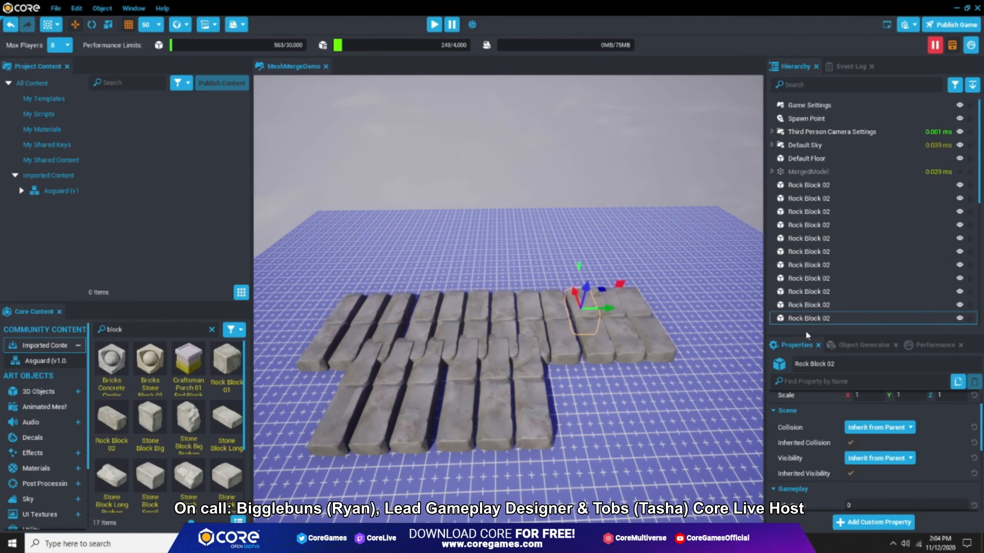
pyautogui.rightClick(805, 321)
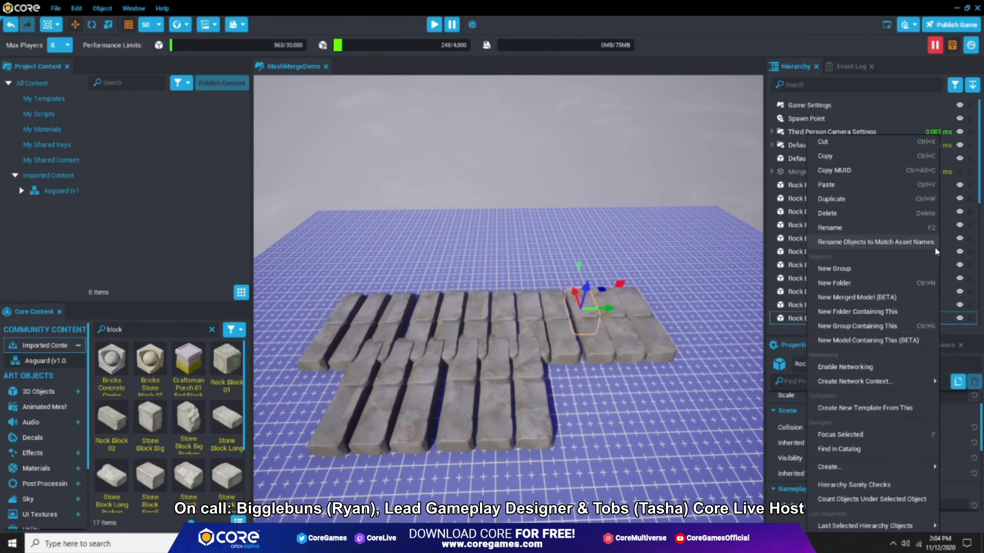
pyautogui.click(850, 297)
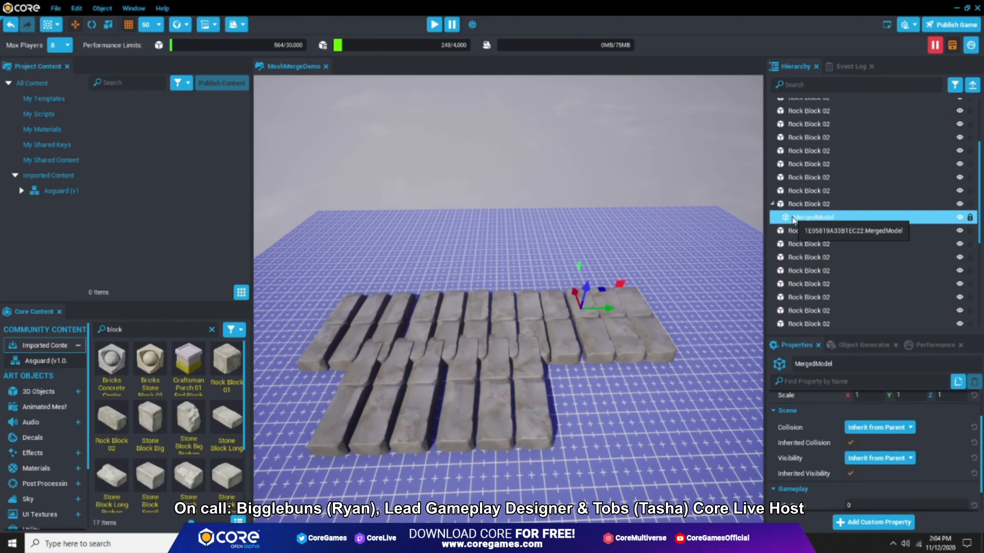
pyautogui.doubleClick(804, 202)
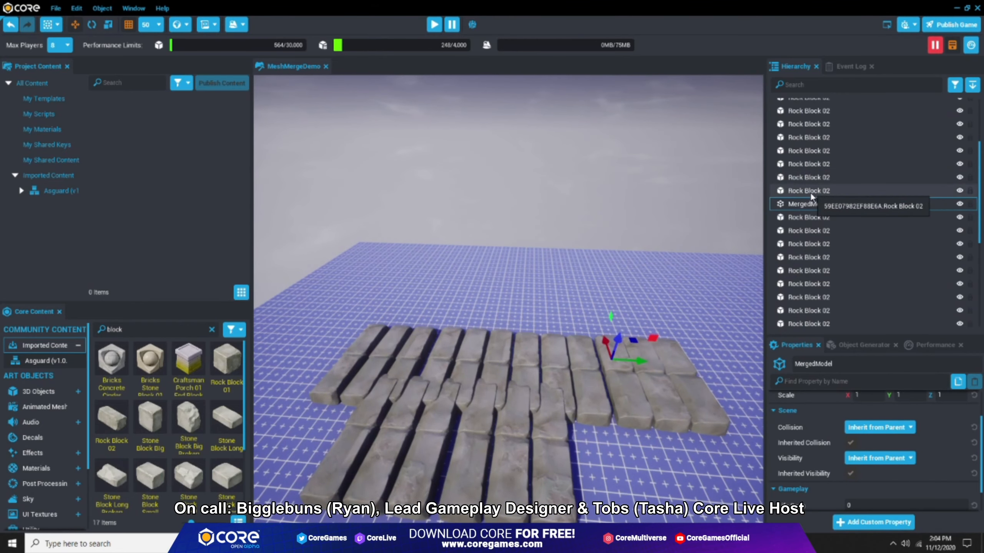
pyautogui.click(805, 204)
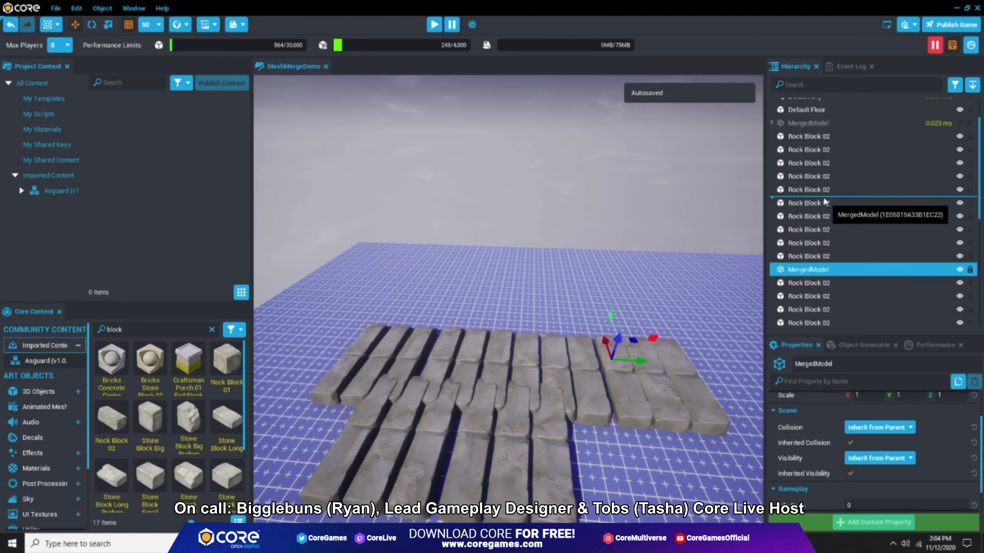
pyautogui.scroll(5, 817, 171)
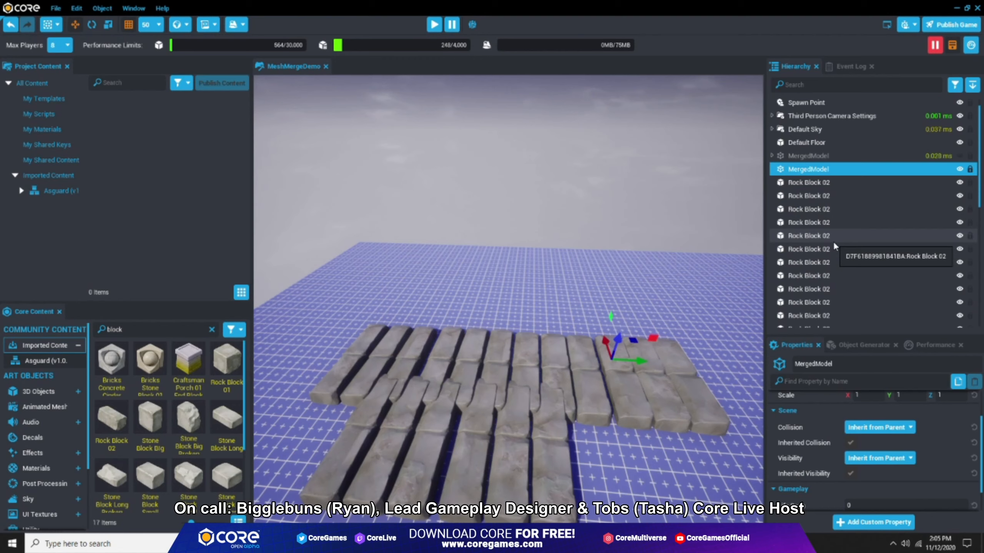
# Move all Rock Block 02 objects into the new MergedModel.
pyautogui.click(805, 182)
pyautogui.scroll(-3, 853, 234)
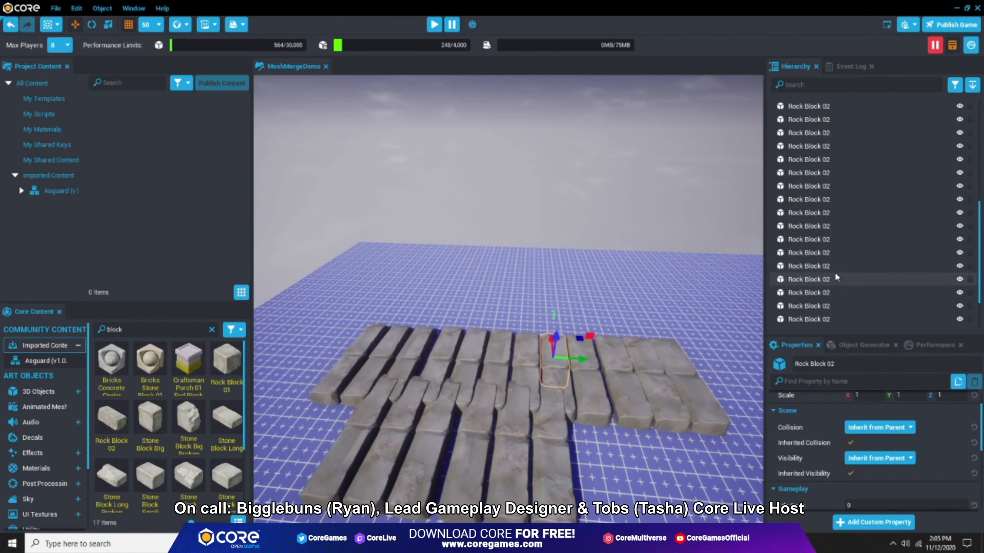
pyautogui.keyDown('shift'); pyautogui.click(806, 314); pyautogui.keyUp('shift')
pyautogui.scroll(5, 863, 246)
pyautogui.moveTo(845, 250); pyautogui.dragTo(811, 186)
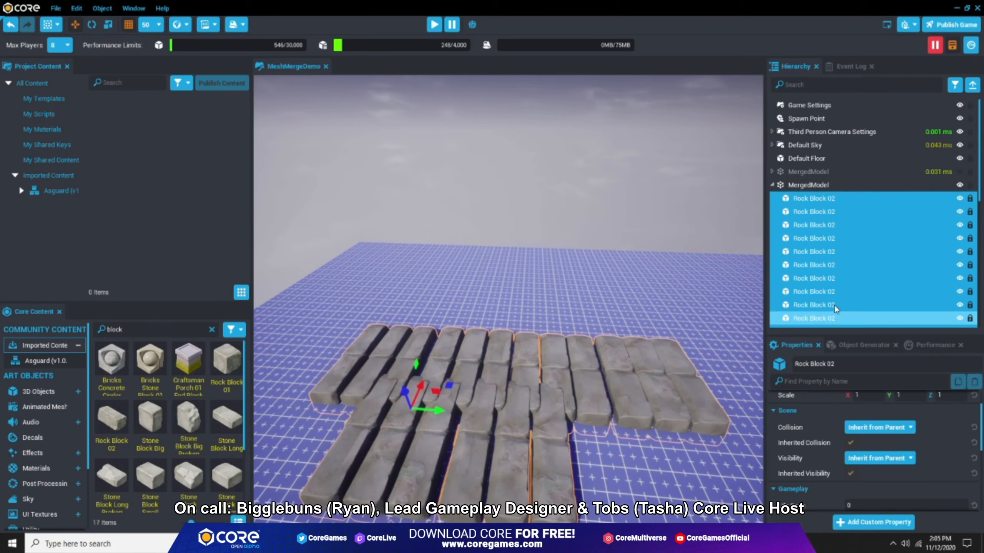
# Check the new MergedModel by selecting it and one of its blocks, and by expanding and collapsing its contents.
pyautogui.click(802, 186)
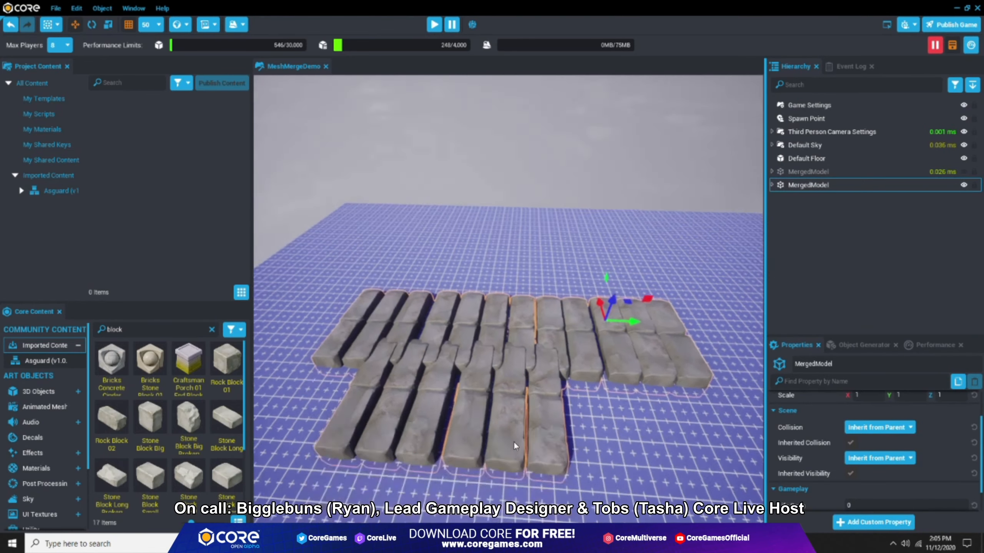
pyautogui.click(455, 393)
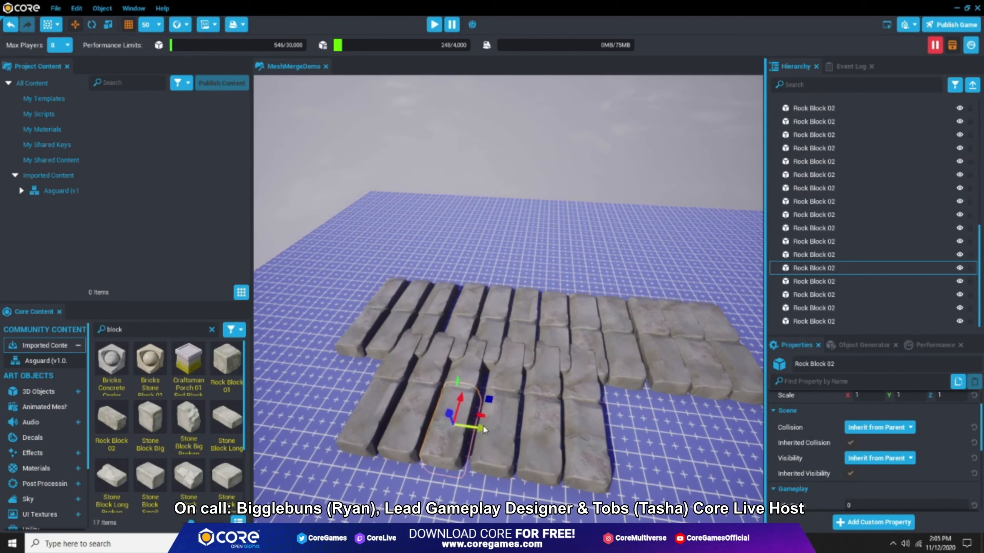
pyautogui.click(972, 85)
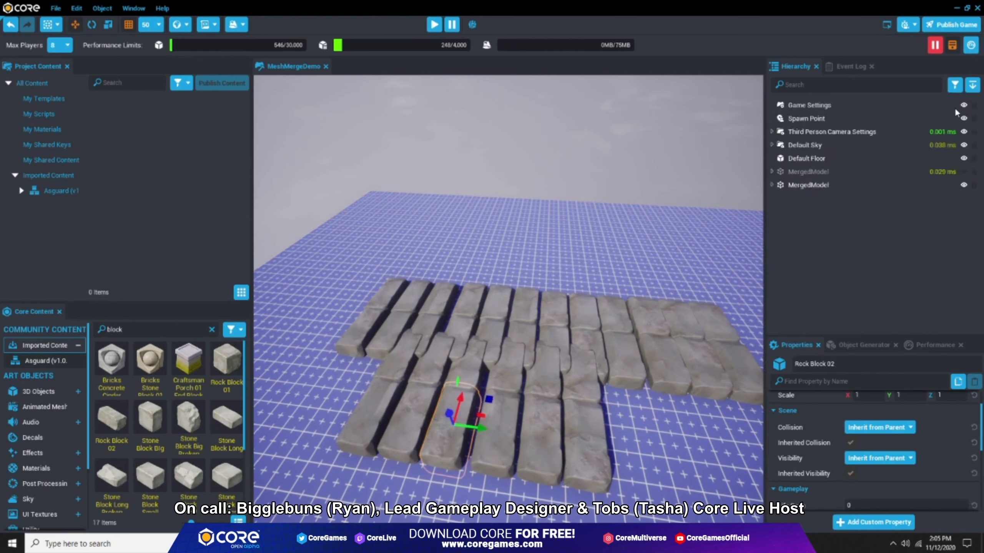
pyautogui.click(800, 185)
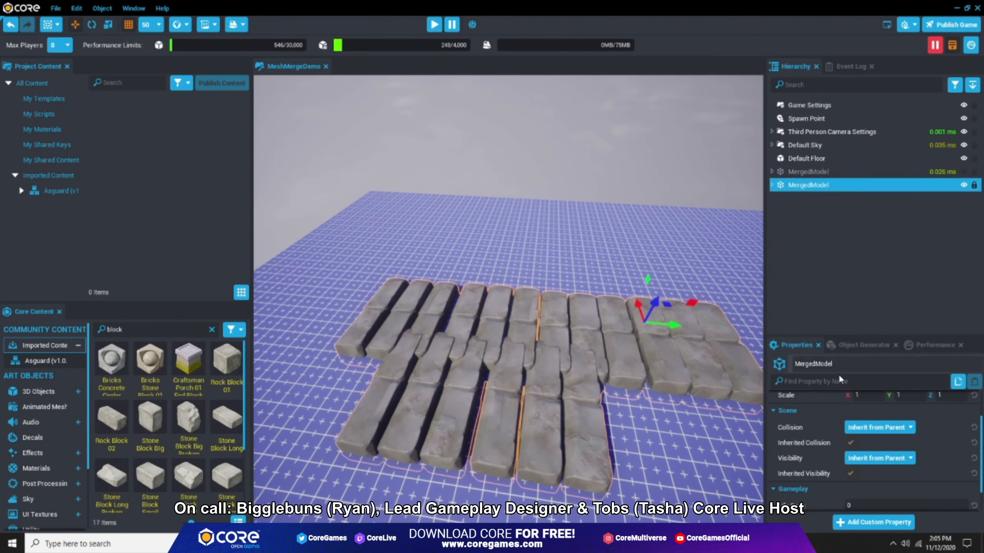
pyautogui.click(773, 185)
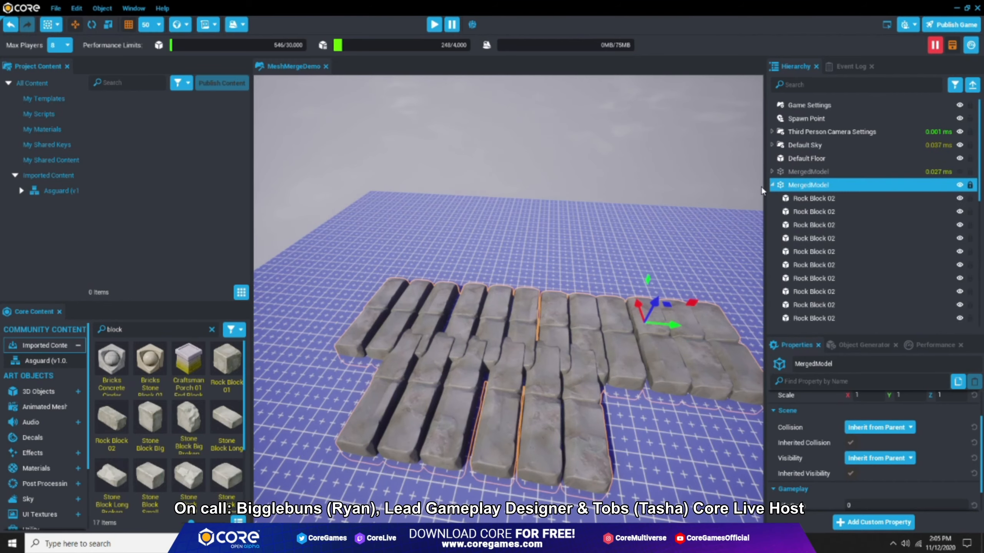
pyautogui.click(772, 185)
pyautogui.click(816, 242)
pyautogui.scroll(3, 611, 295)
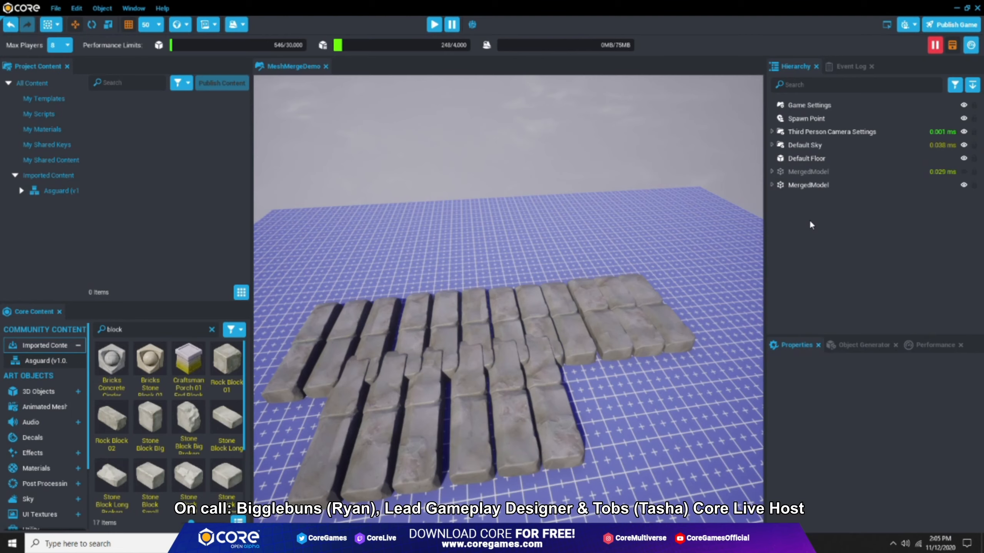
# Save the project and close the editor.
pyautogui.hotkey('ctrl', 's')
pyautogui.moveTo(620, 255); pyautogui.dragTo(585, 261, button='right')
pyautogui.press('=')
pyautogui.press('Escape')
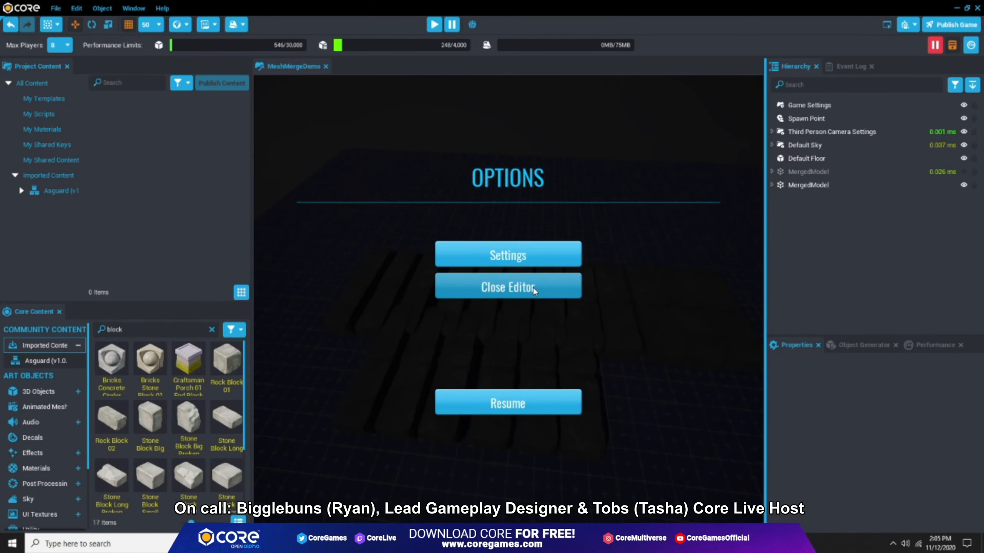
pyautogui.click(533, 288)
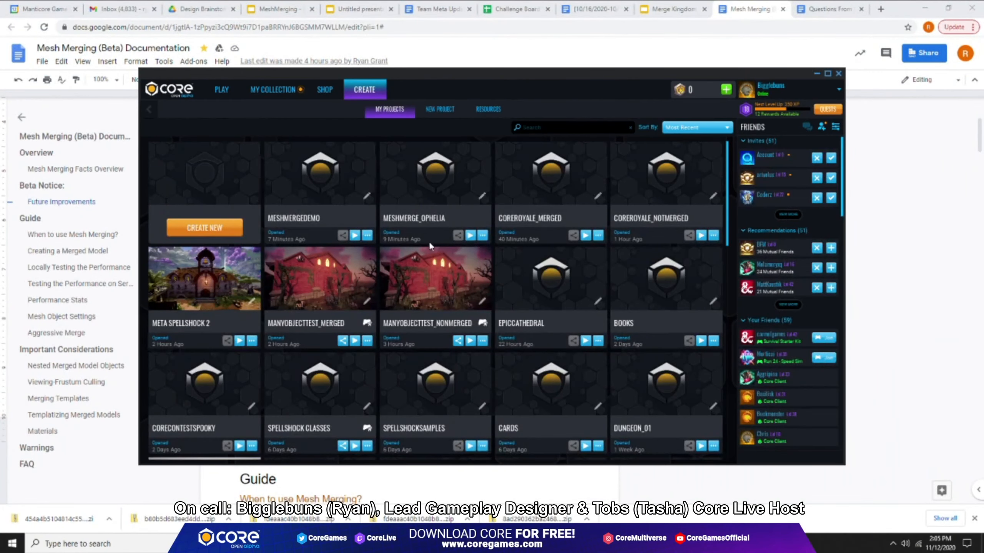
# Launch the MeshMergeDemo project locally and briefly bring up the performance overlay while moving the character beside the blocks.
pyautogui.click(354, 236)
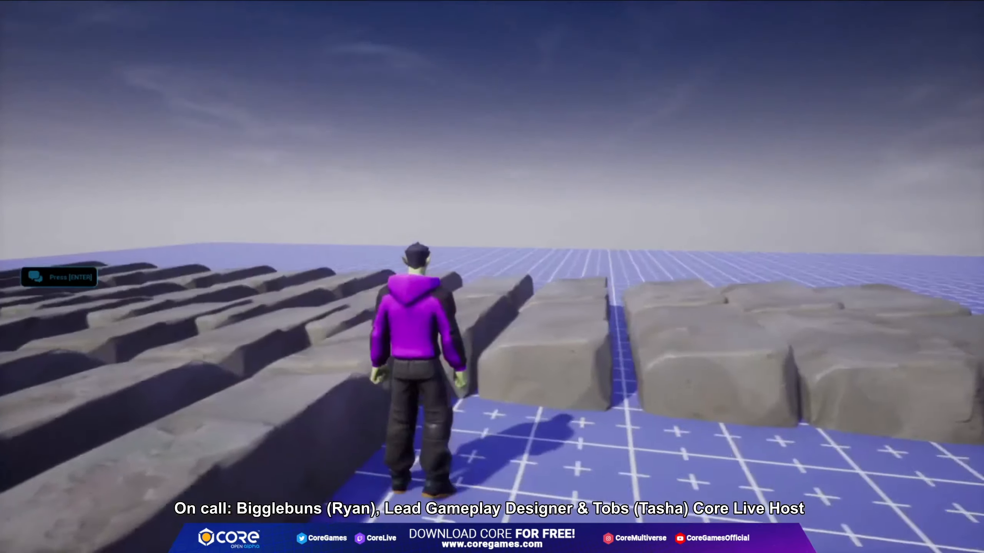
pyautogui.press('F4')
pyautogui.press('a')
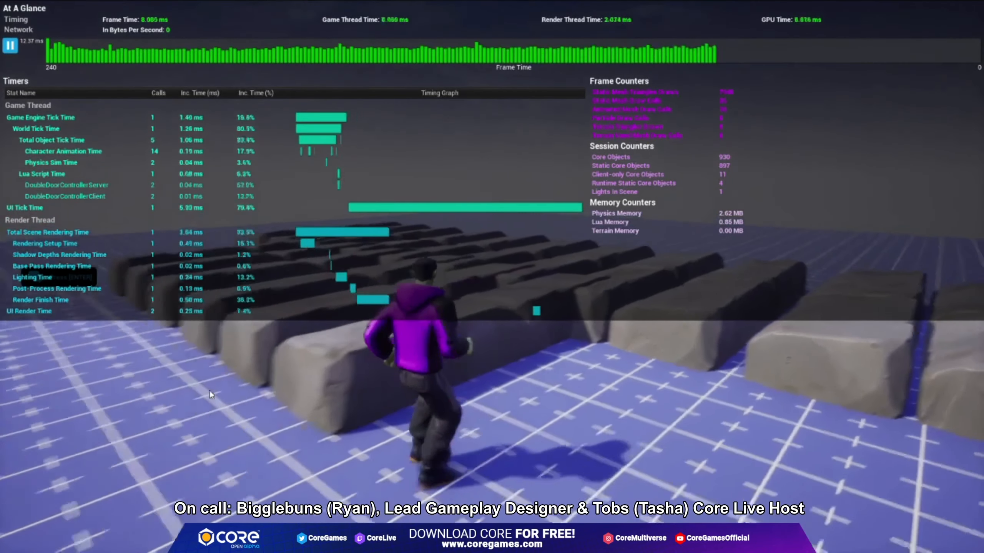
pyautogui.press('w')
pyautogui.press('s')
pyautogui.press('F4')
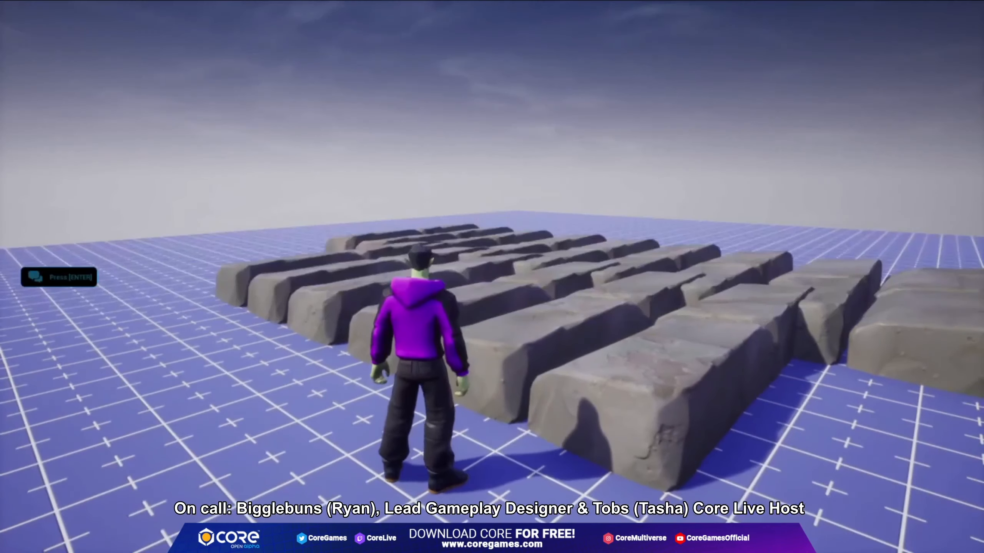
# Run and jump the character across the merged rock blocks to inspect them in the game.
pyautogui.press('w')
pyautogui.press('space')
pyautogui.press('w')
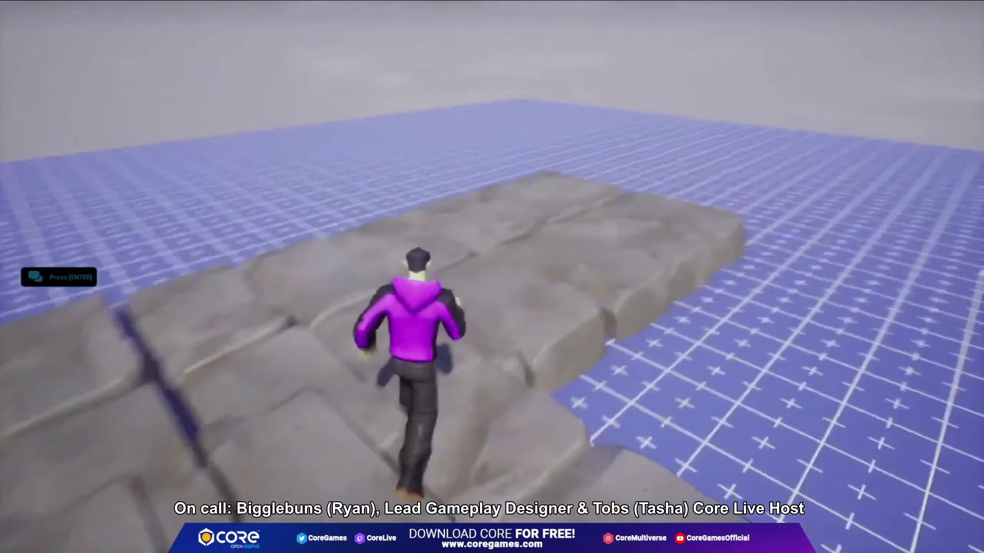
pyautogui.press('w')
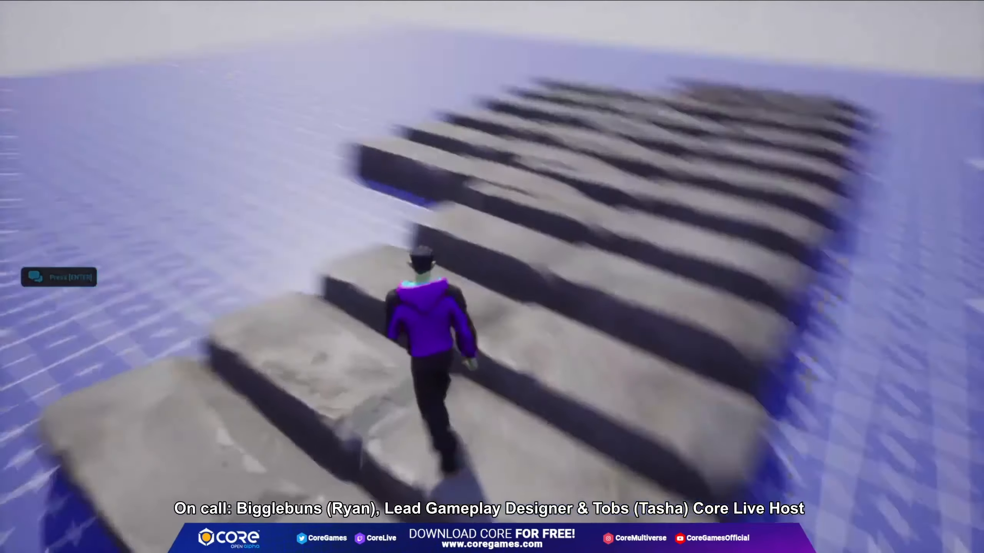
pyautogui.press('w')
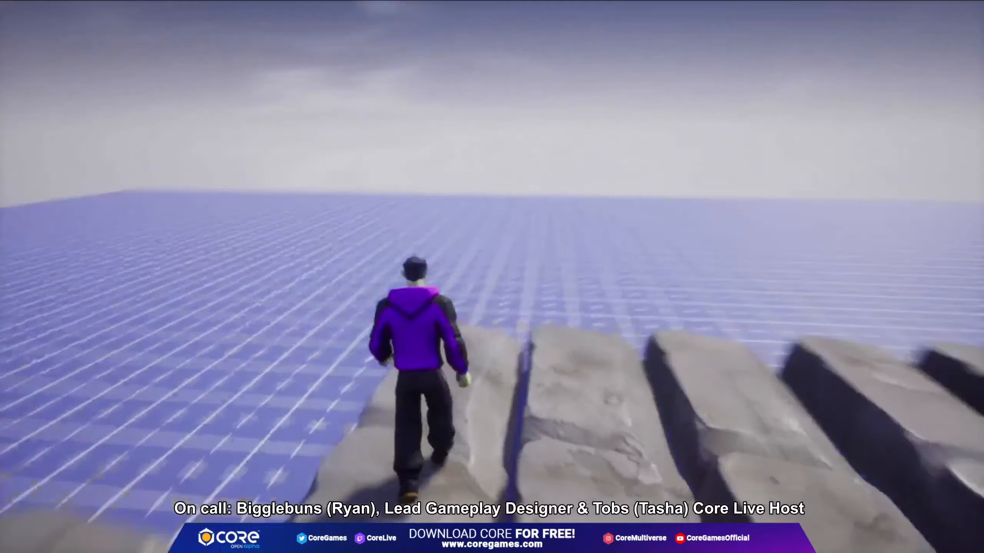
# Open the performance overlay, pause its capture and examine the rendering setup, Render Thread and GPU times.
pyautogui.press('F4')
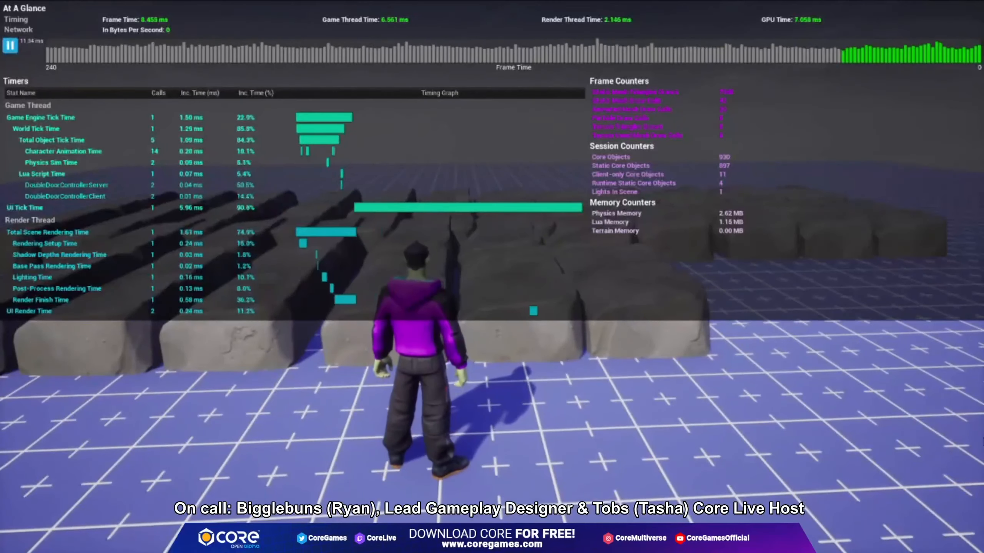
pyautogui.press('w')
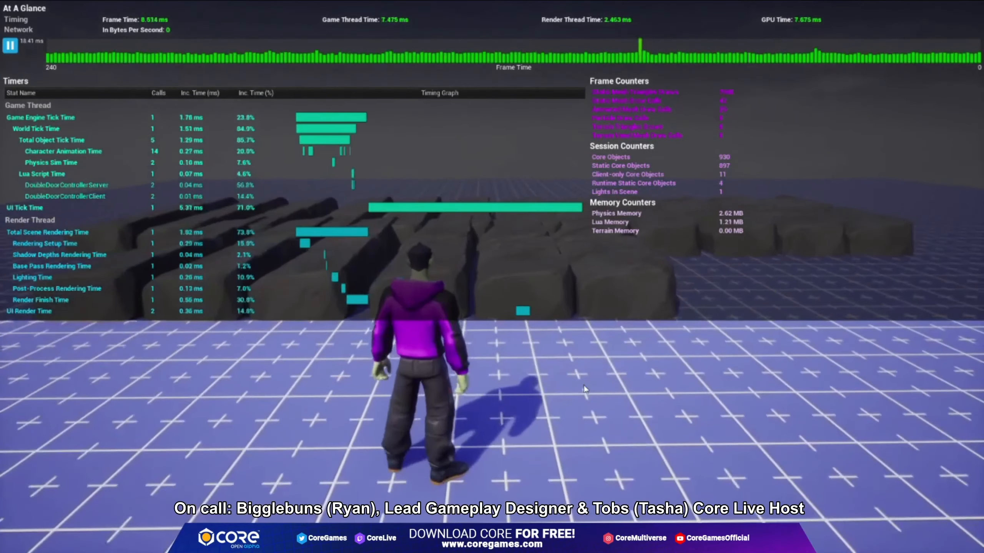
pyautogui.click(10, 45)
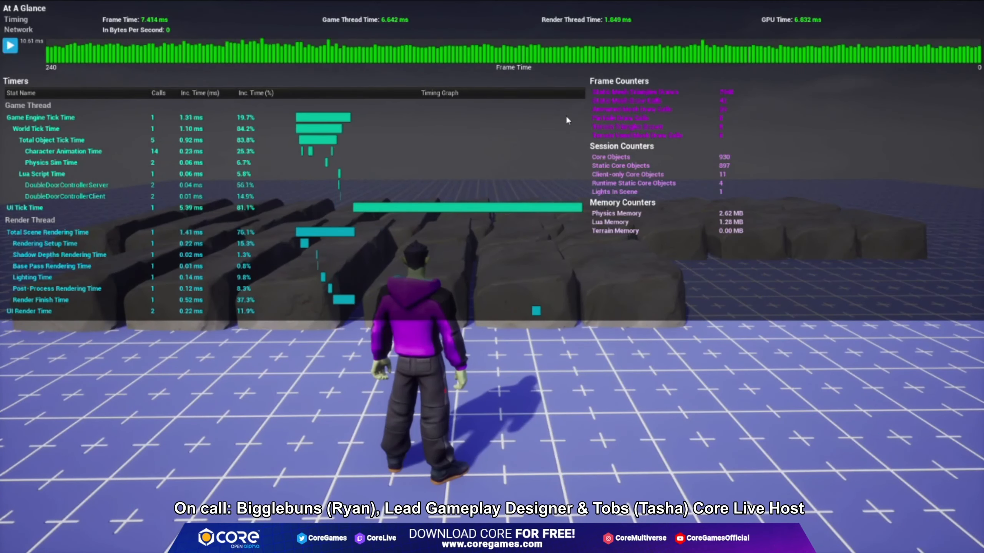
pyautogui.moveTo(45, 241)
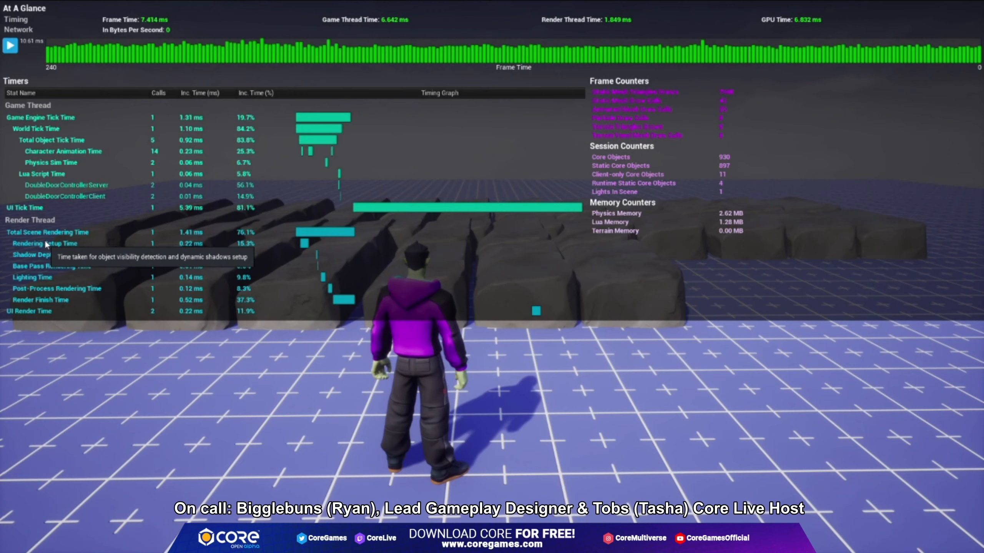
pyautogui.moveTo(622, 195)
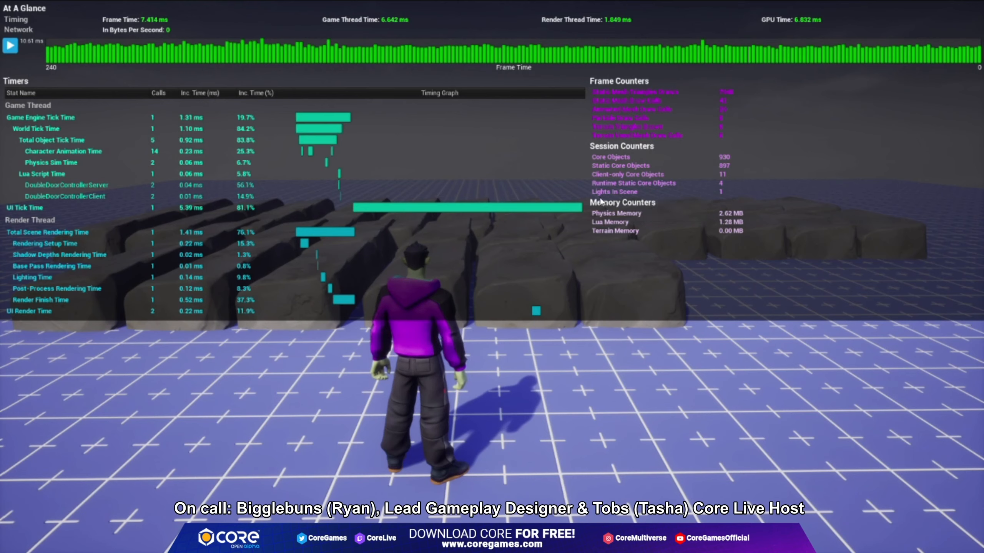
pyautogui.moveTo(585, 21)
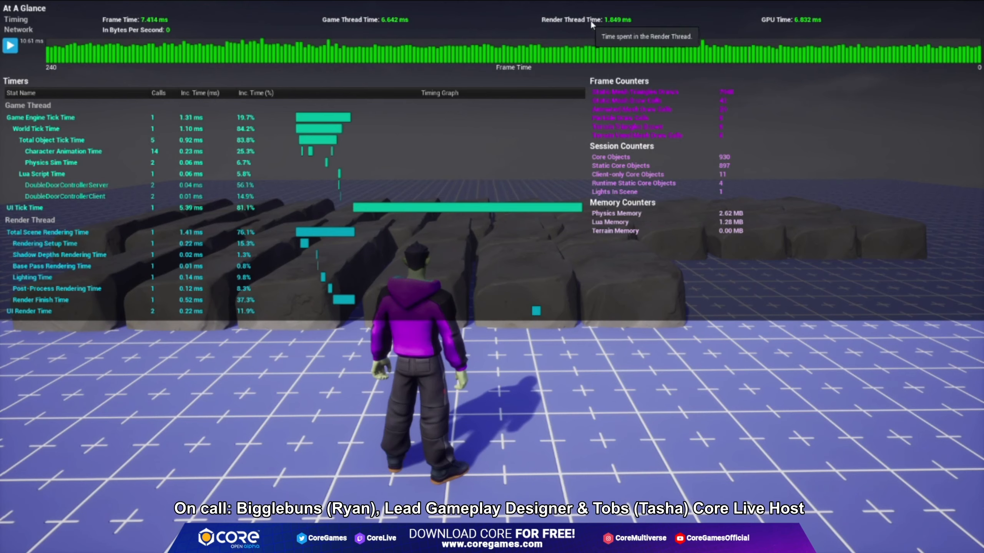
pyautogui.moveTo(779, 20)
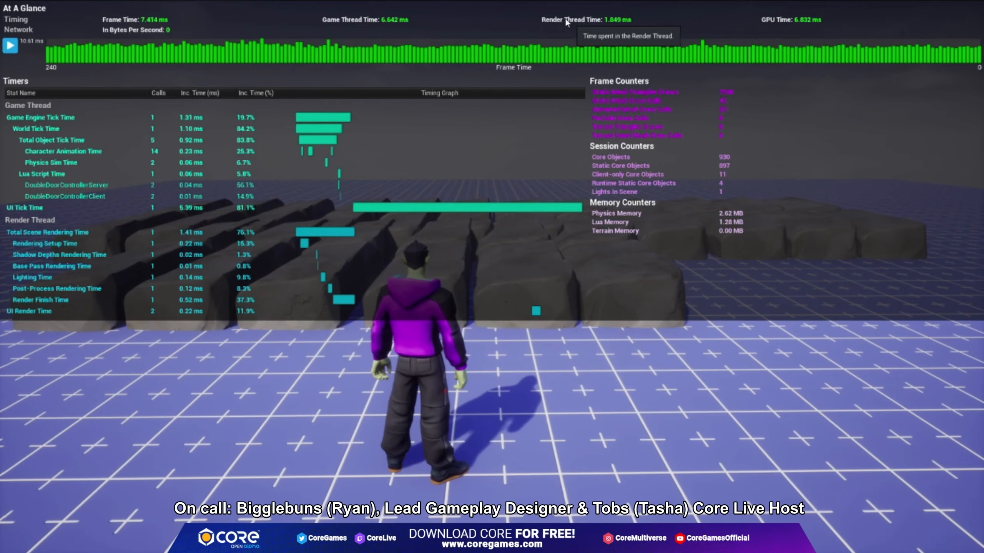
# Close the performance overlay and the running game, and open the MeshMergeDemo project for editing.
pyautogui.press('F4')
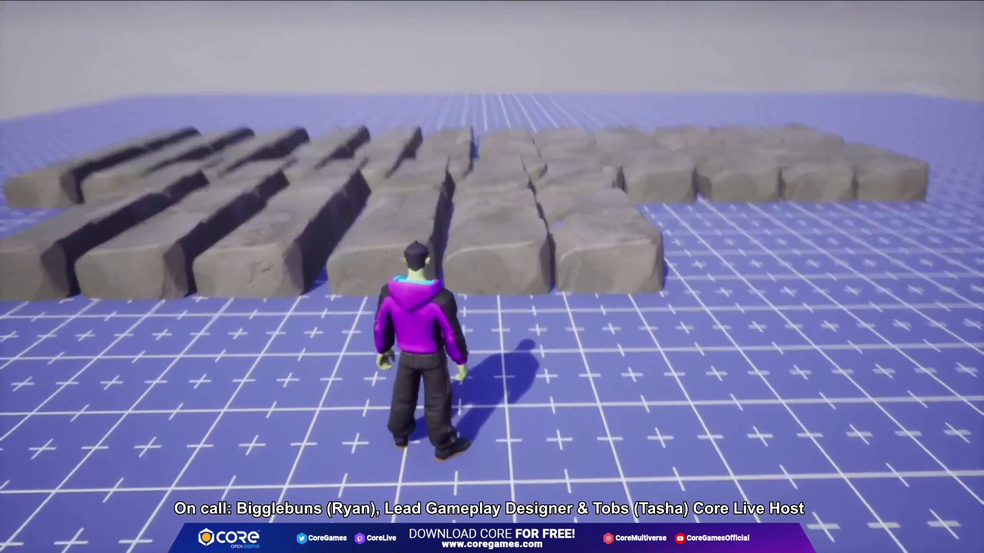
pyautogui.press('Escape')
pyautogui.click(484, 253)
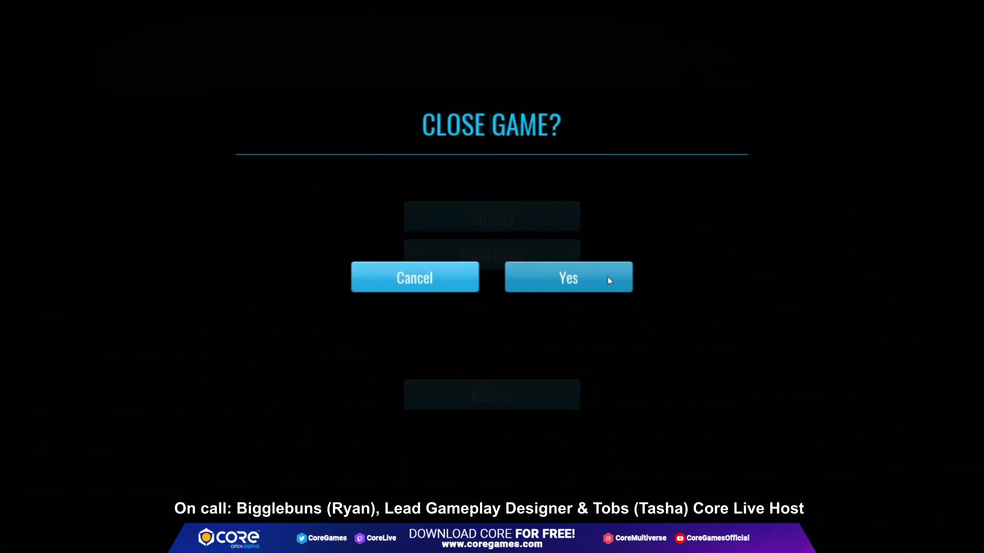
pyautogui.click(607, 276)
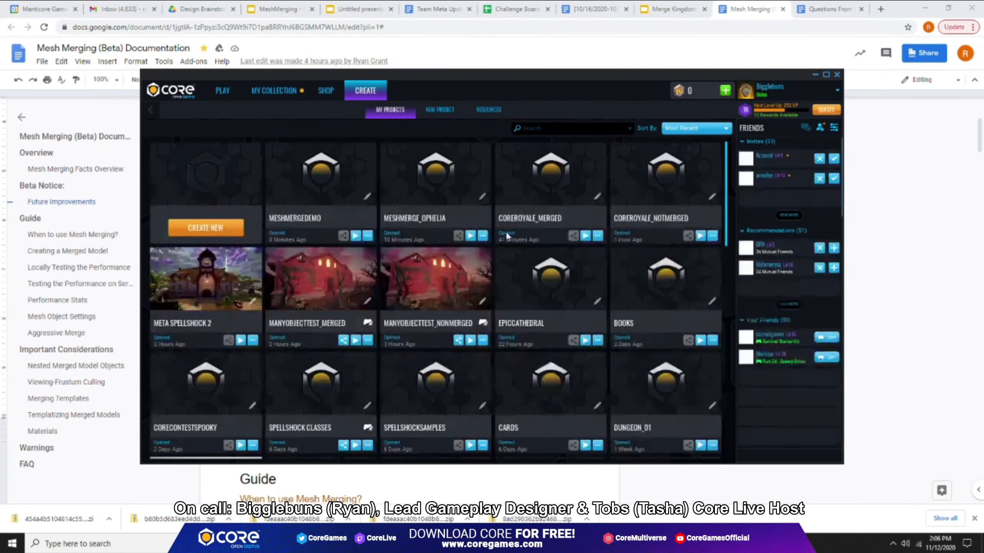
pyautogui.moveTo(297, 195)
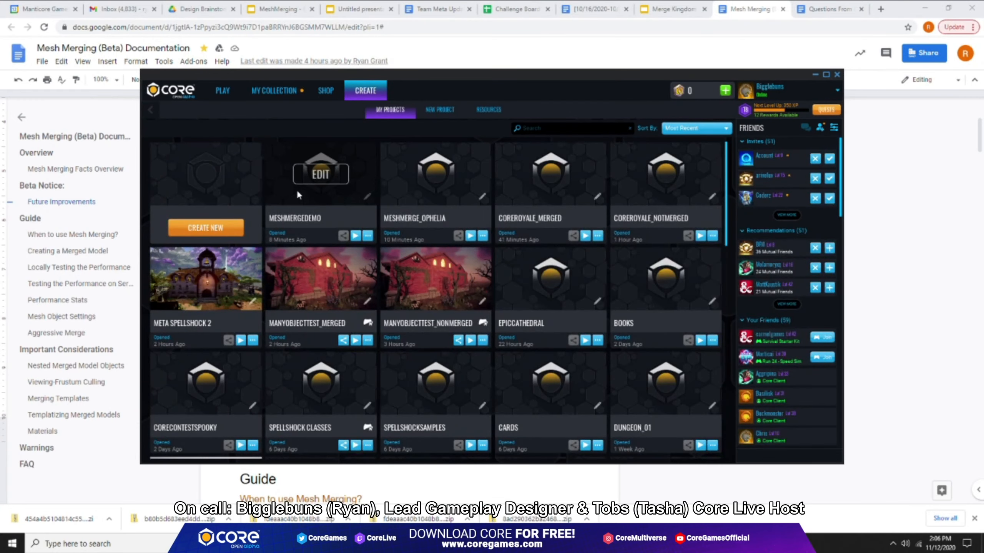
pyautogui.click(321, 174)
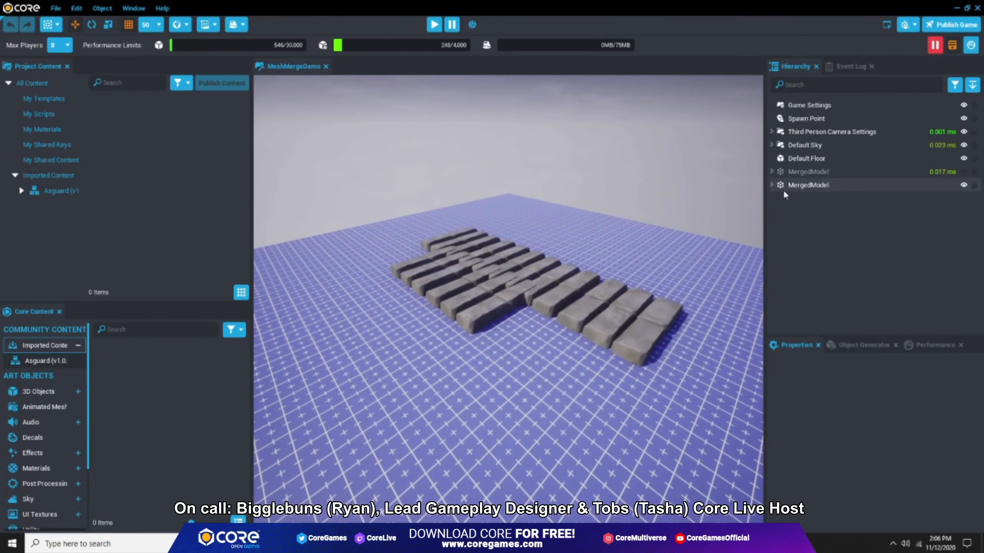
# Group all the Rock Block 02 objects inside the visible MergedModel.
pyautogui.click(786, 185)
pyautogui.click(771, 185)
pyautogui.click(810, 198)
pyautogui.scroll(-5, 848, 269)
pyautogui.scroll(1, 848, 275)
pyautogui.hotkey('ctrl', 'a')
pyautogui.rightClick(853, 279)
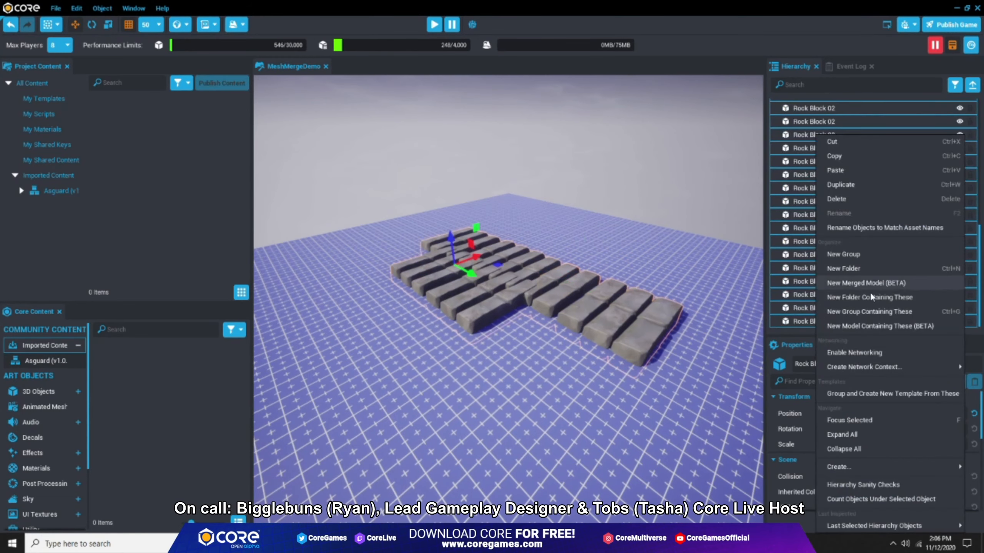
pyautogui.click(855, 310)
pyautogui.scroll(5, 620, 286)
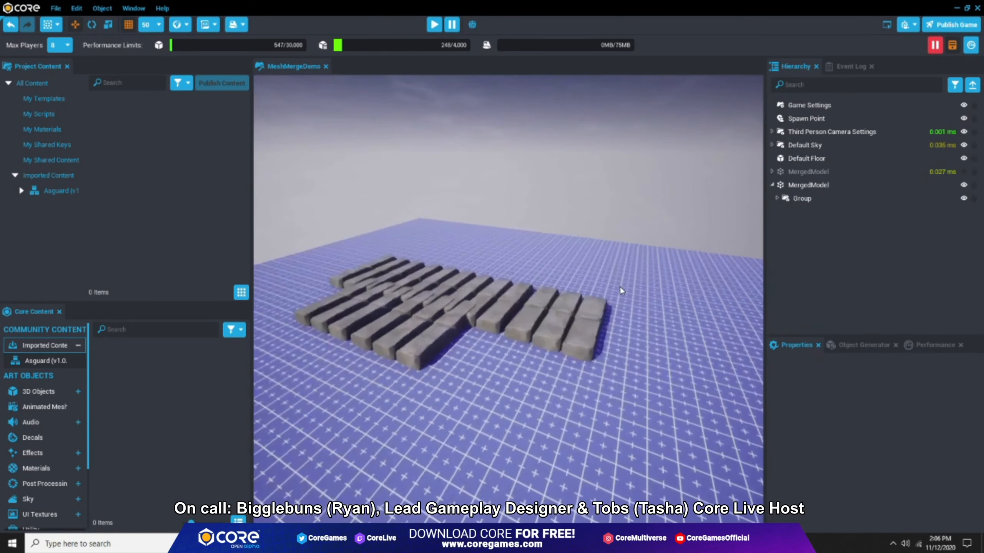
# Select the visible MergedModel and examine its outlined blocks in the scene.
pyautogui.click(805, 185)
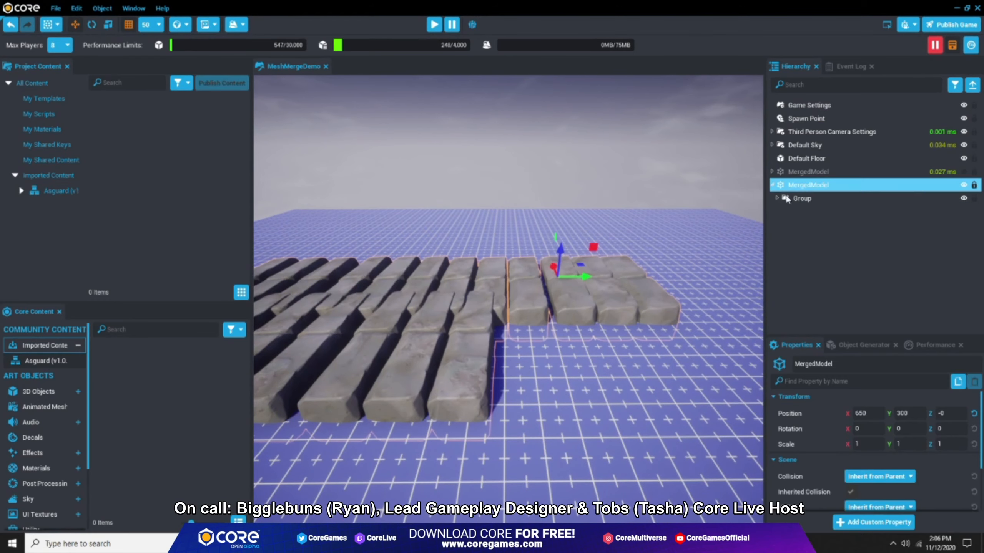
pyautogui.scroll(-1, 597, 277)
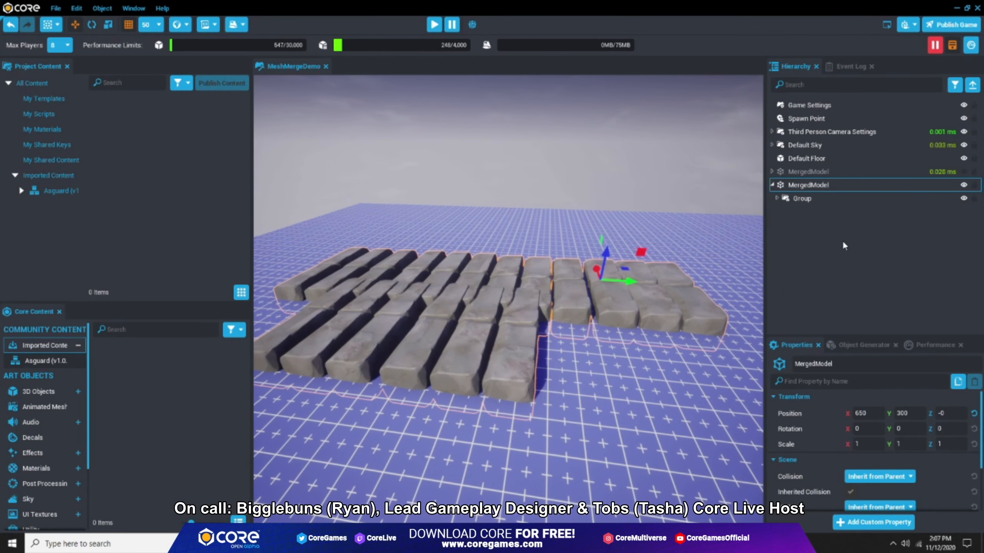
pyautogui.click(604, 236)
pyautogui.scroll(2, 606, 238)
# Search the Core Content for "fire vol" and add Fire Volume VFX inside the visible MergedModel.
pyautogui.click(118, 329)
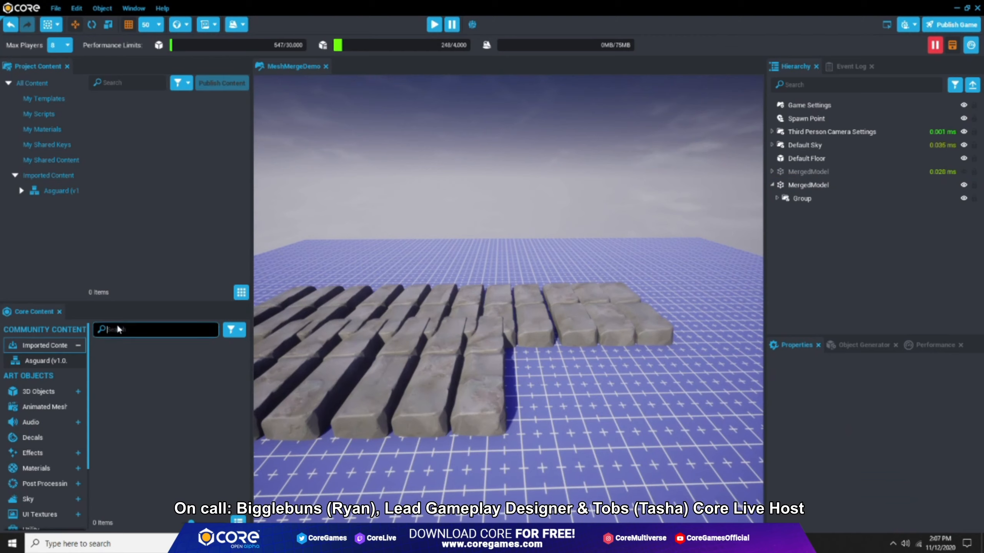
pyautogui.write('fire vol')
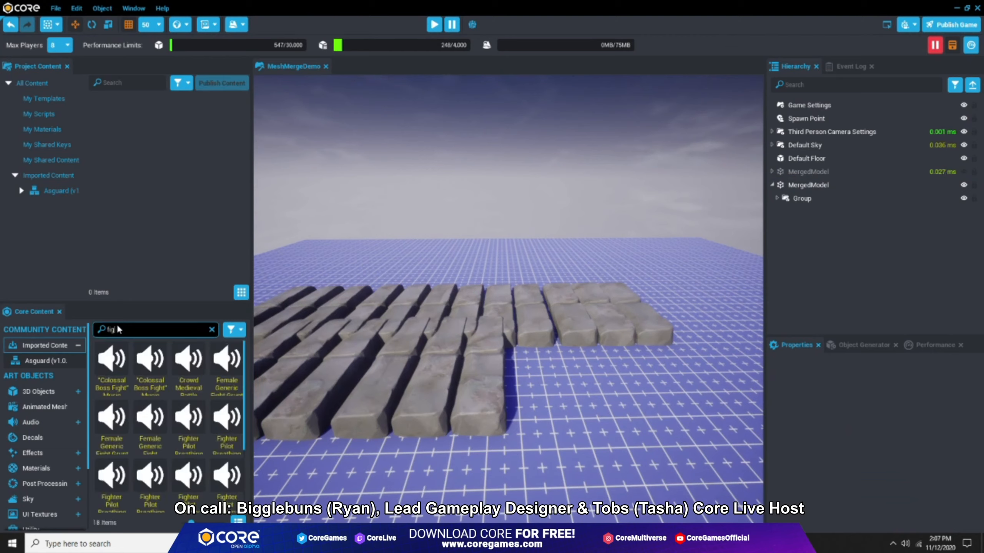
pyautogui.moveTo(150, 359); pyautogui.dragTo(803, 184)
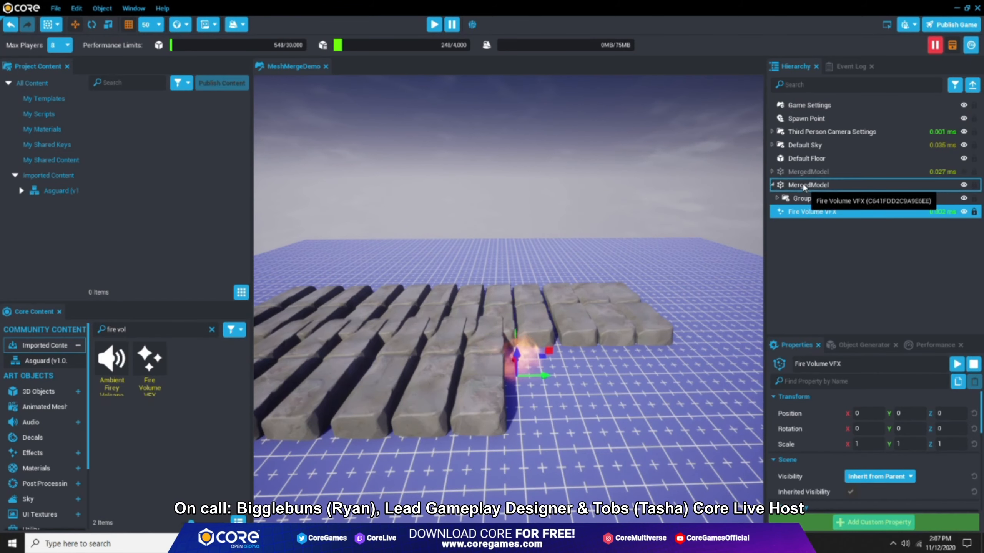
# Move the Fire Volume VFX to Y -600 among the rock blocks and save the project.
pyautogui.moveTo(539, 371)
pyautogui.mouseDown(button='right')
pyautogui.moveTo(539, 361)
pyautogui.moveTo(540, 370)
pyautogui.mouseUp(button='right')
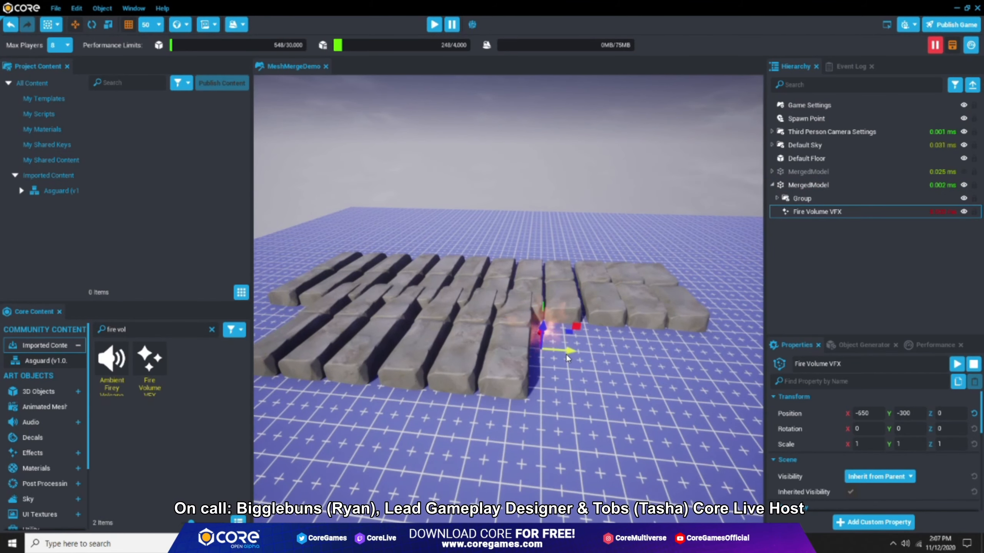
pyautogui.press('Escape')
pyautogui.moveTo(685, 280); pyautogui.dragTo(424, 284, button='right')
pyautogui.hotkey('ctrl', 's')
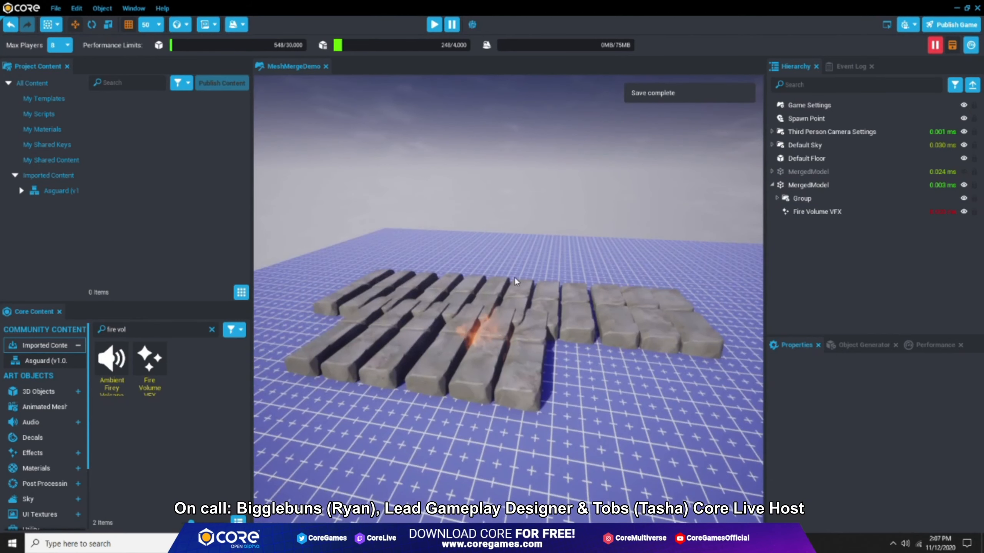
# Expand the group to check its first Rock Block 02, and collapse it again.
pyautogui.click(776, 197)
pyautogui.click(804, 212)
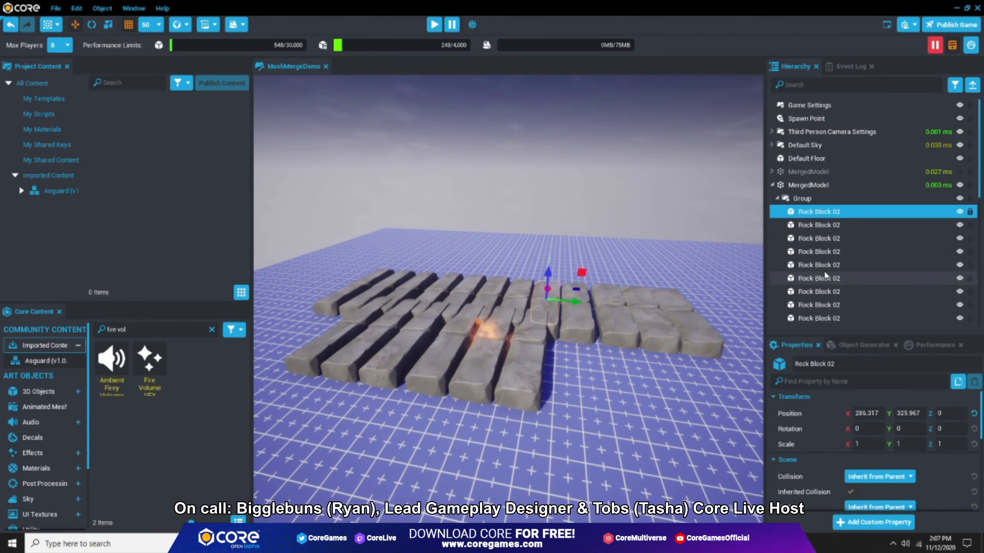
pyautogui.click(776, 198)
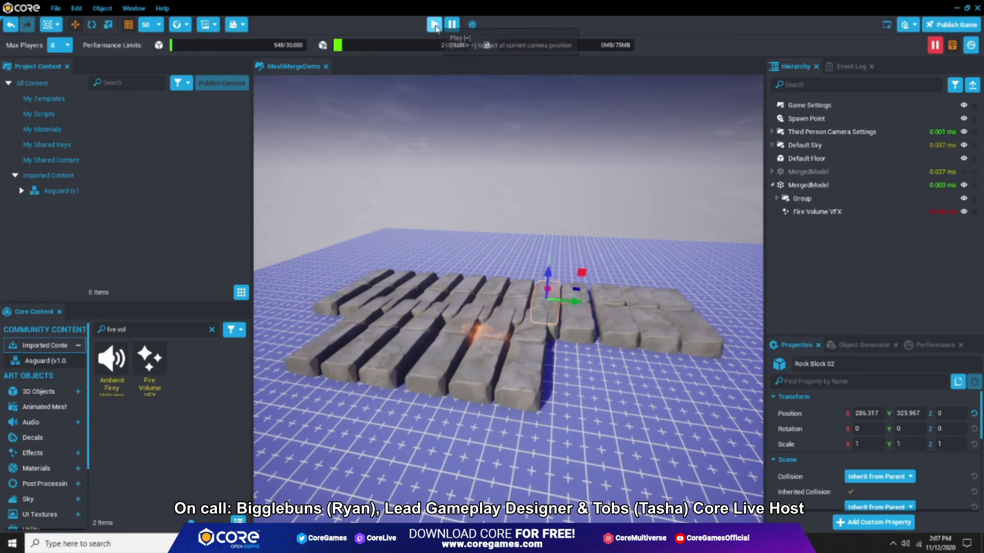
# Enable multiplayer preview with 1 player and start the preview session.
pyautogui.click(473, 25)
pyautogui.click(507, 25)
pyautogui.click(502, 44)
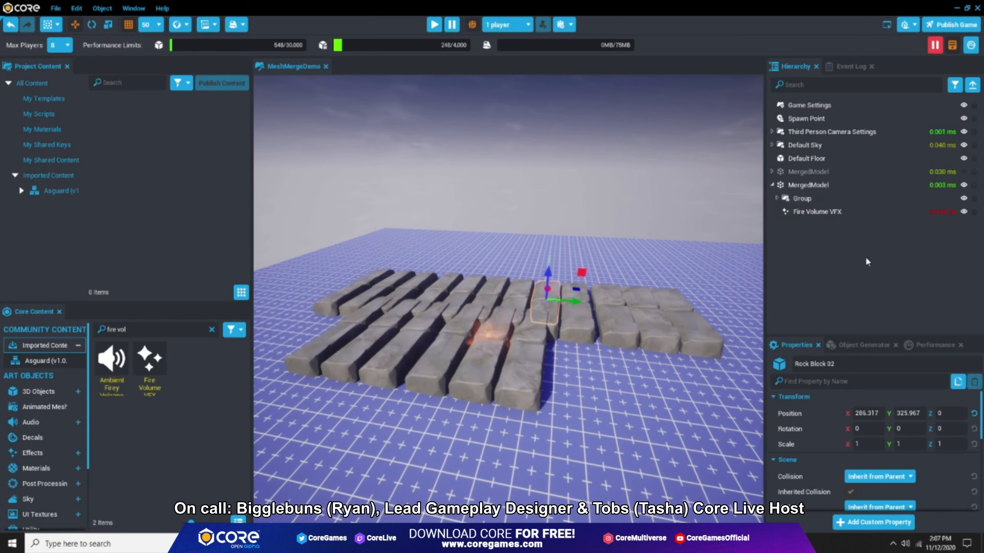
pyautogui.click(806, 185)
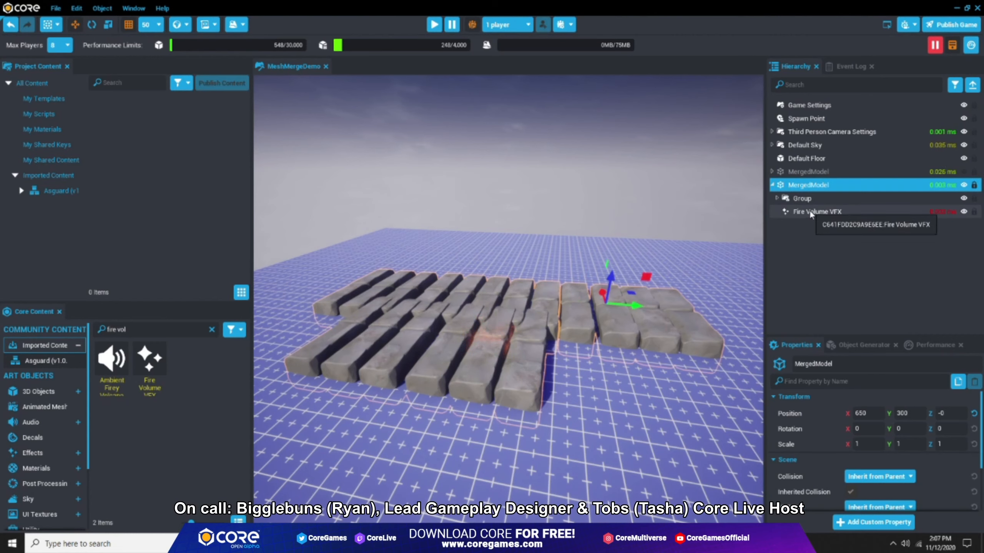
pyautogui.click(819, 254)
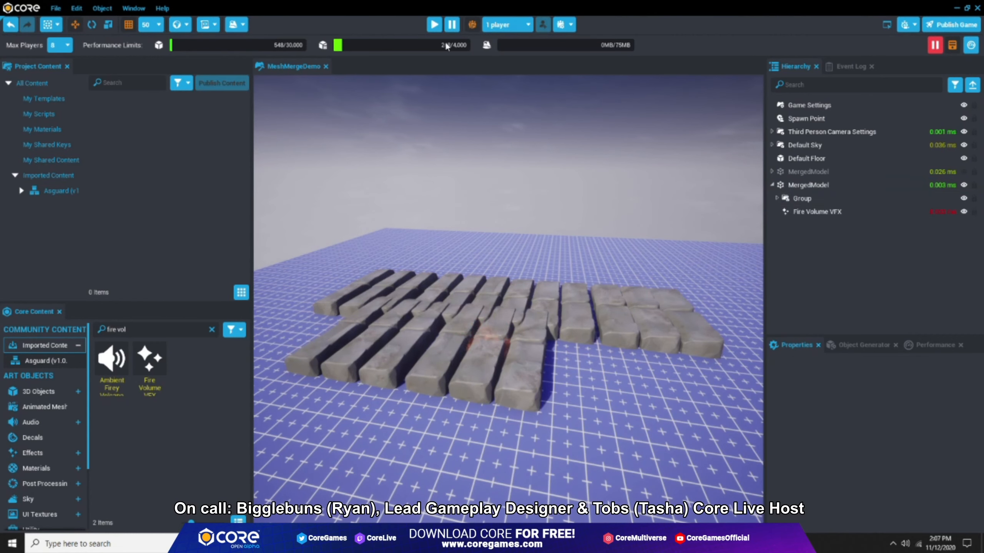
pyautogui.click(431, 31)
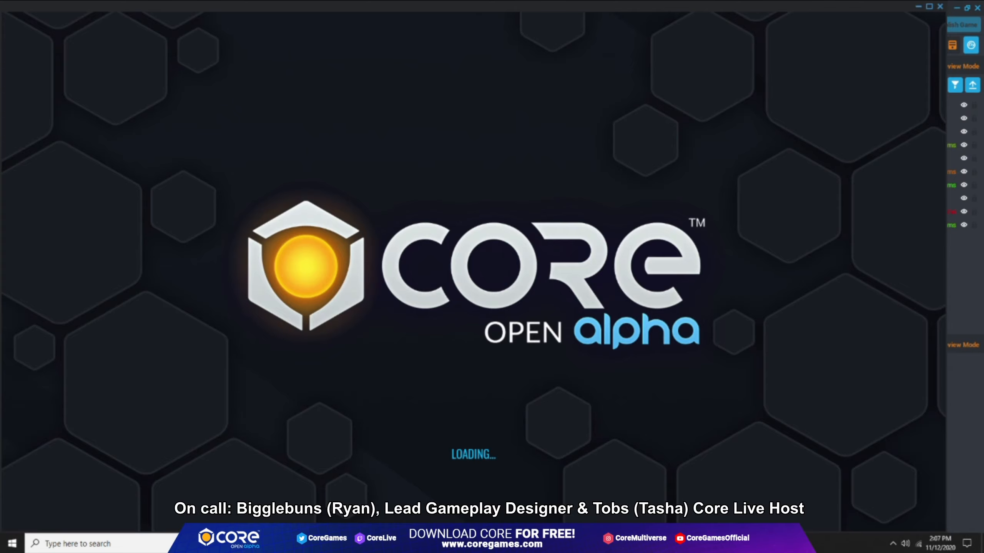
# Switch from the running preview back to the editor and inspect the MergedModel, its Group and the Fire Volume VFX.
pyautogui.hotkey('alt', 'Tab')
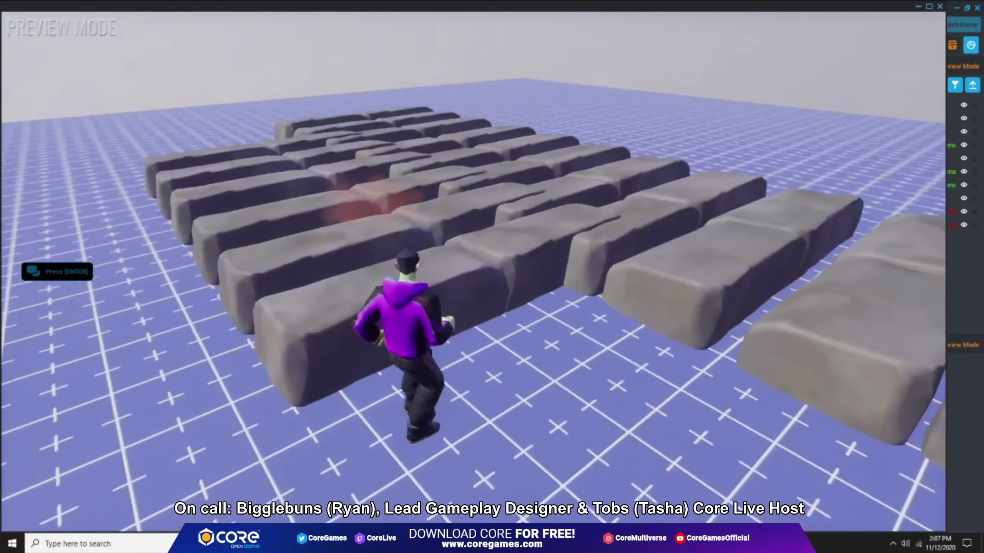
pyautogui.hotkey('alt', 'Tab')
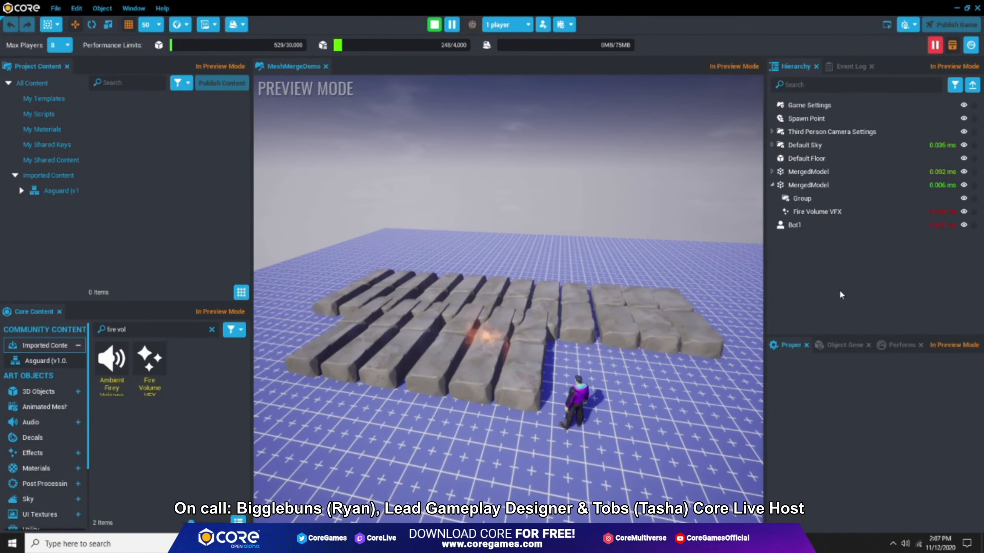
pyautogui.click(802, 186)
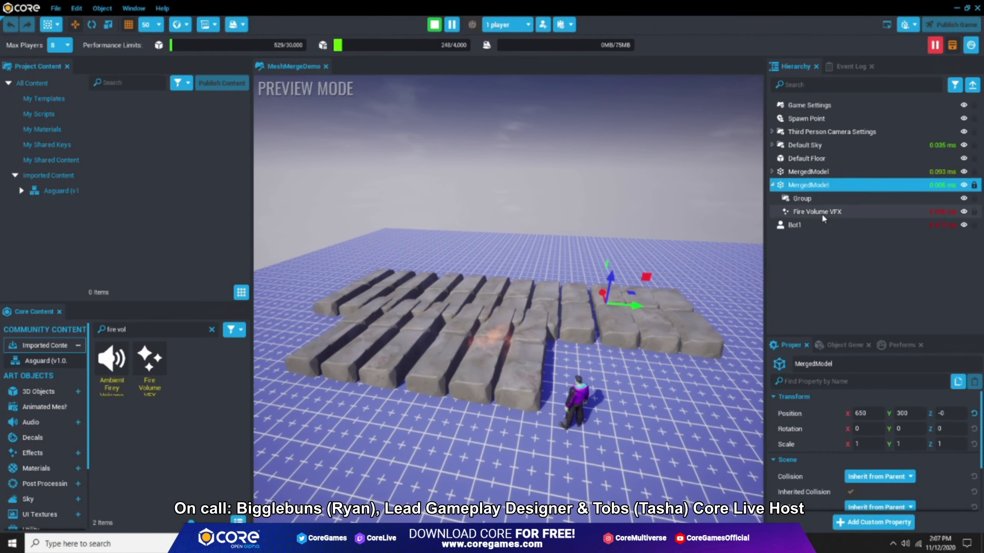
pyautogui.click(804, 198)
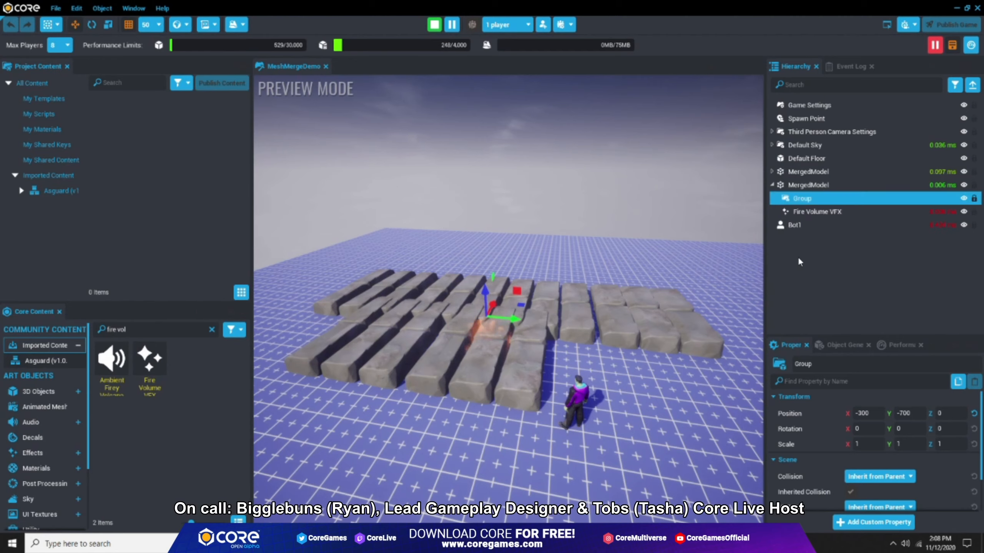
pyautogui.click(800, 212)
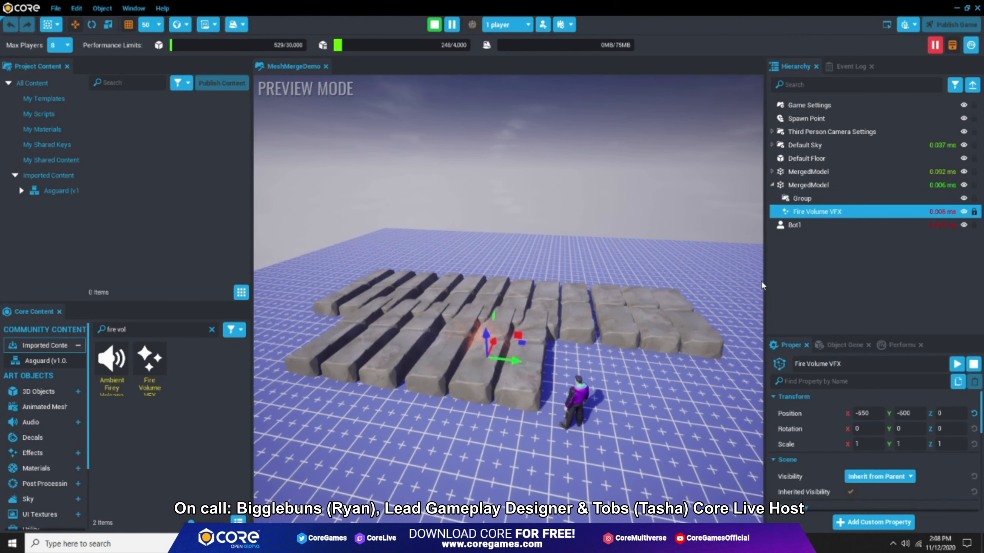
# Return to the preview game, move the character beside the blocks, and close the game.
pyautogui.press('F11')
pyautogui.press('w')
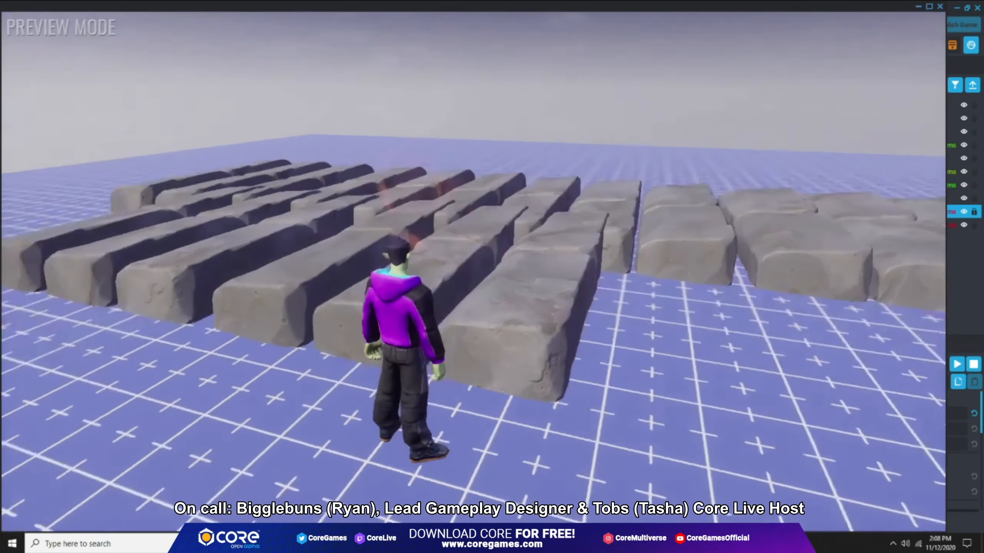
pyautogui.press('Escape')
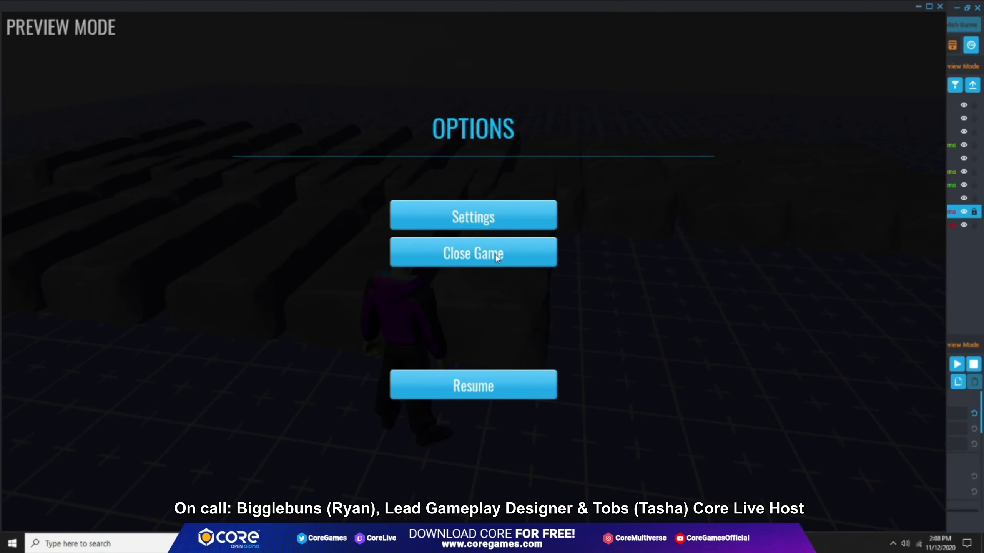
pyautogui.click(495, 255)
pyautogui.click(556, 269)
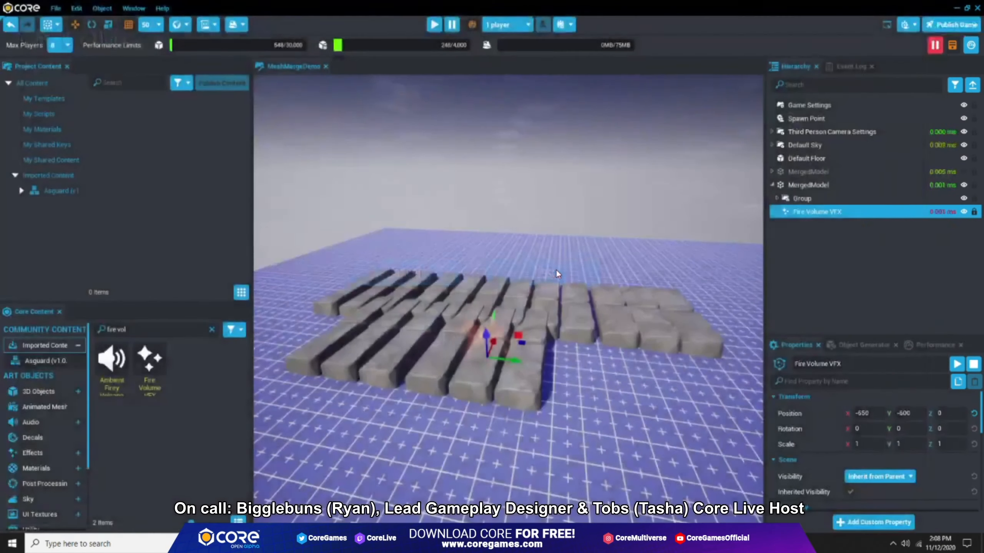
# Inspect the MergedModel, its Fire Volume VFX and the rock blocks in its Group in the editor.
pyautogui.click(826, 271)
pyautogui.scroll(-2, 564, 323)
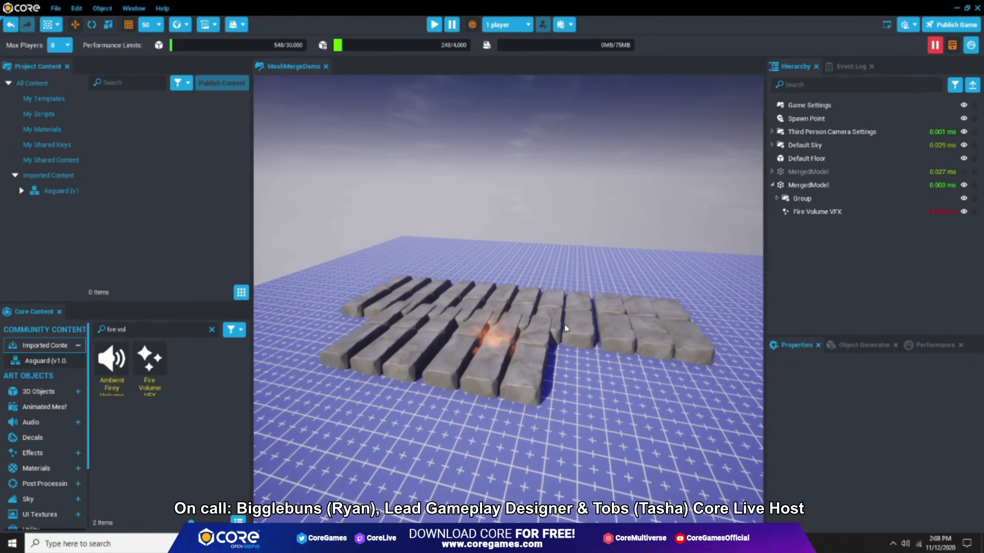
pyautogui.scroll(2, 554, 341)
pyautogui.click(808, 185)
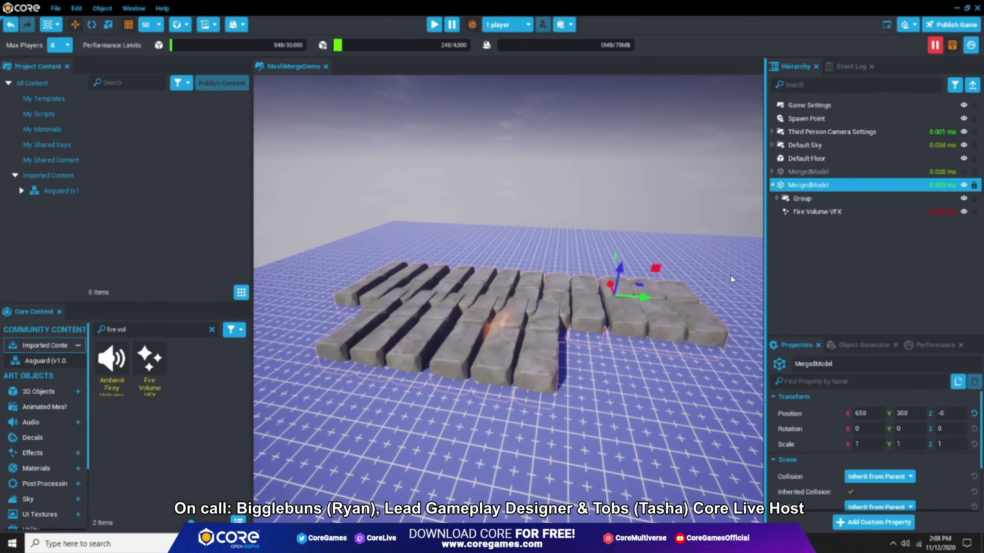
pyautogui.moveTo(660, 280); pyautogui.dragTo(682, 271, button='right')
pyautogui.click(816, 212)
pyautogui.click(749, 248)
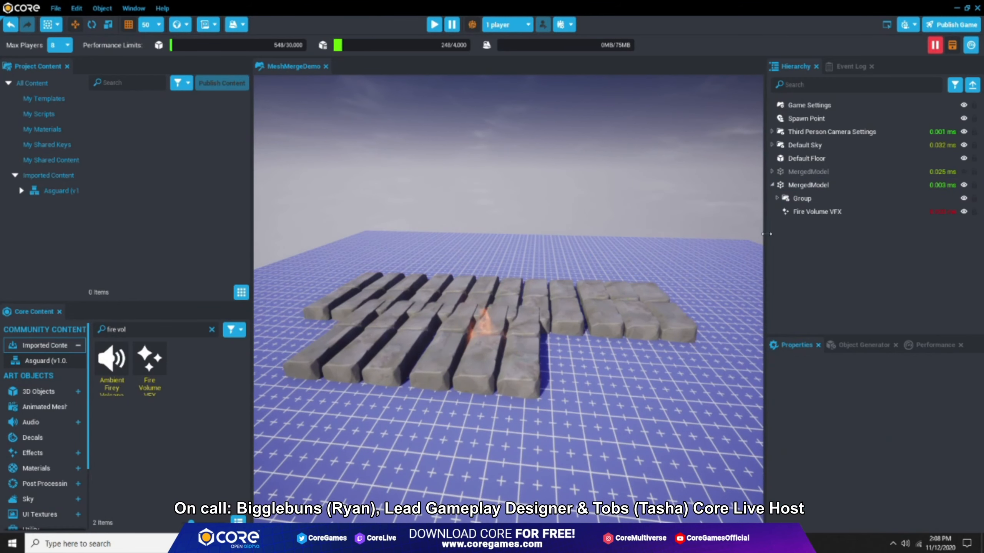
pyautogui.click(777, 198)
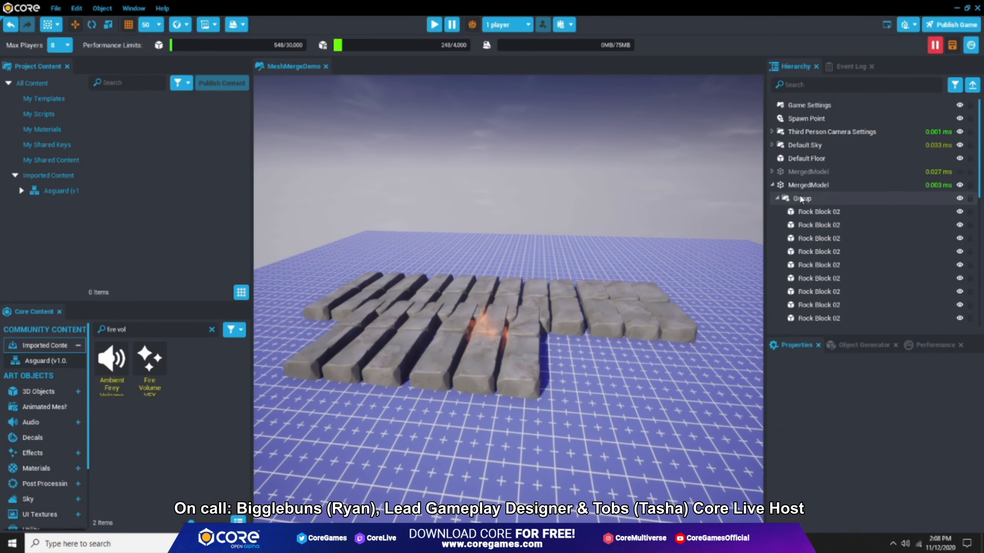
pyautogui.click(777, 198)
# Search the Core Content for "decal" and place a decal on the rock blocks beside the fire effect.
pyautogui.click(154, 329)
pyautogui.write('deal')
pyautogui.press('BackSpace')
pyautogui.press('BackSpace')
pyautogui.write('cal')
pyautogui.moveTo(434, 303); pyautogui.dragTo(462, 333)
# Nest the decal in the merged model's Group, and collapse the Group and the MergedModel.
pyautogui.moveTo(796, 223); pyautogui.dragTo(802, 198)
pyautogui.click(777, 198)
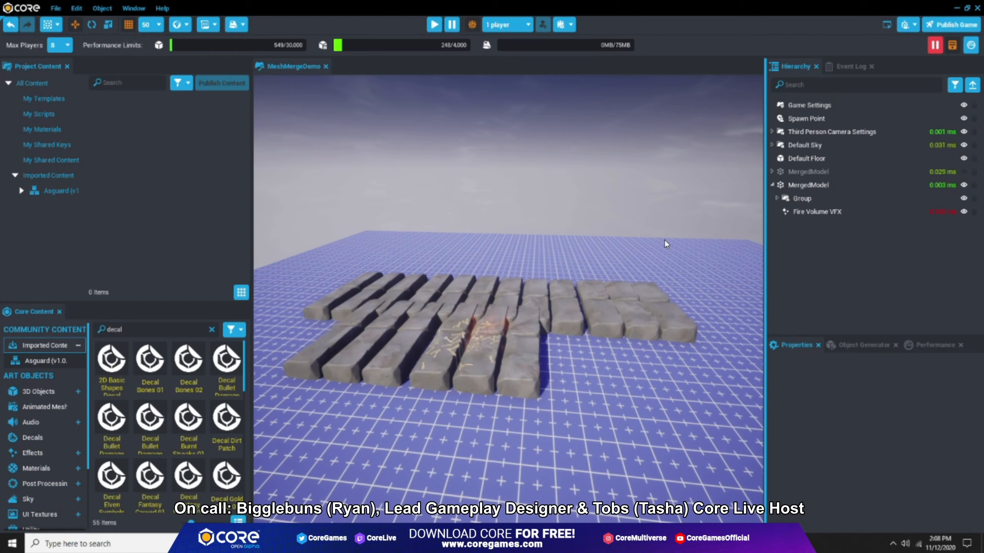
pyautogui.click(787, 187)
pyautogui.click(772, 186)
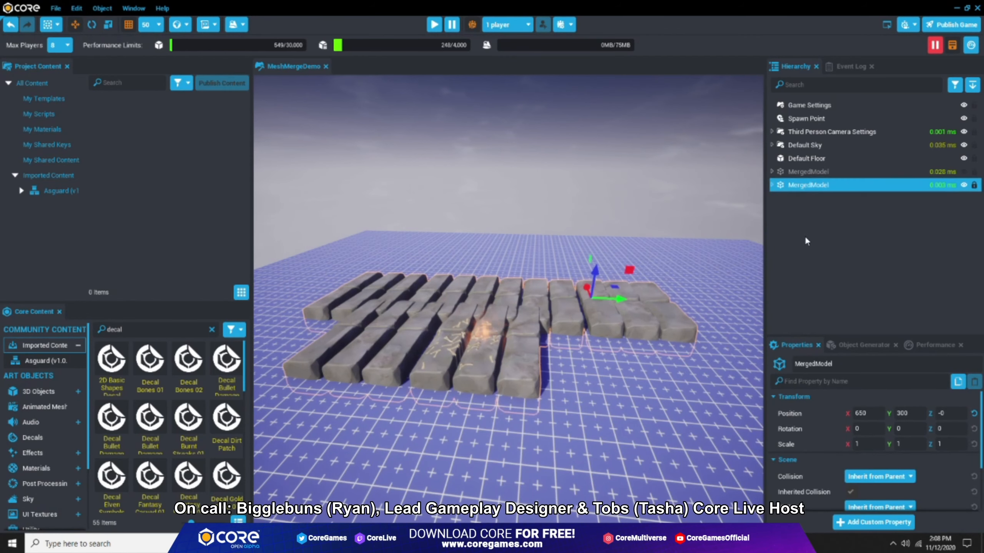
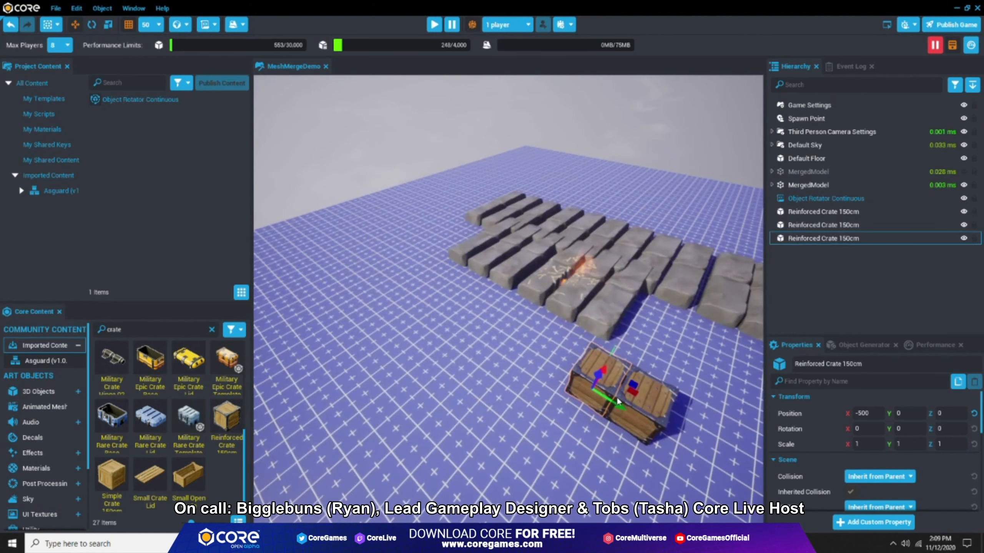
# Duplicate the row of three reinforced crates twice to form a three-by-three layer, with the last row at X -800.
pyautogui.keyDown('ctrl'); pyautogui.click(606, 389); pyautogui.keyUp('ctrl')
pyautogui.keyDown('ctrl'); pyautogui.click(641, 407); pyautogui.keyUp('ctrl')
pyautogui.hotkey('ctrl', 'w')
pyautogui.keyDown('alt'); pyautogui.moveTo(639, 392); pyautogui.dragTo(615, 413); pyautogui.keyUp('alt')
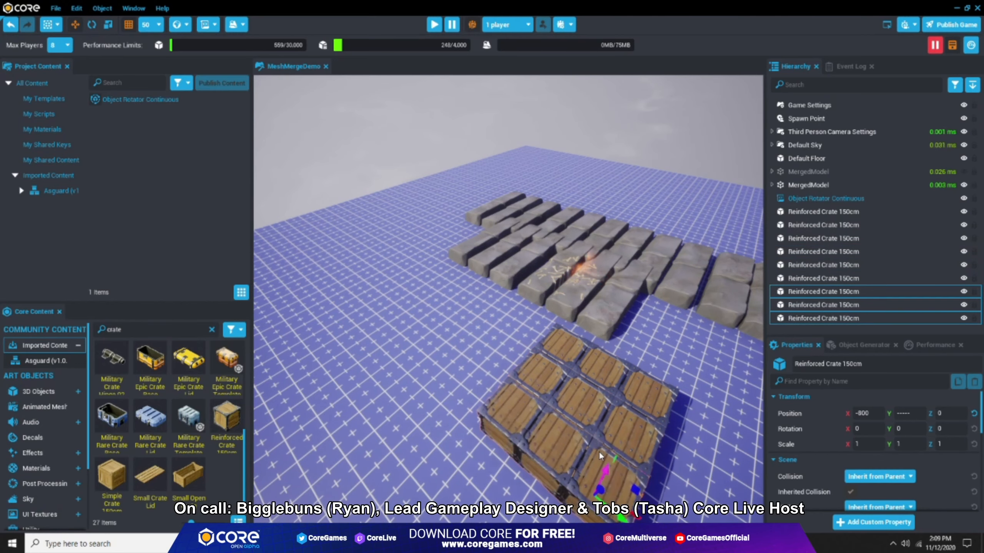
# Create a new merged model containing all nine Reinforced Crate 150cm objects.
pyautogui.keyDown('shift'); pyautogui.click(817, 213); pyautogui.keyUp('shift')
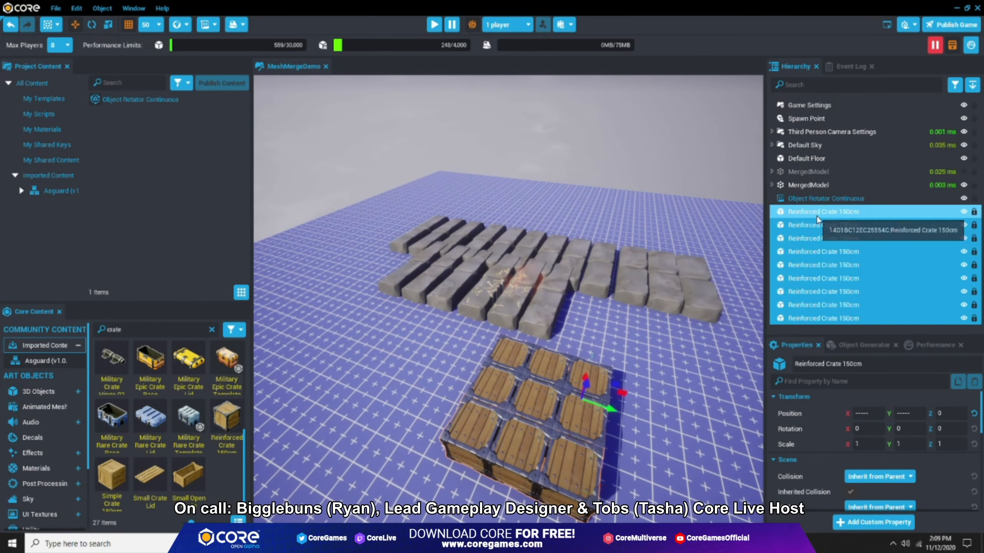
pyautogui.rightClick(836, 210)
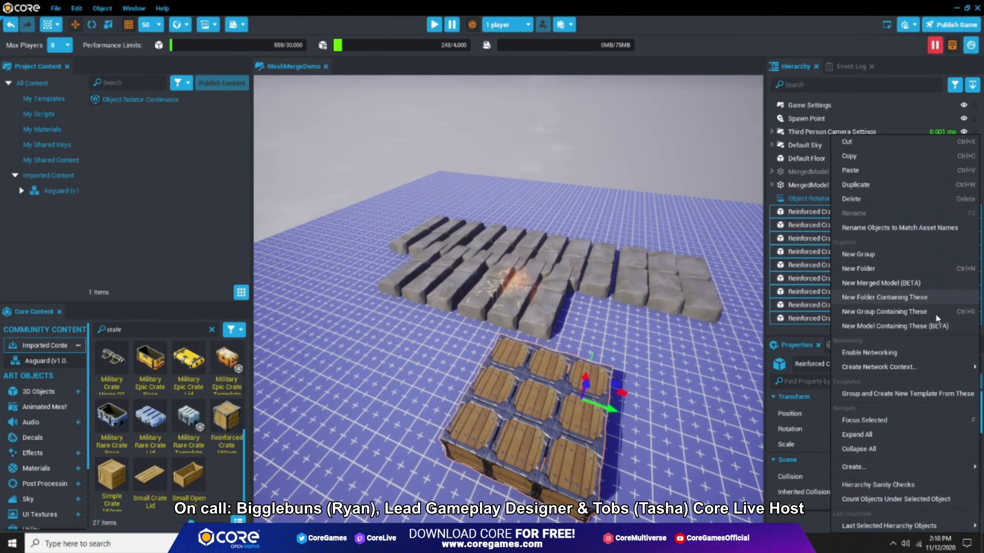
pyautogui.click(878, 326)
pyautogui.click(878, 328)
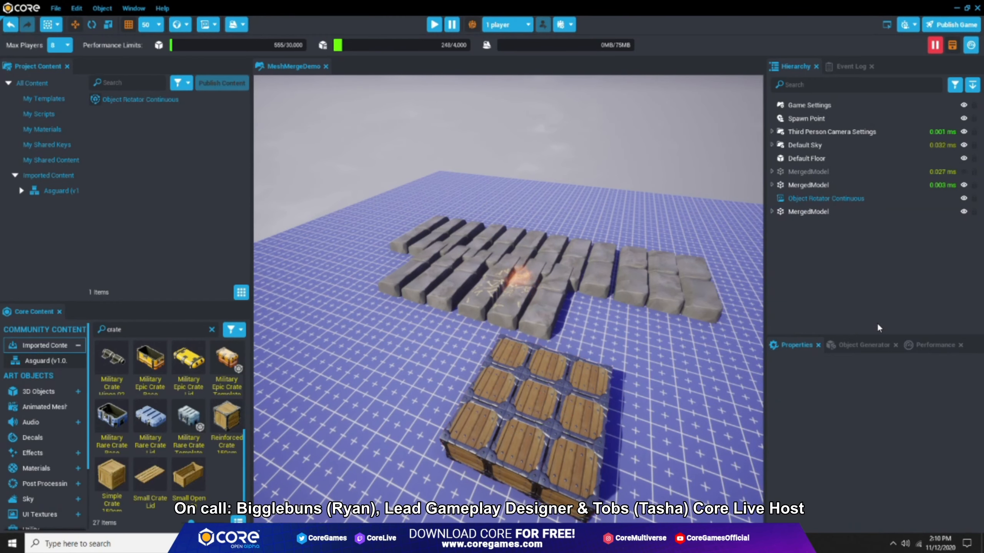
# Duplicate the crates' MergedModel and raise the copy to Z position 150, directly on top of the original.
pyautogui.moveTo(644, 287); pyautogui.dragTo(650, 266, button='right')
pyautogui.click(832, 214)
pyautogui.hotkey('ctrl', 'w')
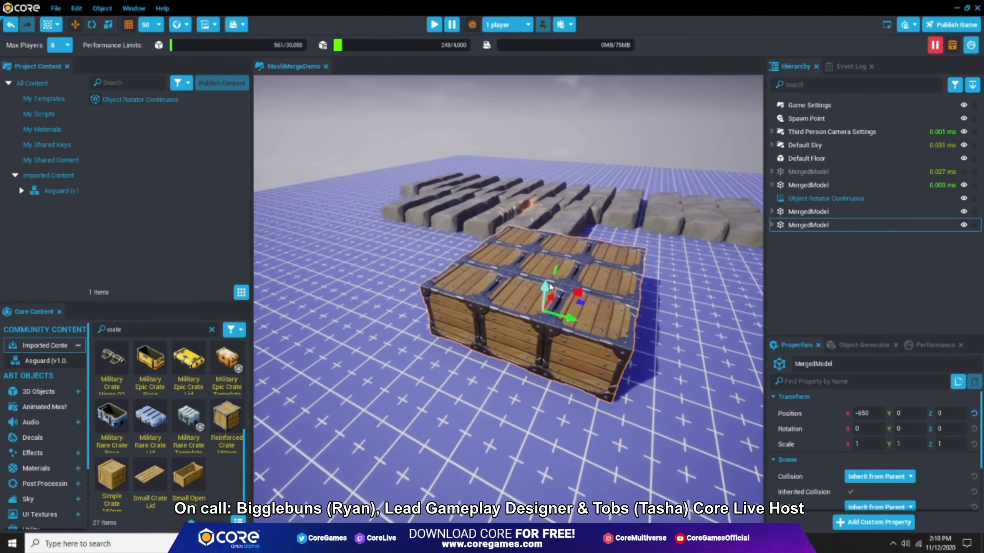
pyautogui.moveTo(551, 286); pyautogui.dragTo(549, 248)
pyautogui.click(808, 274)
pyautogui.scroll(3, 562, 320)
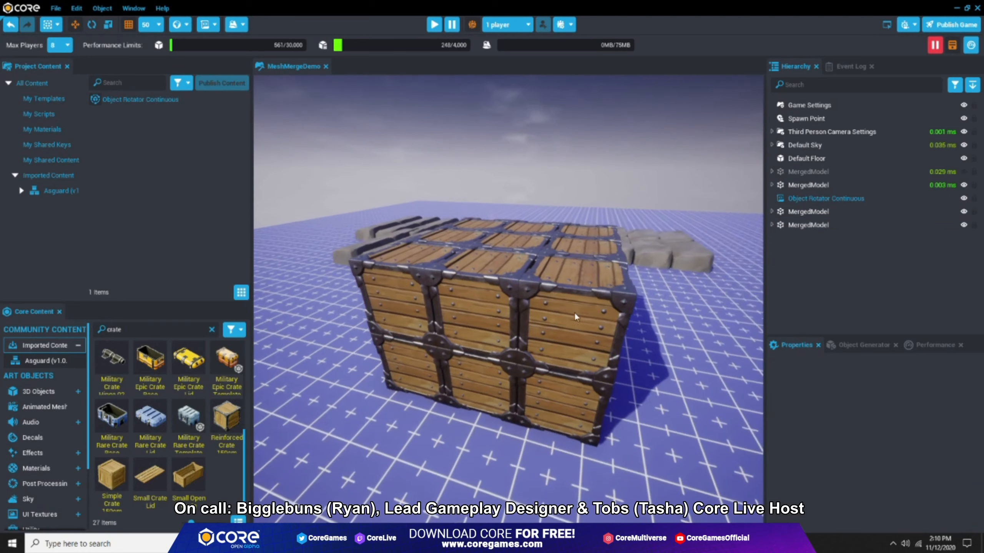
# Delete the upper copy of the crates' MergedModel.
pyautogui.click(837, 223)
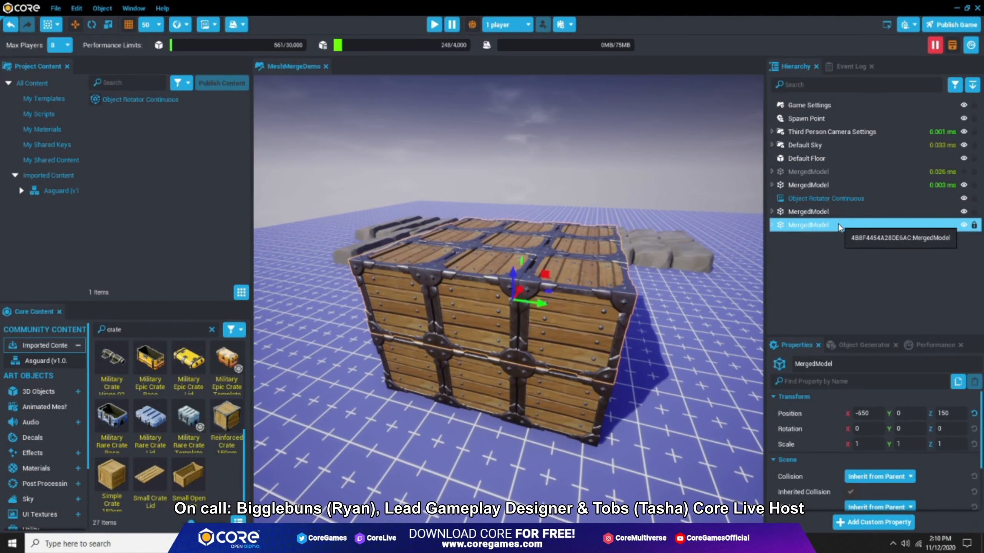
pyautogui.press('Delete')
pyautogui.click(799, 216)
pyautogui.keyDown('ctrl'); pyautogui.click(821, 214); pyautogui.keyUp('ctrl')
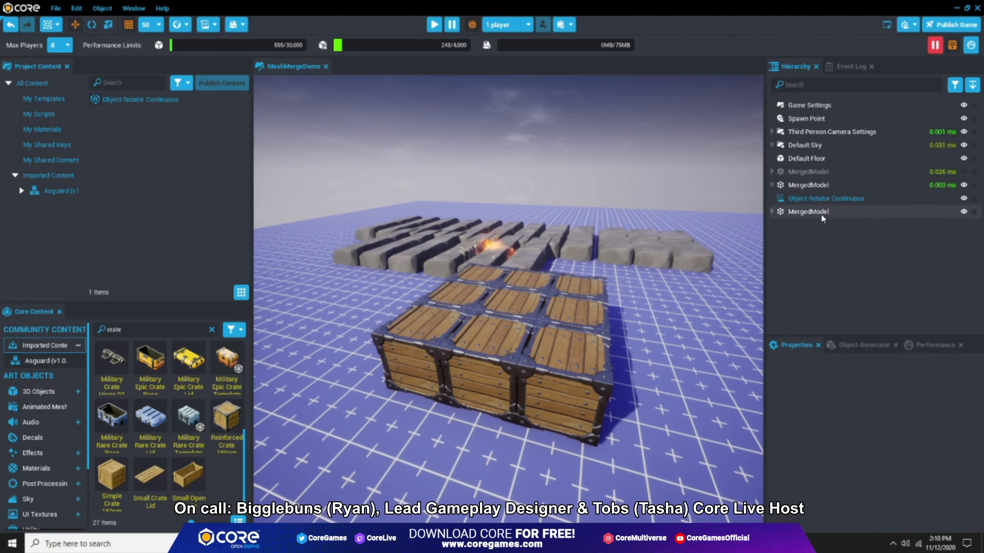
# Expand the crates' MergedModel in the hierarchy to review its crates, and collapse it again.
pyautogui.click(772, 211)
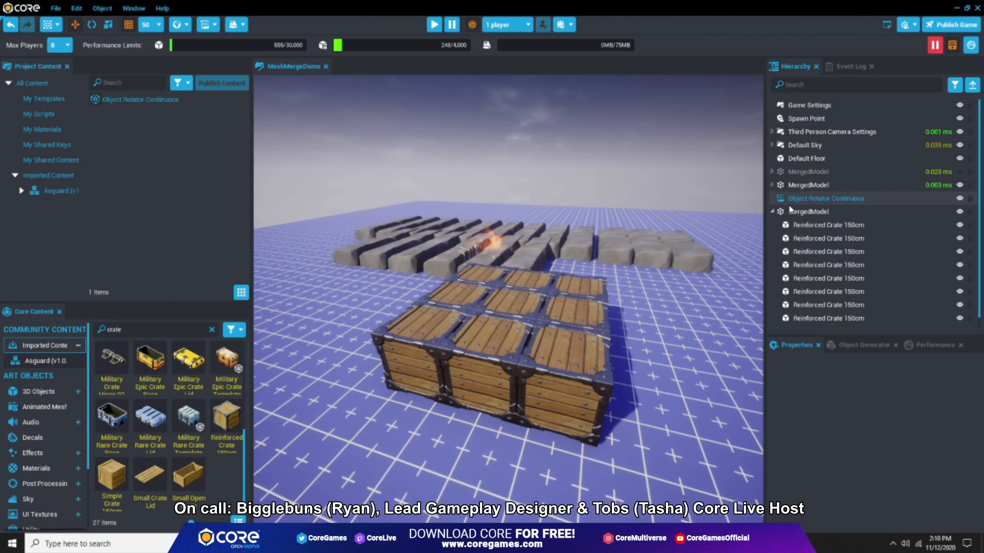
pyautogui.click(808, 212)
pyautogui.click(773, 211)
pyautogui.click(807, 268)
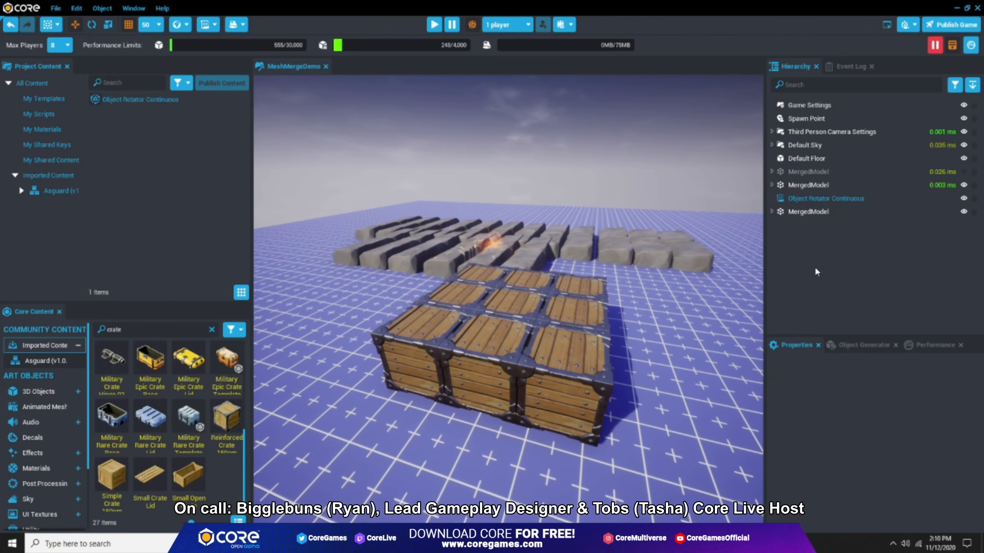
pyautogui.scroll(3, 519, 286)
pyautogui.moveTo(518, 283); pyautogui.dragTo(557, 300, button='right')
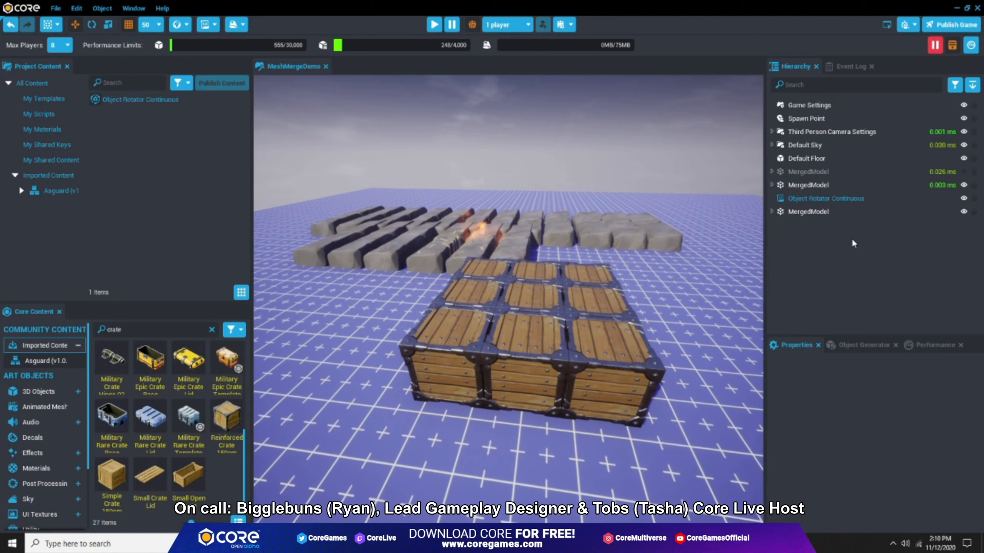
# Show the crate MergedModel's properties down to the Aggressive Merge option under Rendering.
pyautogui.click(802, 212)
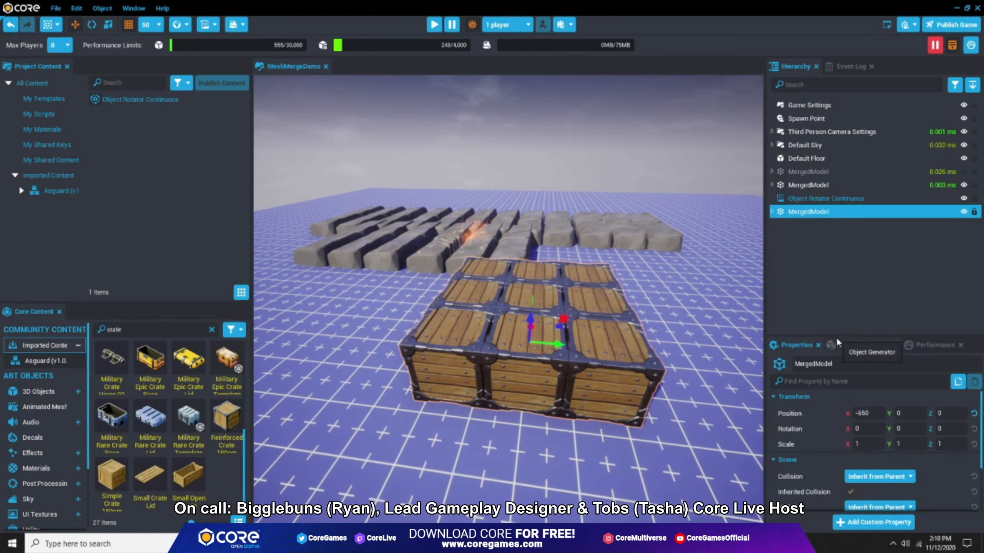
pyautogui.moveTo(838, 335); pyautogui.dragTo(838, 239)
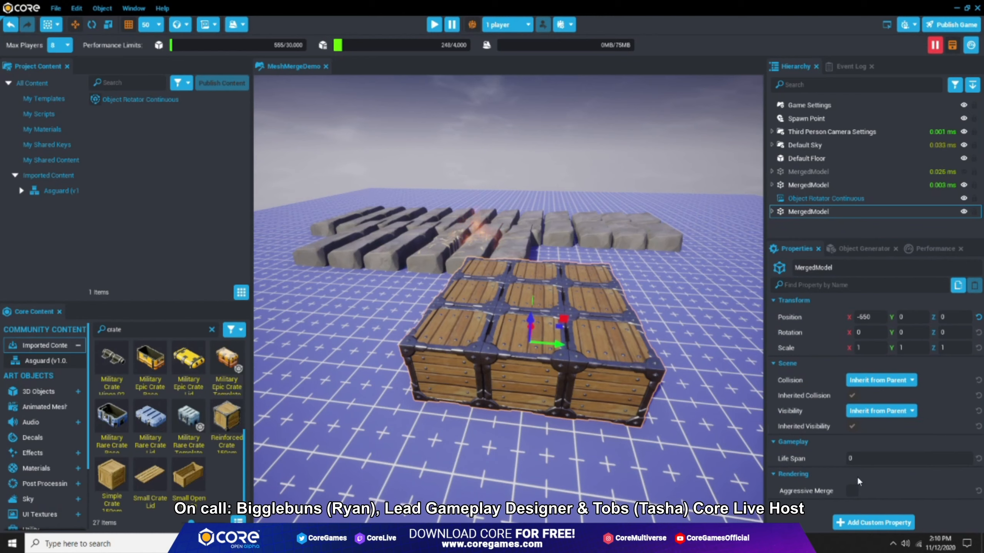
pyautogui.moveTo(804, 491)
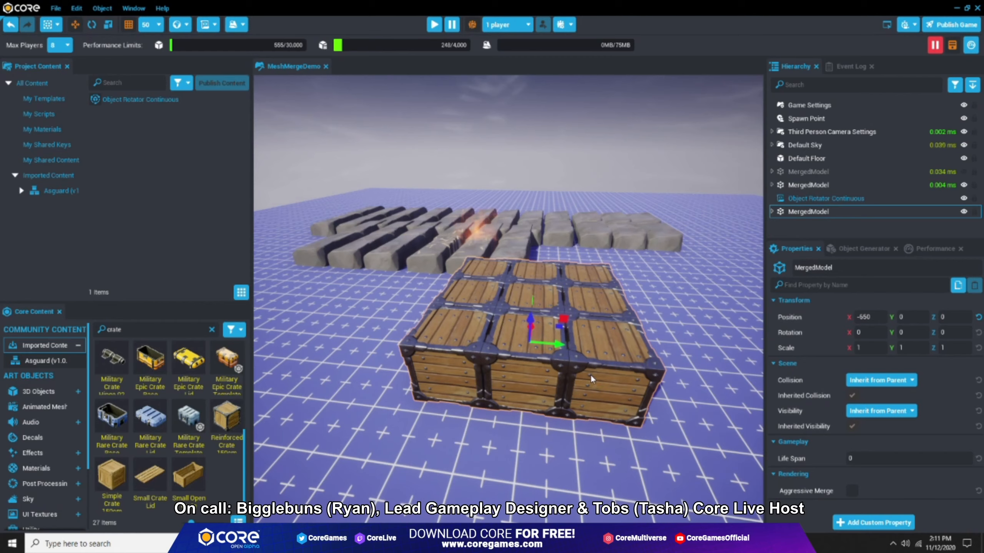
# Search the Core Content for "column" and stack five Column Base 01 pieces into a pillar at X -600, Y -700.
pyautogui.moveTo(472, 391)
pyautogui.mouseDown(button='right')
pyautogui.moveTo(452, 387)
pyautogui.moveTo(475, 392)
pyautogui.mouseUp(button='right')
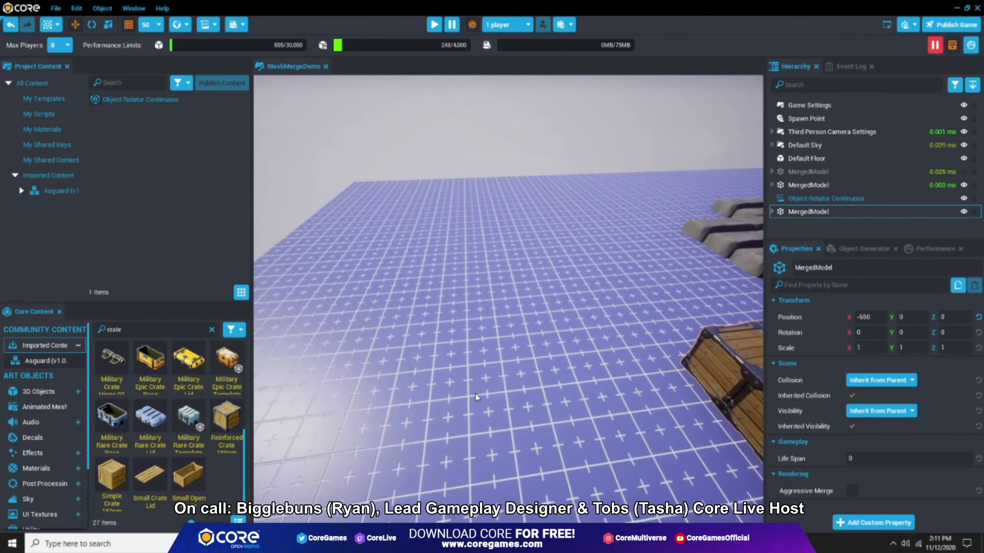
pyautogui.click(211, 329)
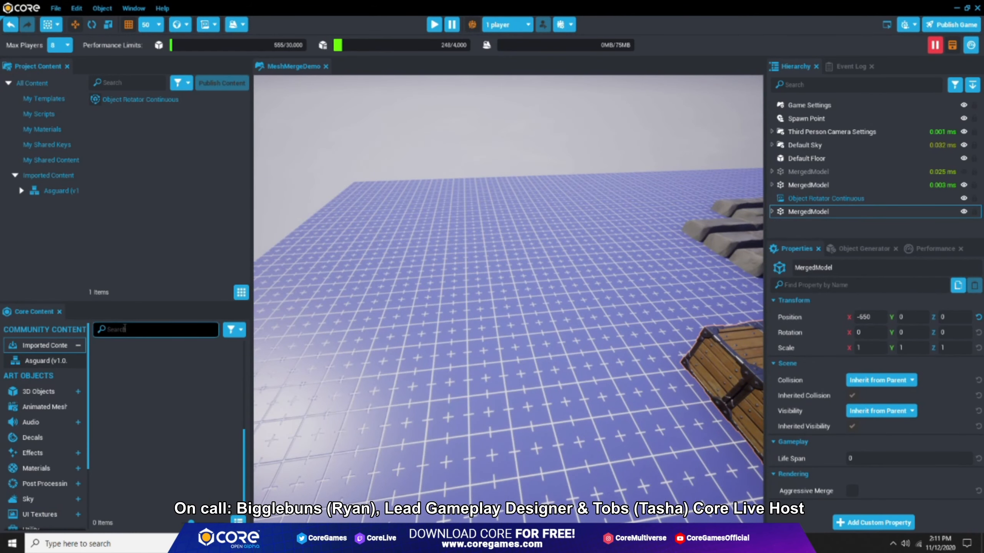
pyautogui.write('column')
pyautogui.moveTo(121, 360); pyautogui.dragTo(639, 144)
pyautogui.scroll(2, 604, 259)
# Create a new merged model containing the five stacked Column Base 01 pieces.
pyautogui.keyDown('shift'); pyautogui.click(790, 171); pyautogui.keyUp('shift')
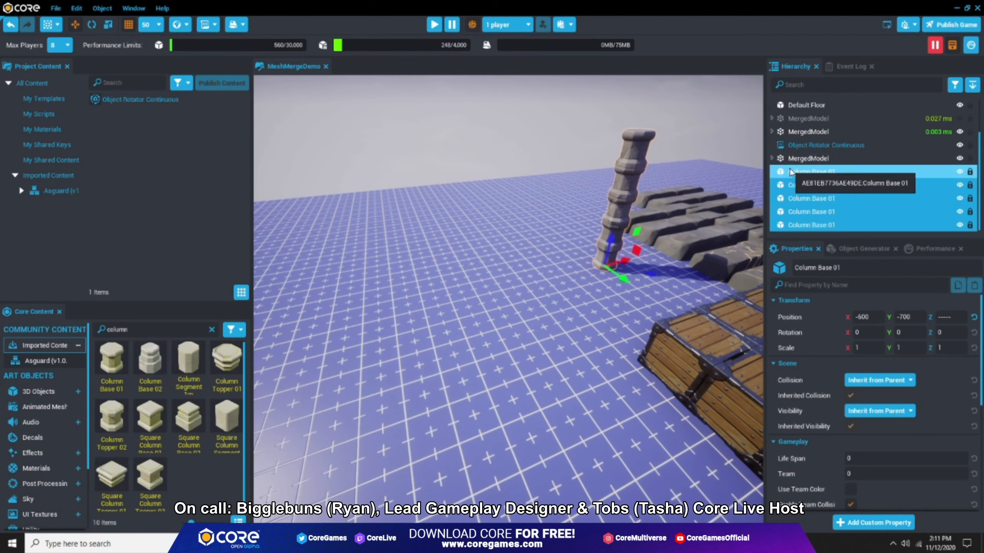
pyautogui.rightClick(790, 172)
pyautogui.click(837, 326)
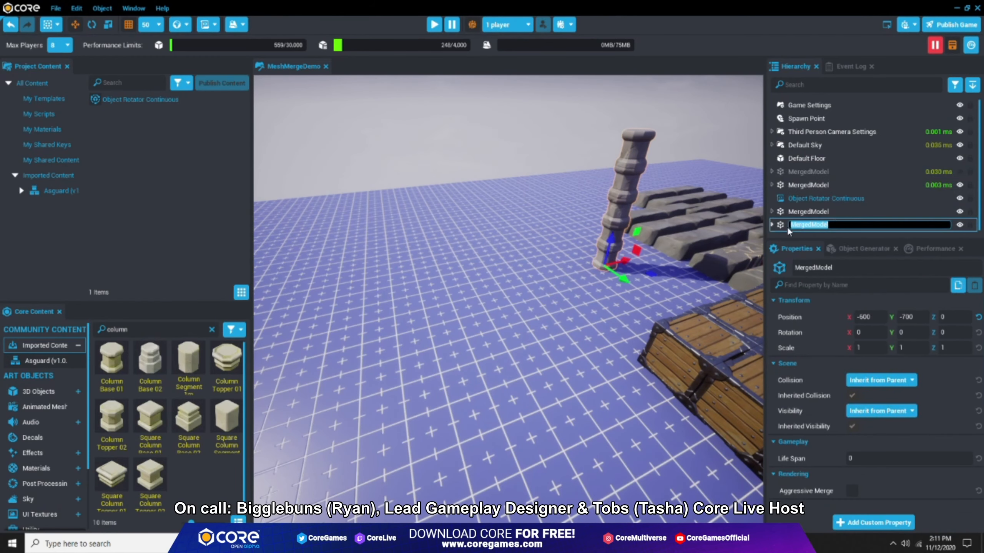
pyautogui.click(794, 198)
# Preview the game and view the column from between the crates and the rock blocks.
pyautogui.moveTo(674, 276); pyautogui.dragTo(576, 276, button='right')
pyautogui.click(593, 228)
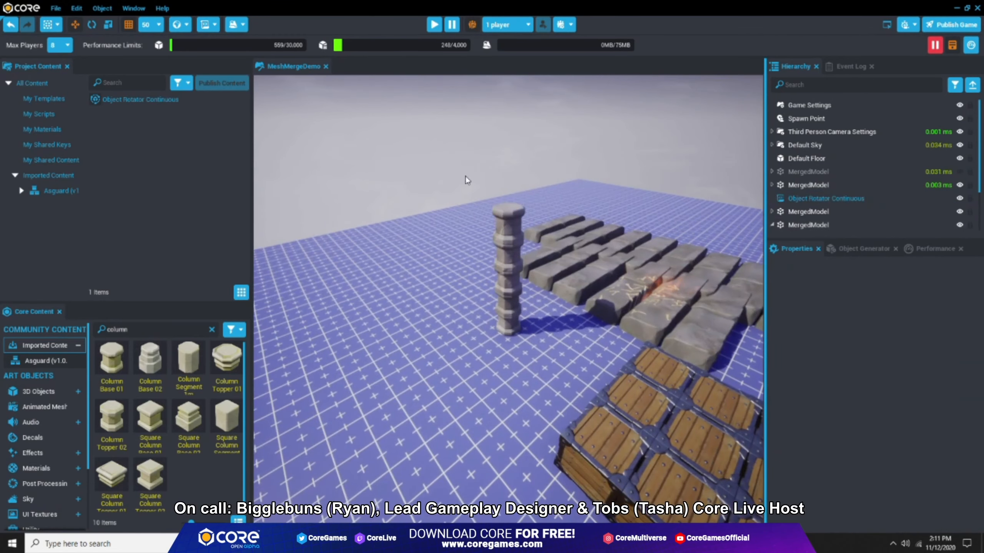
pyautogui.click(434, 25)
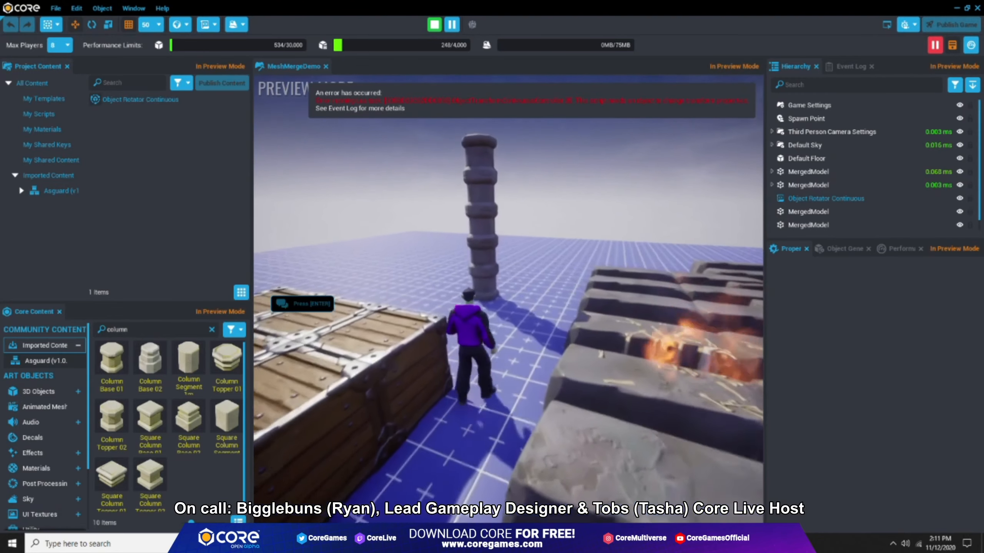
# End the preview and delete the Object Rotator Continuous script from the hierarchy.
pyautogui.press('=')
pyautogui.click(813, 198)
pyautogui.press('Delete')
# Preview the game, walk the character around the column to check the camera's behavior beside it, and end the preview.
pyautogui.click(435, 25)
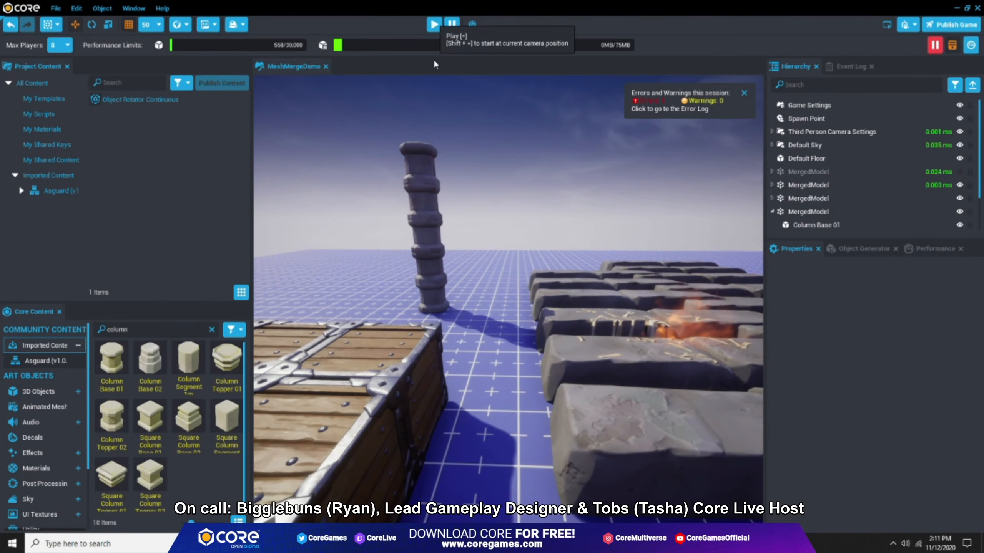
pyautogui.press('w')
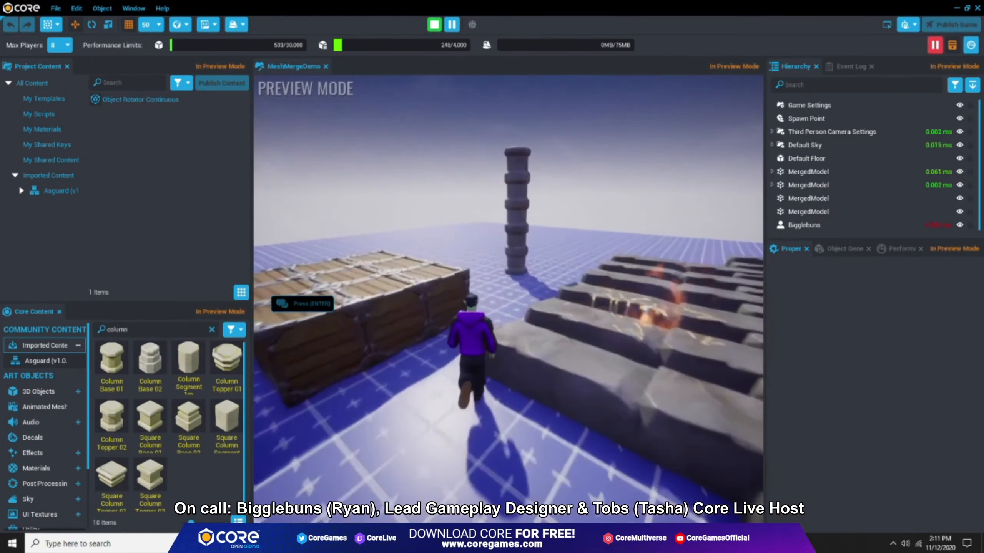
pyautogui.press('w')
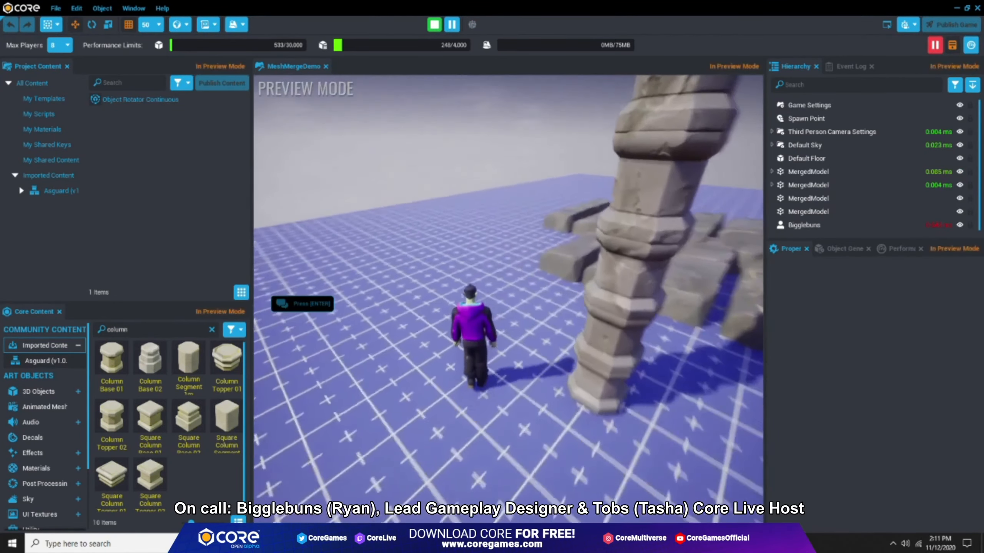
pyautogui.press('w')
pyautogui.press('w')
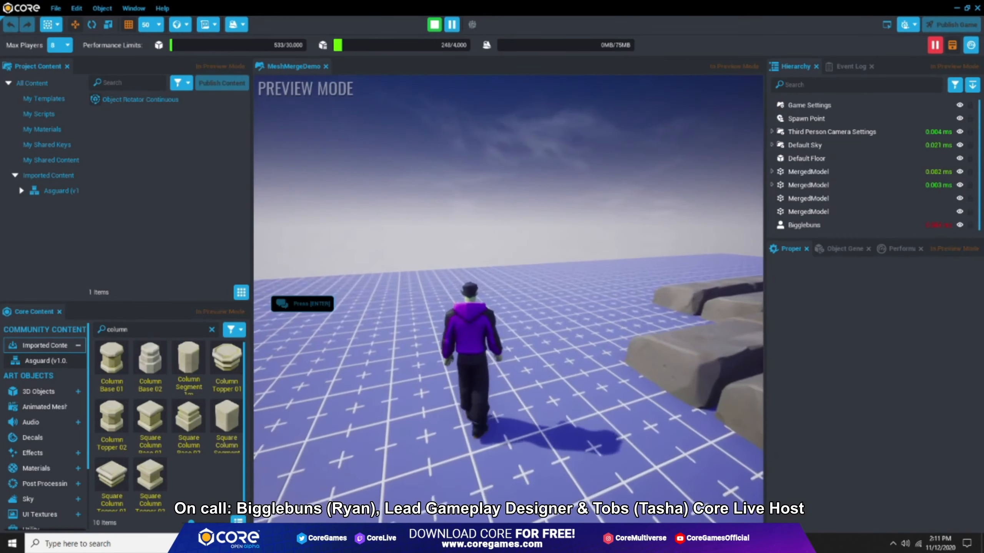
pyautogui.press('w')
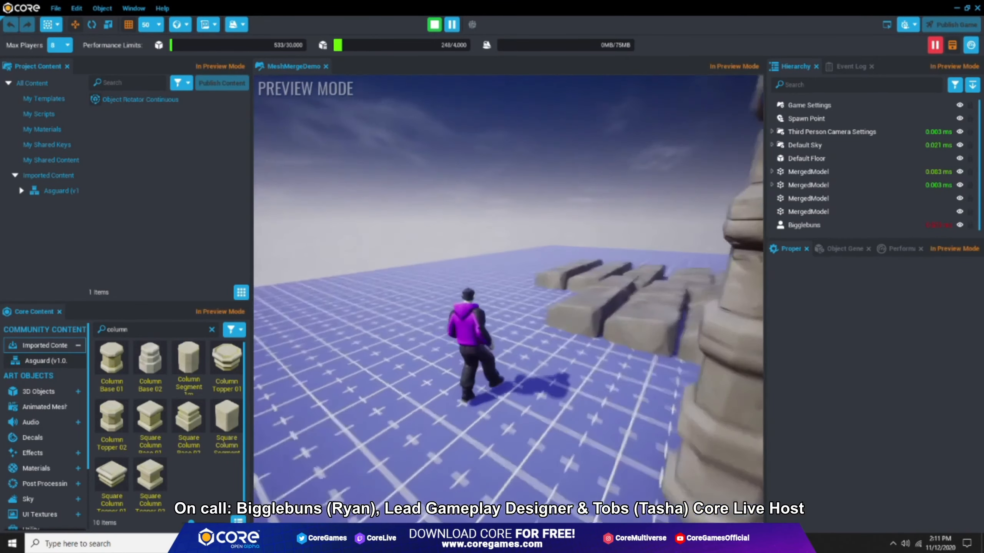
pyautogui.press('w')
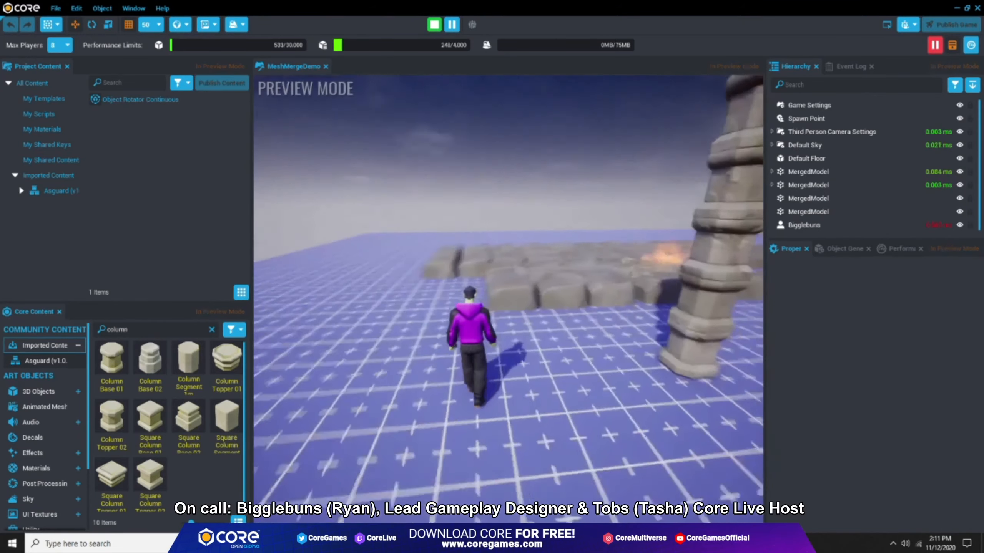
pyautogui.press('w')
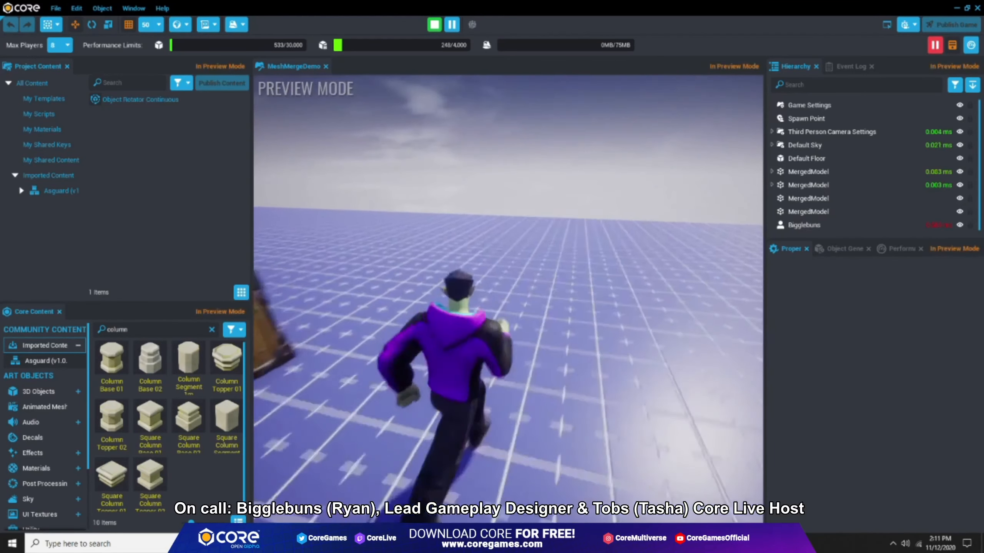
pyautogui.press('=')
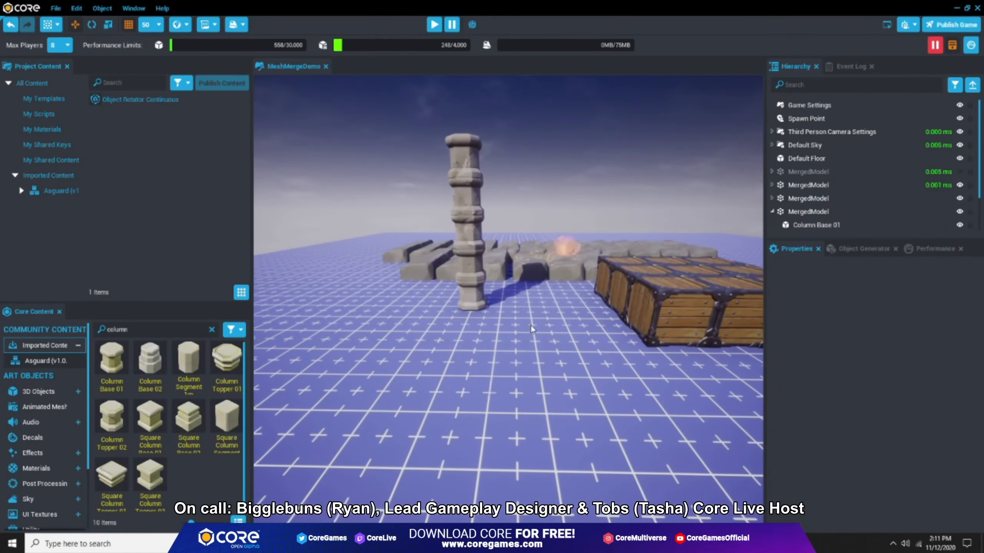
# Disable Enable Camera Collision on all five Column Base 01 pieces inside the column's MergedModel.
pyautogui.click(460, 164)
pyautogui.press('Escape')
pyautogui.click(810, 174)
pyautogui.keyDown('shift'); pyautogui.click(814, 225); pyautogui.keyUp('shift')
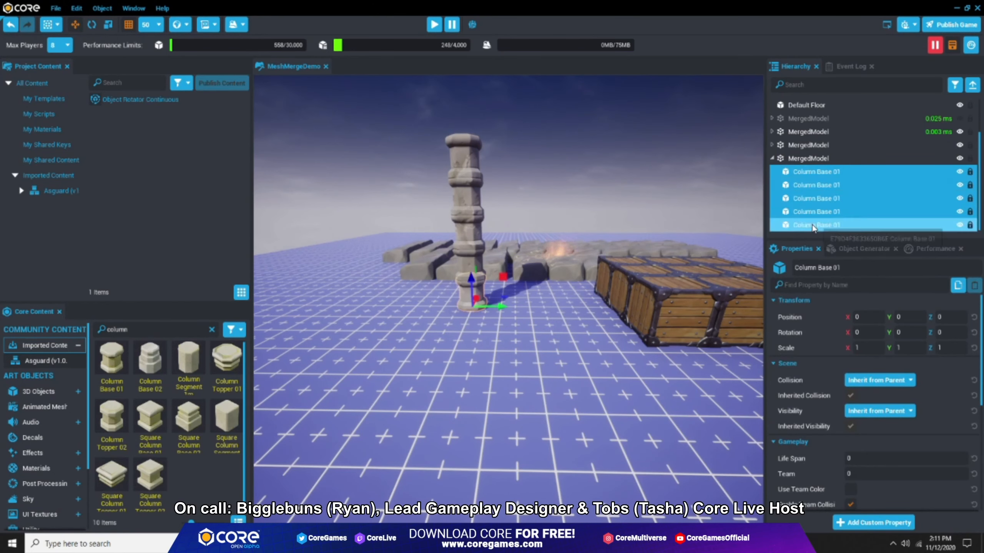
pyautogui.scroll(-5, 909, 451)
pyautogui.click(851, 454)
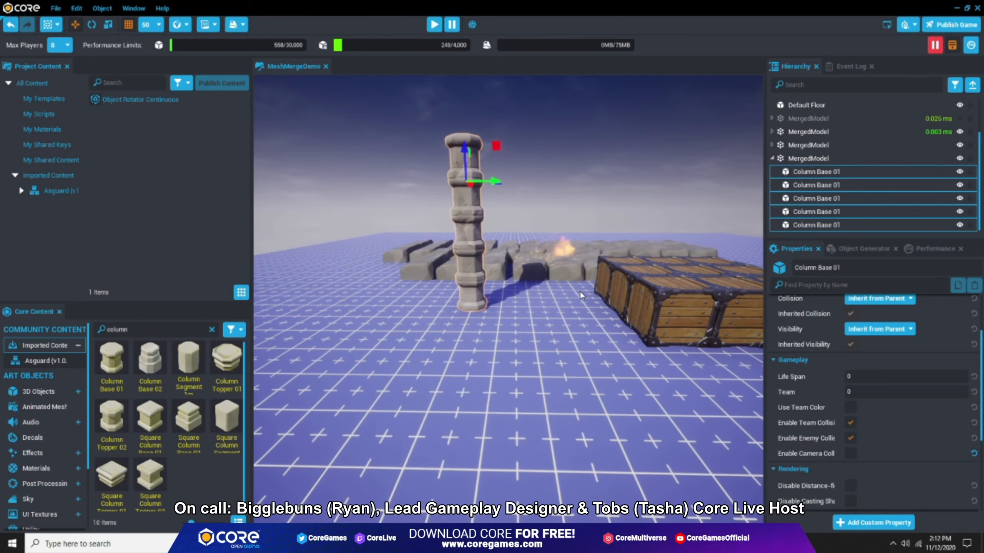
# Check the column MergedModel's properties and collapse it in the hierarchy.
pyautogui.click(808, 158)
pyautogui.press('f')
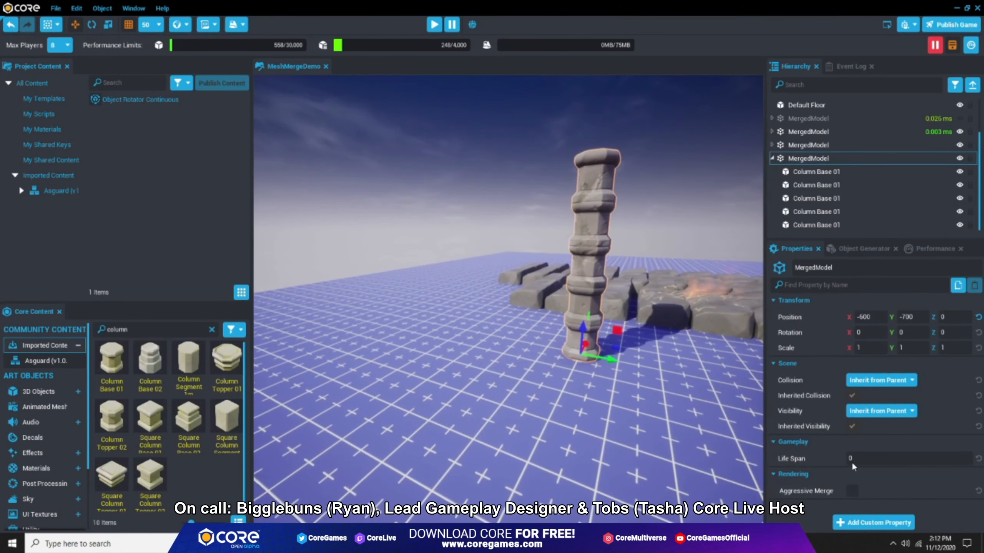
pyautogui.click(772, 158)
pyautogui.click(625, 229)
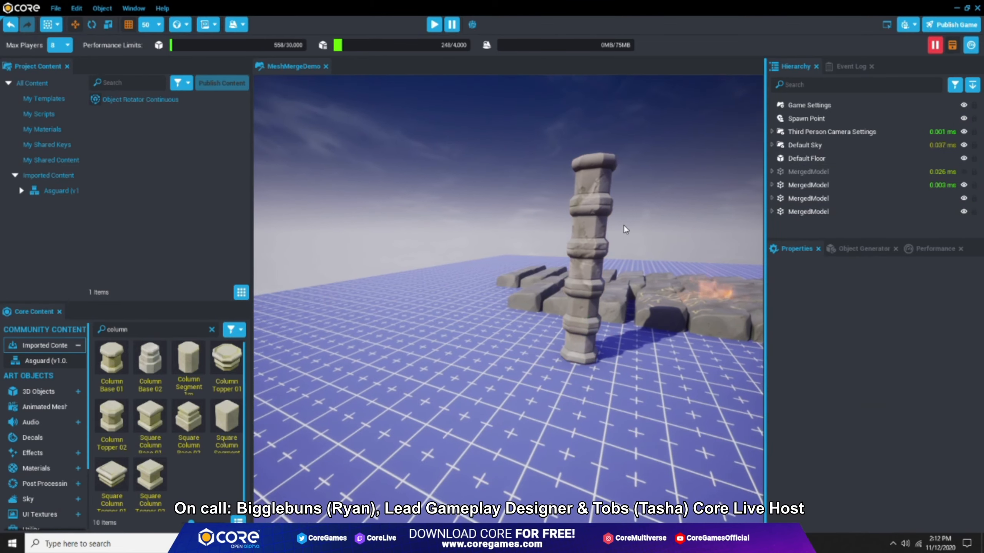
# Preview the game, walk the character around the column to check the camera, inspect the column's MergedModel children in the hierarchy, and end the preview.
pyautogui.press('=')
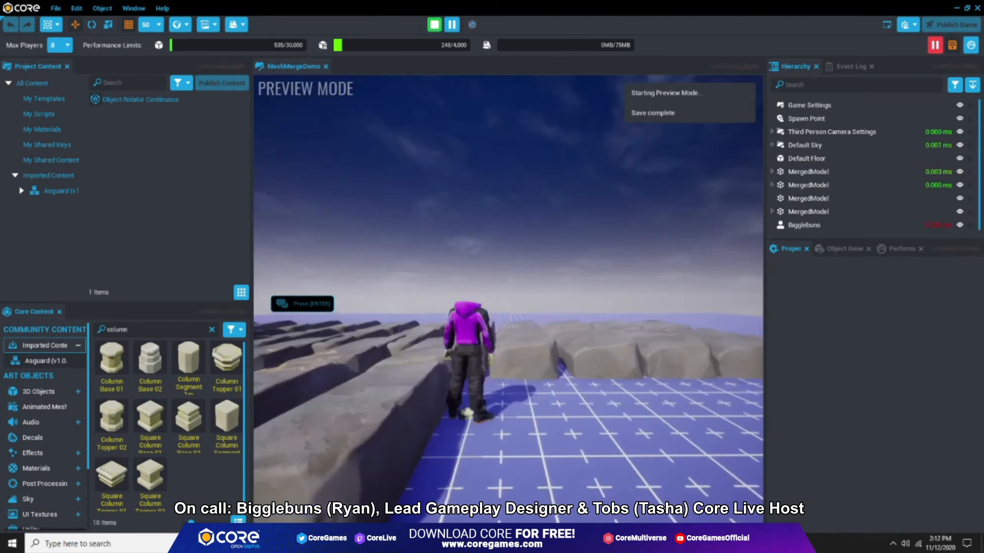
pyautogui.press('w')
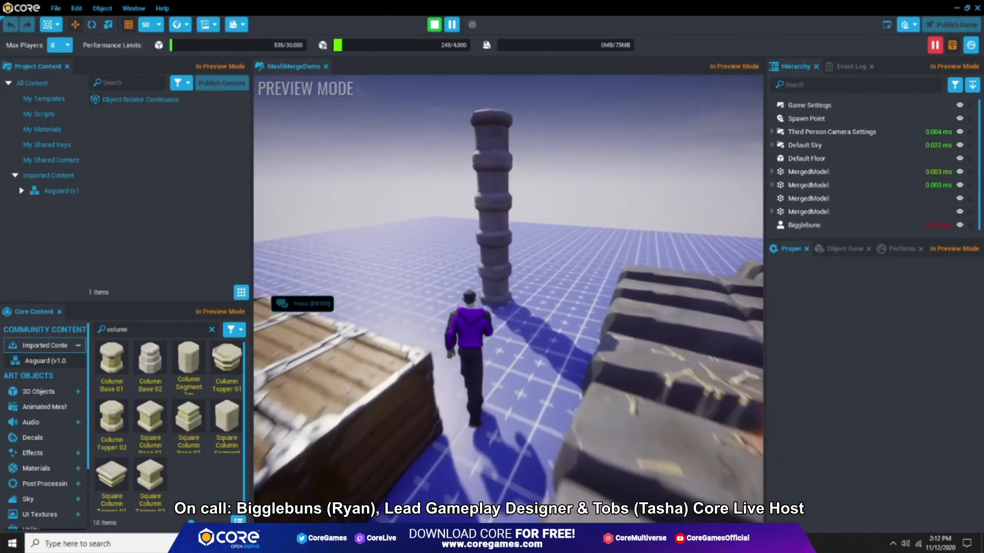
pyautogui.press('w')
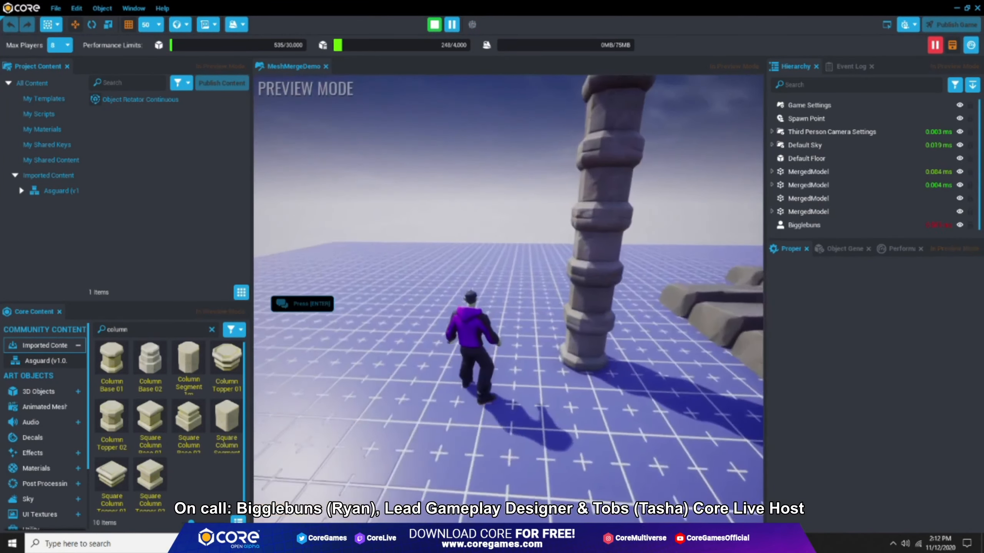
pyautogui.hotkey('alt', 'Tab')
pyautogui.press('Escape')
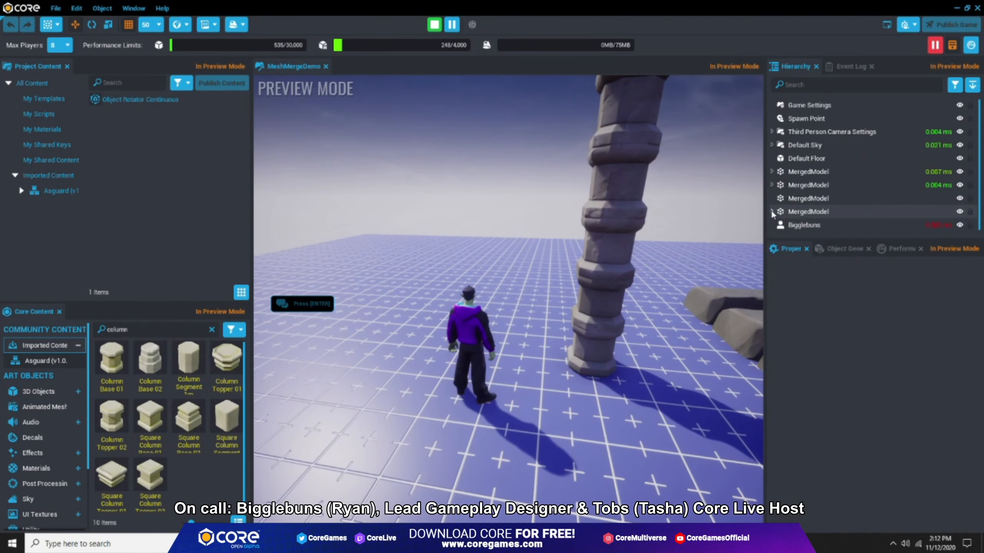
pyautogui.click(771, 209)
pyautogui.scroll(-3, 824, 202)
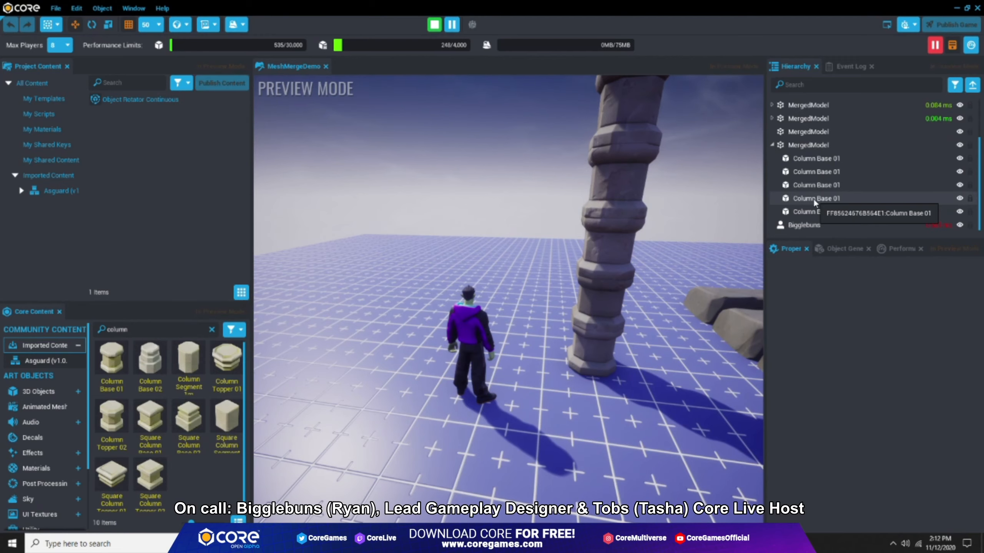
pyautogui.click(529, 300)
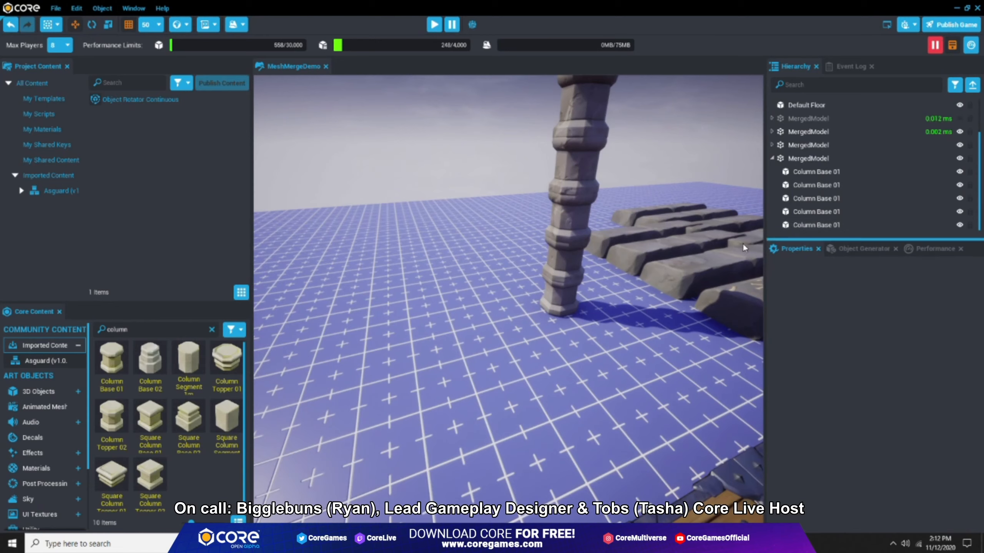
pyautogui.press('=')
# Enable Aggressive Merge on the column's MergedModel and save the project.
pyautogui.click(809, 158)
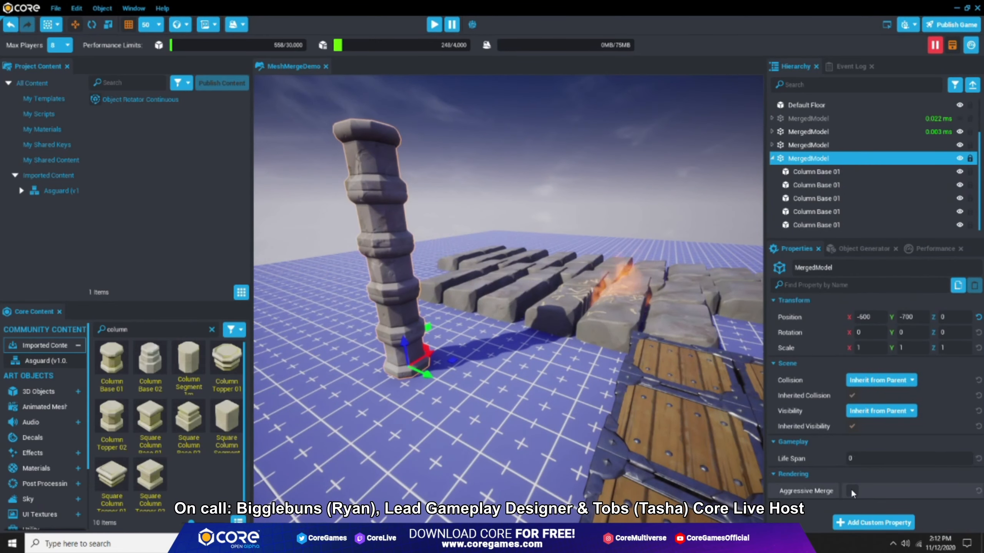
pyautogui.press('f')
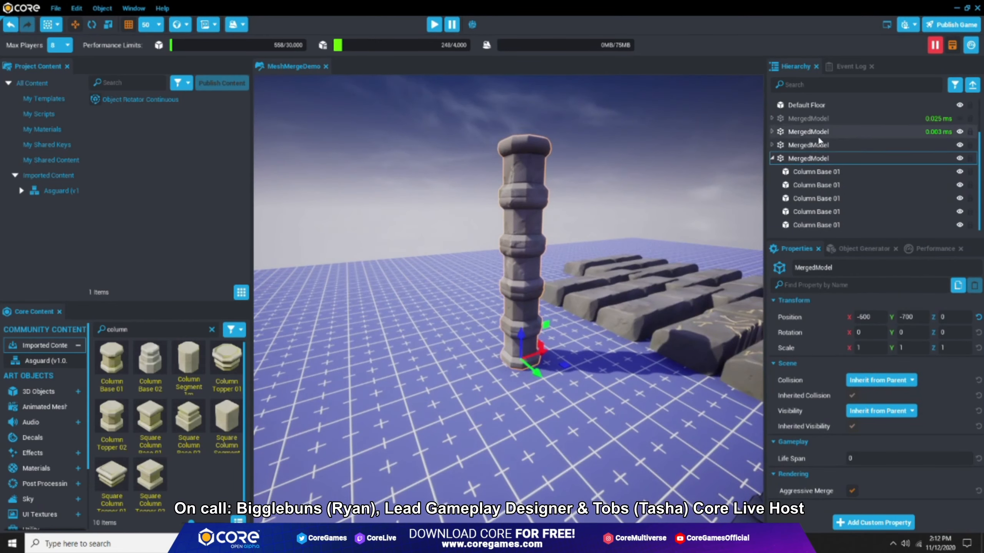
pyautogui.click(796, 171)
pyautogui.press('f')
pyautogui.hotkey('ctrl', 's')
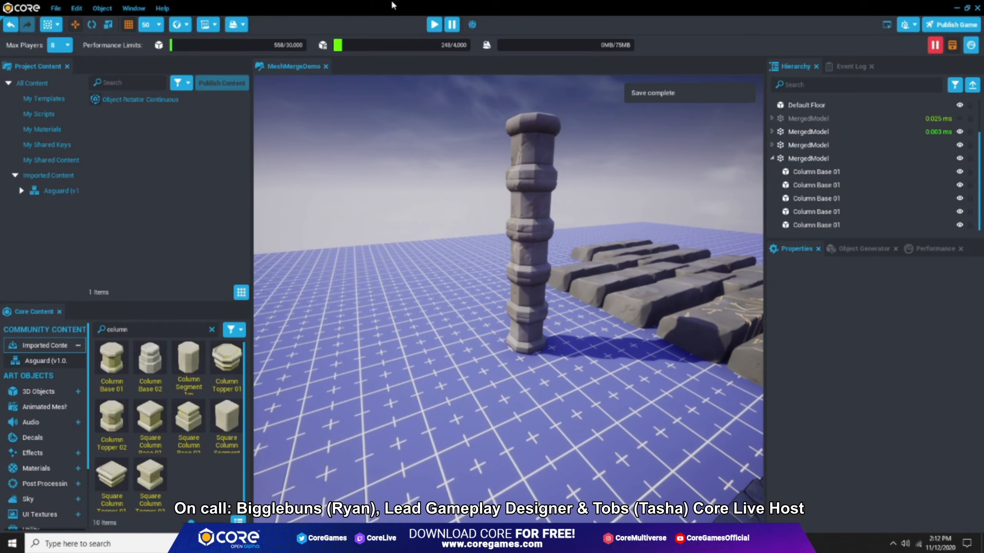
# Preview the game, walk the character around the column, crates and rock blocks to check the camera's behavior, and end the preview.
pyautogui.click(434, 25)
pyautogui.press('w')
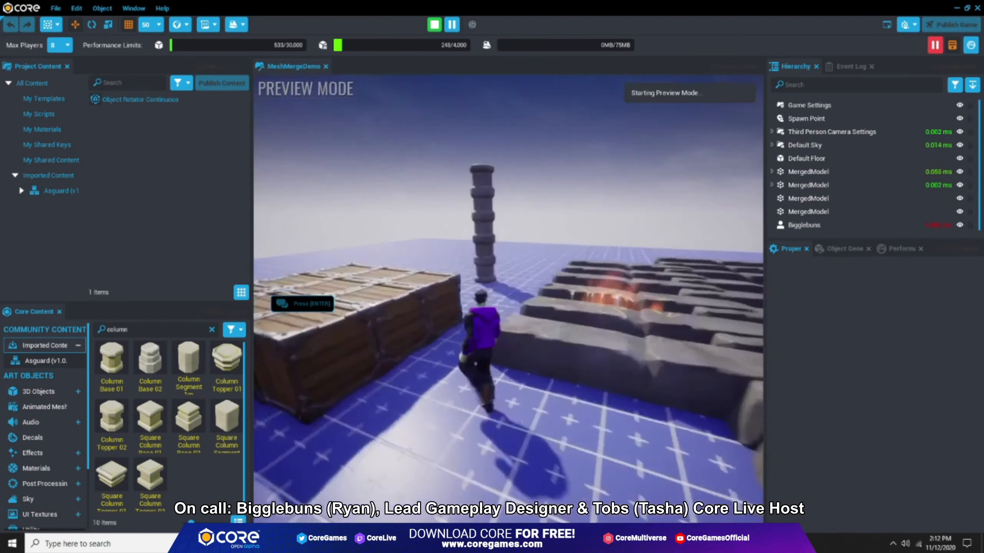
pyautogui.press('w')
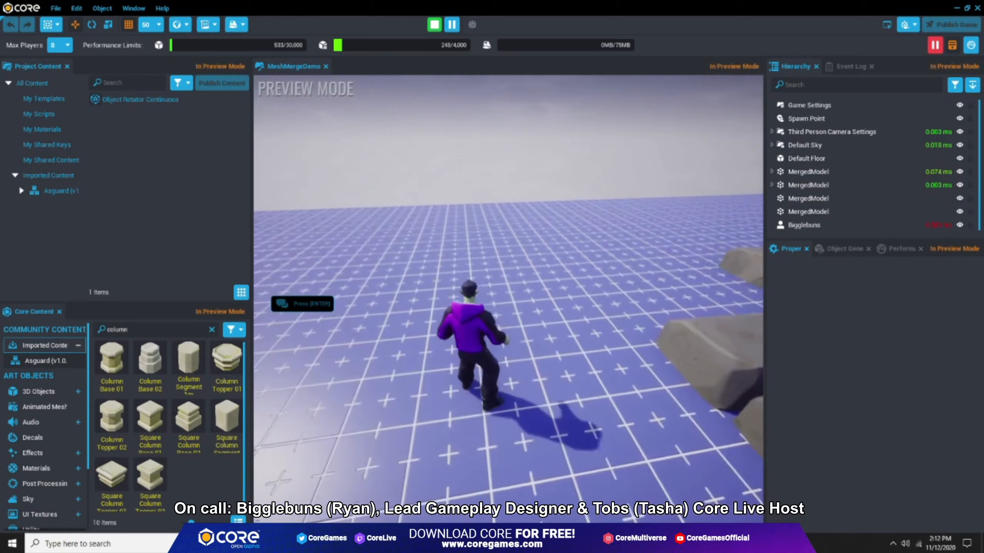
pyautogui.press('w')
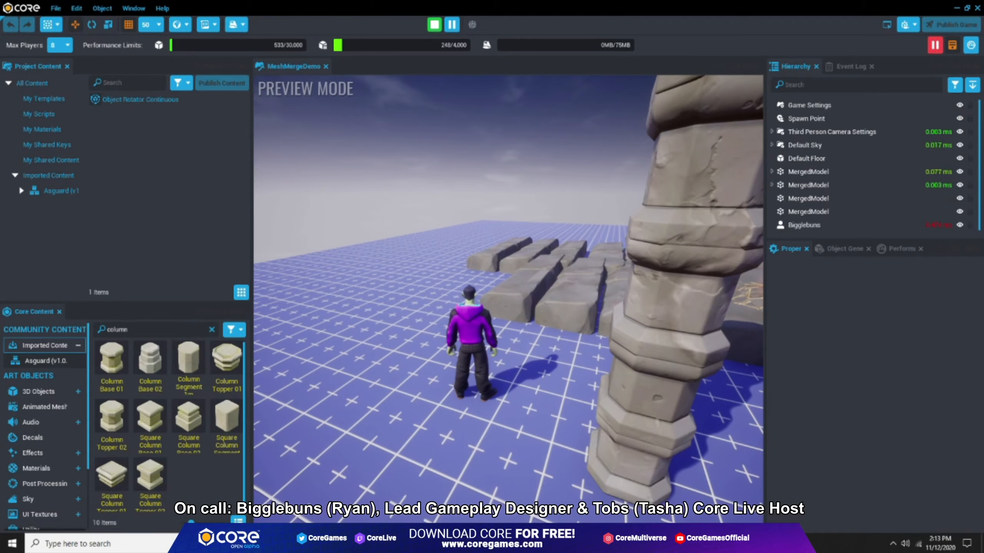
pyautogui.press('w')
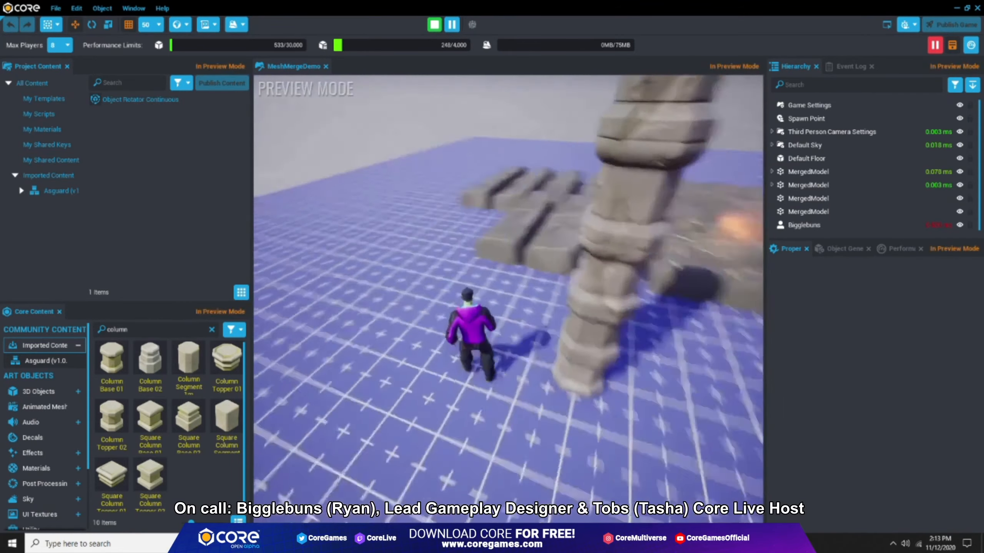
pyautogui.press('w')
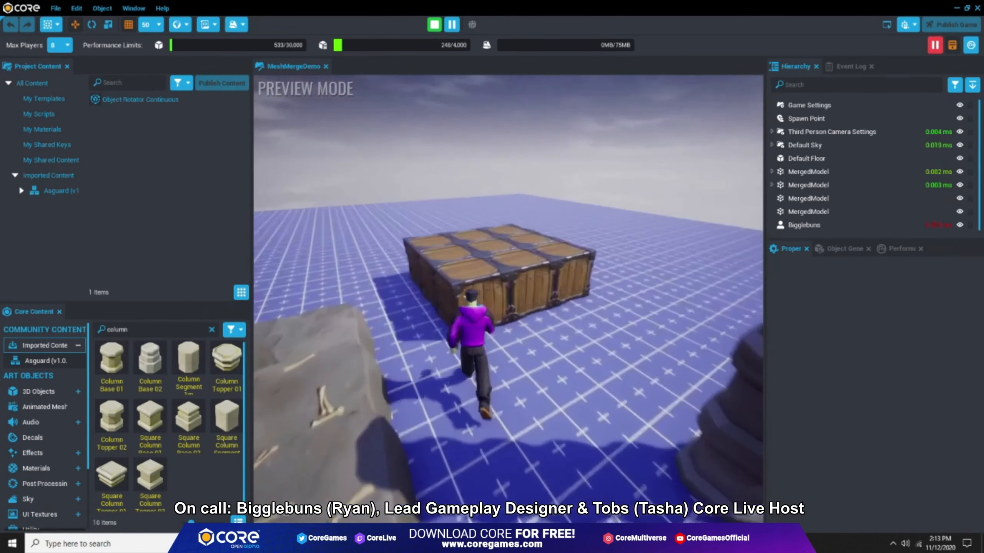
pyautogui.press('w')
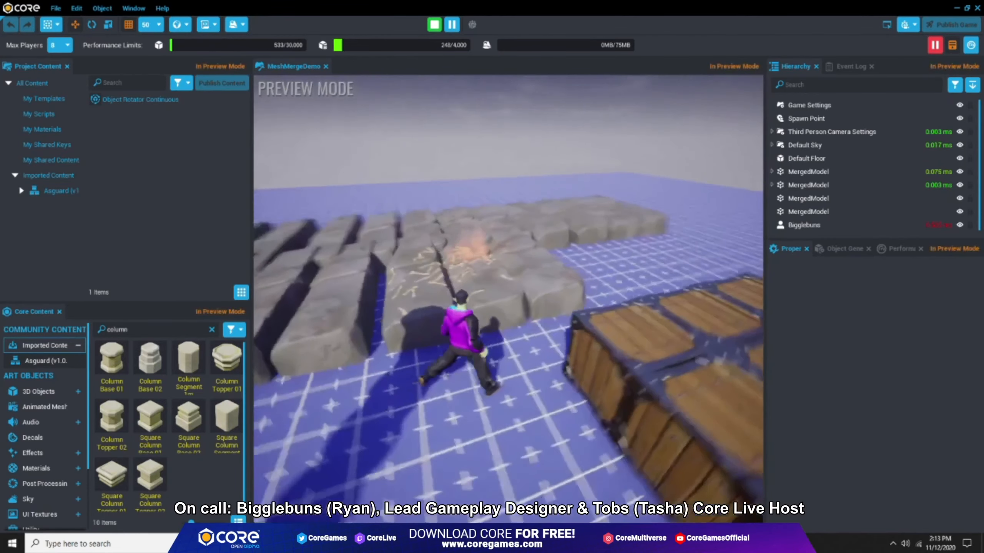
pyautogui.press('Escape')
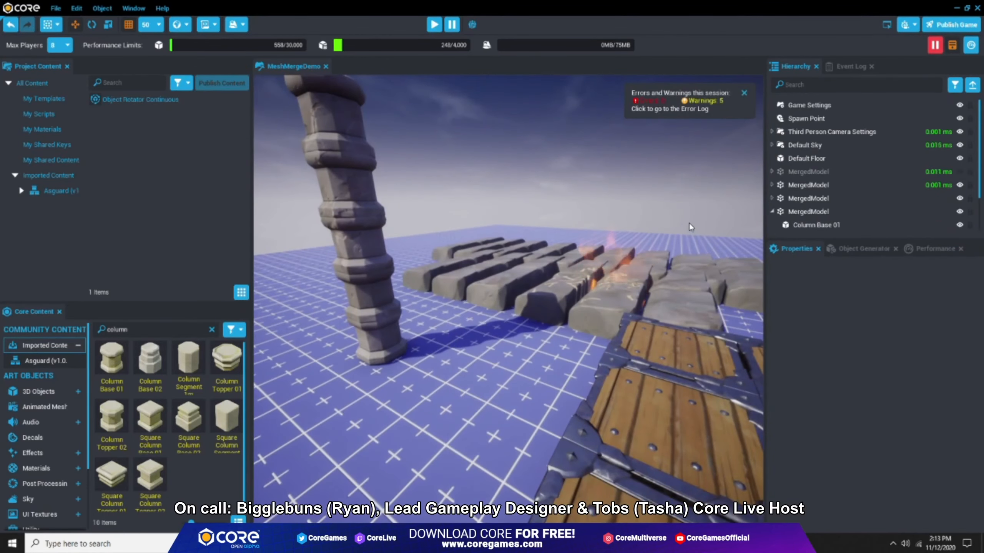
# Disable Aggressive Merge on the column's MergedModel and check the camera collision setting of its Column Base 01 pieces.
pyautogui.doubleClick(807, 212)
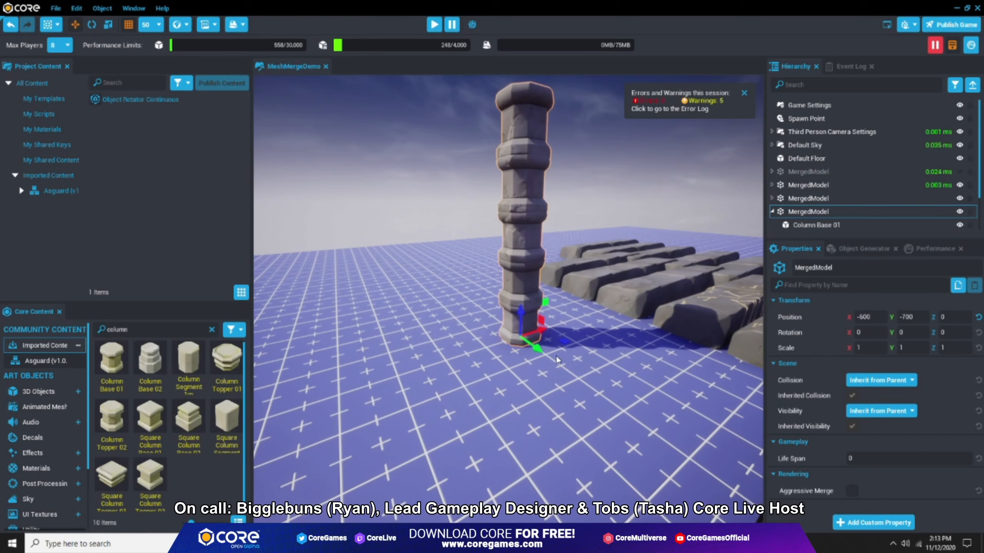
pyautogui.click(809, 222)
pyautogui.scroll(-2, 839, 212)
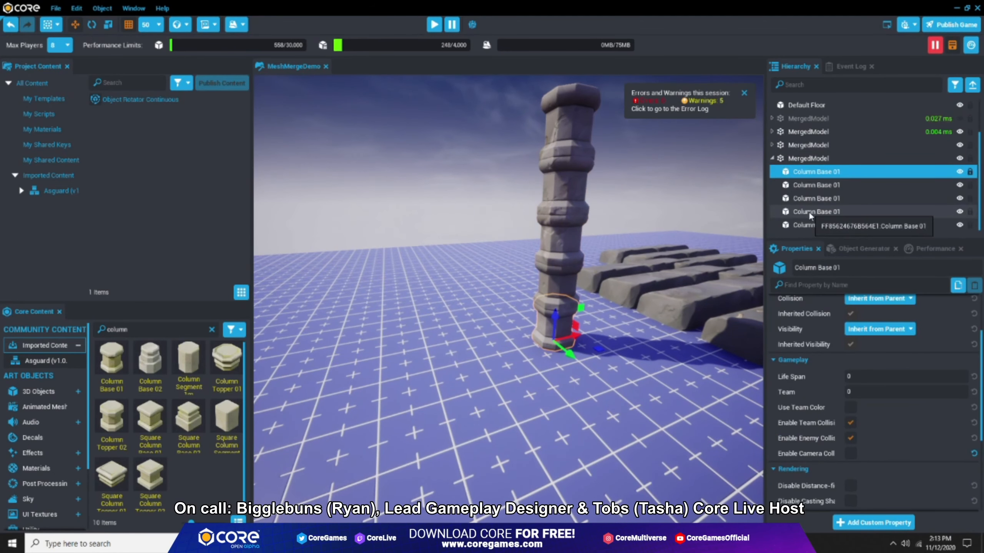
pyautogui.keyDown('shift'); pyautogui.click(808, 211); pyautogui.keyUp('shift')
pyautogui.keyDown('shift'); pyautogui.click(802, 225); pyautogui.keyUp('shift')
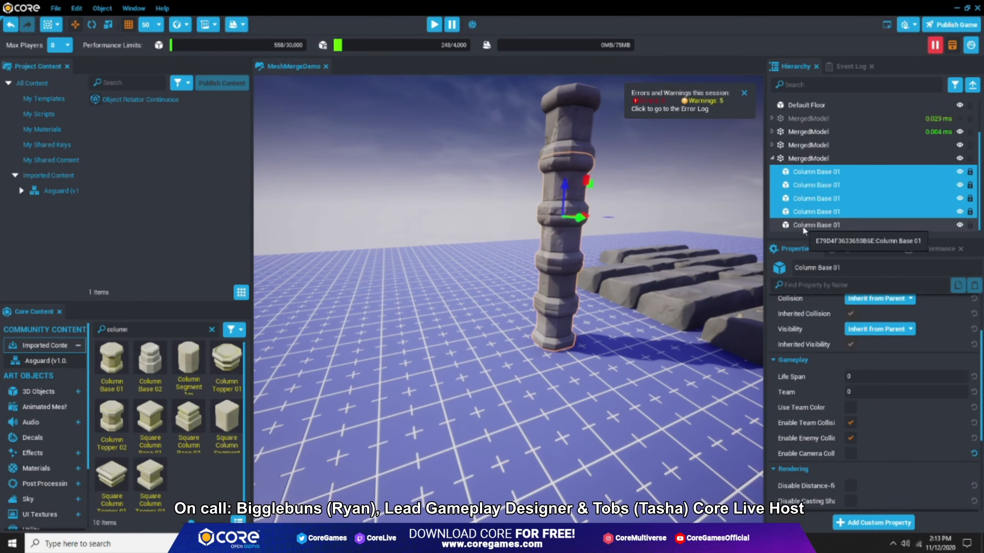
pyautogui.click(808, 158)
pyautogui.press('f')
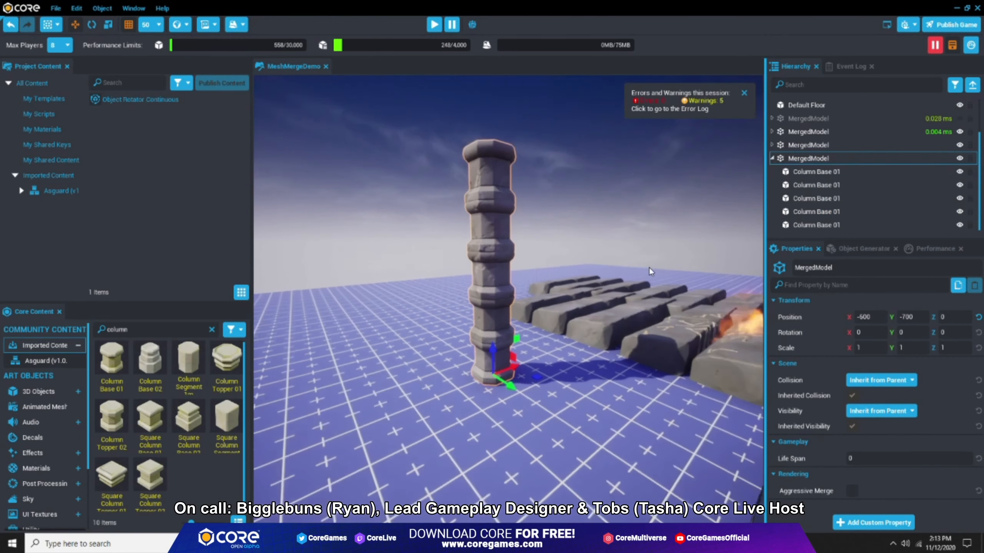
# Collapse the column's MergedModel in the hierarchy and examine its properties and the column from several angles.
pyautogui.click(772, 158)
pyautogui.click(812, 221)
pyautogui.click(807, 212)
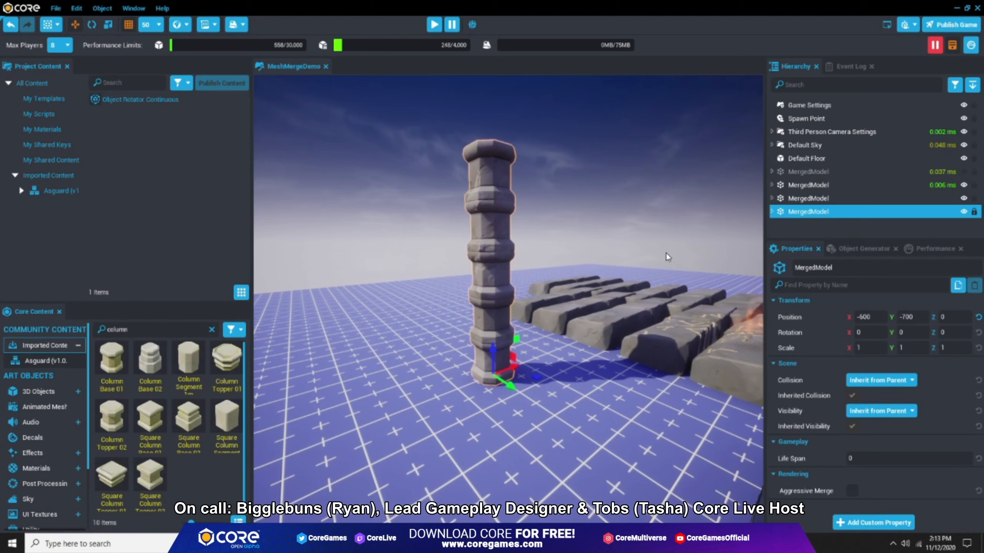
pyautogui.click(690, 208)
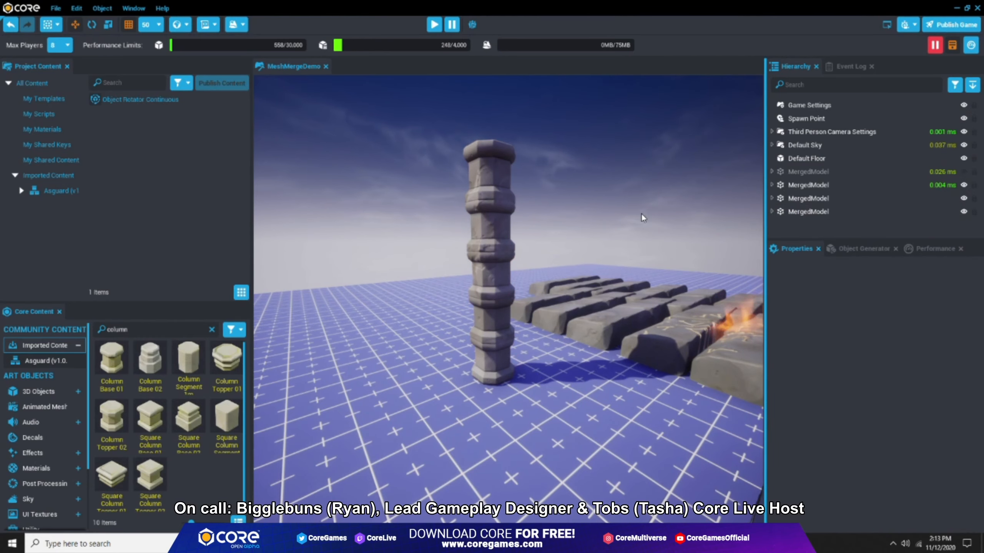
pyautogui.moveTo(651, 217); pyautogui.dragTo(626, 255, button='right')
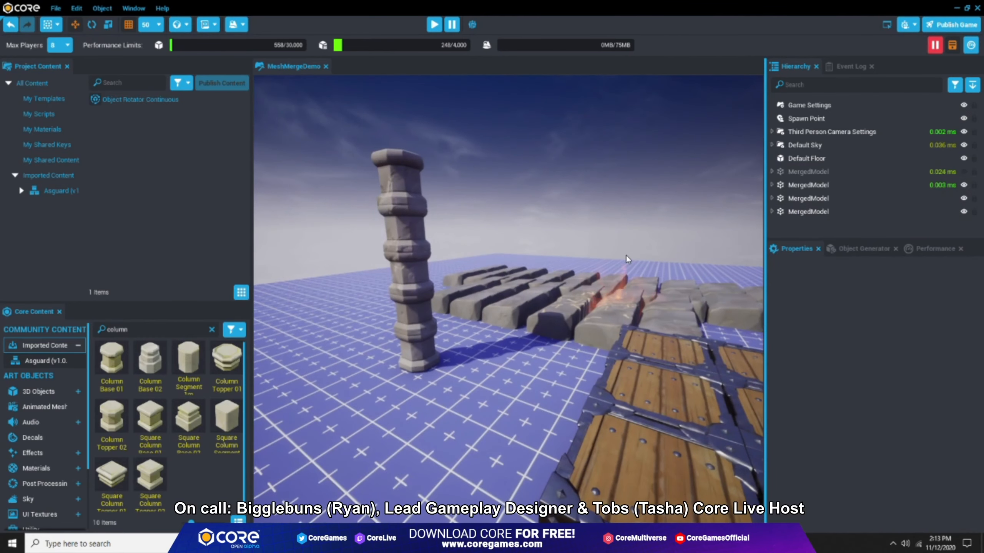
pyautogui.click(800, 211)
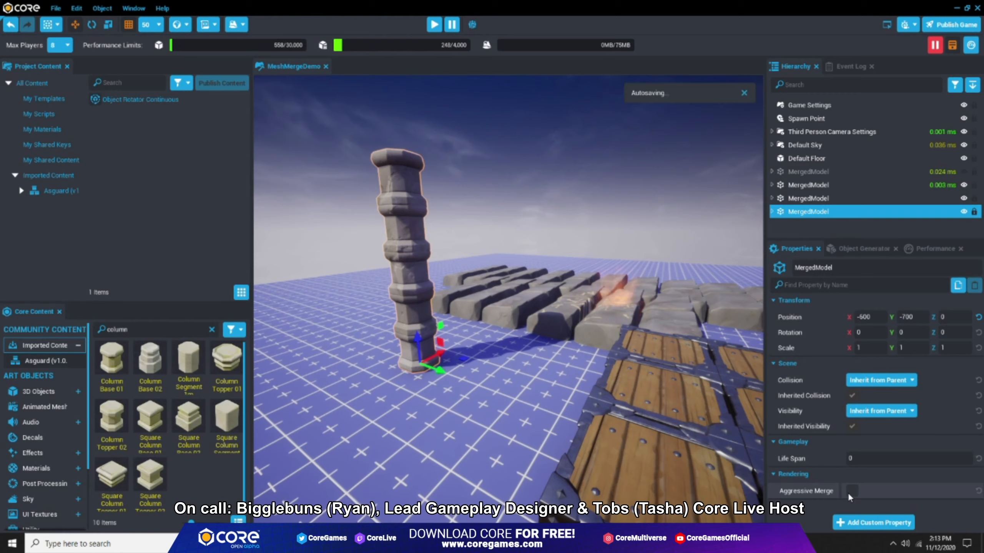
pyautogui.moveTo(624, 269); pyautogui.dragTo(736, 263, button='right')
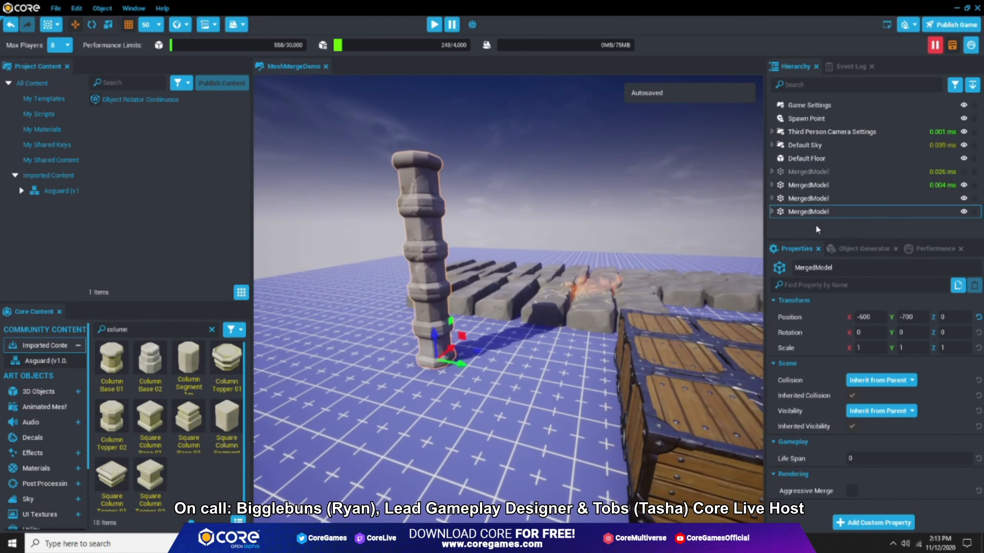
pyautogui.click(797, 213)
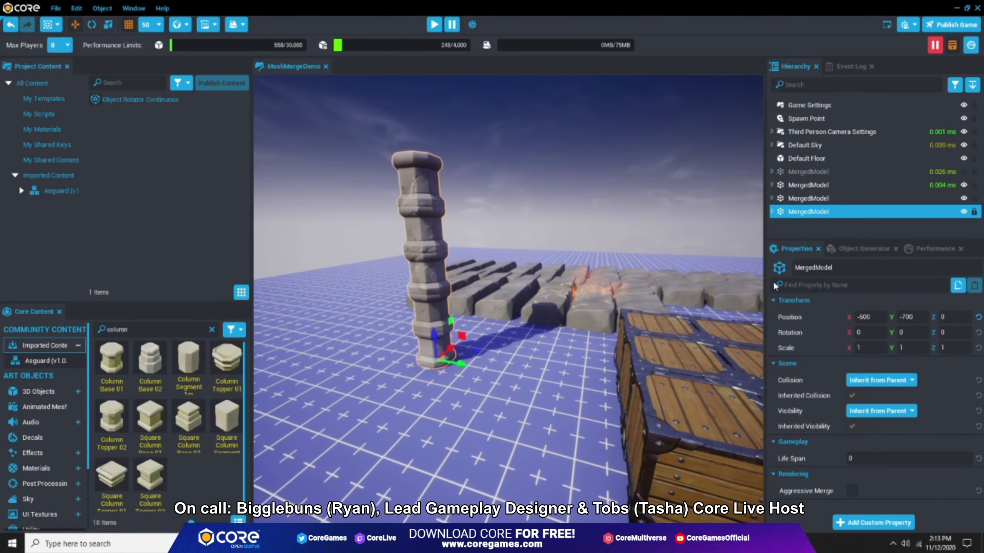
pyautogui.moveTo(699, 278); pyautogui.dragTo(615, 310, button='right')
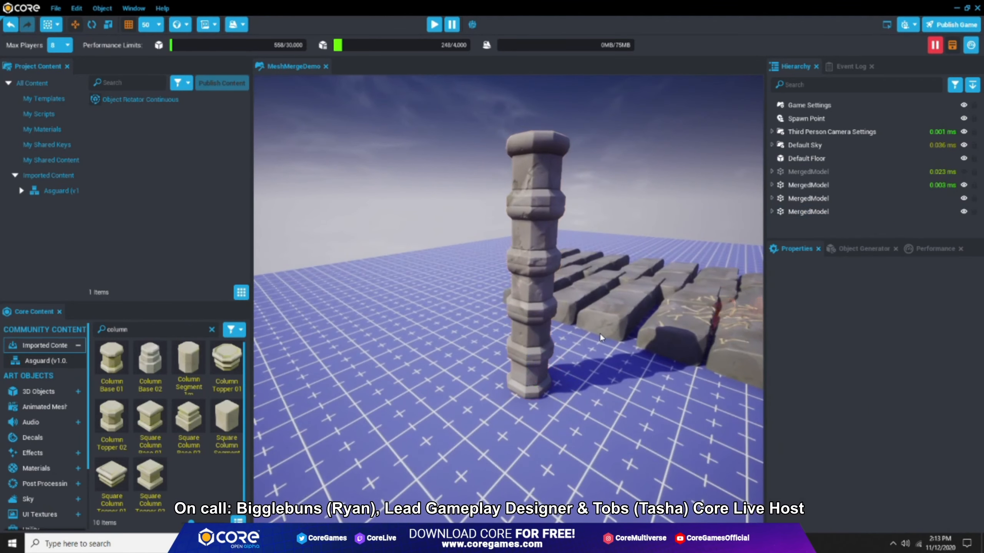
# Search the Core Content library for "electric".
pyautogui.moveTo(145, 330); pyautogui.dragTo(2, 327)
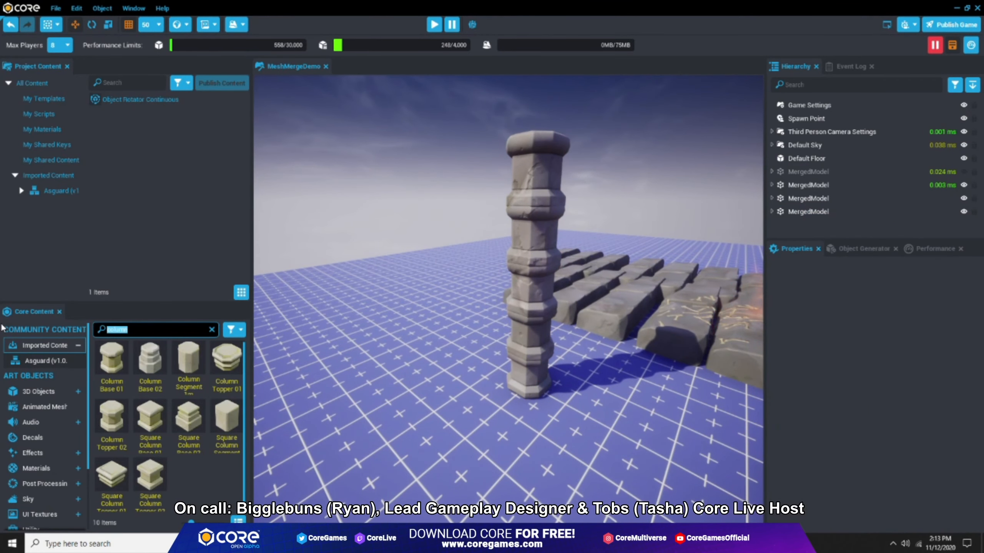
pyautogui.write('elc')
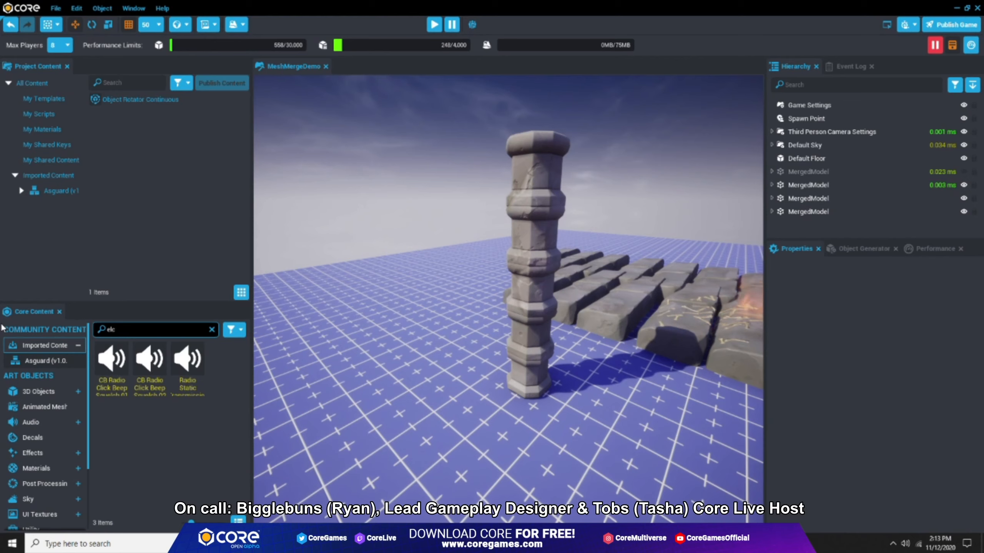
pyautogui.press('BackSpace')
pyautogui.write('ectric')
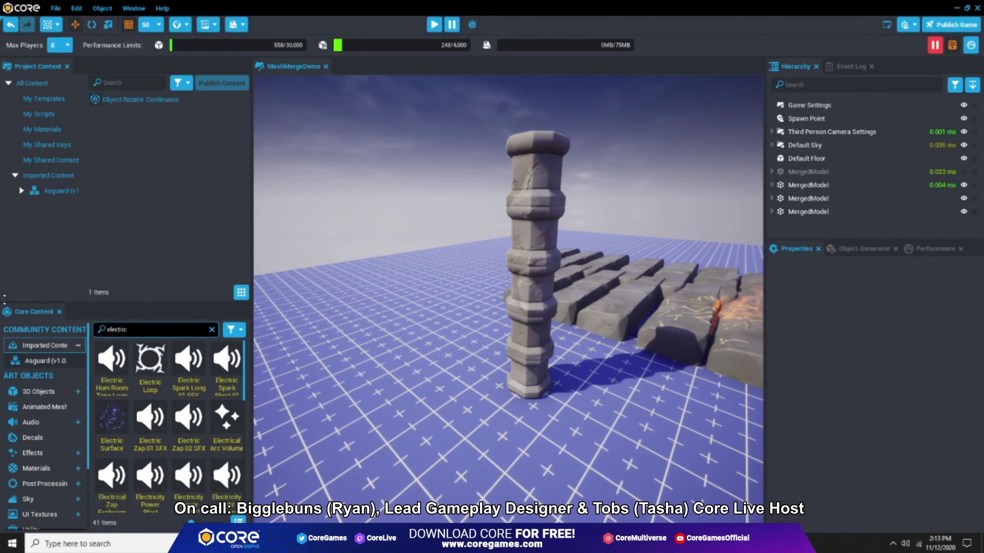
pyautogui.moveTo(472, 334); pyautogui.dragTo(511, 300, button='right')
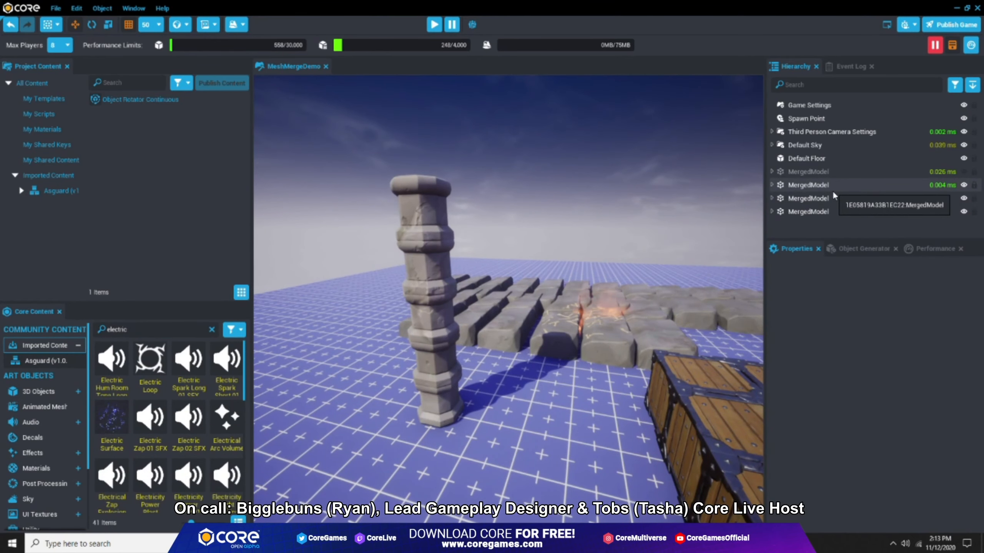
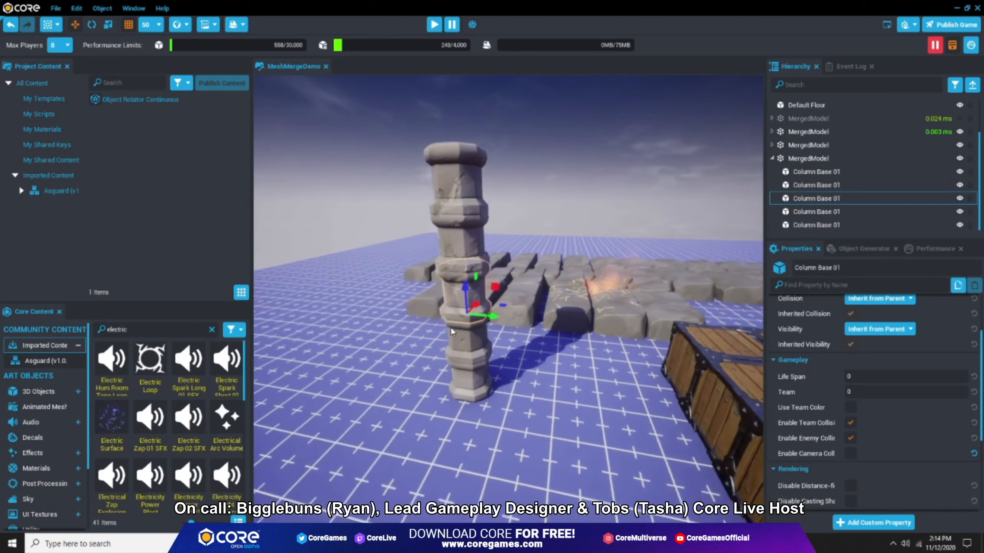
# Collapse the column's MergedModel, clear the selection, and view the column together with the crates and rock blocks.
pyautogui.click(778, 159)
pyautogui.click(772, 158)
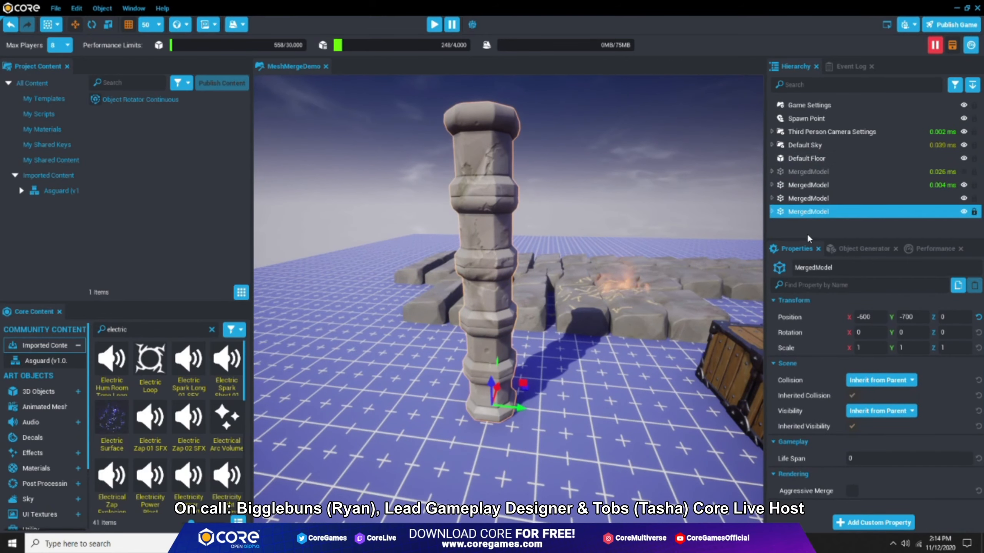
pyautogui.click(802, 198)
pyautogui.click(799, 211)
pyautogui.moveTo(589, 304); pyautogui.dragTo(635, 304, button='right')
pyautogui.press('s')
pyautogui.click(806, 220)
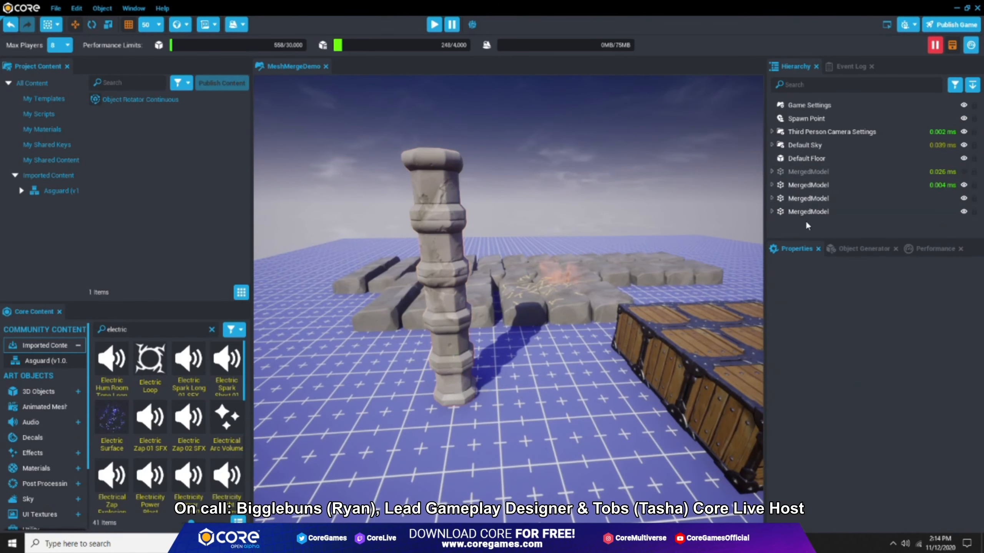
pyautogui.scroll(4, 581, 243)
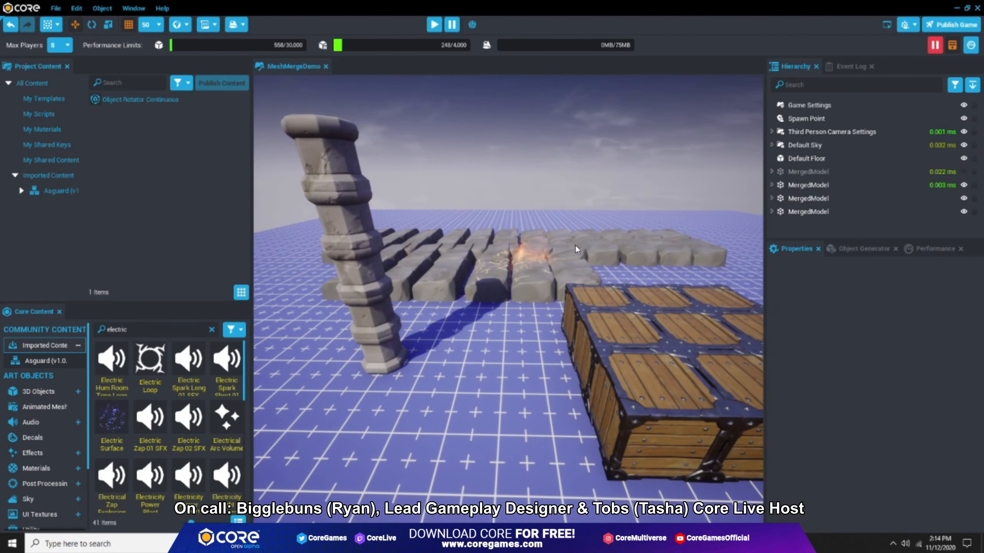
# Apply the Electric Surface material to the three middle sections of the column and save the project.
pyautogui.scroll(3, 530, 268)
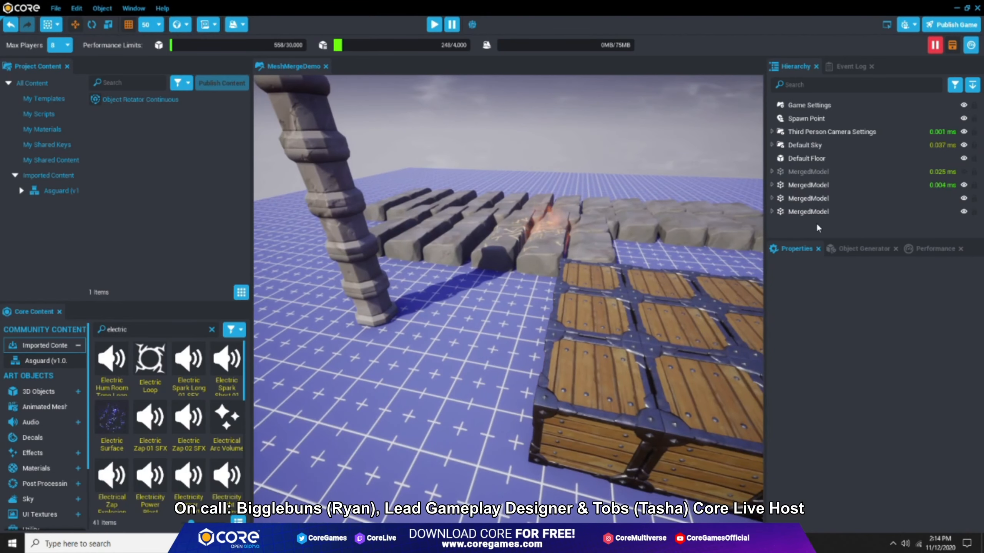
pyautogui.scroll(-3, 519, 245)
pyautogui.moveTo(518, 243); pyautogui.dragTo(495, 226, button='right')
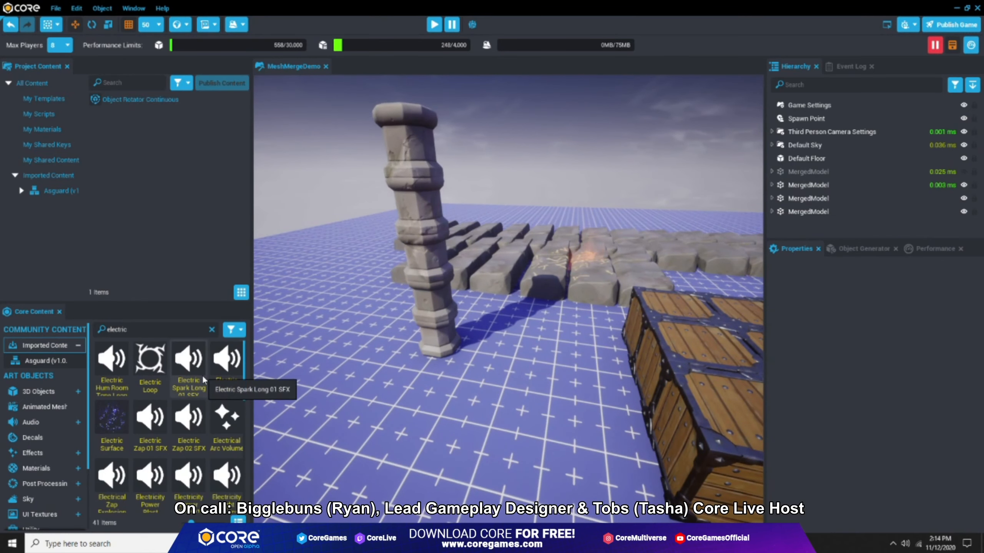
pyautogui.moveTo(127, 424); pyautogui.dragTo(407, 200)
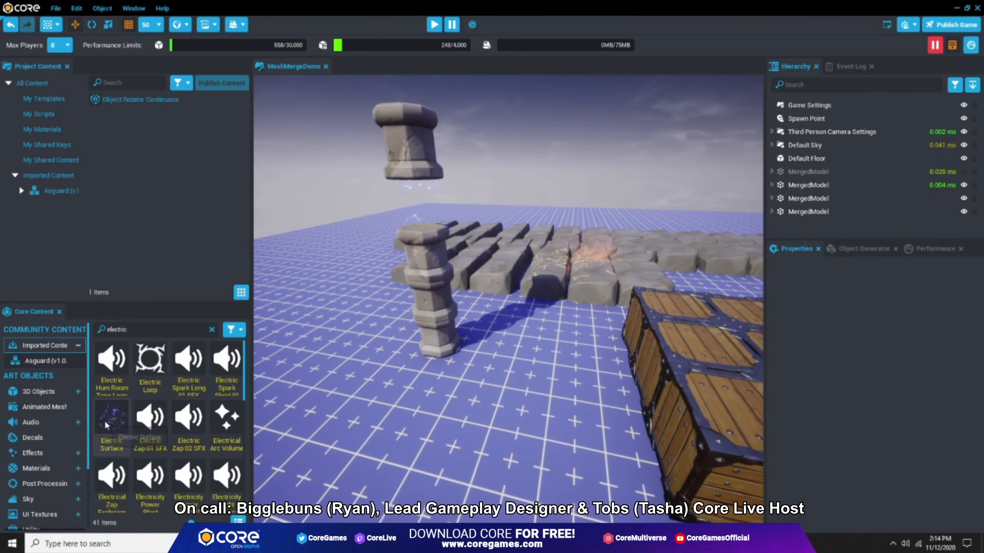
pyautogui.moveTo(111, 420); pyautogui.dragTo(421, 242)
pyautogui.moveTo(112, 419); pyautogui.dragTo(440, 289)
pyautogui.moveTo(549, 221); pyautogui.dragTo(462, 174, button='right')
pyautogui.hotkey('ctrl', 's')
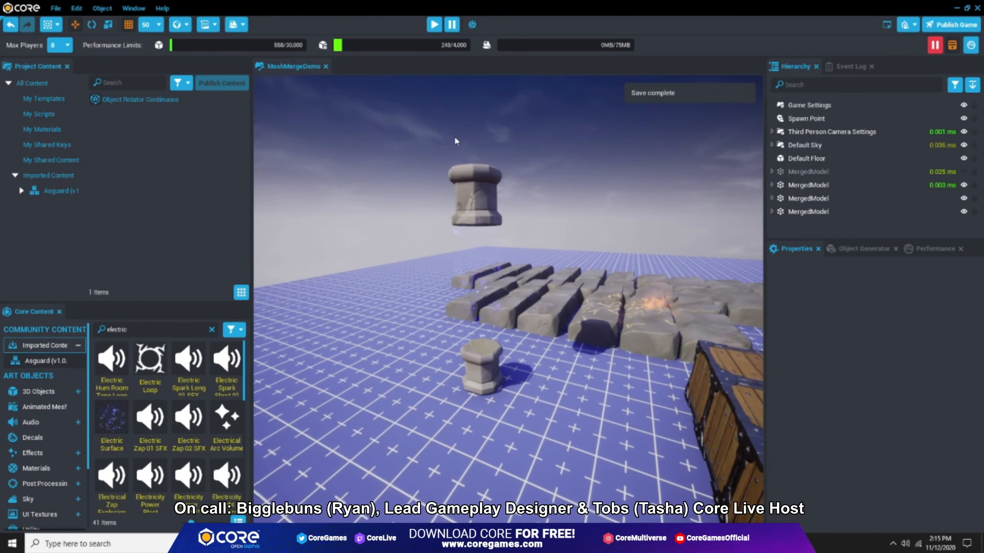
# Preview the game, walk toward the column to check its electric sections, and stop the preview.
pyautogui.click(433, 25)
pyautogui.press('w')
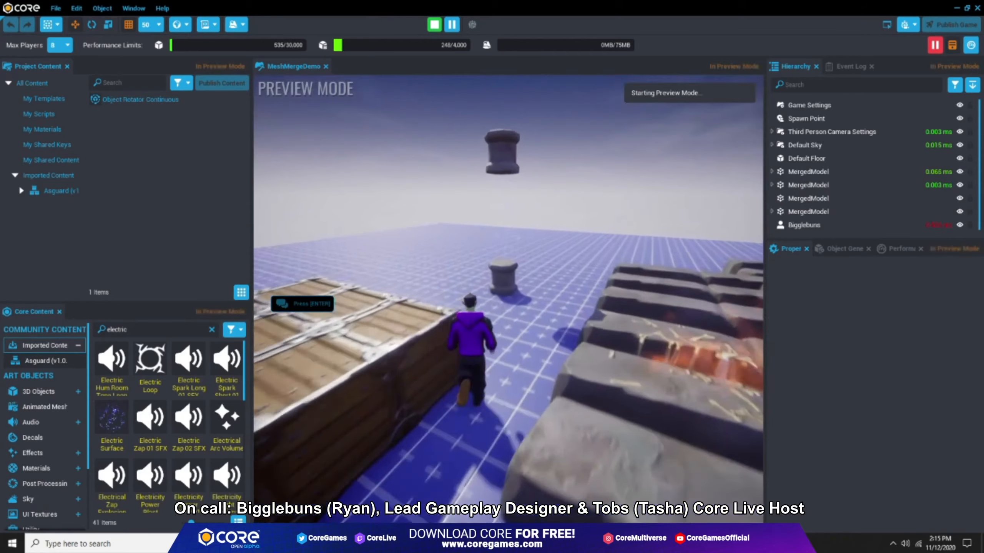
pyautogui.press('=')
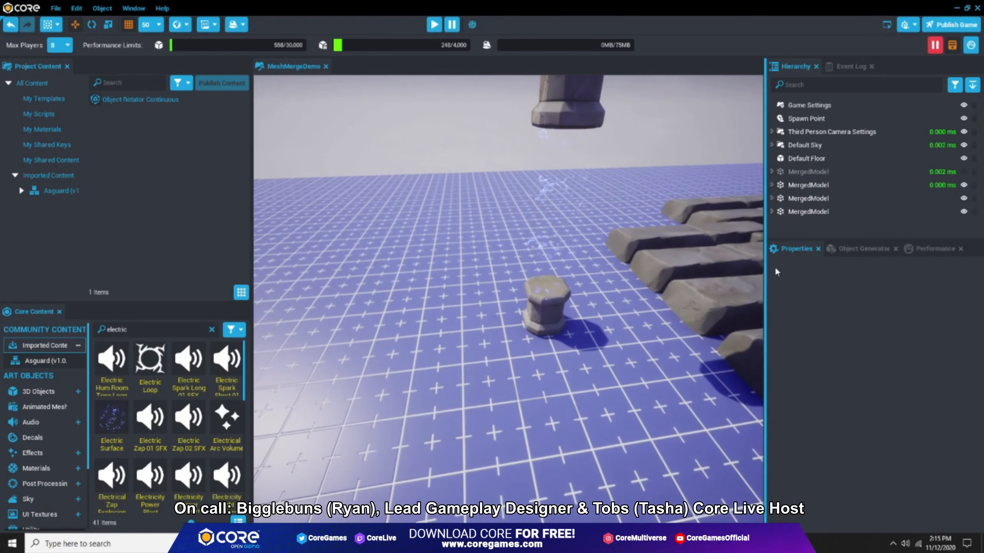
# Enable Aggressive Merge on the column's MergedModel and test how the column renders in a preview run.
pyautogui.click(808, 212)
pyautogui.click(852, 491)
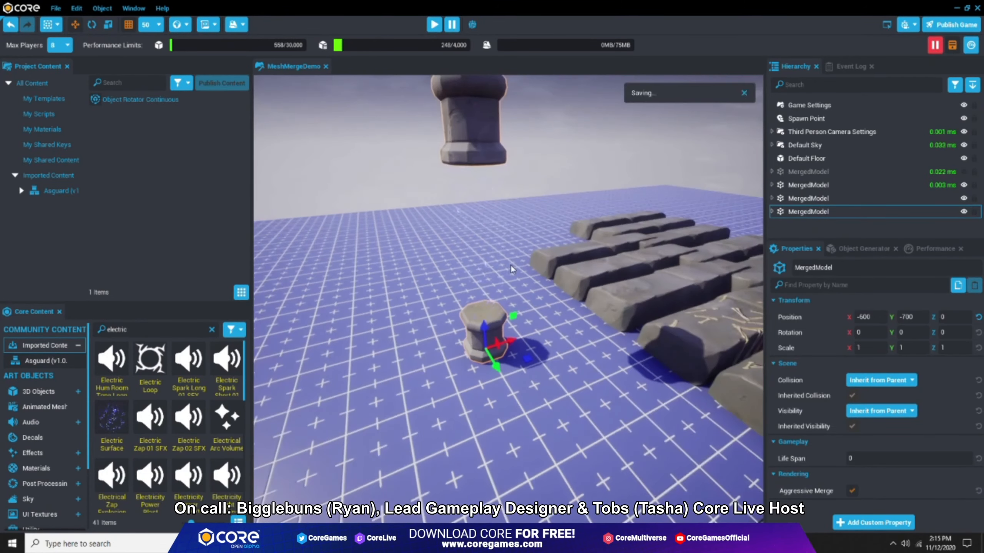
pyautogui.click(434, 25)
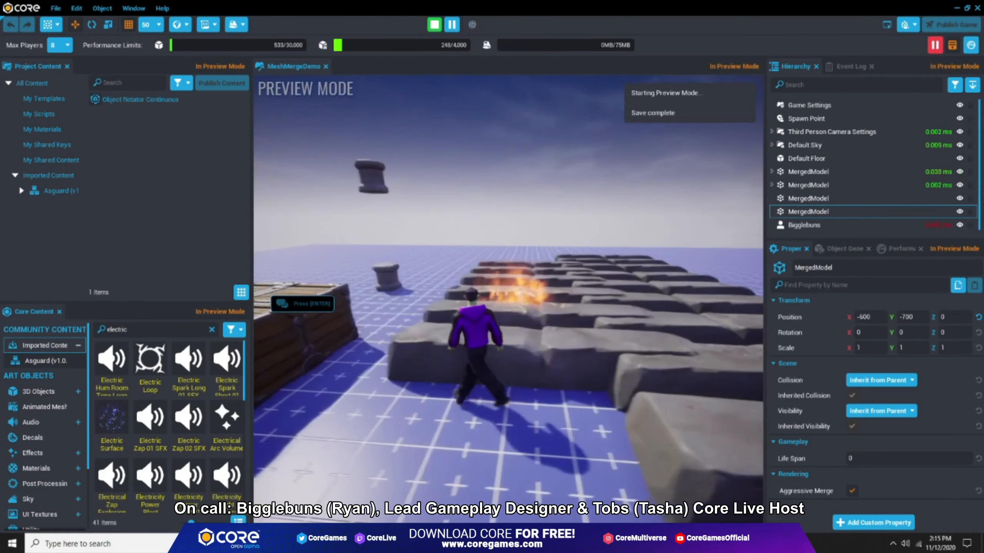
pyautogui.press('w')
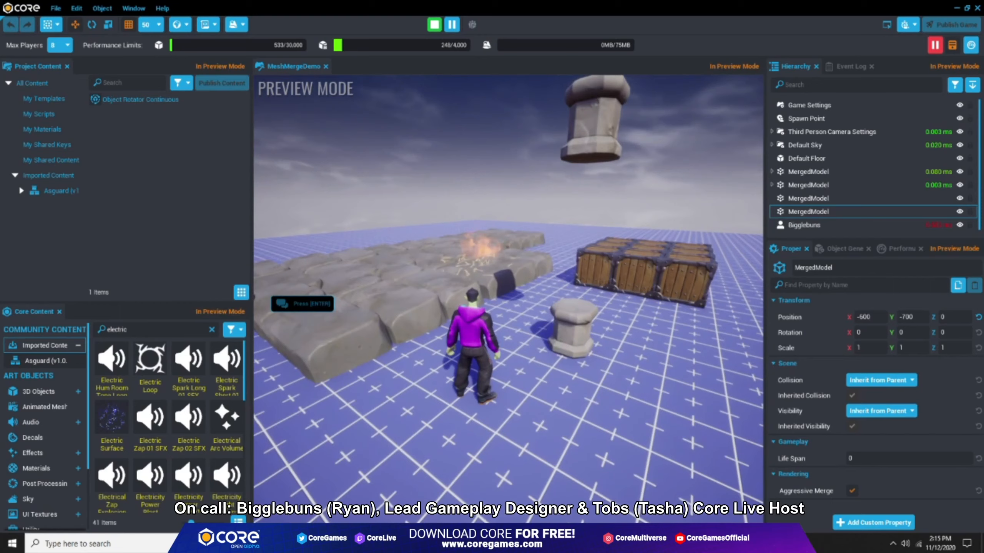
pyautogui.press('=')
pyautogui.moveTo(683, 260); pyautogui.dragTo(523, 197)
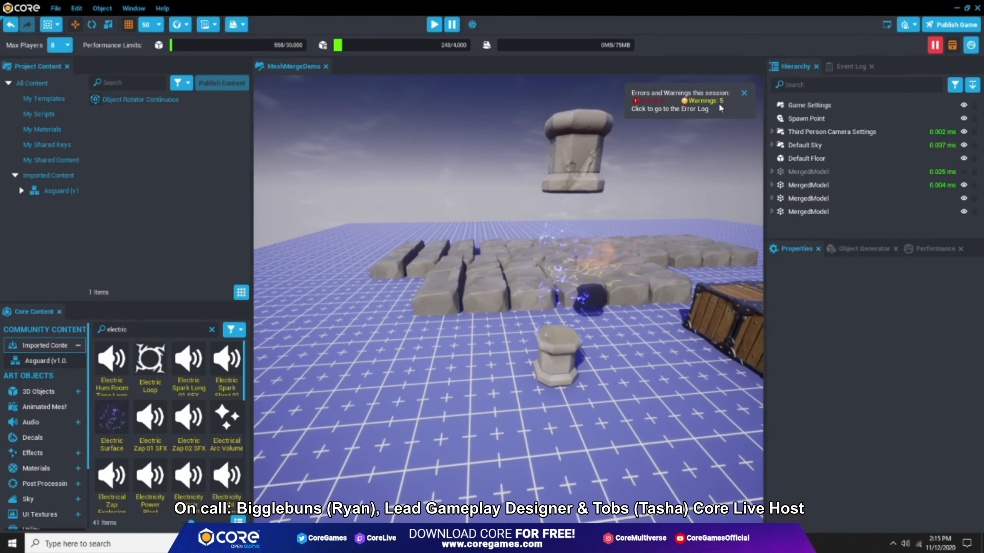
# Open the session's warnings in the event log and read the full mesh merging messages about camera collision.
pyautogui.click(698, 99)
pyautogui.moveTo(796, 217); pyautogui.dragTo(904, 218)
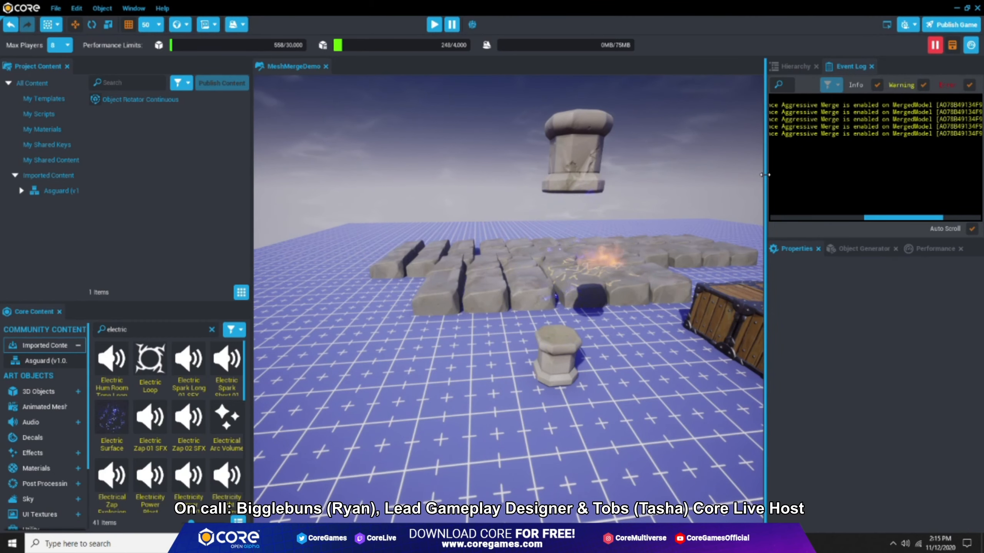
pyautogui.moveTo(766, 174); pyautogui.dragTo(697, 170)
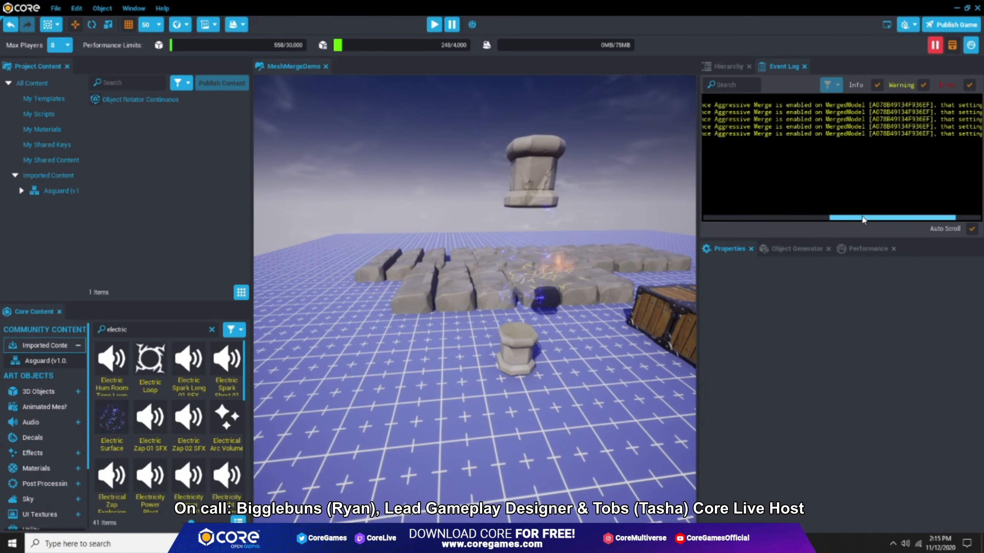
pyautogui.moveTo(868, 216); pyautogui.dragTo(964, 219)
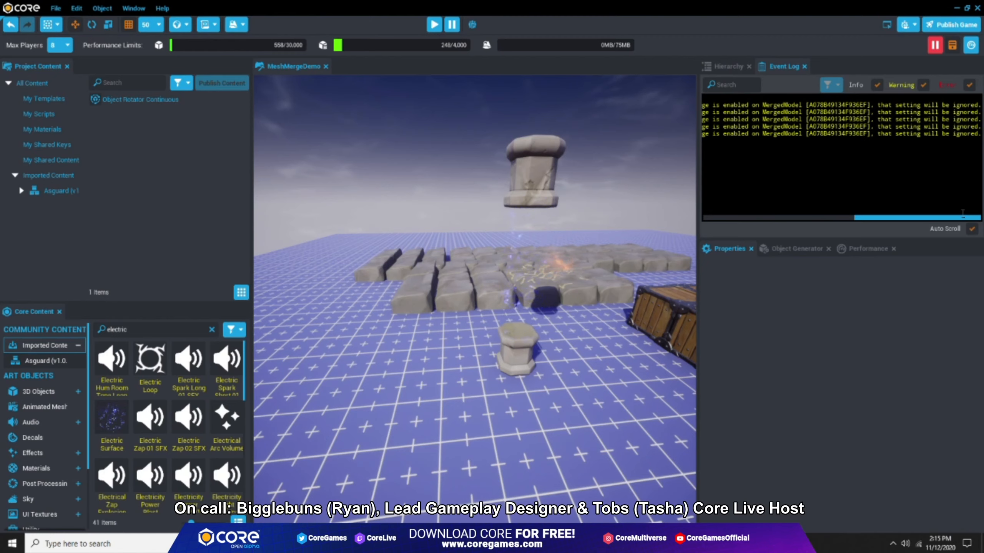
pyautogui.moveTo(880, 218); pyautogui.dragTo(703, 217)
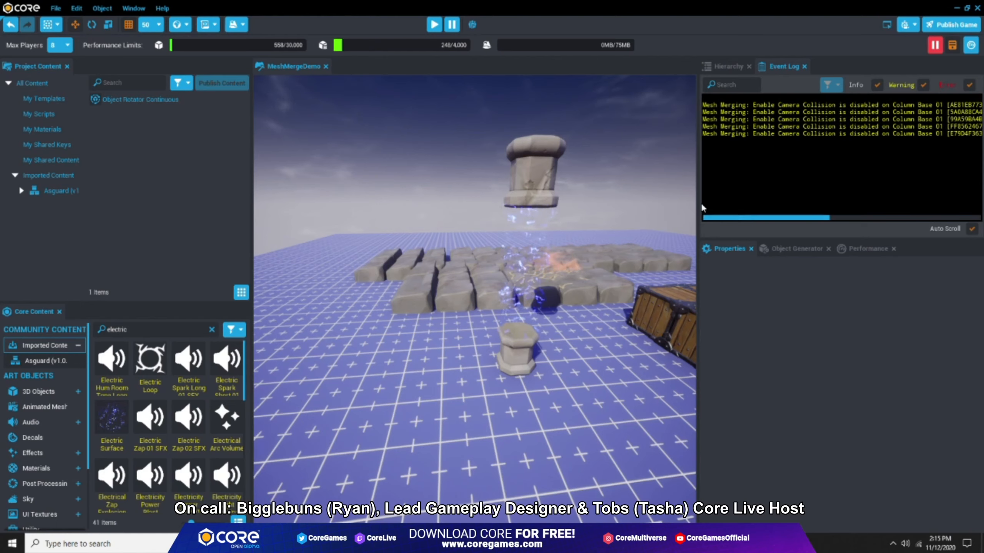
pyautogui.moveTo(728, 217); pyautogui.dragTo(766, 218)
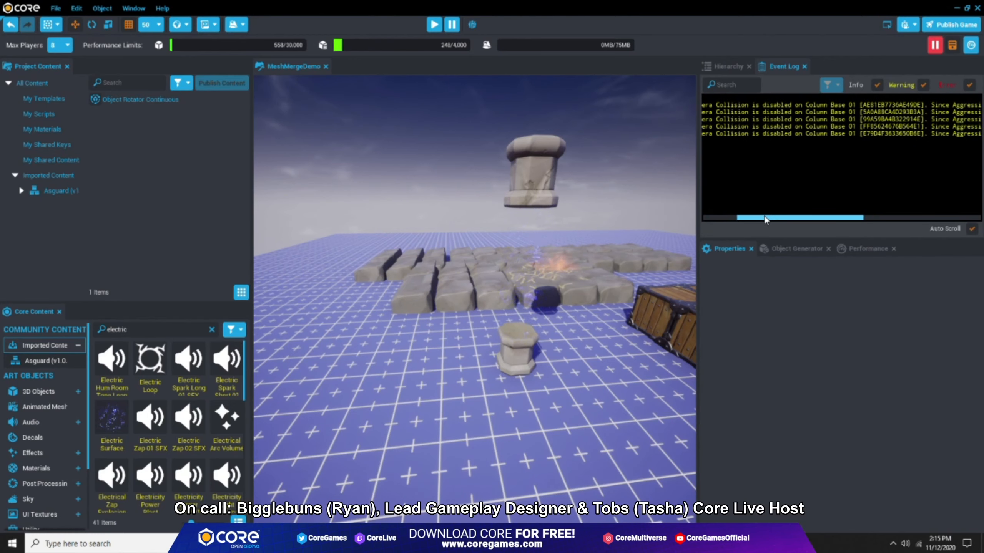
pyautogui.moveTo(766, 217); pyautogui.dragTo(893, 218)
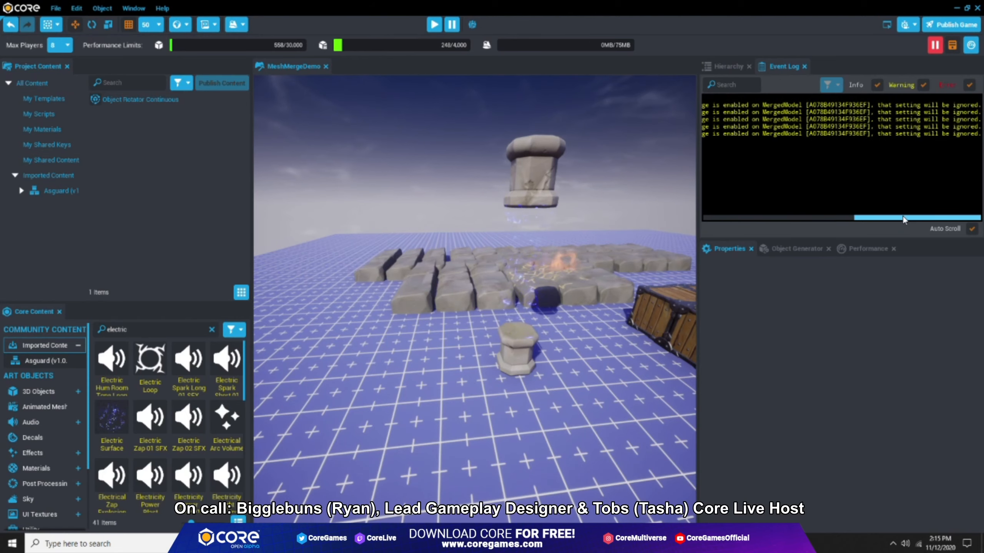
pyautogui.moveTo(698, 142); pyautogui.dragTo(305, 142)
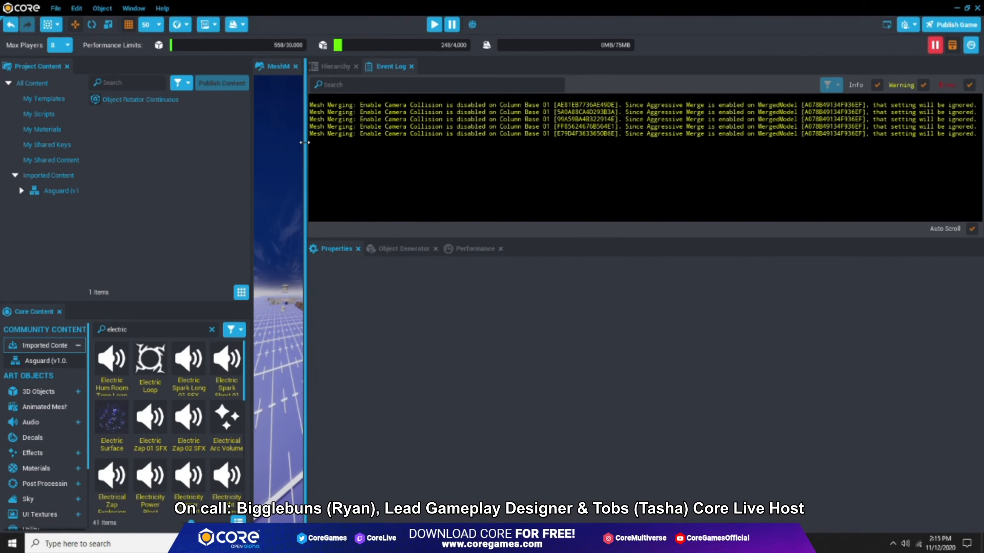
pyautogui.moveTo(305, 142); pyautogui.dragTo(657, 173)
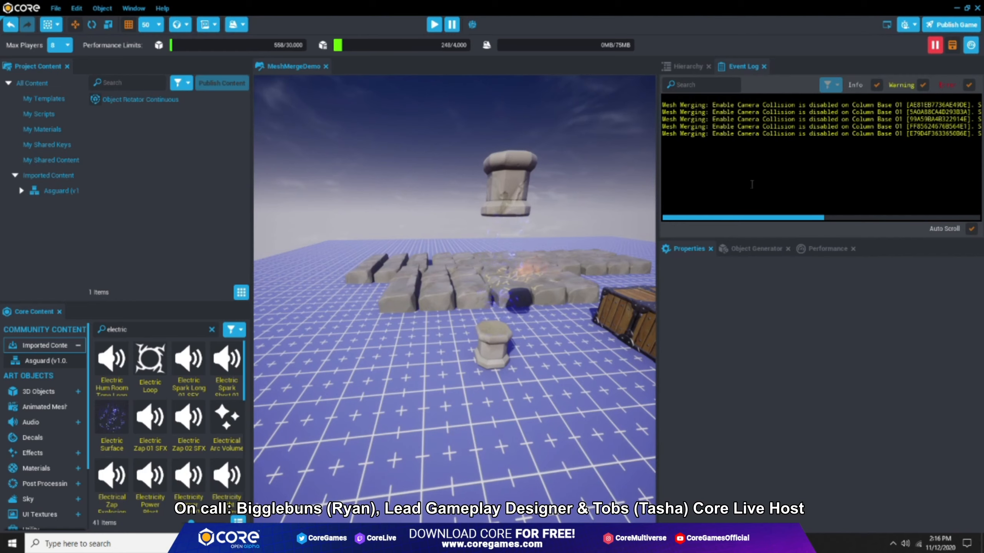
pyautogui.moveTo(657, 171); pyautogui.dragTo(910, 217)
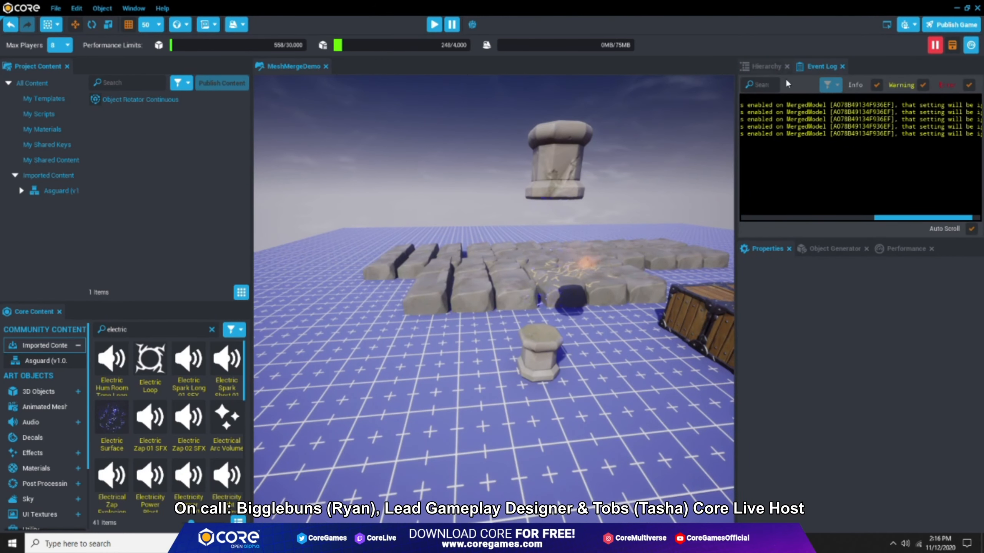
# Return to the object hierarchy, inspect a Reinforced Crate 150cm, and select and collapse the crates' MergedModel.
pyautogui.click(766, 66)
pyautogui.moveTo(540, 140); pyautogui.dragTo(605, 213, button='right')
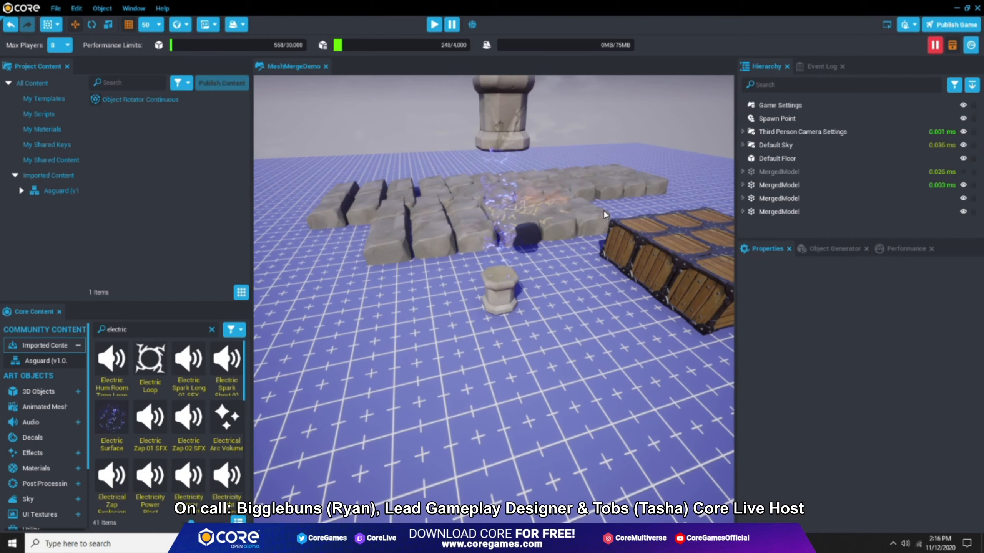
pyautogui.moveTo(538, 273); pyautogui.dragTo(571, 208, button='right')
pyautogui.click(539, 250)
pyautogui.click(584, 264)
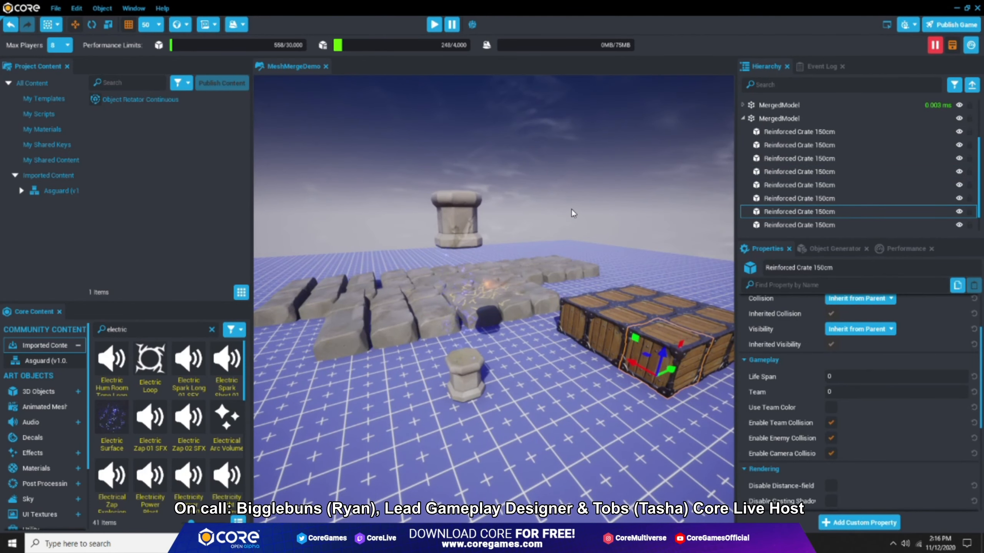
pyautogui.moveTo(571, 208); pyautogui.dragTo(530, 185, button='right')
pyautogui.click(768, 119)
pyautogui.click(743, 118)
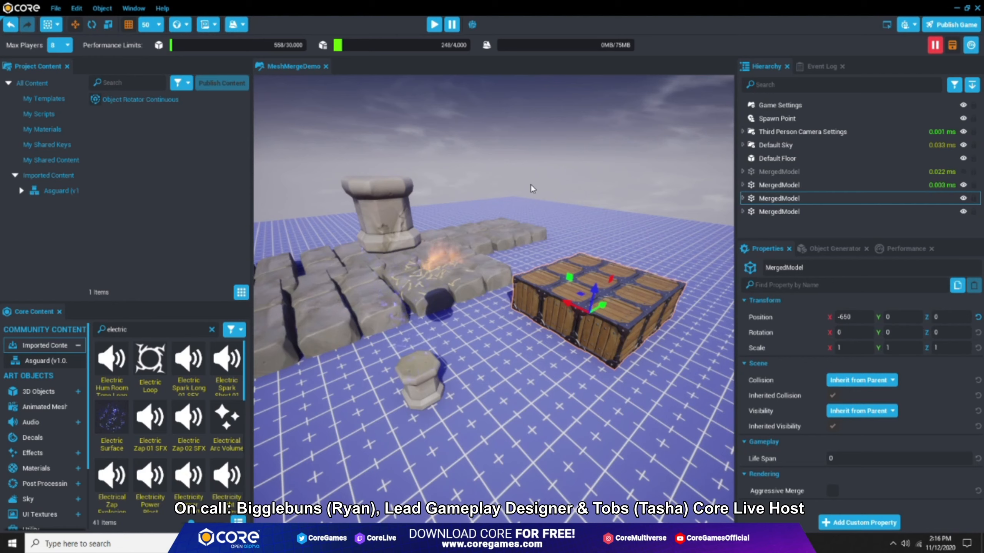
# Check the Aggressive Merge setting of the column's MergedModel, clear the selection, and view the three merged models together.
pyautogui.click(780, 211)
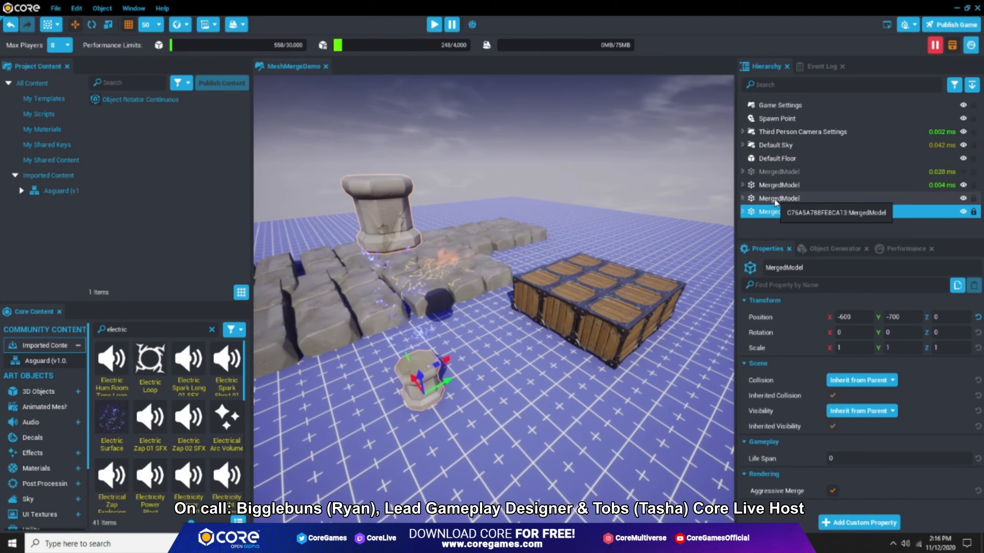
pyautogui.moveTo(611, 220); pyautogui.dragTo(576, 231, button='right')
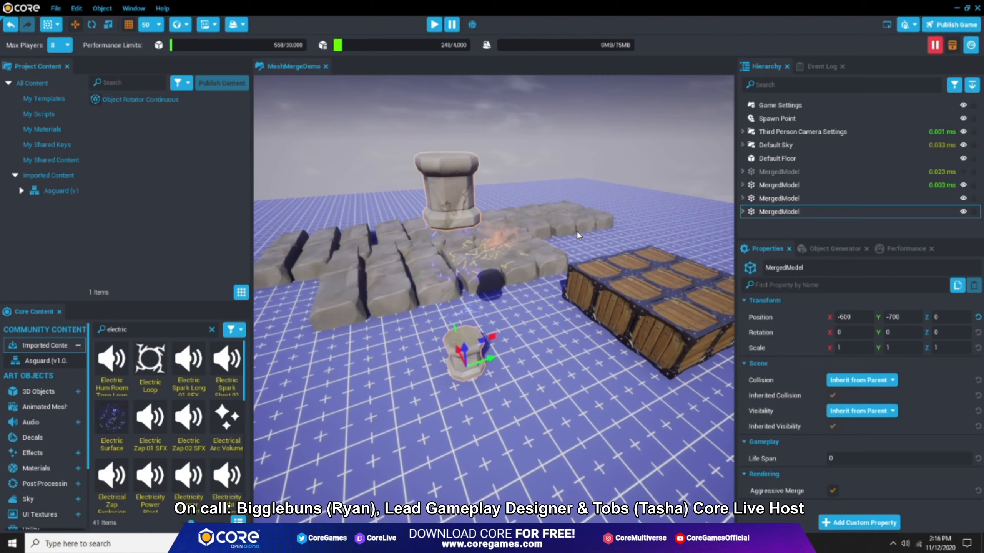
pyautogui.click(636, 237)
pyautogui.moveTo(636, 237); pyautogui.dragTo(577, 237, button='right')
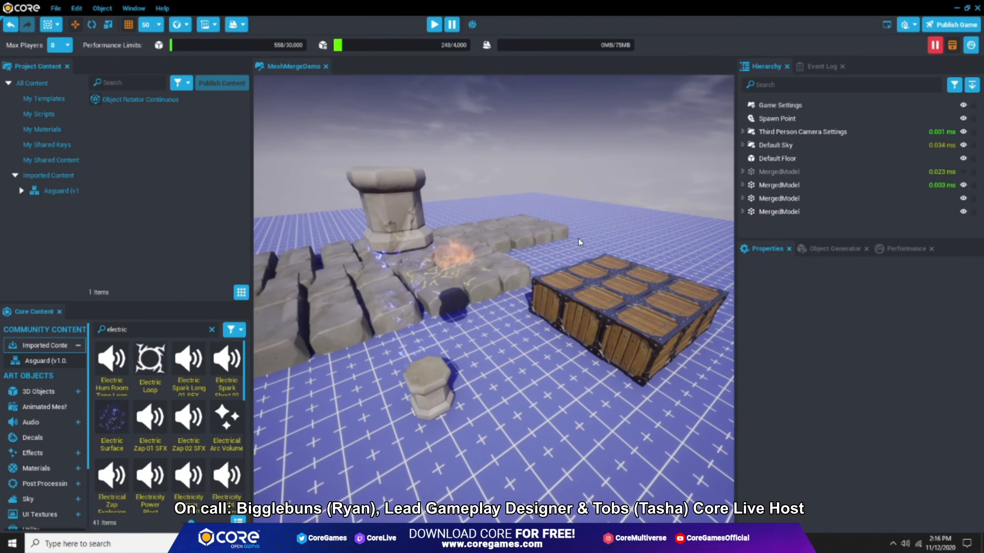
pyautogui.scroll(-3, 631, 228)
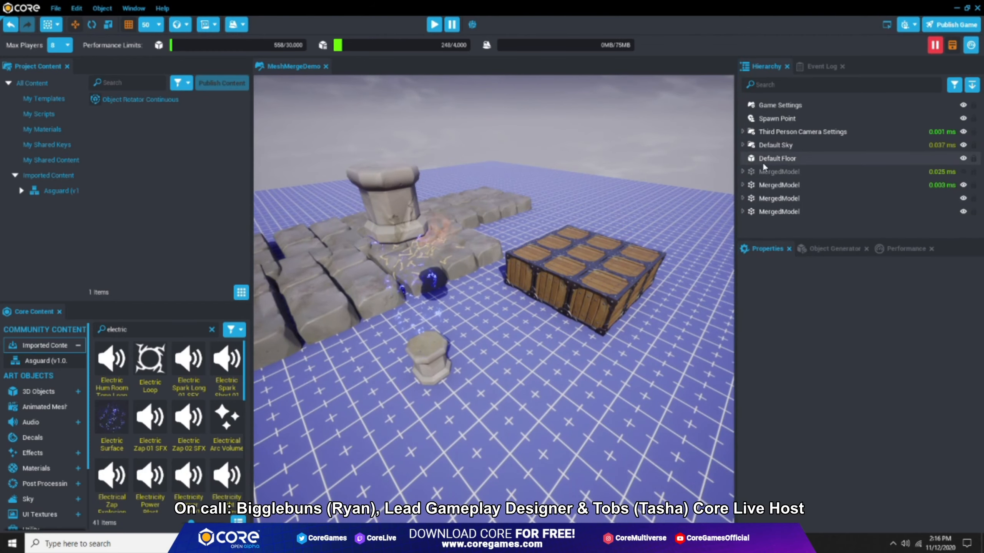
# Move the rock blocks' MergedModel along the X axis to position 1550, away from the column and crates, and deselect it.
pyautogui.click(779, 185)
pyautogui.press('f')
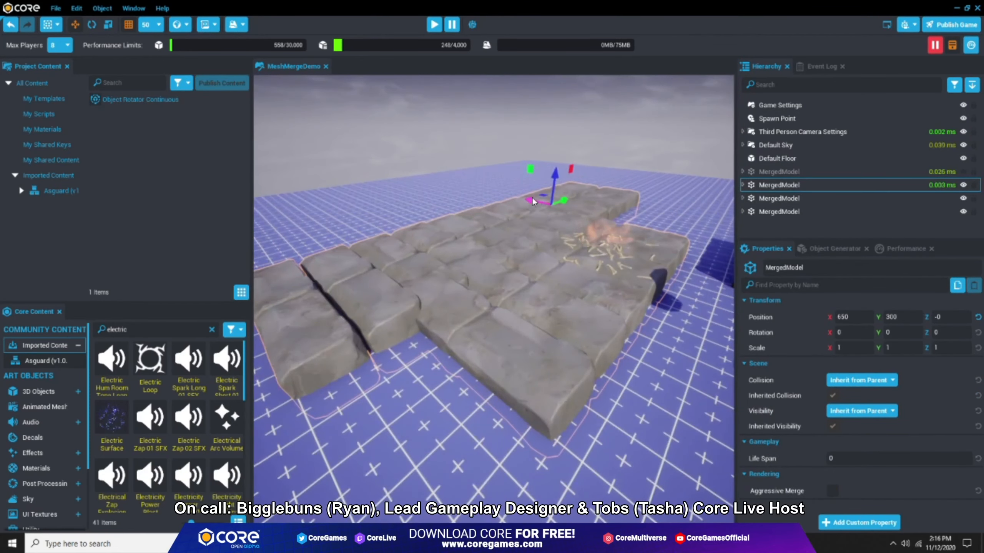
pyautogui.moveTo(532, 197); pyautogui.dragTo(472, 171)
pyautogui.click(581, 152)
pyautogui.moveTo(581, 152); pyautogui.dragTo(526, 148, button='right')
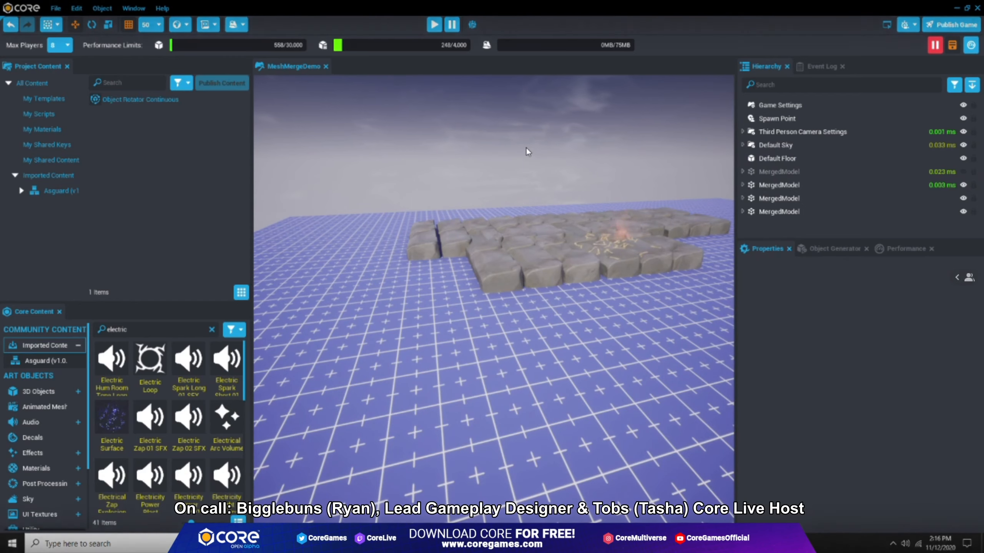
pyautogui.moveTo(467, 167); pyautogui.dragTo(542, 204, button='right')
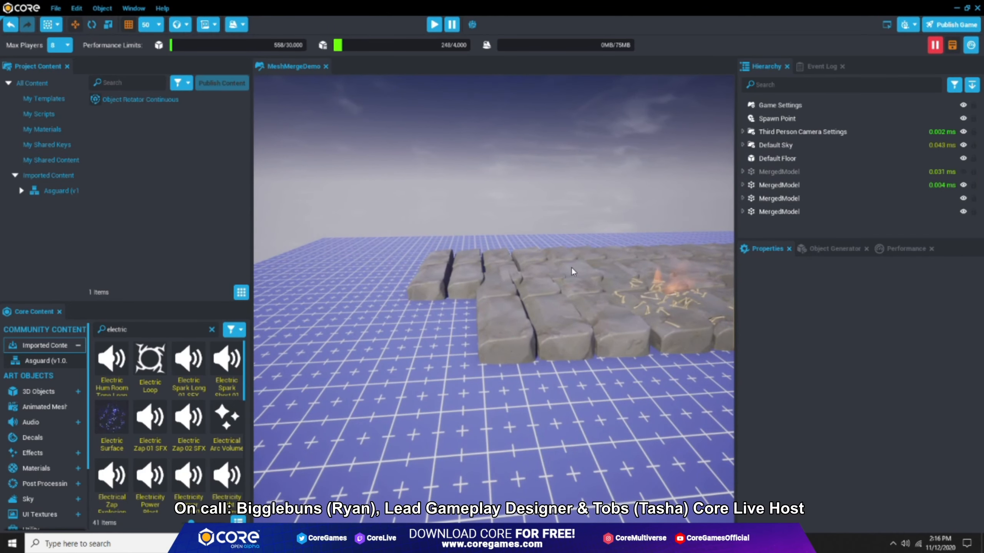
# Select the rock blocks' MergedModel and examine the merged blocks up close and from farther away.
pyautogui.click(570, 285)
pyautogui.moveTo(570, 280); pyautogui.dragTo(531, 254, button='right')
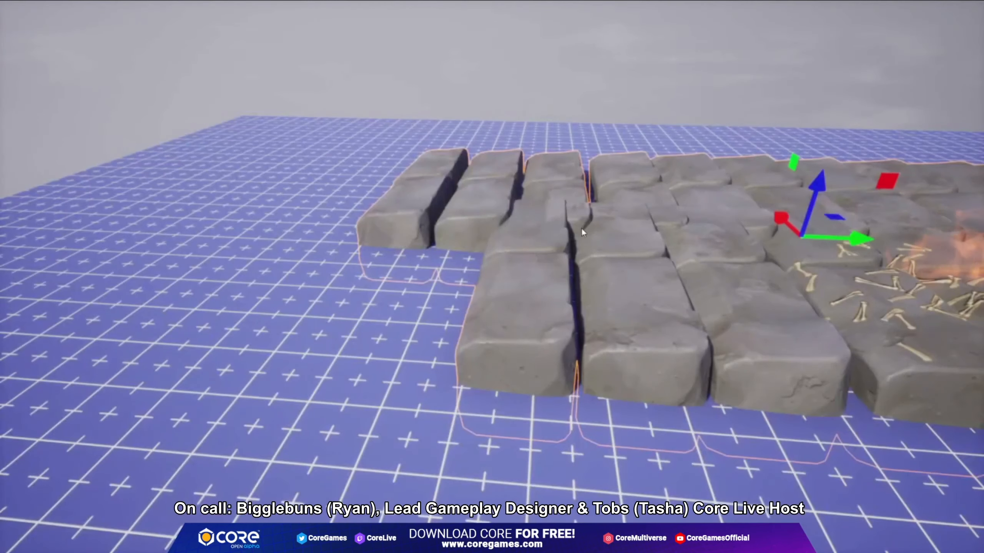
pyautogui.moveTo(537, 278); pyautogui.dragTo(622, 259, button='right')
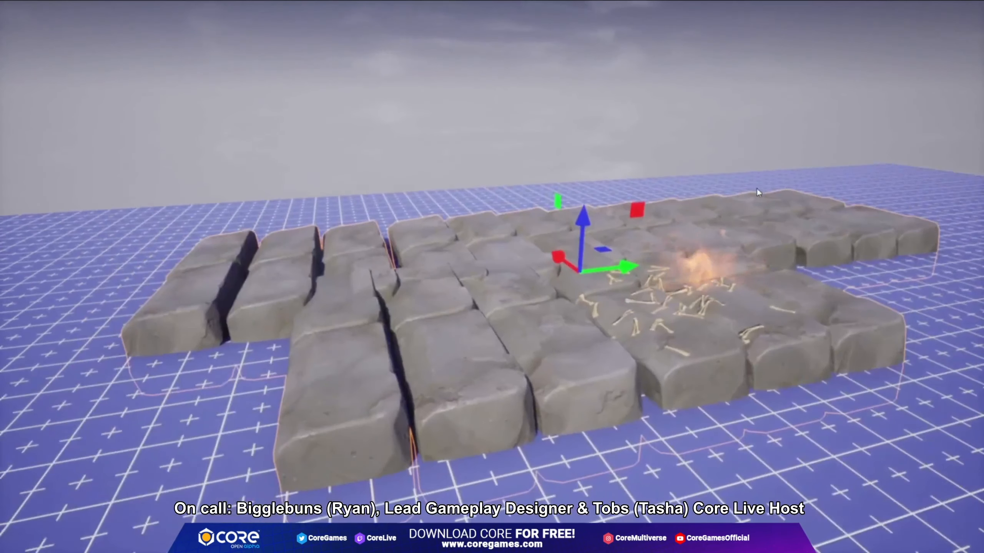
pyautogui.moveTo(688, 324); pyautogui.dragTo(632, 263, button='right')
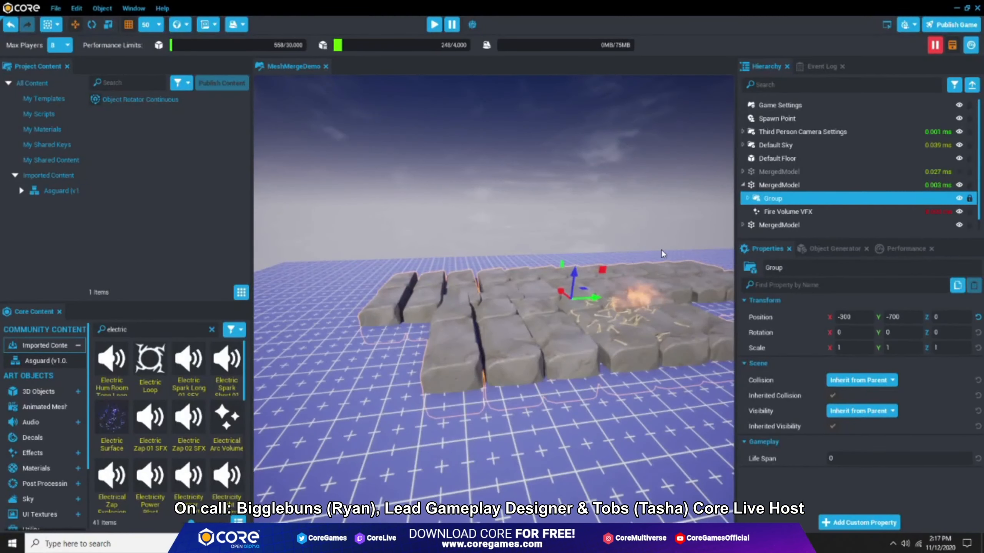
pyautogui.click(778, 185)
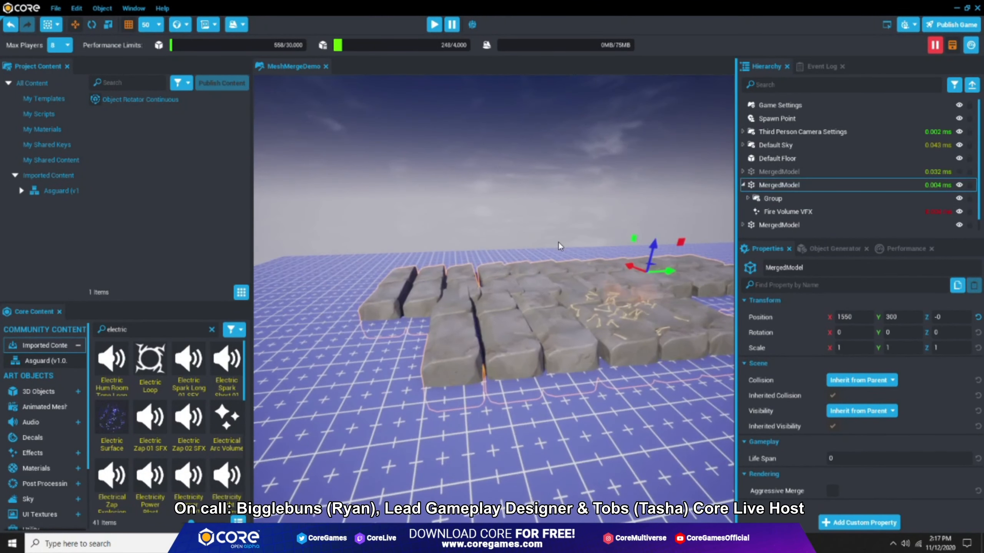
pyautogui.scroll(3, 615, 231)
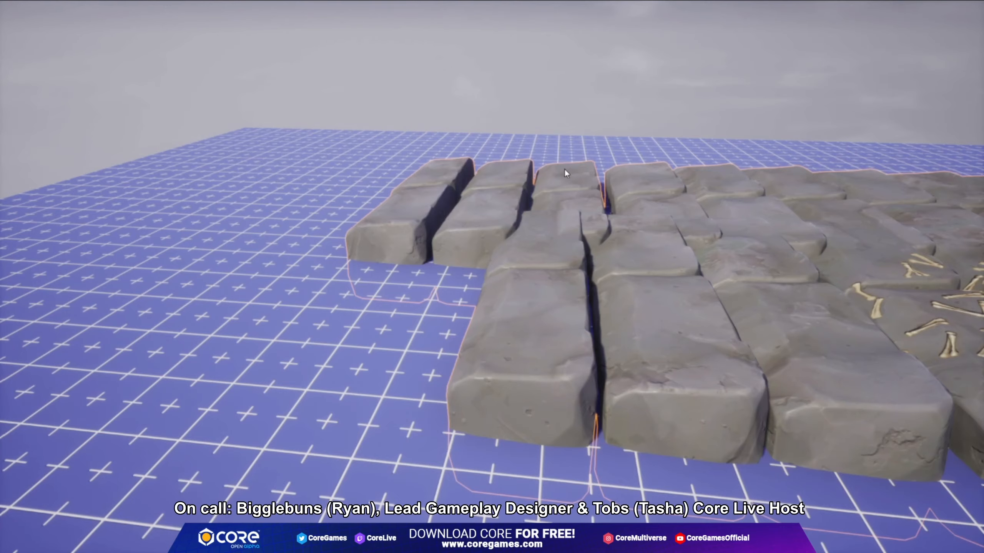
pyautogui.scroll(-6, 460, 195)
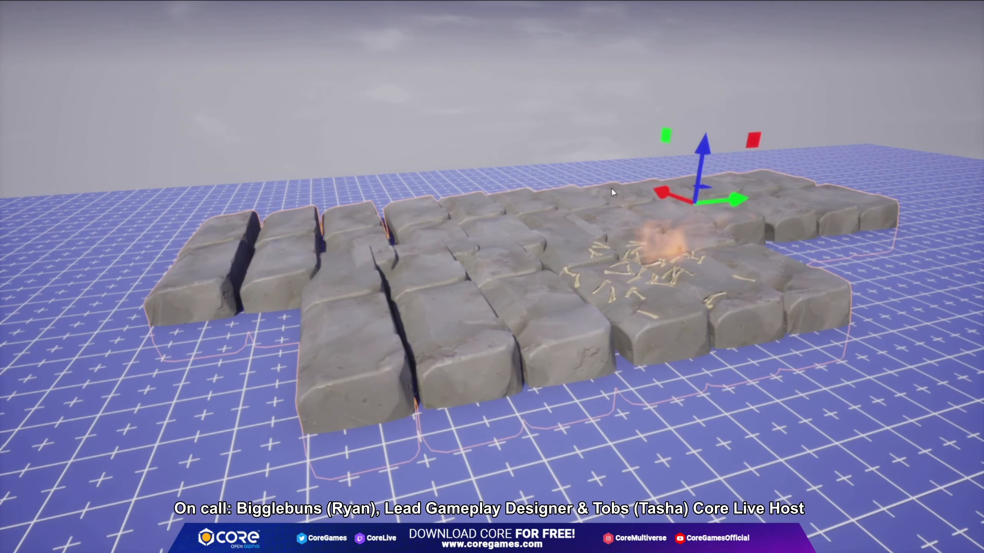
# Search the core content for "tower" and place a Castle Tower - 4xTiles High beside the merged rock blocks.
pyautogui.moveTo(610, 187); pyautogui.dragTo(470, 221, button='right')
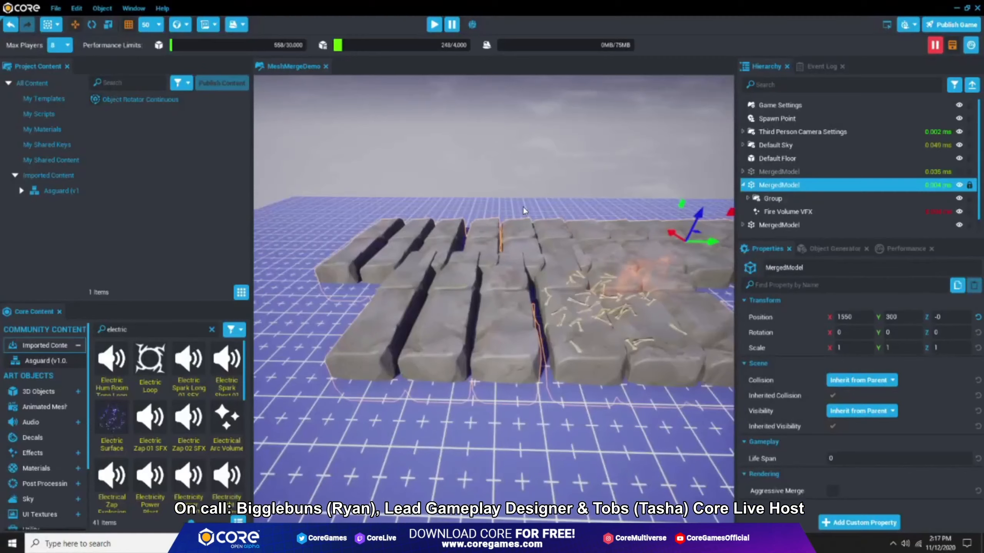
pyautogui.moveTo(523, 206); pyautogui.dragTo(535, 226, button='right')
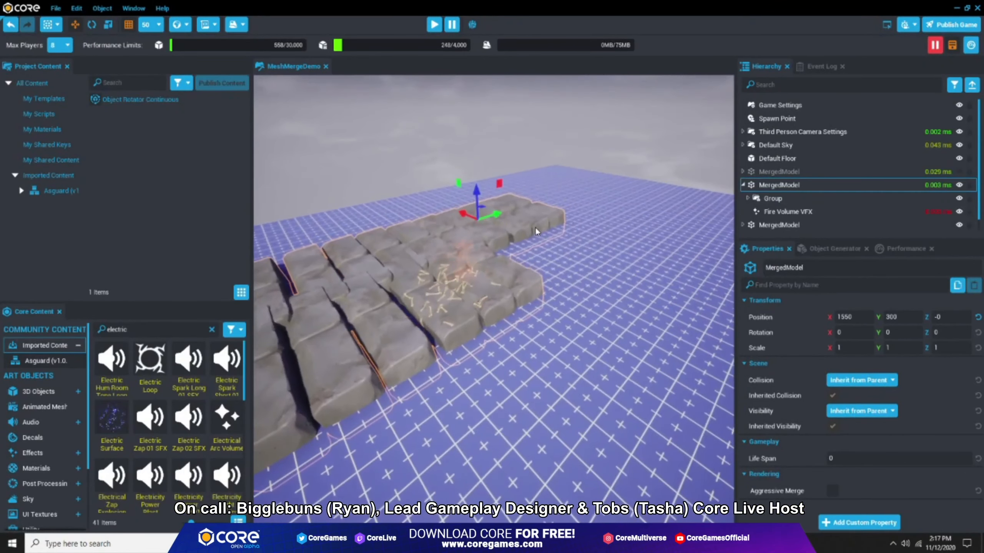
pyautogui.click(112, 330)
pyautogui.write('tower')
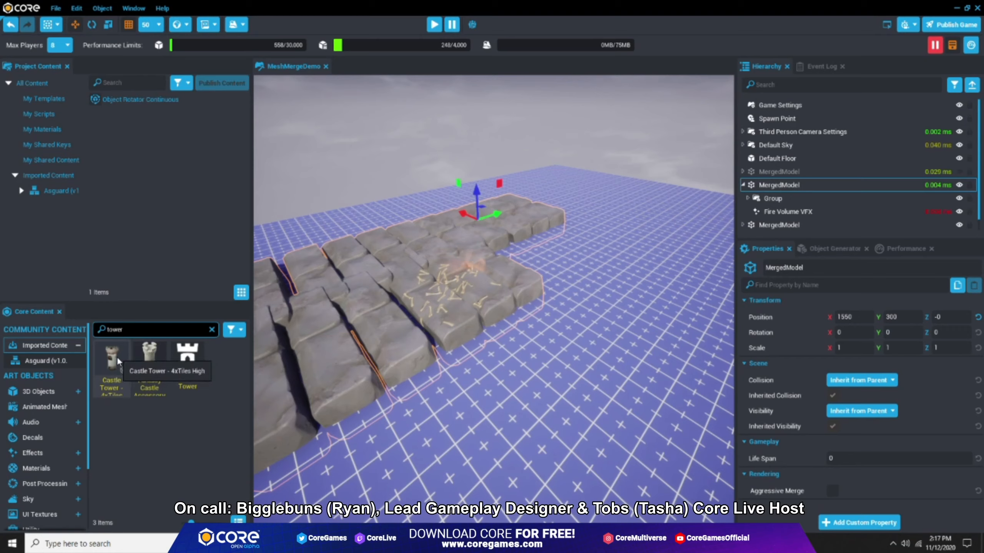
pyautogui.moveTo(117, 356); pyautogui.dragTo(604, 235)
pyautogui.scroll(-3, 606, 238)
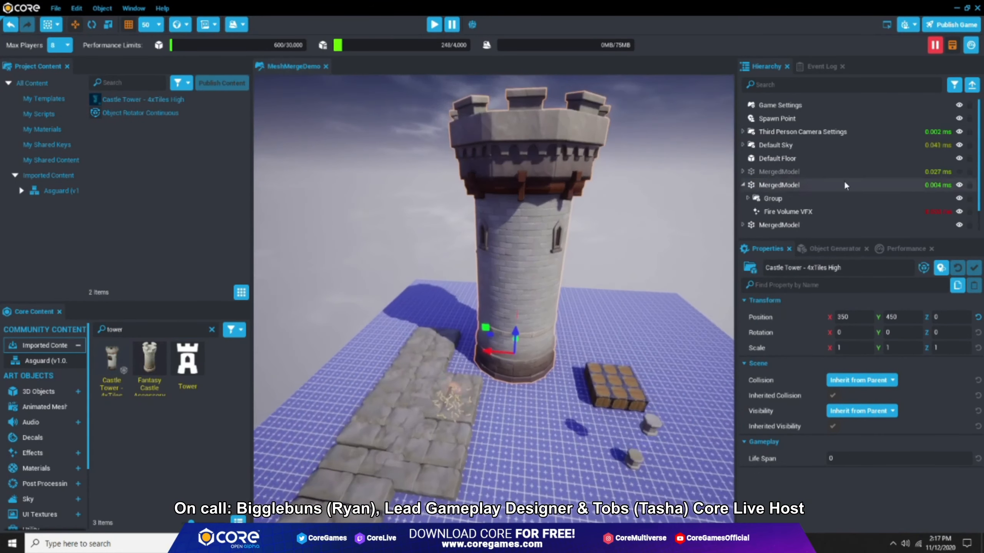
# Collapse the object hierarchy, select the castle tower, and move it along the X axis to position 4950.
pyautogui.click(973, 85)
pyautogui.click(792, 200)
pyautogui.click(790, 214)
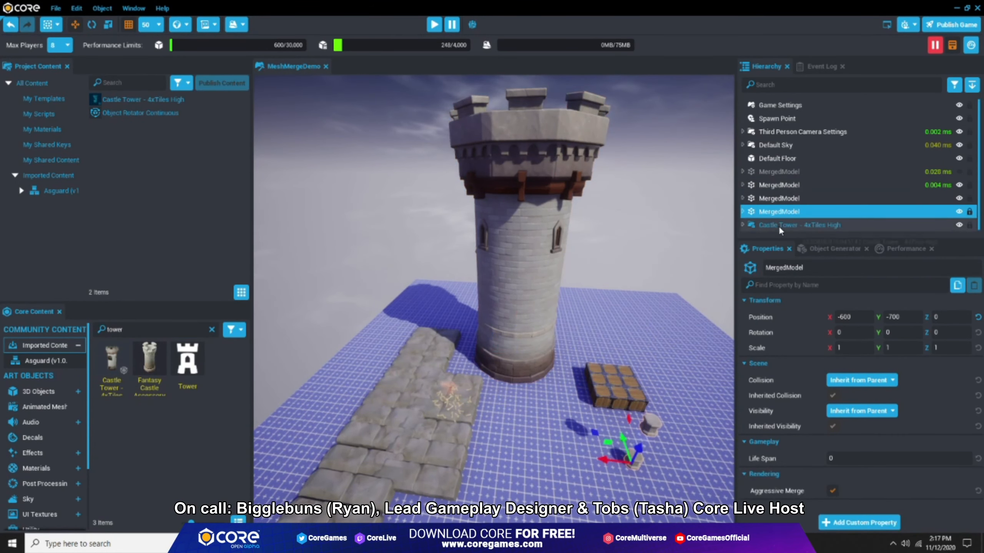
pyautogui.click(778, 225)
pyautogui.moveTo(537, 332); pyautogui.dragTo(530, 338, button='right')
pyautogui.moveTo(496, 338); pyautogui.dragTo(177, 266)
pyautogui.moveTo(177, 266); pyautogui.dragTo(403, 267, button='right')
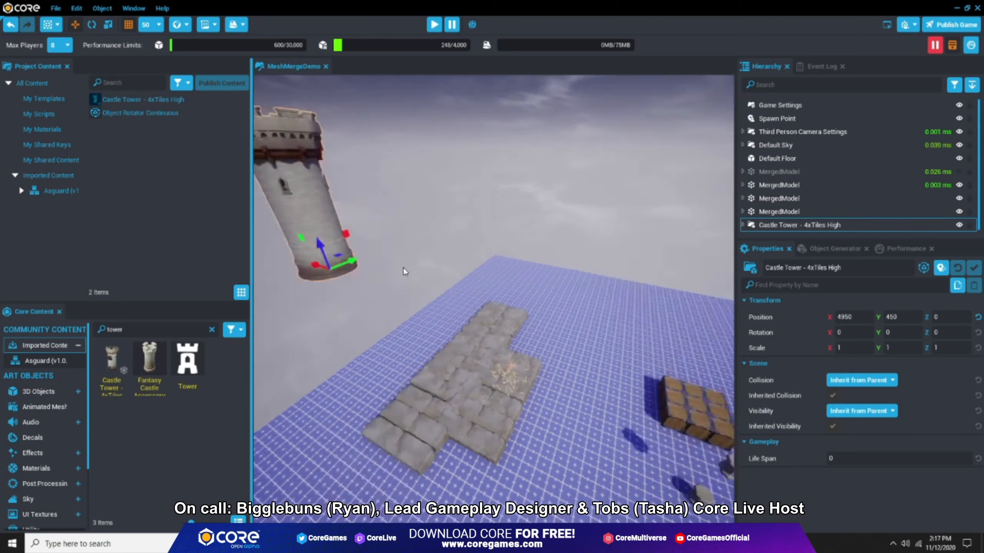
# Select the Default Floor and set its scale to 555 on both the X and Y axes.
pyautogui.click(598, 298)
pyautogui.scroll(3, 852, 344)
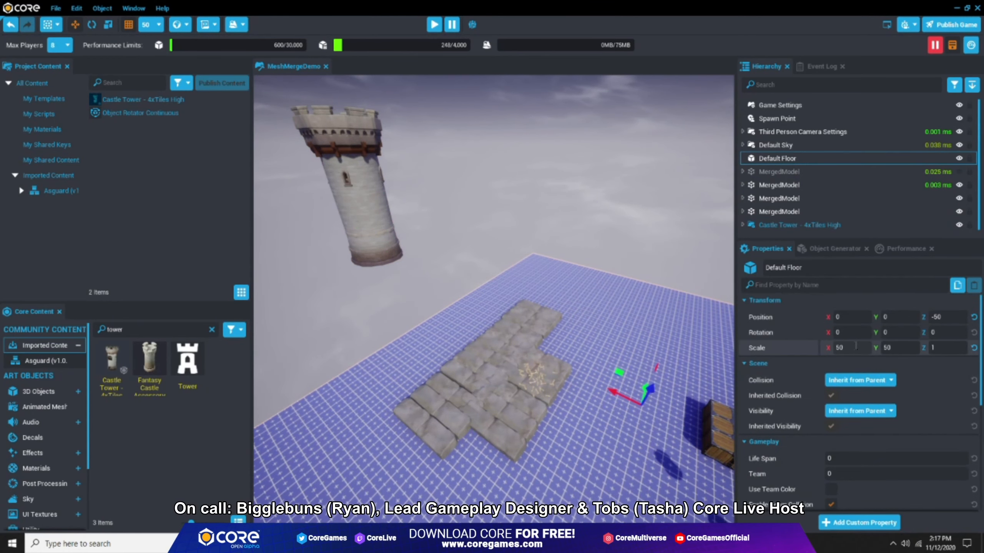
pyautogui.click(855, 346)
pyautogui.write('555')
pyautogui.press('Tab')
pyautogui.write('555')
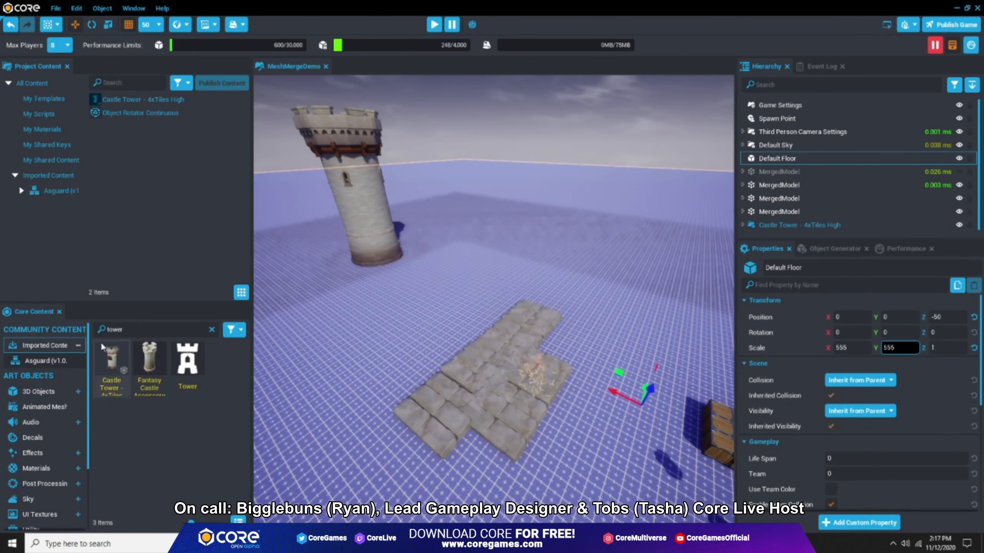
# Search for "ground", limit the results to materials, and apply Rocky Ground 01 to the floor.
pyautogui.doubleClick(113, 329)
pyautogui.write('ground')
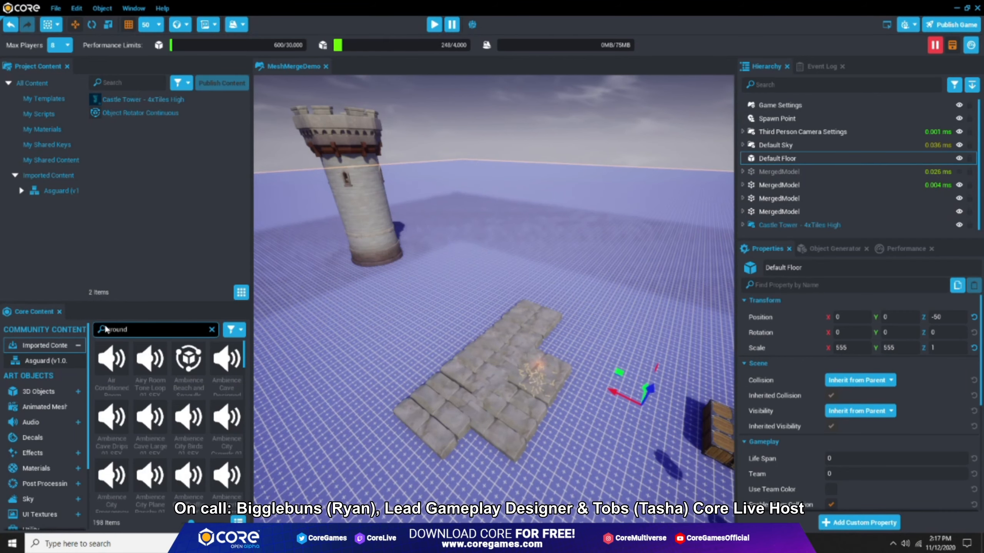
pyautogui.click(234, 329)
pyautogui.click(237, 365)
pyautogui.moveTo(192, 371); pyautogui.dragTo(406, 294)
pyautogui.moveTo(457, 268); pyautogui.dragTo(435, 233, button='right')
# Try to place a duplicate of the castle tower along the X axis, and undo the move and the duplication.
pyautogui.click(480, 236)
pyautogui.hotkey('ctrl', 'w')
pyautogui.moveTo(476, 272); pyautogui.dragTo(383, 257)
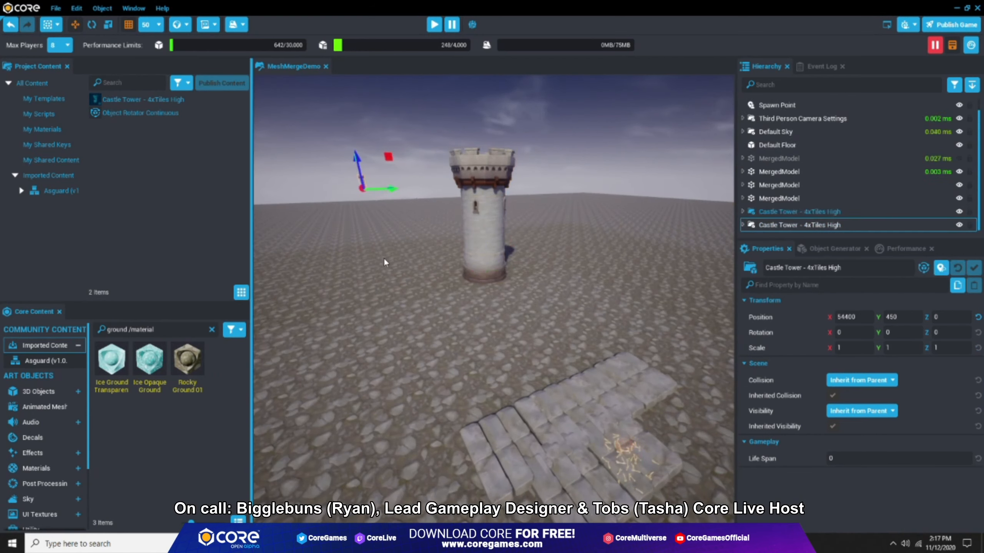
pyautogui.hotkey('ctrl', 'z')
pyautogui.hotkey('ctrl', 'z')
# Move the castle tower along the Y axis to 11150, and place a duplicate of it at Y -2700.
pyautogui.moveTo(507, 272); pyautogui.dragTo(730, 229)
pyautogui.moveTo(692, 264); pyautogui.dragTo(724, 265, button='right')
pyautogui.hotkey('ctrl', 'w')
pyautogui.moveTo(561, 236); pyautogui.dragTo(308, 319)
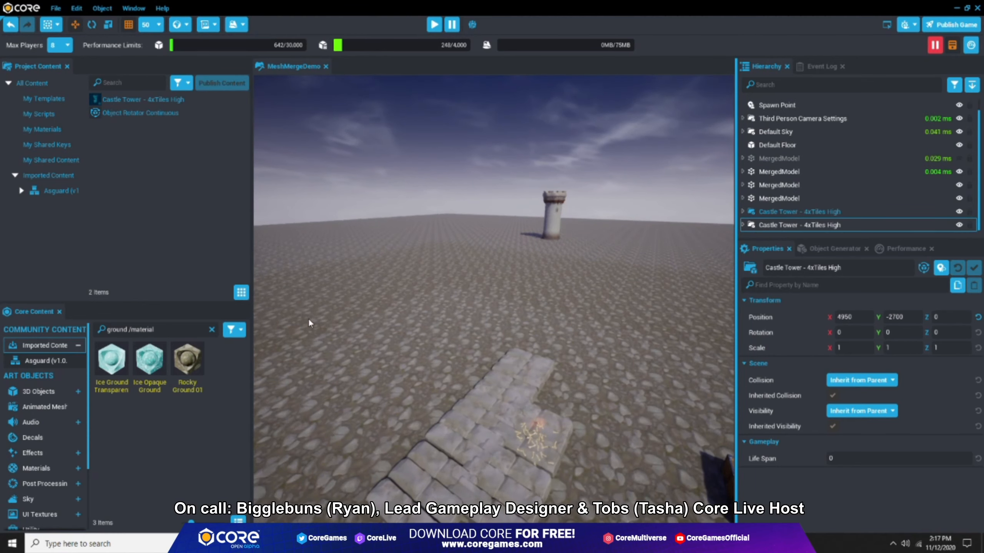
# Duplicate the second tower and move the copy farther along the Y axis to -12800.
pyautogui.moveTo(323, 318); pyautogui.dragTo(271, 317, button='right')
pyautogui.hotkey('ctrl', 'w')
pyautogui.moveTo(492, 270); pyautogui.dragTo(289, 270)
pyautogui.moveTo(289, 270); pyautogui.dragTo(322, 255, button='right')
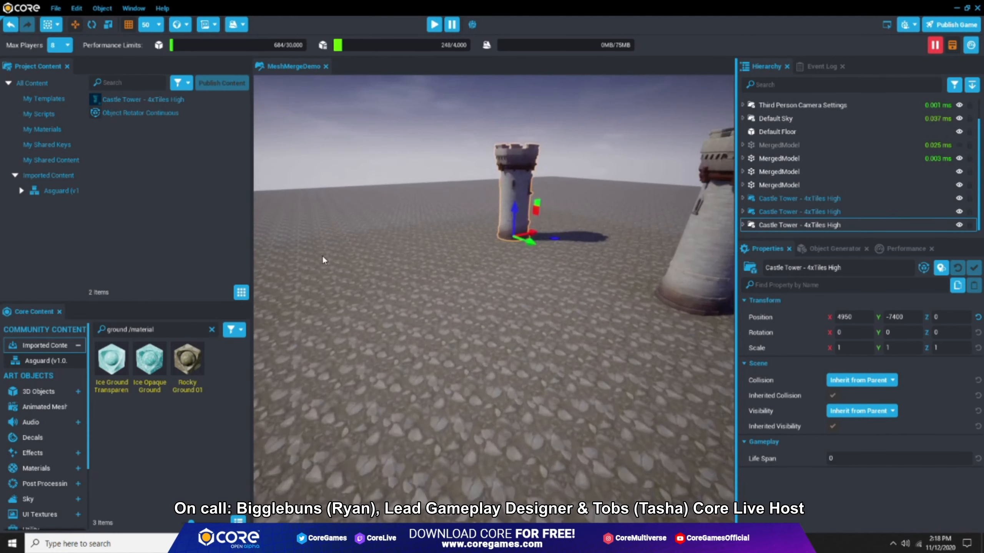
pyautogui.moveTo(534, 242); pyautogui.dragTo(457, 218)
pyautogui.moveTo(605, 219); pyautogui.dragTo(550, 221, button='right')
# Duplicate the tower two more times, moving the copies along the X axis to -4500 and -14700.
pyautogui.hotkey('ctrl', 'w')
pyautogui.moveTo(646, 199); pyautogui.dragTo(423, 200)
pyautogui.hotkey('ctrl', 'w')
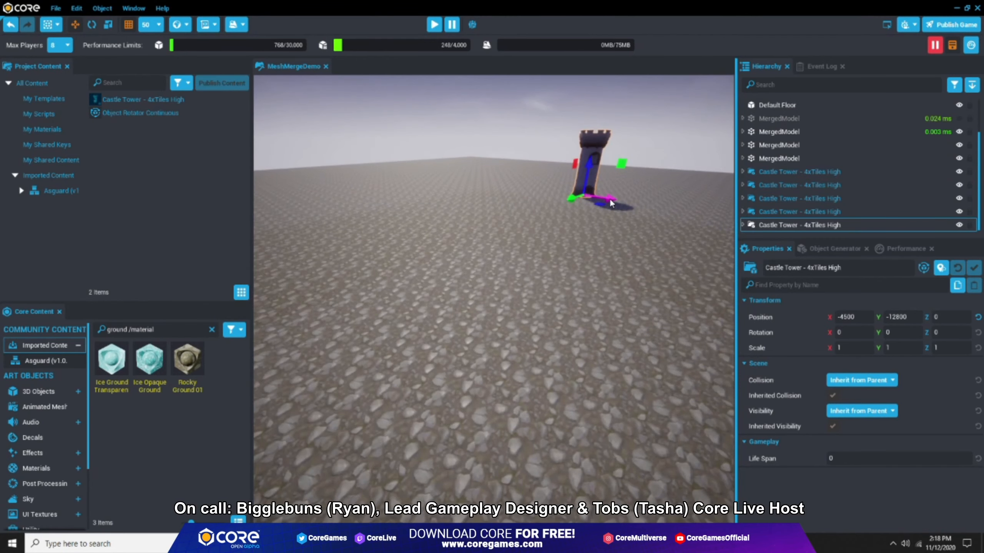
pyautogui.moveTo(612, 200); pyautogui.dragTo(464, 182)
pyautogui.moveTo(464, 183); pyautogui.dragTo(579, 178, button='right')
# Add three more tower duplicates, placing the first at Y 2550 and spreading the other two farther around the scene.
pyautogui.hotkey('ctrl', 'w')
pyautogui.moveTo(659, 154); pyautogui.dragTo(379, 171)
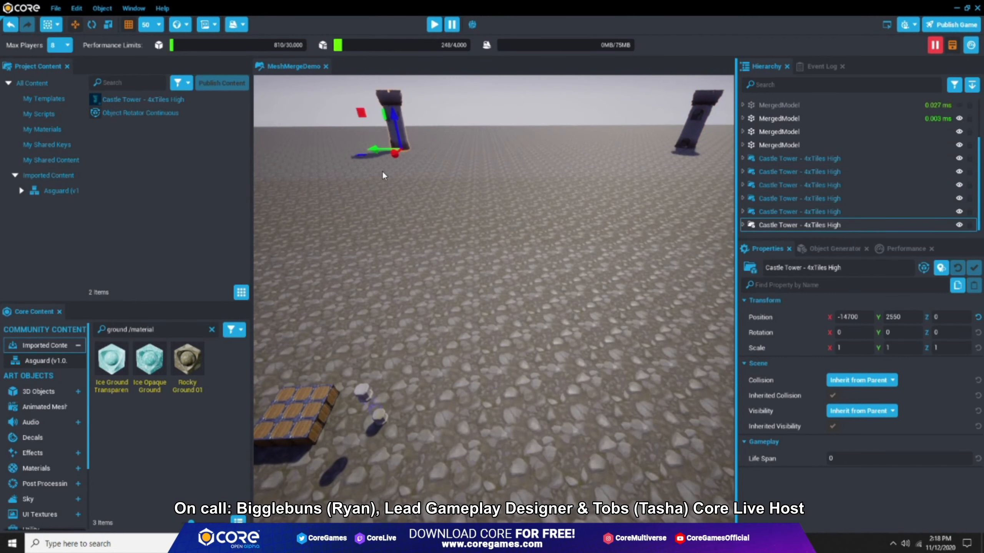
pyautogui.moveTo(379, 171); pyautogui.dragTo(527, 166, button='right')
pyautogui.hotkey('ctrl', 'w')
pyautogui.moveTo(592, 164); pyautogui.dragTo(440, 154)
pyautogui.moveTo(439, 152); pyautogui.dragTo(640, 145, button='right')
pyautogui.hotkey('ctrl', 'w')
pyautogui.moveTo(641, 145); pyautogui.dragTo(468, 157)
pyautogui.moveTo(468, 157); pyautogui.dragTo(620, 163, button='right')
# Select all eight castle towers in the hierarchy and create one new merged model containing them.
pyautogui.doubleClick(804, 132)
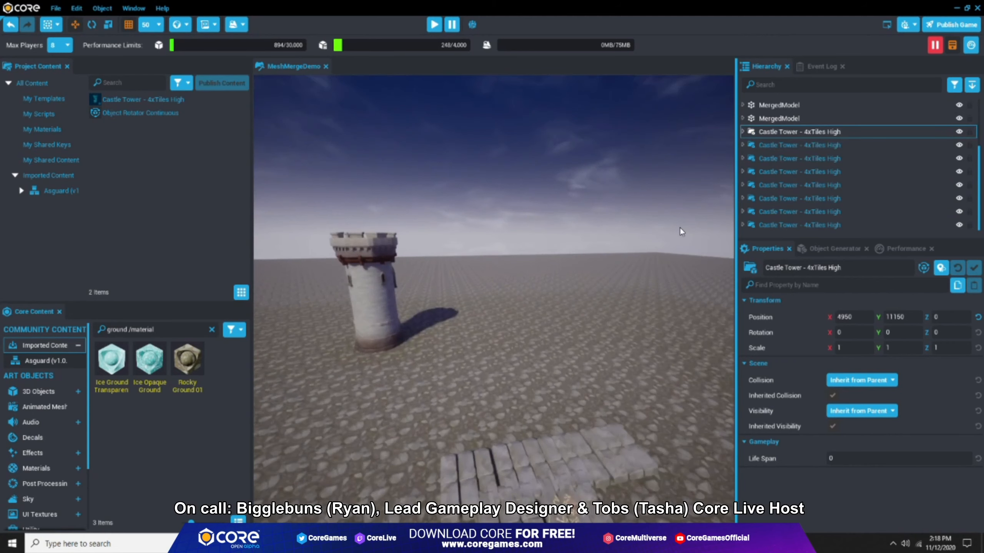
pyautogui.moveTo(787, 242); pyautogui.dragTo(771, 378)
pyautogui.moveTo(573, 318); pyautogui.dragTo(674, 335, button='right')
pyautogui.keyDown('shift'); pyautogui.click(797, 319); pyautogui.keyUp('shift')
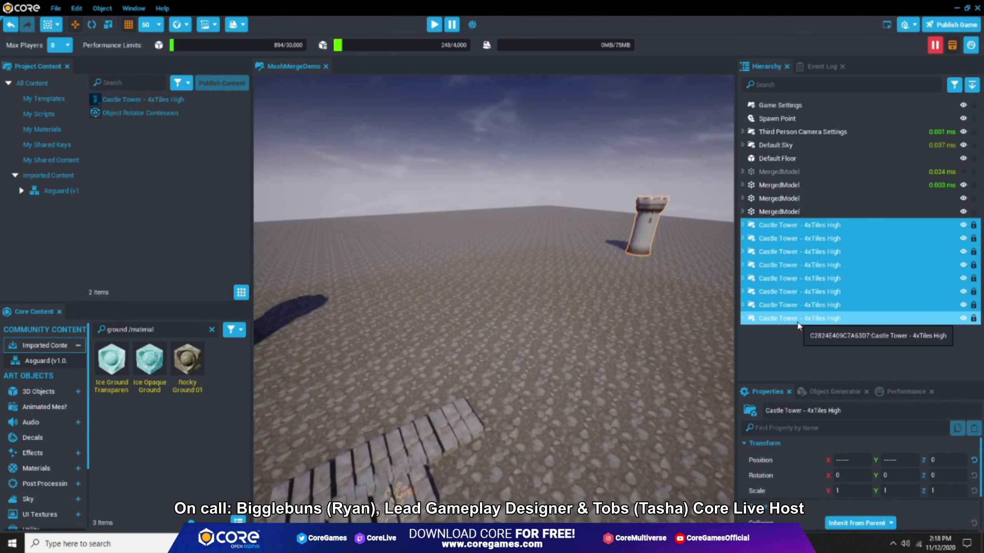
pyautogui.rightClick(797, 320)
pyautogui.click(813, 326)
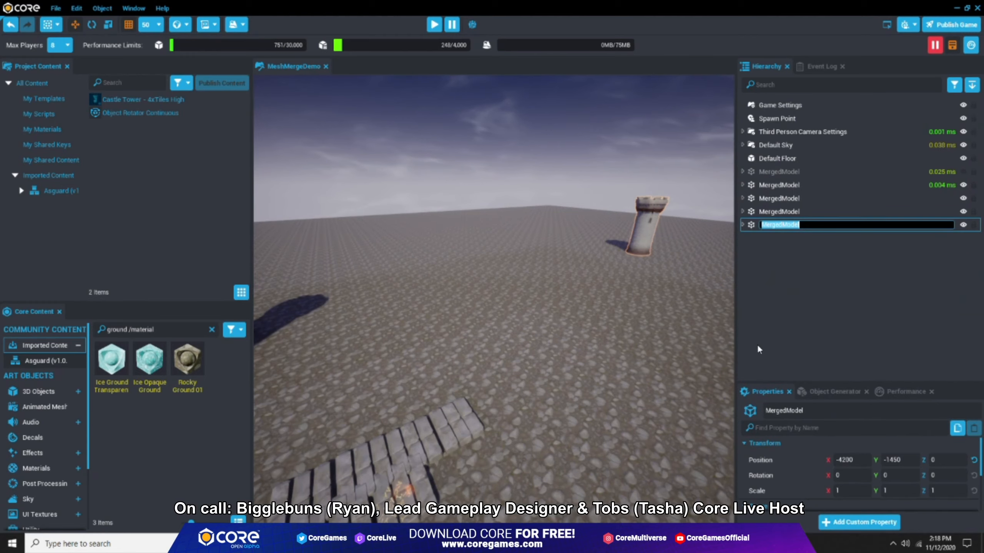
# Focus on the columns' MergedModel and look around at the widely spaced merged towers.
pyautogui.click(790, 213)
pyautogui.press('f')
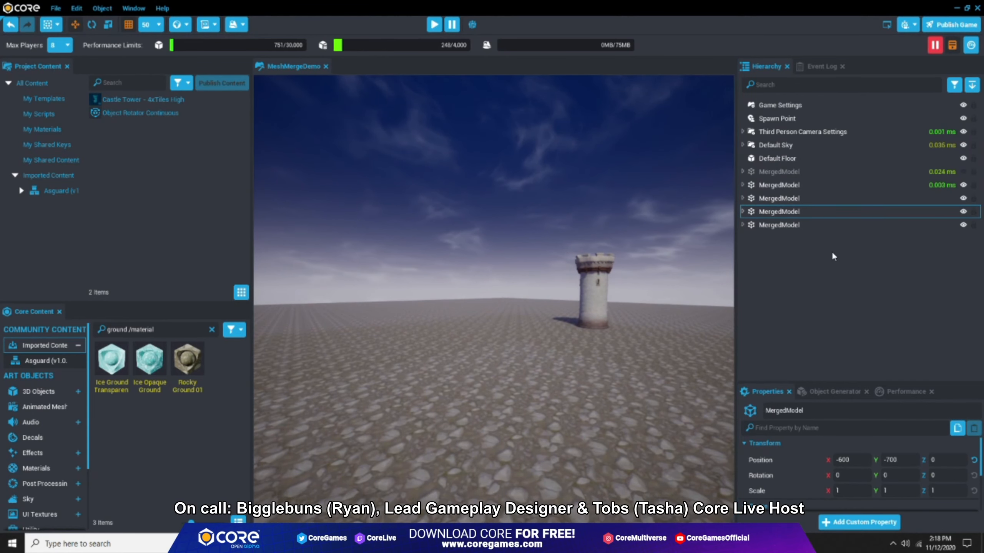
pyautogui.click(776, 211)
pyautogui.press('f')
pyautogui.moveTo(502, 240); pyautogui.dragTo(387, 213, button='right')
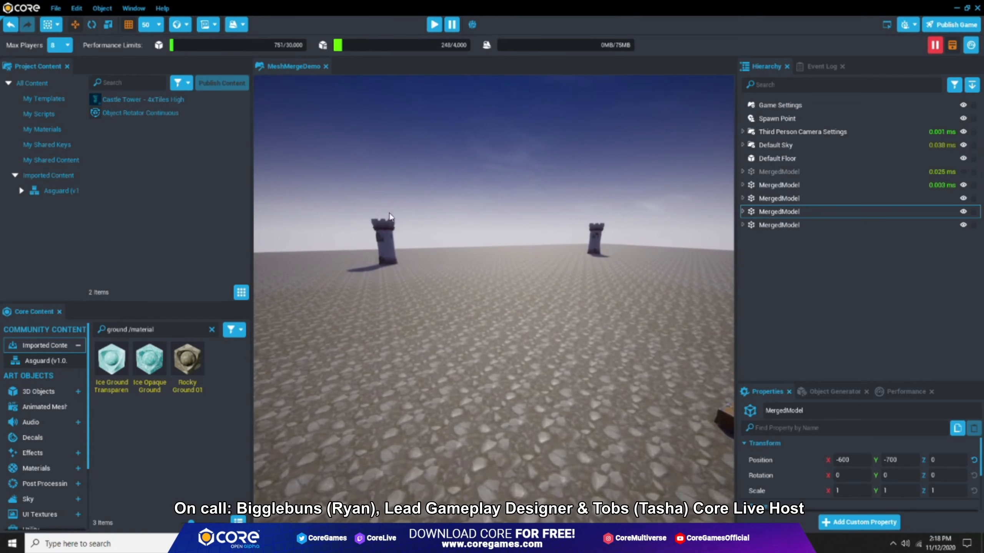
# Move all eight castle towers out of their shared MergedModel and delete the emptied MergedModel.
pyautogui.click(743, 225)
pyautogui.click(789, 239)
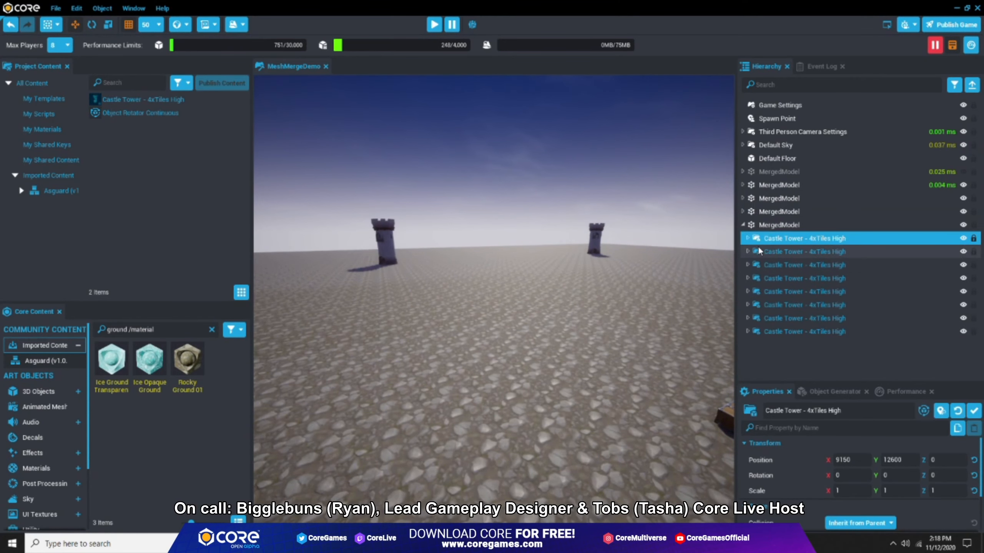
pyautogui.press('f')
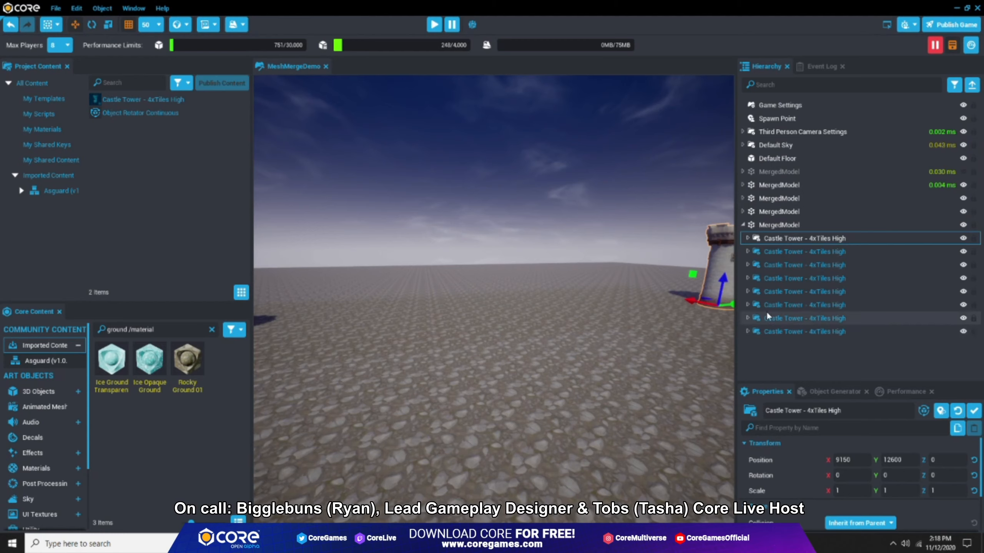
pyautogui.keyDown('shift'); pyautogui.click(783, 331); pyautogui.keyUp('shift')
pyautogui.moveTo(772, 261); pyautogui.dragTo(780, 221)
pyautogui.click(797, 354)
pyautogui.click(777, 331)
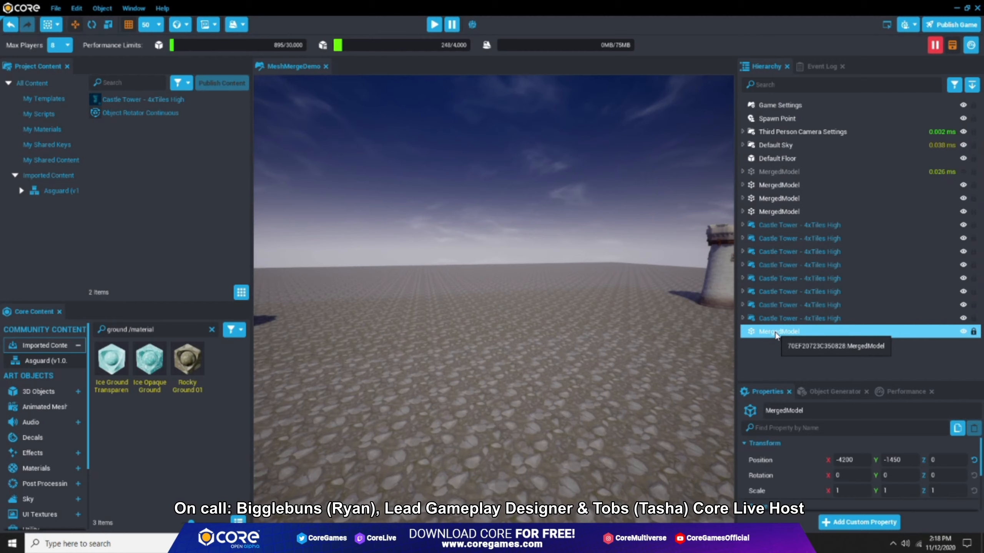
pyautogui.press('Delete')
# Create a separate merged model around each of the first two castle towers.
pyautogui.rightClick(773, 229)
pyautogui.press('Escape')
pyautogui.press('f')
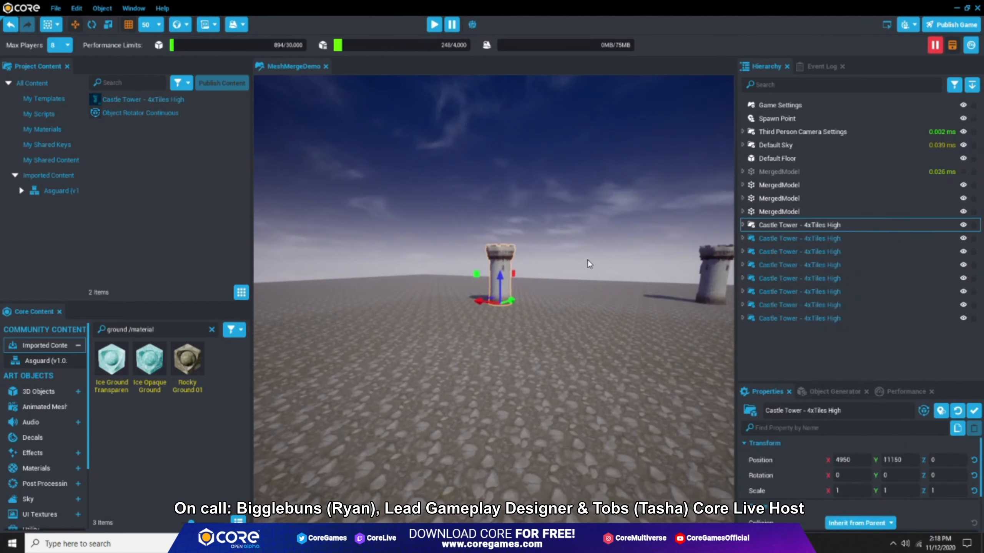
pyautogui.rightClick(788, 224)
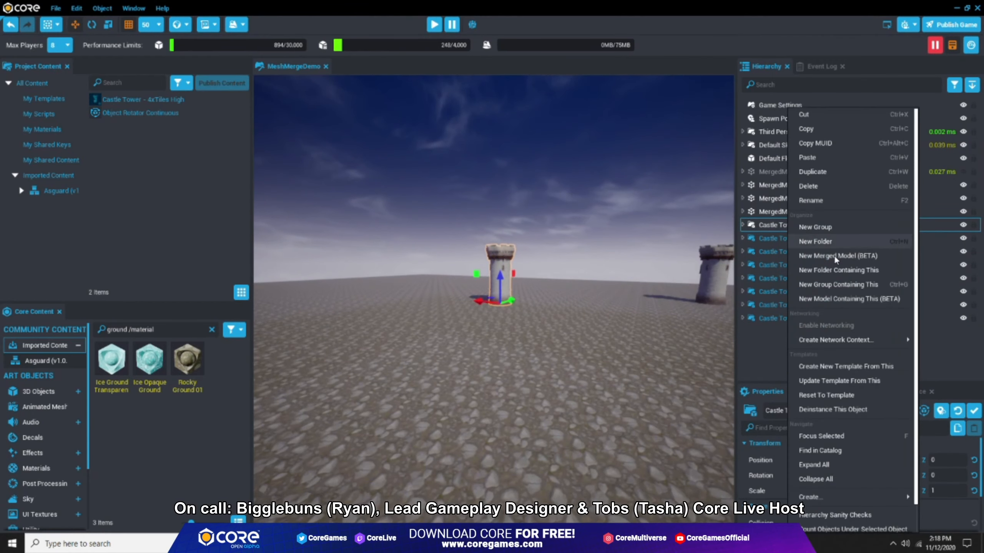
pyautogui.click(843, 299)
pyautogui.click(784, 238)
pyautogui.rightClick(784, 240)
pyautogui.click(829, 305)
# Create an individual merged model for each of the third through sixth castle towers.
pyautogui.rightClick(769, 252)
pyautogui.click(808, 306)
pyautogui.rightClick(772, 264)
pyautogui.click(813, 298)
pyautogui.rightClick(769, 278)
pyautogui.click(818, 299)
pyautogui.click(773, 292)
pyautogui.rightClick(773, 293)
pyautogui.click(826, 302)
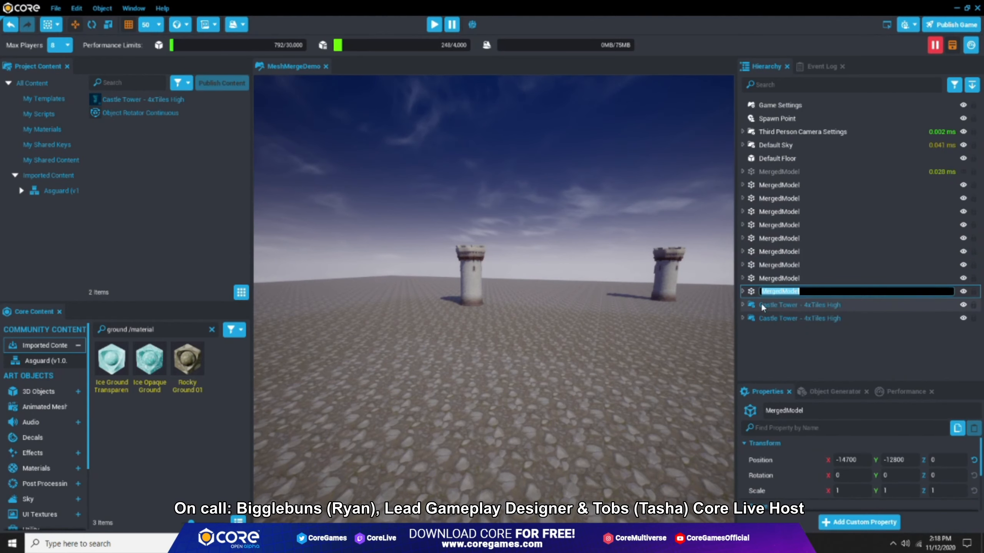
# Create a separate merged model around each of the last two castle towers.
pyautogui.click(769, 306)
pyautogui.rightClick(768, 306)
pyautogui.click(821, 300)
pyautogui.click(782, 319)
pyautogui.rightClick(782, 321)
pyautogui.click(845, 298)
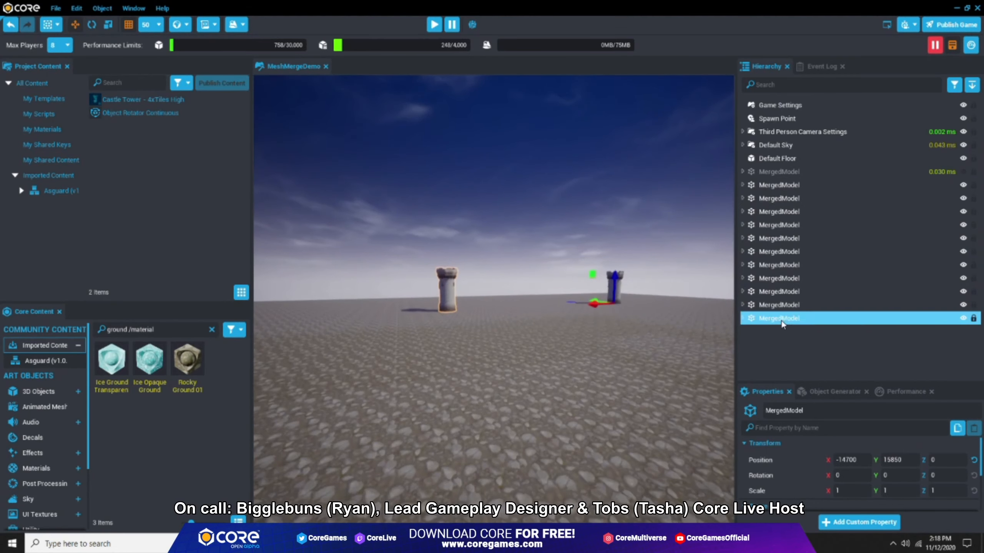
# Examine the individually merged towers, focusing on one tower's MergedModel, and clear the selection.
pyautogui.moveTo(555, 280); pyautogui.dragTo(405, 268, button='right')
pyautogui.moveTo(558, 257); pyautogui.dragTo(626, 226, button='right')
pyautogui.doubleClick(779, 305)
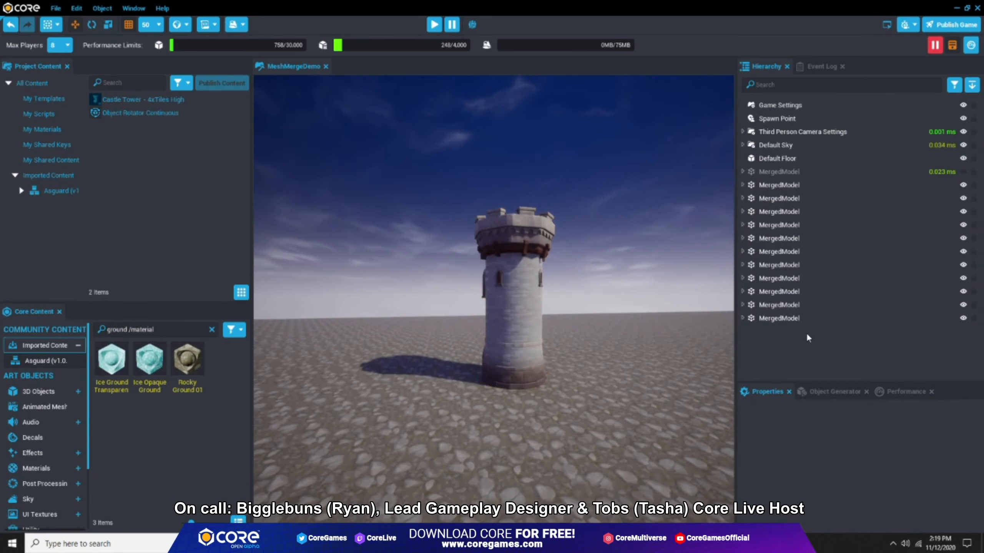
pyautogui.moveTo(507, 272); pyautogui.dragTo(536, 313, button='right')
pyautogui.click(536, 313)
# Save the project, close the editor, and open the MeshMerge_Ophelia project.
pyautogui.hotkey('ctrl', 's')
pyautogui.press('Escape')
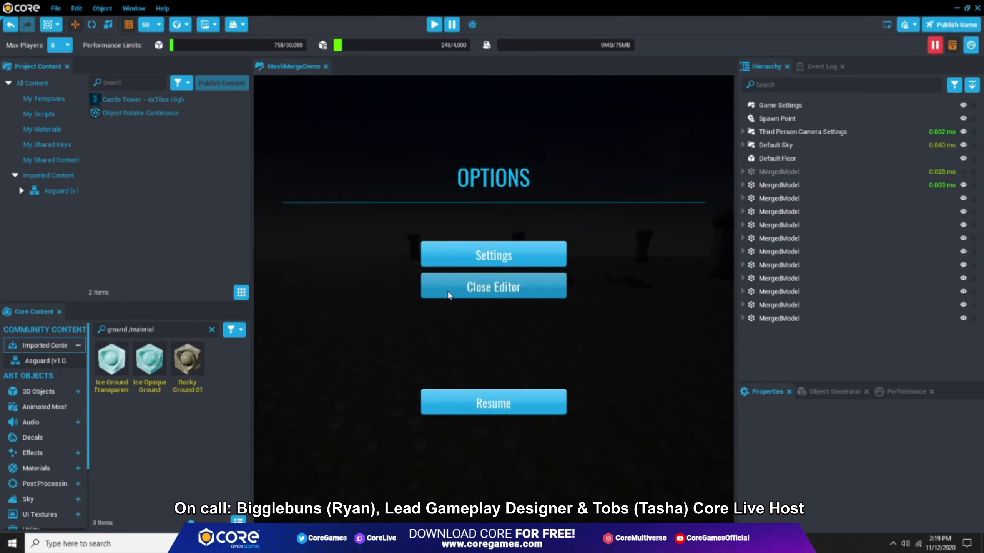
pyautogui.click(527, 296)
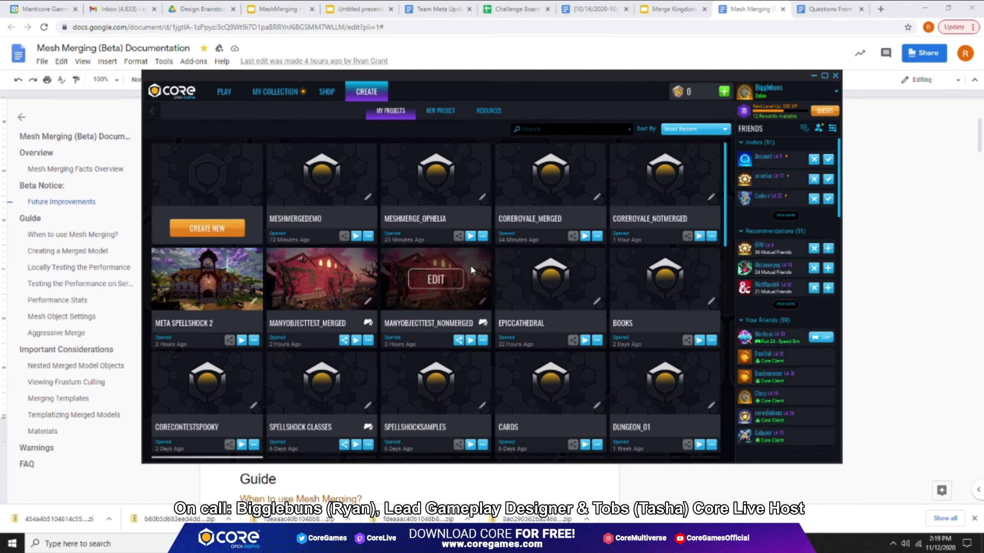
pyautogui.click(440, 176)
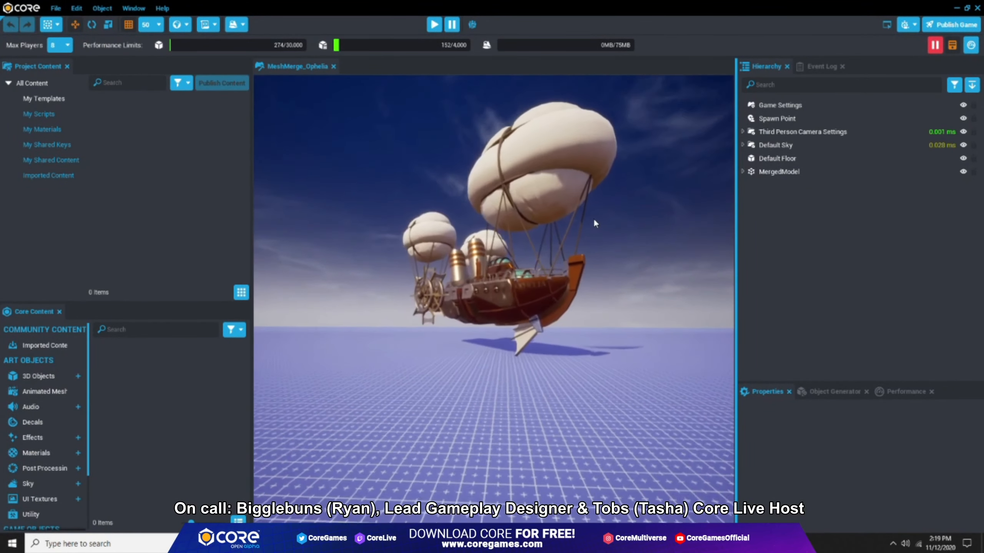
# Select the airship's MergedModel, dismiss the chat notification, and count the objects under the model.
pyautogui.click(780, 173)
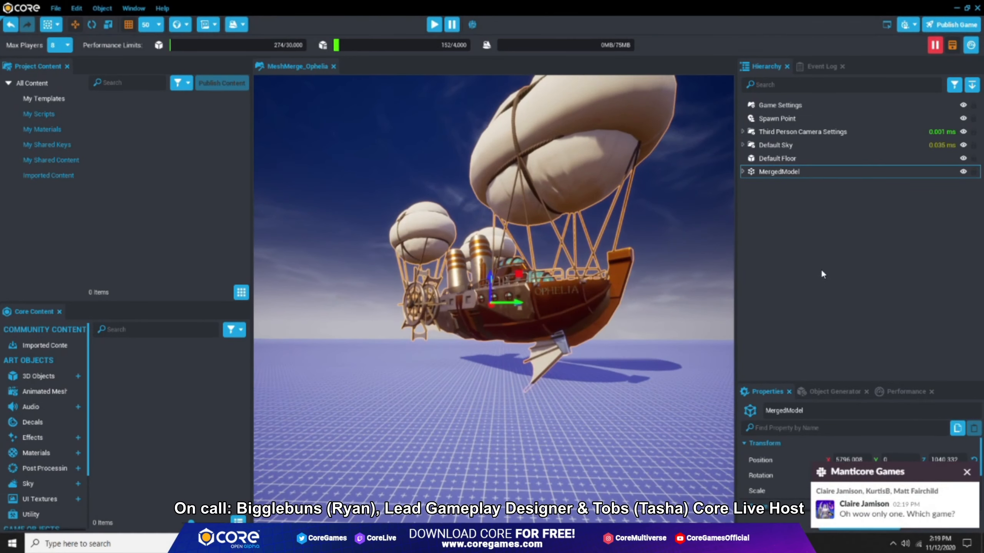
pyautogui.click(967, 472)
pyautogui.rightClick(783, 171)
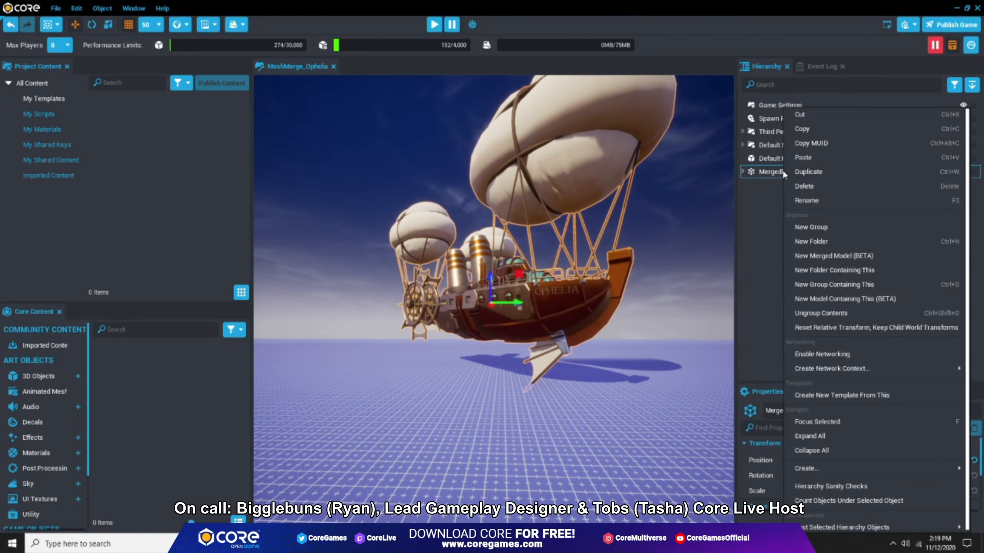
pyautogui.click(830, 501)
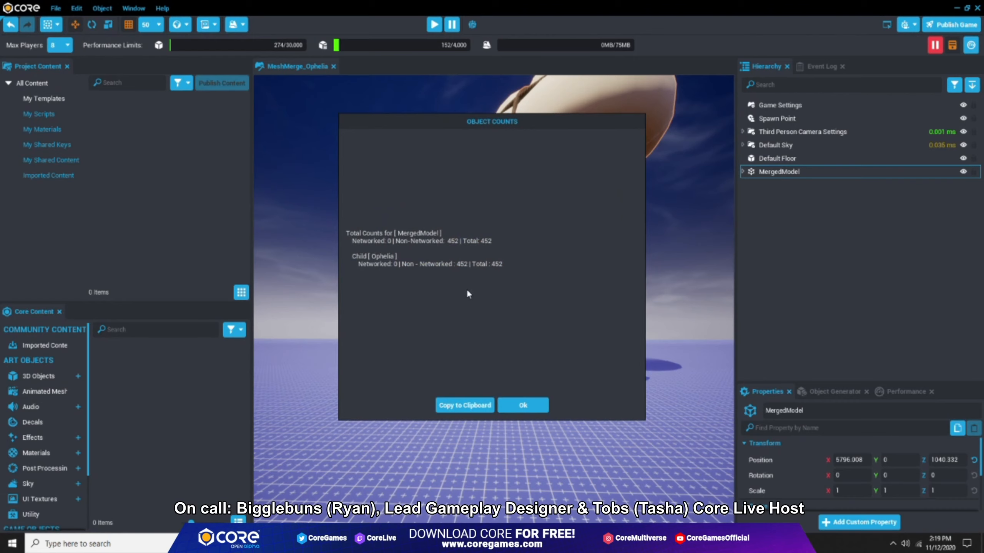
pyautogui.click(522, 410)
# Focus on the airship's MergedModel, clear the selection, and enlarge the properties area.
pyautogui.doubleClick(780, 172)
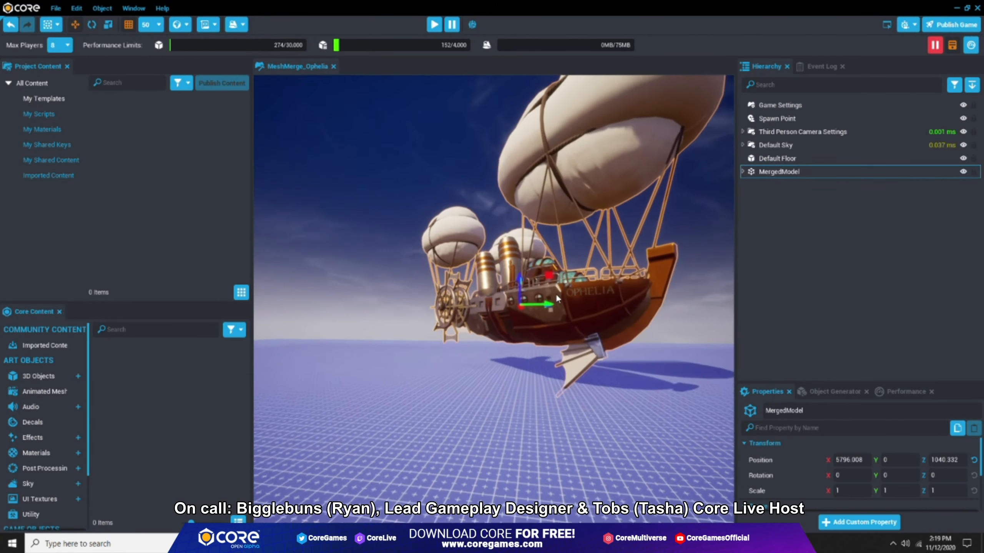
pyautogui.click(886, 268)
pyautogui.moveTo(815, 382); pyautogui.dragTo(814, 285)
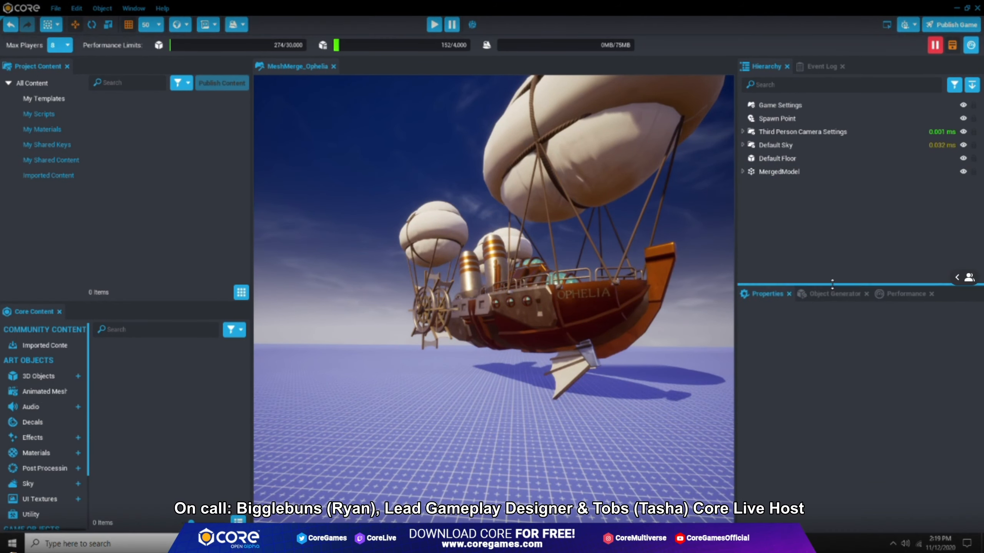
# Focus on the airship's MergedModel, view its properties, count the objects under it, and clear the selection.
pyautogui.doubleClick(786, 172)
pyautogui.moveTo(616, 180); pyautogui.dragTo(651, 275, button='right')
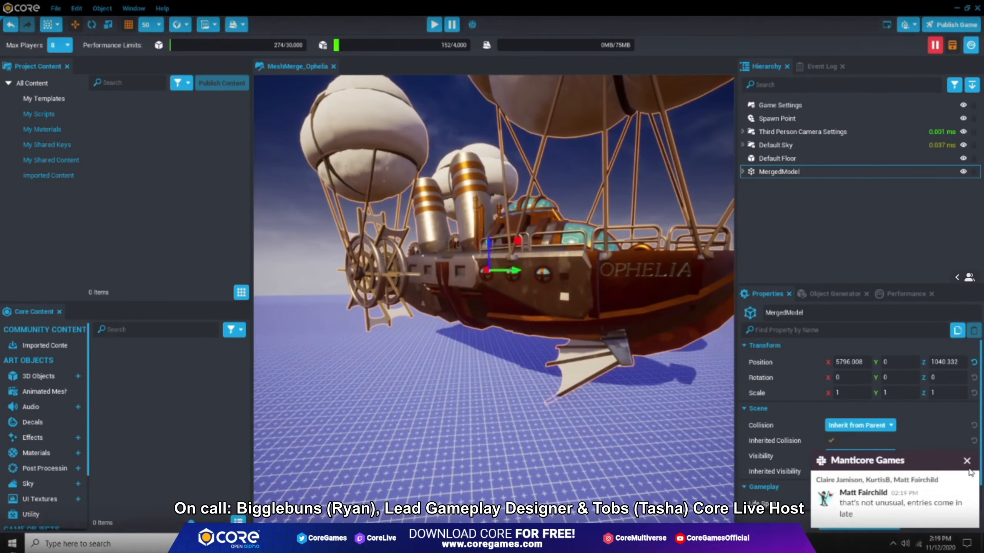
pyautogui.press('f')
pyautogui.click(758, 183)
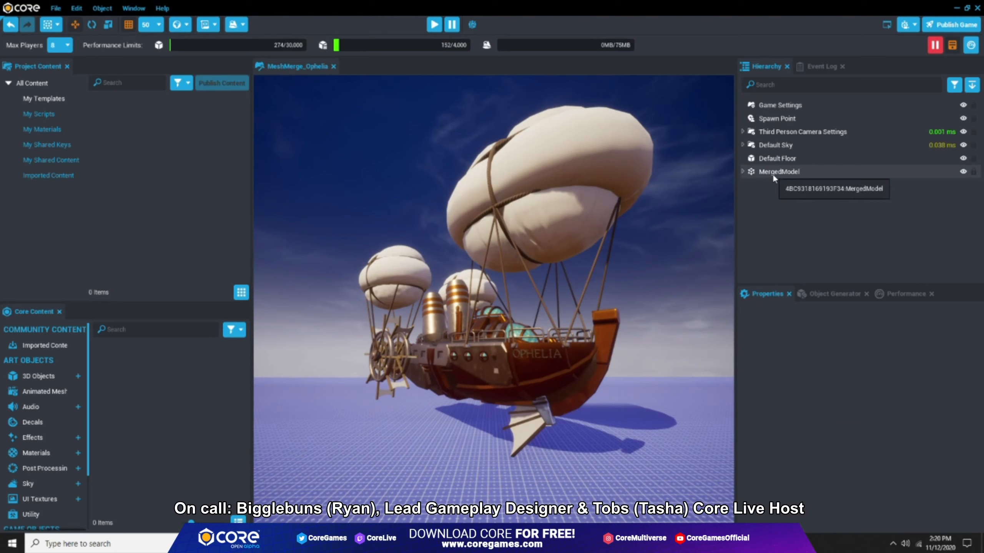
pyautogui.click(773, 173)
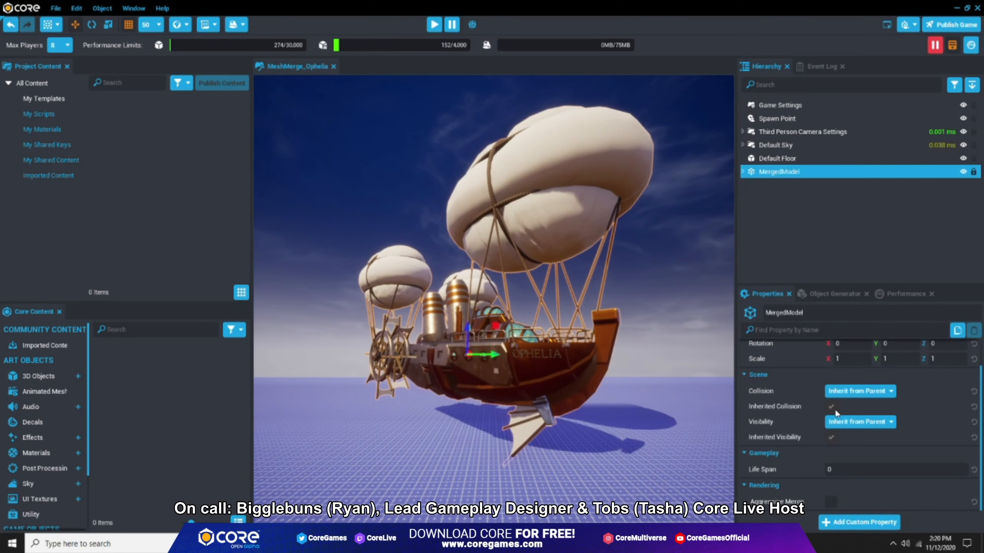
pyautogui.rightClick(781, 178)
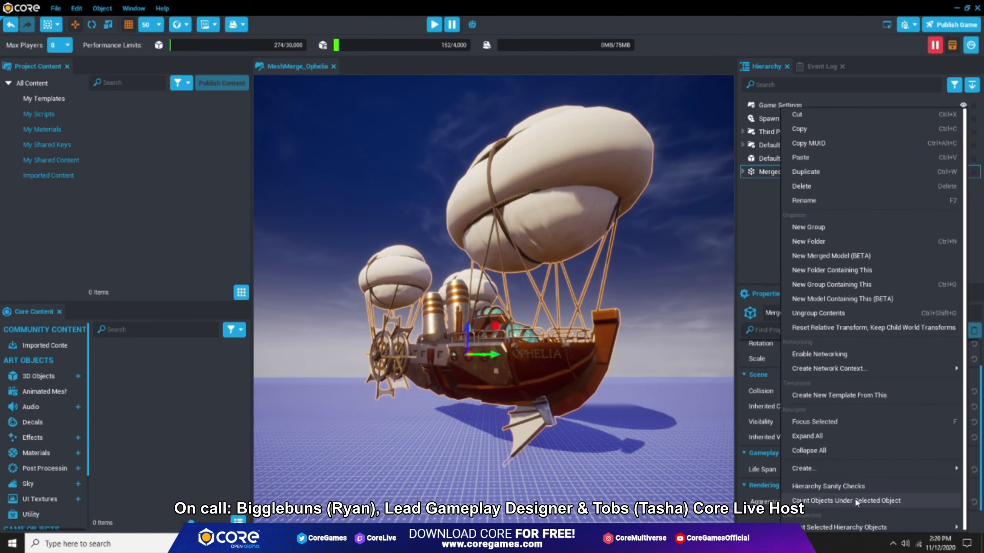
pyautogui.click(830, 504)
pyautogui.click(523, 405)
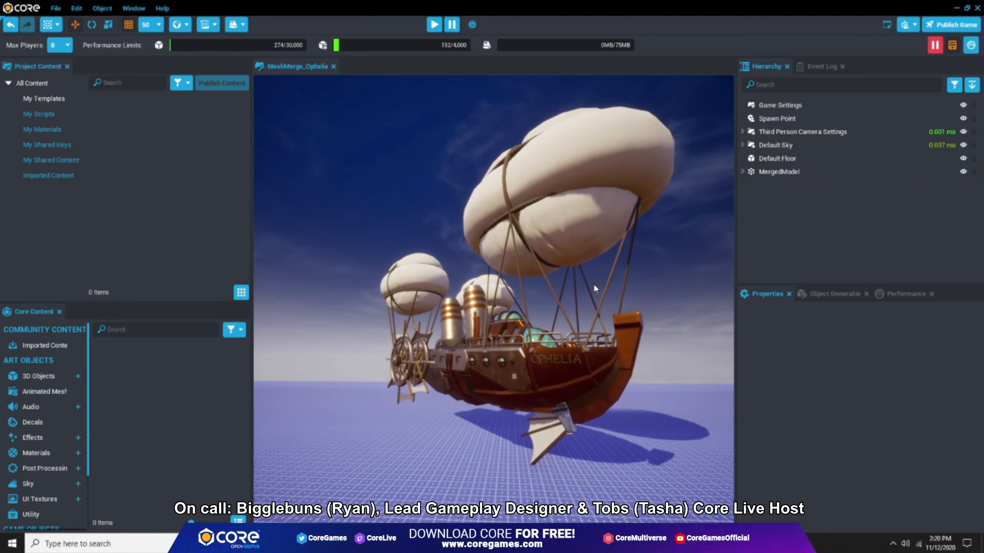
# Save the project, close the editor, and run the local preview of MeshMerge_Ophelia.
pyautogui.hotkey('ctrl', 's')
pyautogui.press('Escape')
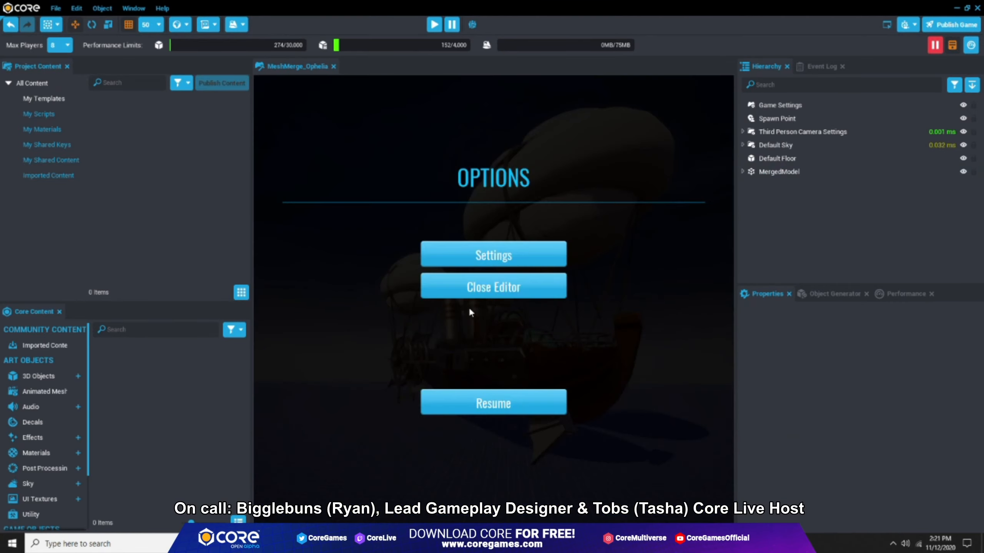
pyautogui.click(480, 283)
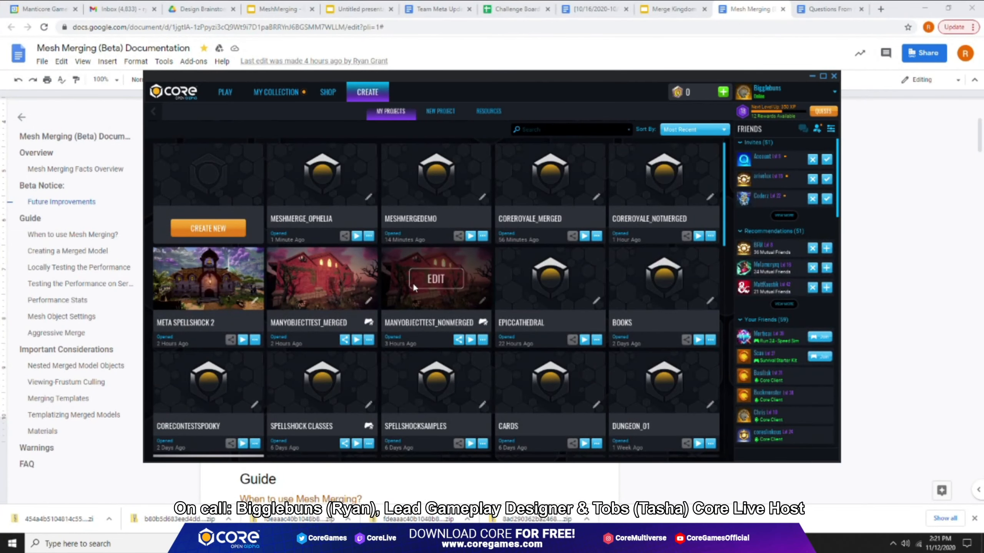
pyautogui.click(423, 281)
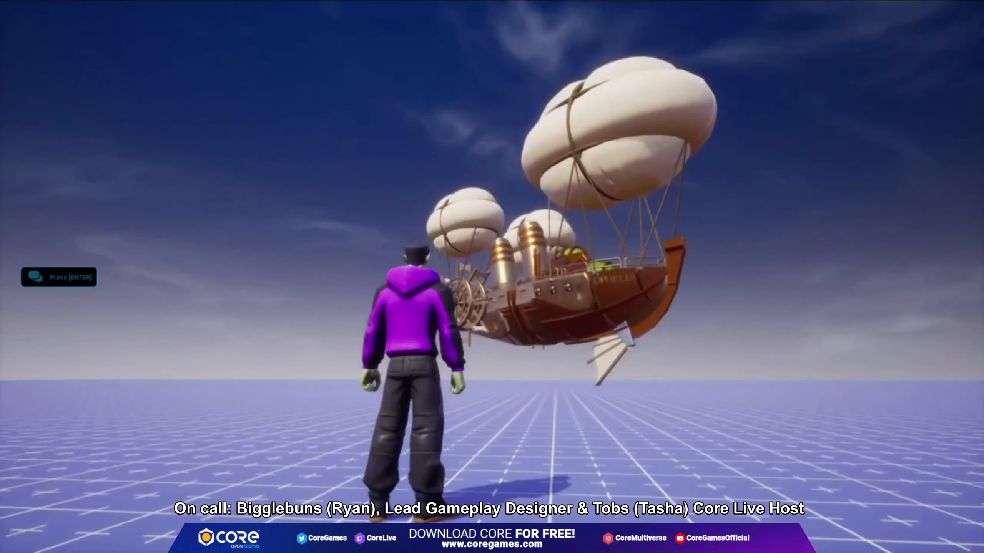
# Show the performance profiler, pause it to examine the frame and session counters, and close the game.
pyautogui.press('F4')
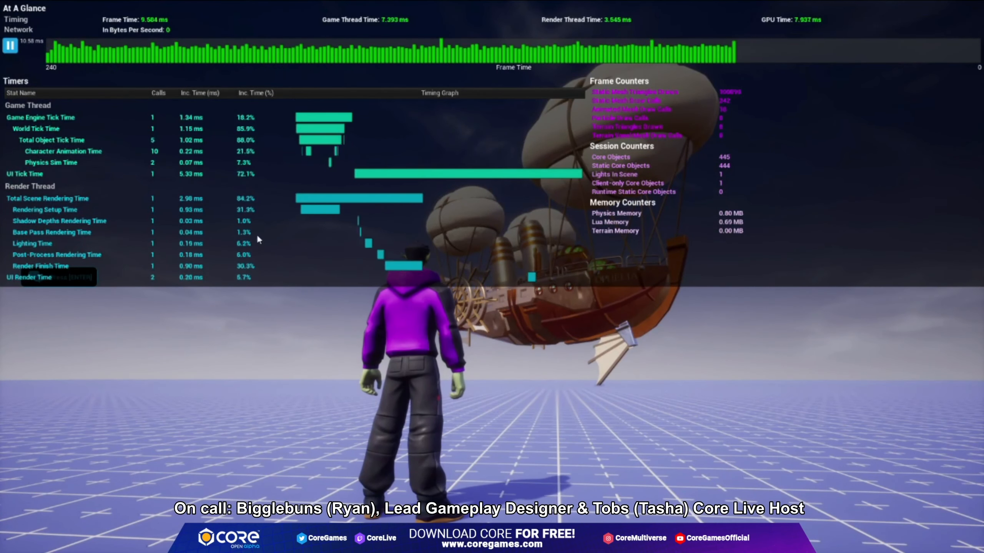
pyautogui.click(10, 46)
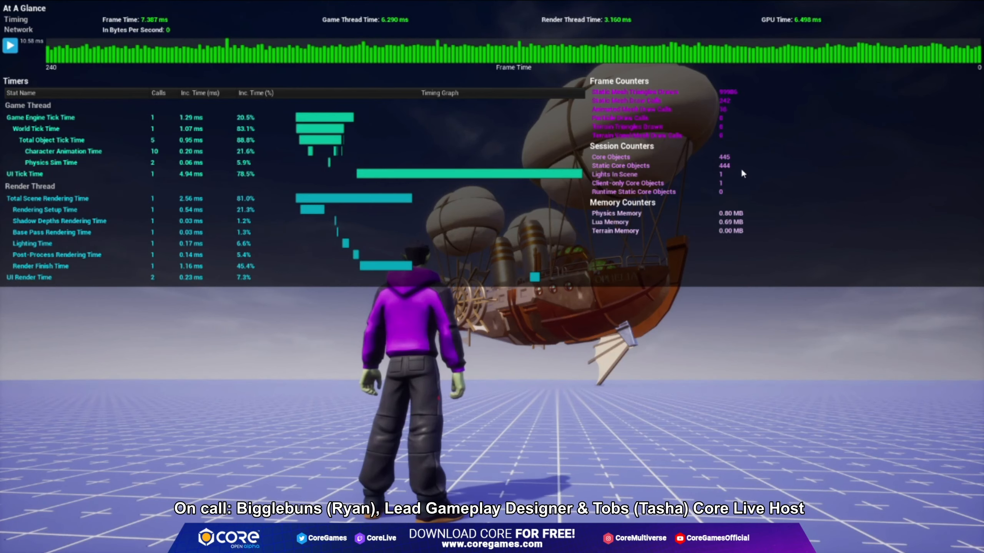
pyautogui.press('Escape')
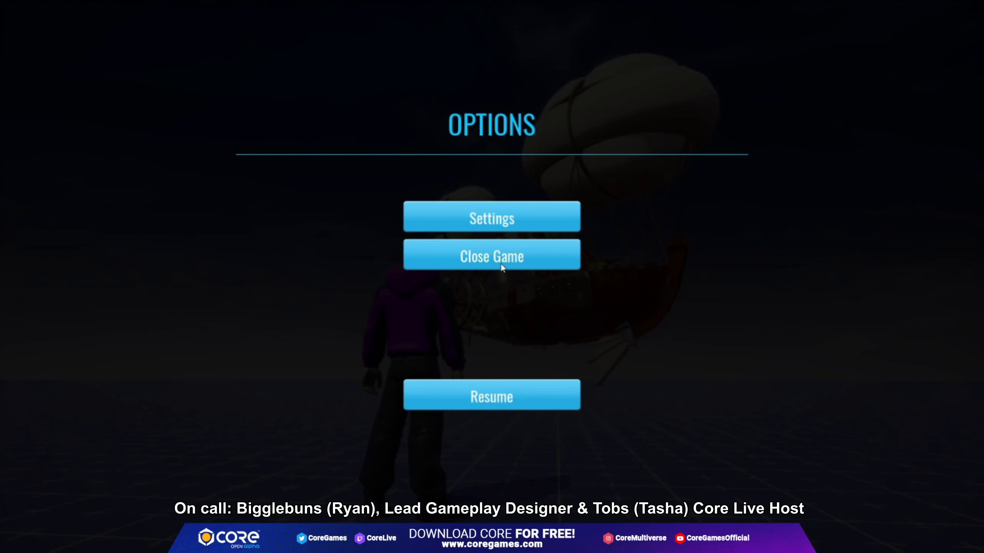
pyautogui.click(491, 256)
pyautogui.click(580, 267)
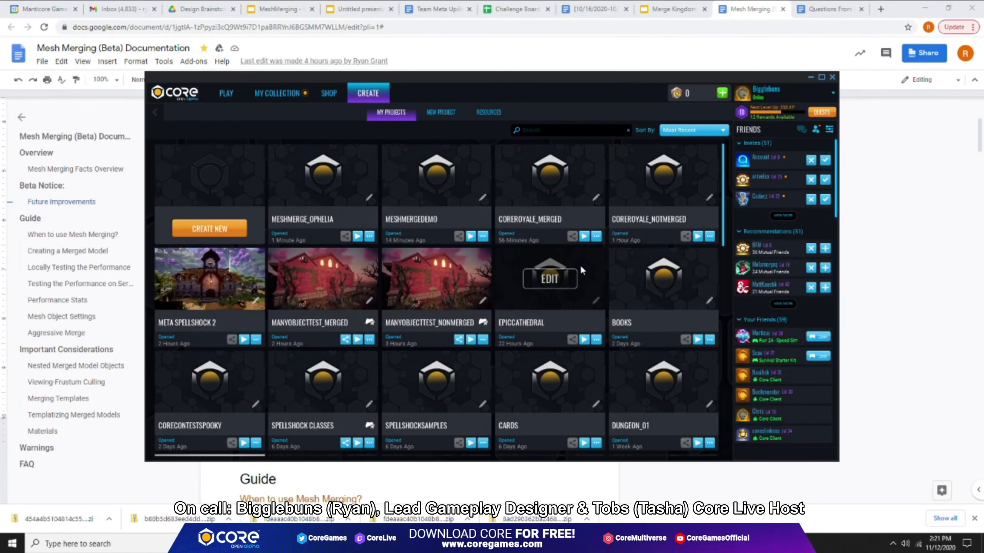
# Reopen MeshMerge_Ophelia for editing, check the MergedModel's Rendering properties, and select the Ophelia_collision folder from the airship's hull.
pyautogui.click(315, 177)
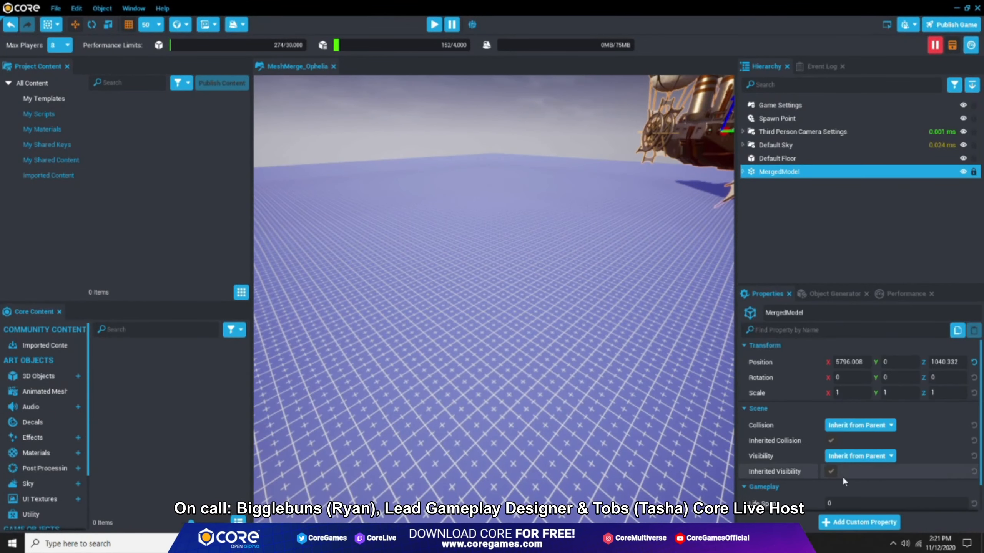
pyautogui.scroll(-2, 842, 481)
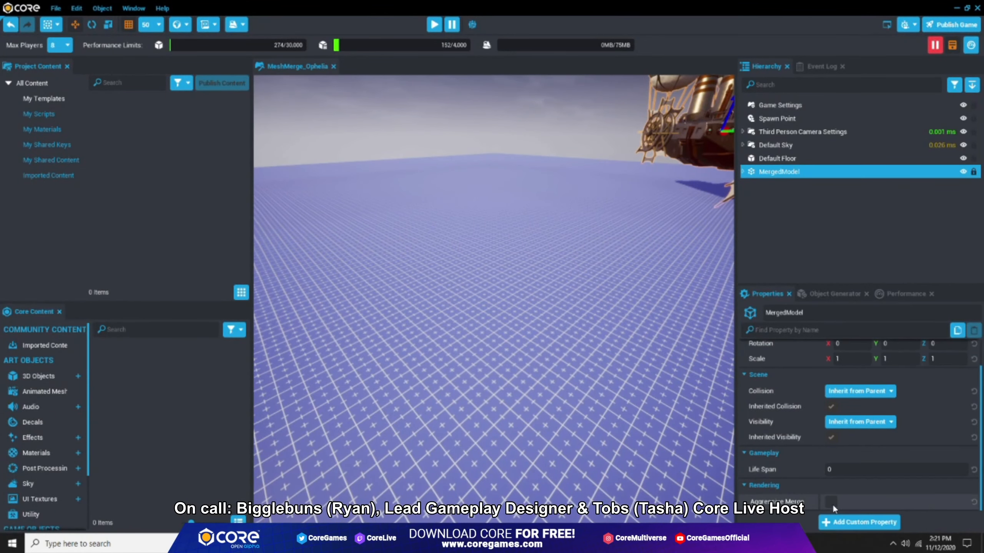
pyautogui.scroll(10, 597, 153)
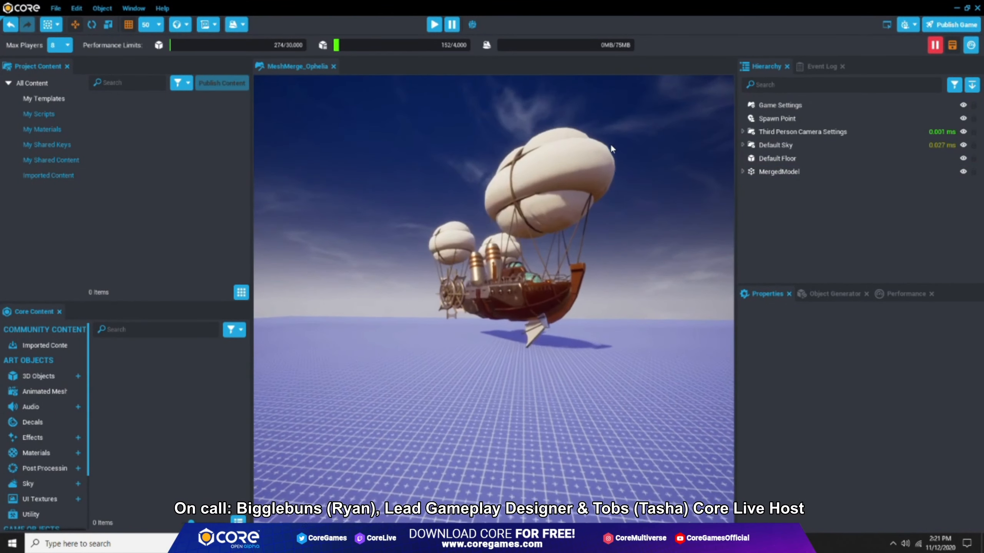
pyautogui.scroll(3, 663, 153)
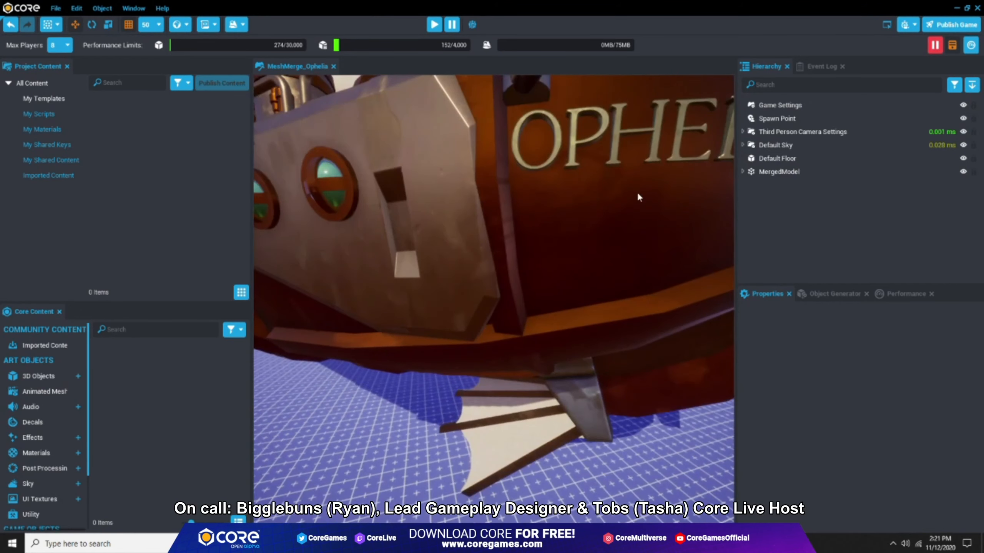
pyautogui.click(572, 218)
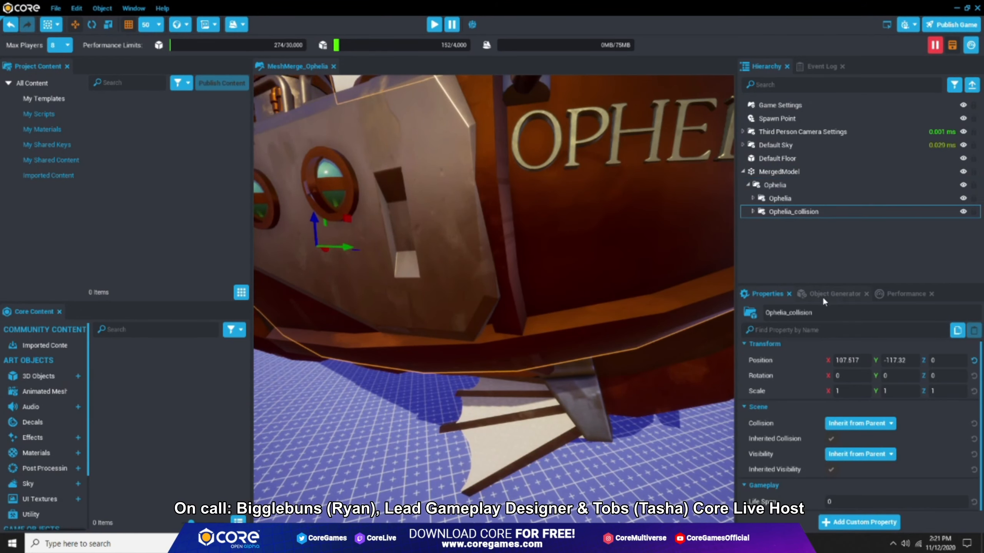
# Expand the inner Ophelia folder, focus on its Donut object, and examine the Base Material properties.
pyautogui.click(753, 198)
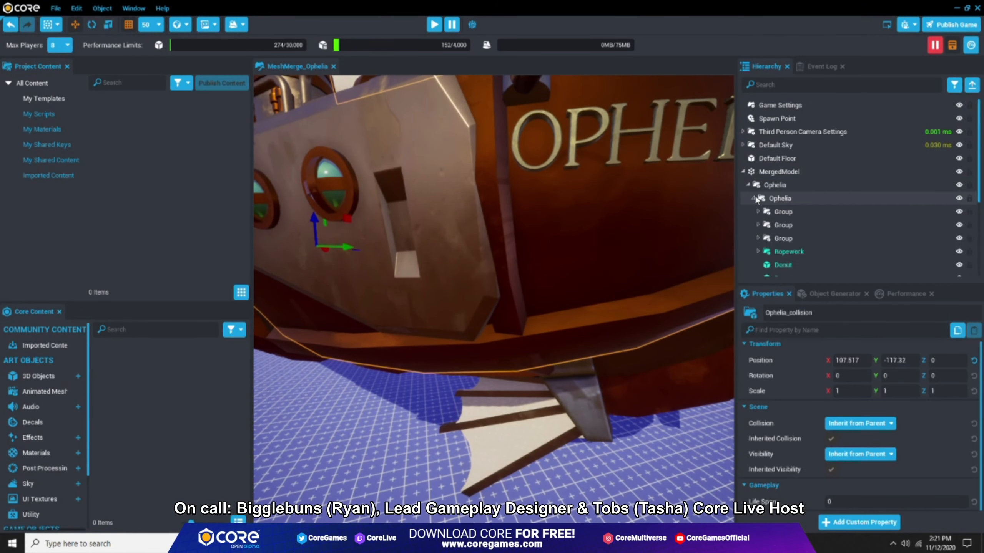
pyautogui.doubleClick(784, 264)
pyautogui.moveTo(511, 219); pyautogui.dragTo(533, 242, button='right')
pyautogui.scroll(-1, 869, 447)
pyautogui.moveTo(604, 434); pyautogui.dragTo(437, 321, button='right')
pyautogui.scroll(-5, 908, 459)
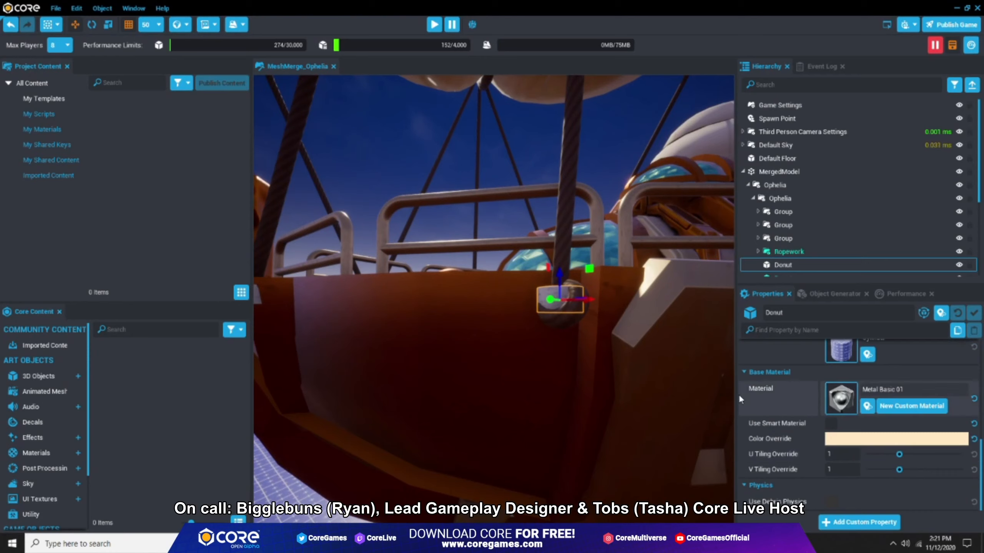
# Expand the third Group, inspect the first Modern Weapon - Sight Rear 02's rendering and material properties, and focus on it.
pyautogui.scroll(1, 748, 394)
pyautogui.click(757, 238)
pyautogui.click(821, 251)
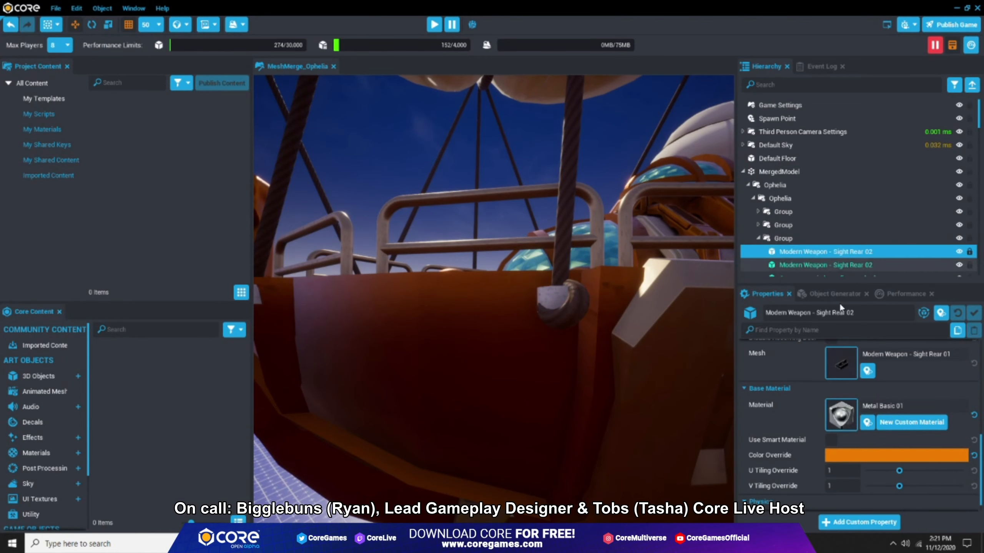
pyautogui.scroll(4, 934, 438)
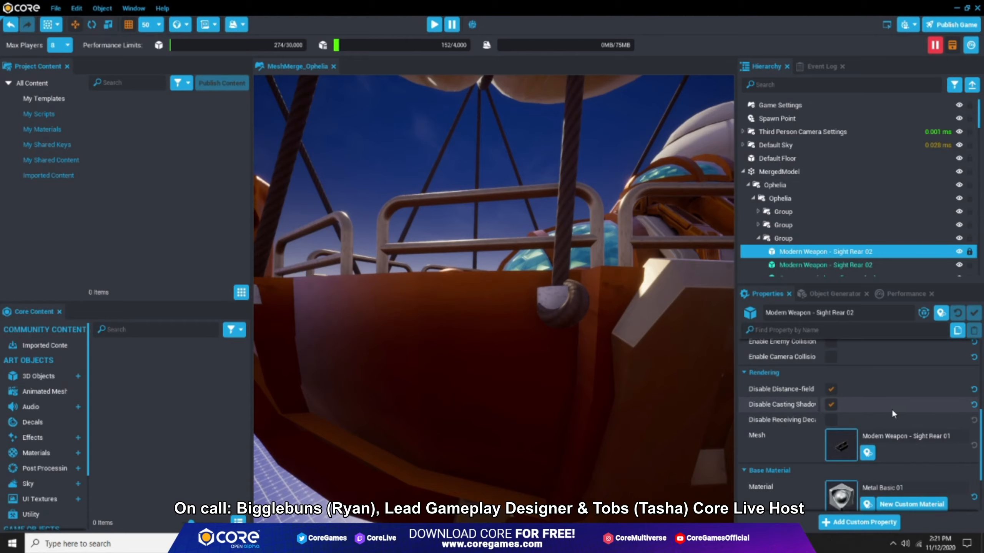
pyautogui.press('f')
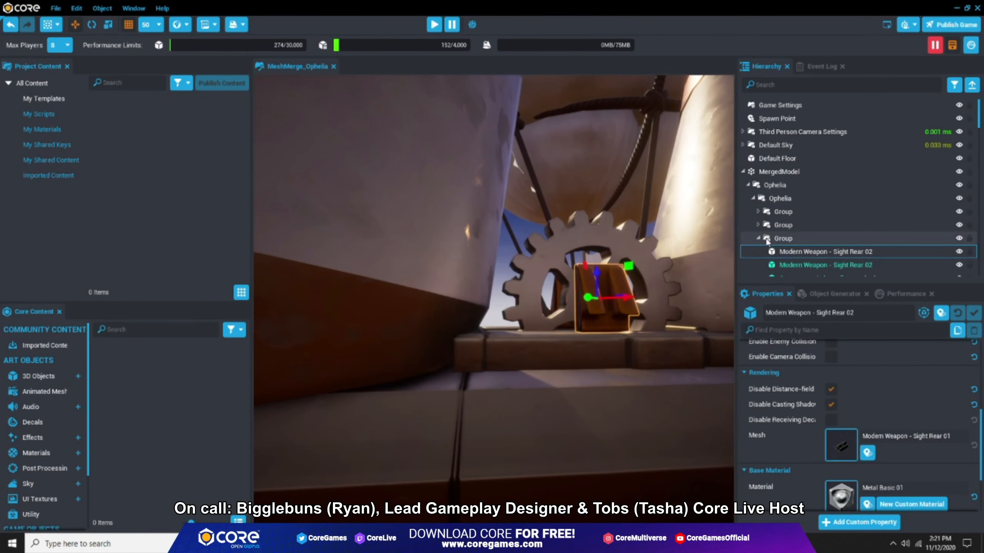
# Expand the second Group, focus on its second Donut, and examine where it sits on the airship.
pyautogui.click(758, 224)
pyautogui.click(788, 252)
pyautogui.press('f')
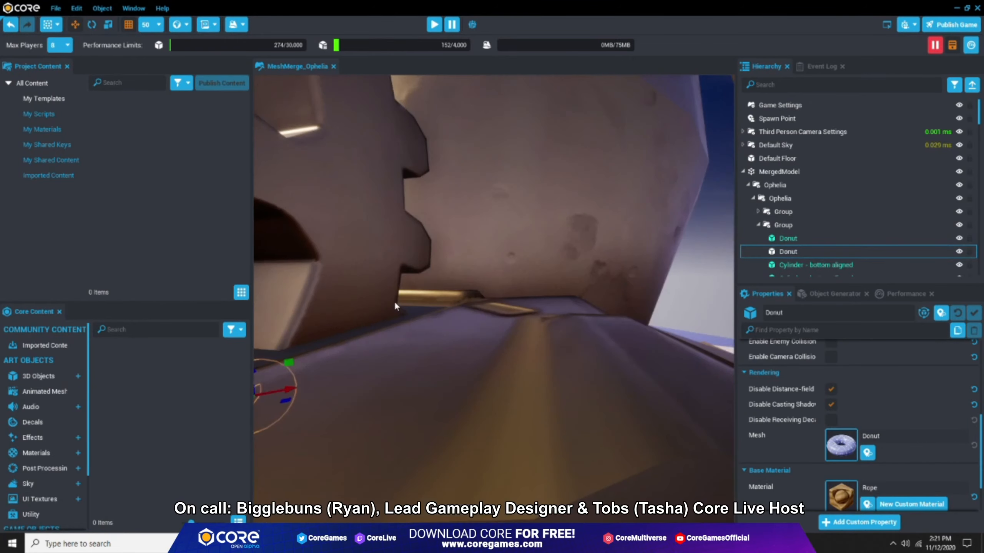
pyautogui.scroll(-10, 606, 333)
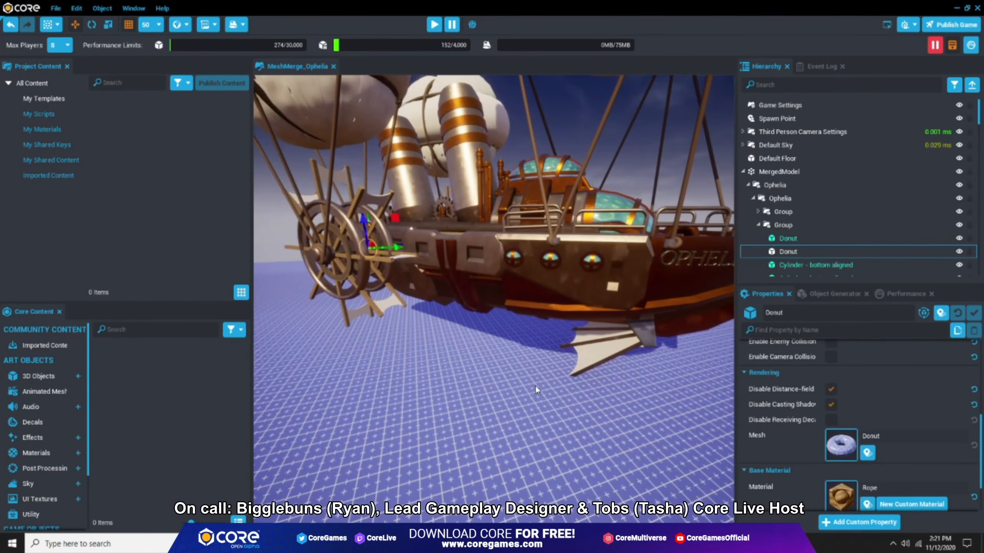
# Examine the OPHELIA lettering on the hull and the whole airship, and collapse the entire hierarchy.
pyautogui.click(535, 384)
pyautogui.scroll(8, 509, 358)
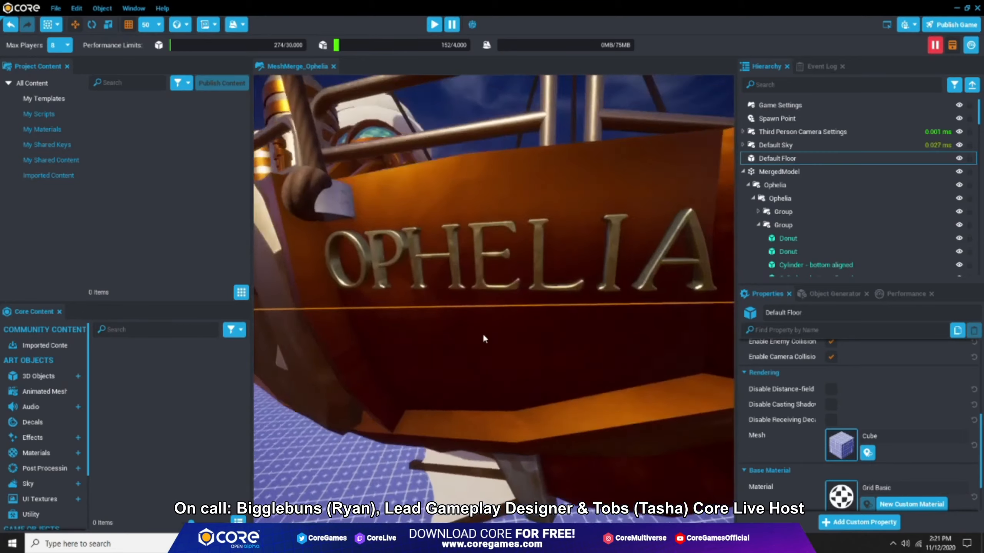
pyautogui.scroll(-6, 453, 342)
pyautogui.click(362, 249)
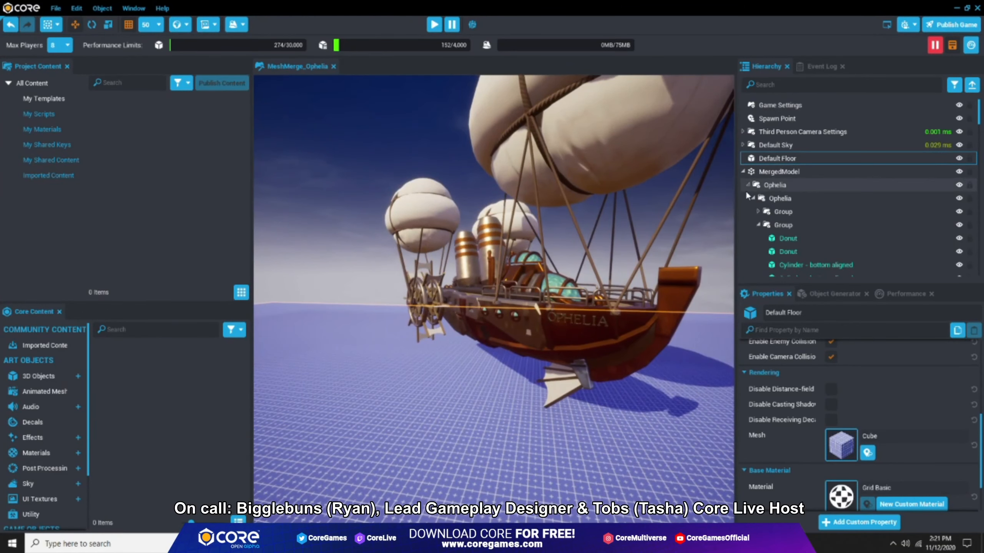
pyautogui.click(972, 85)
# Clear the selection, close the editor, and run the MeshMerge_Ophelia local preview with the merged airship.
pyautogui.moveTo(725, 263); pyautogui.dragTo(571, 295, button='right')
pyautogui.click(687, 246)
pyautogui.press('Escape')
pyautogui.click(519, 286)
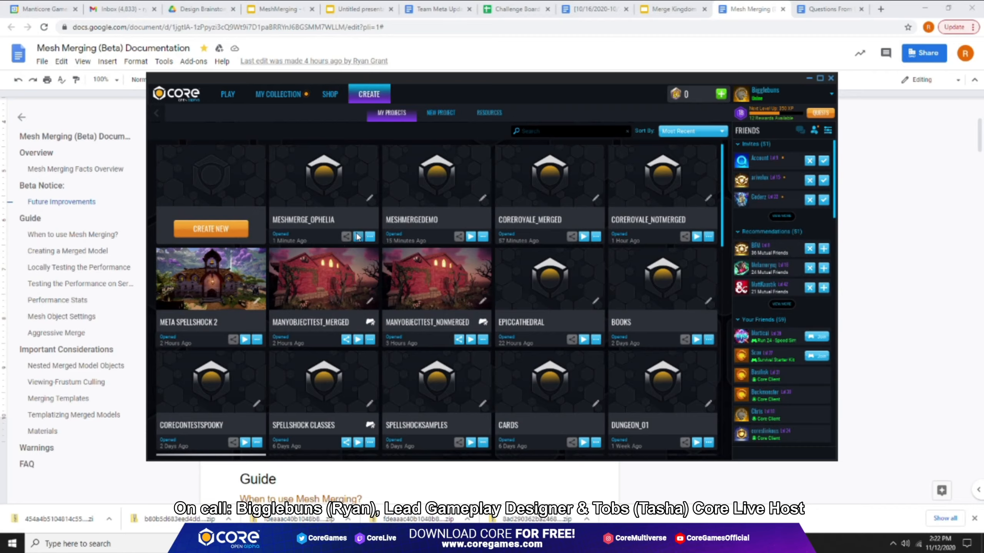
pyautogui.click(549, 274)
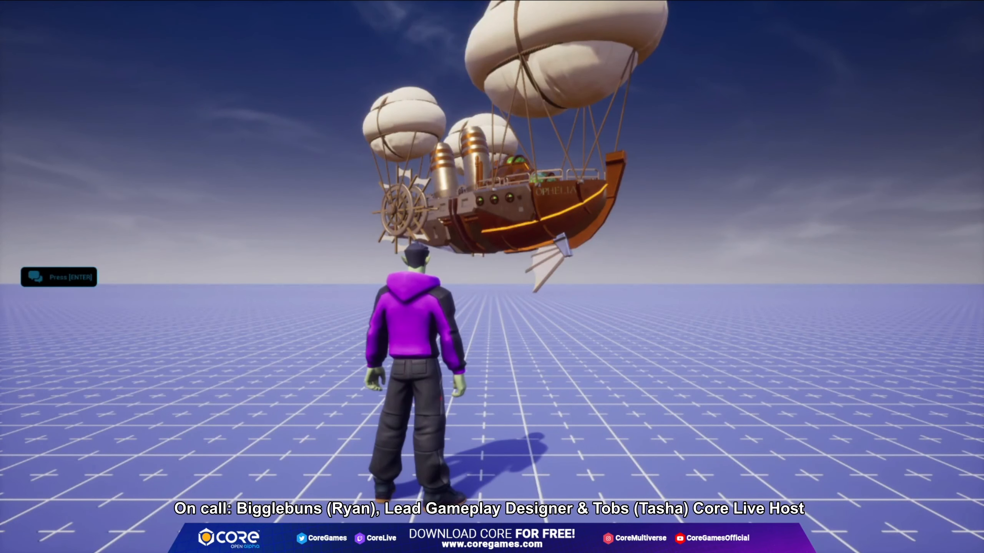
# Show the performance profiler, examine the merged airship's draw calls and Core object counters, and close the game.
pyautogui.press('F4')
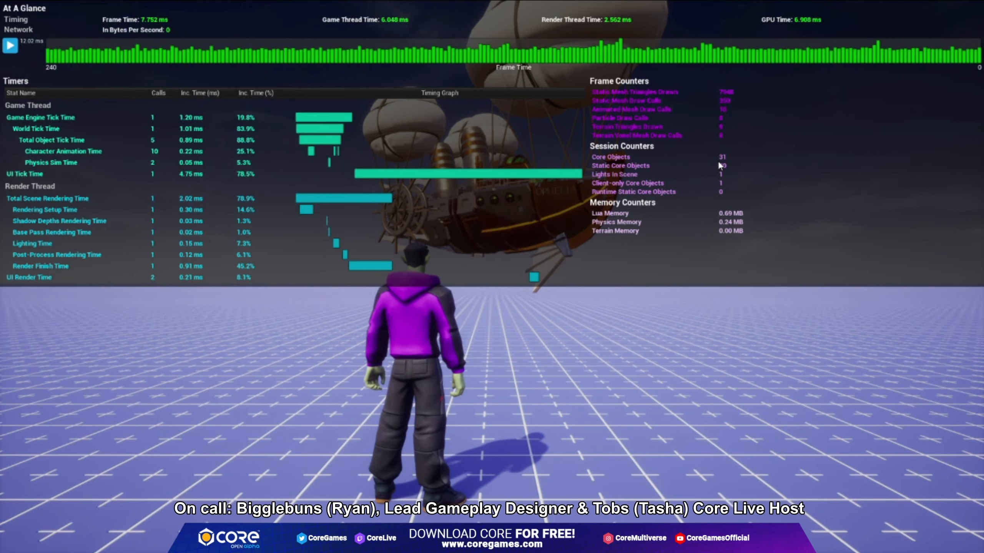
pyautogui.press('Escape')
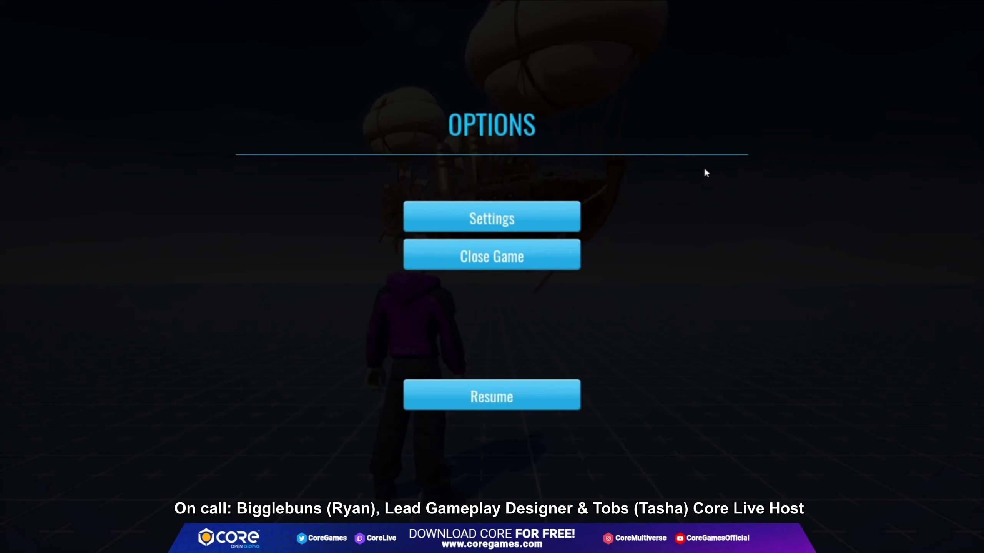
pyautogui.click(489, 265)
pyautogui.click(551, 278)
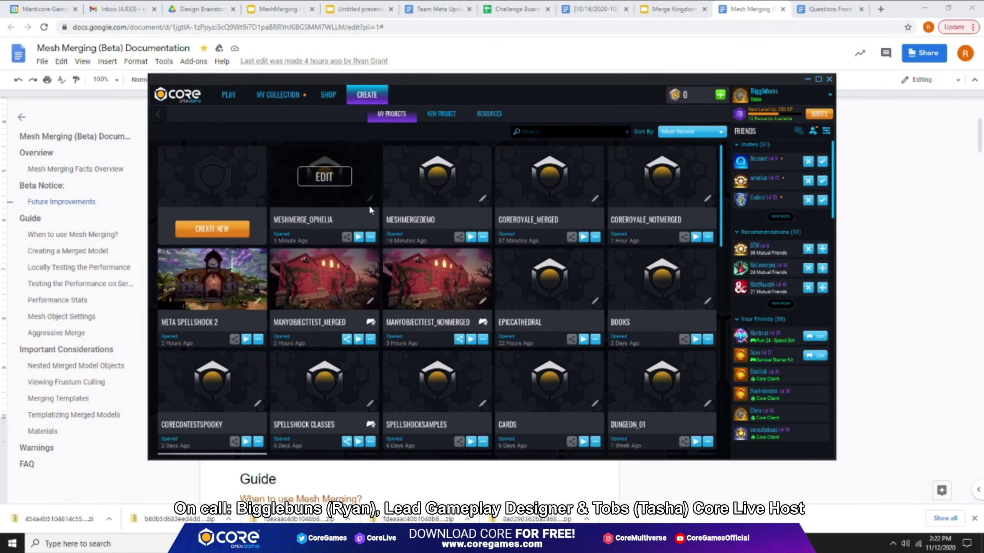
# Reopen MeshMerge_Ophelia for editing, move the Ophelia folder out of the MergedModel, and save the project.
pyautogui.click(369, 209)
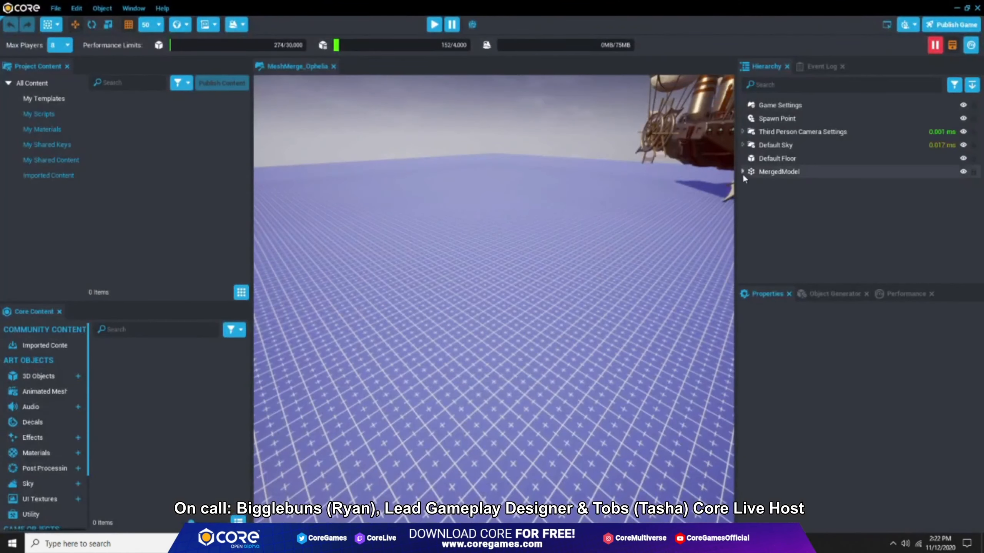
pyautogui.click(742, 172)
pyautogui.click(762, 185)
pyautogui.press('=')
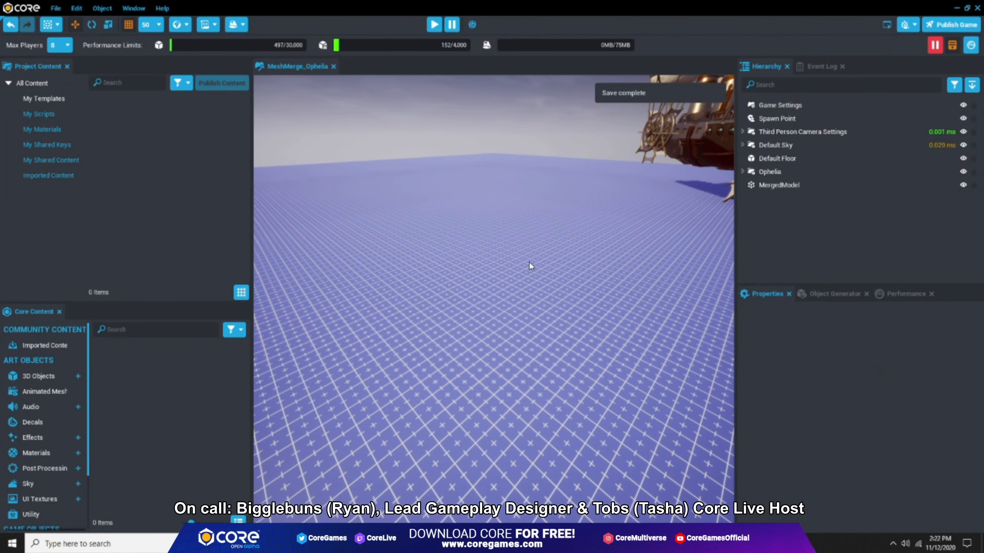
# Close the editor and run the MeshMerge_Ophelia local preview with the unmerged airship.
pyautogui.press('Escape')
pyautogui.click(507, 288)
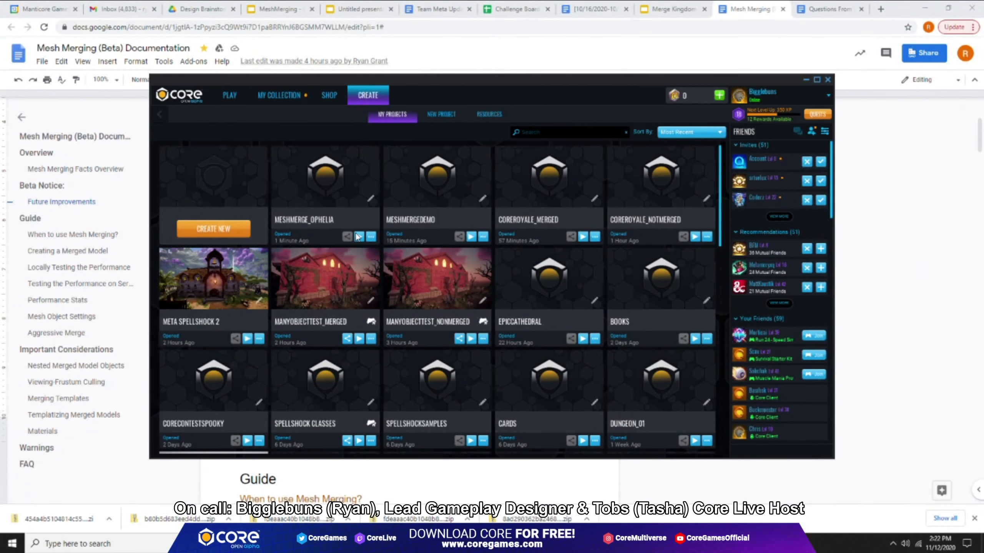
pyautogui.click(359, 236)
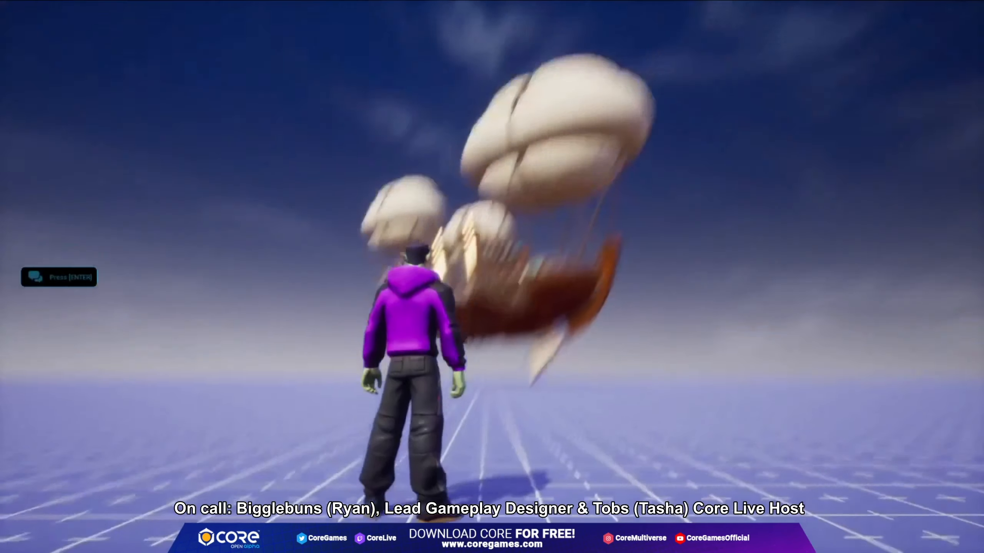
# Show the performance profiler for the unmerged airship, examine its draw calls and static Core object counters, hide the profiler, and close the game.
pyautogui.press('F4')
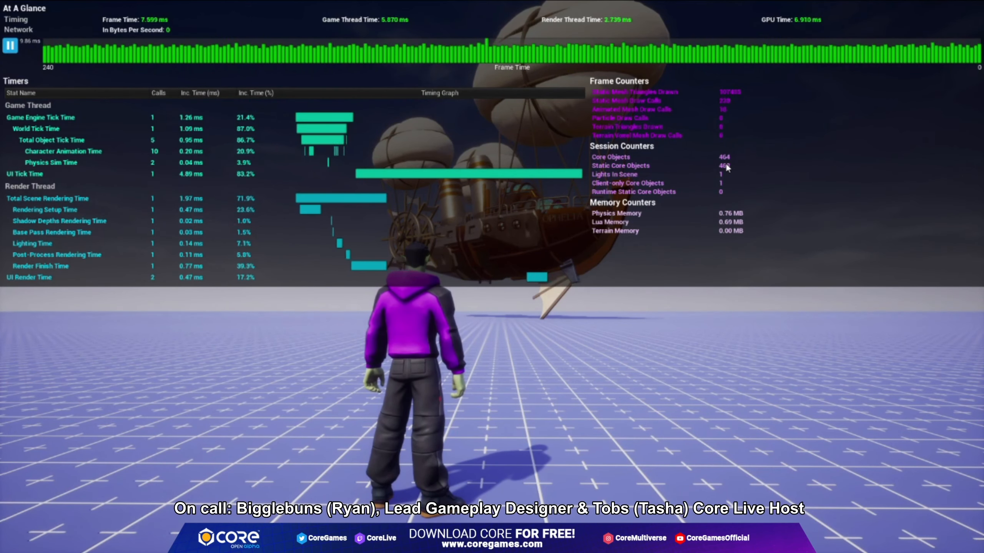
pyautogui.press('F4')
pyautogui.press('w')
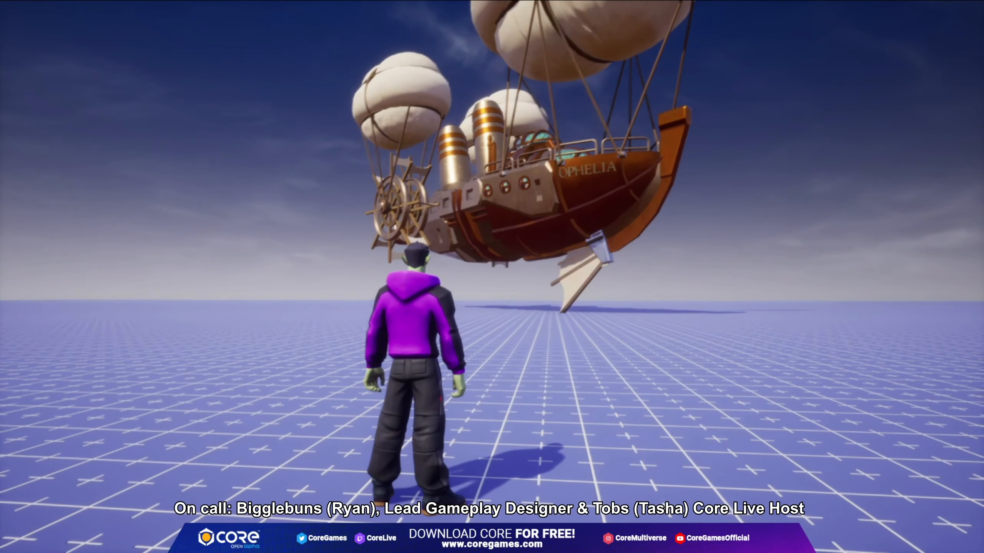
pyautogui.press('Escape')
pyautogui.click(489, 259)
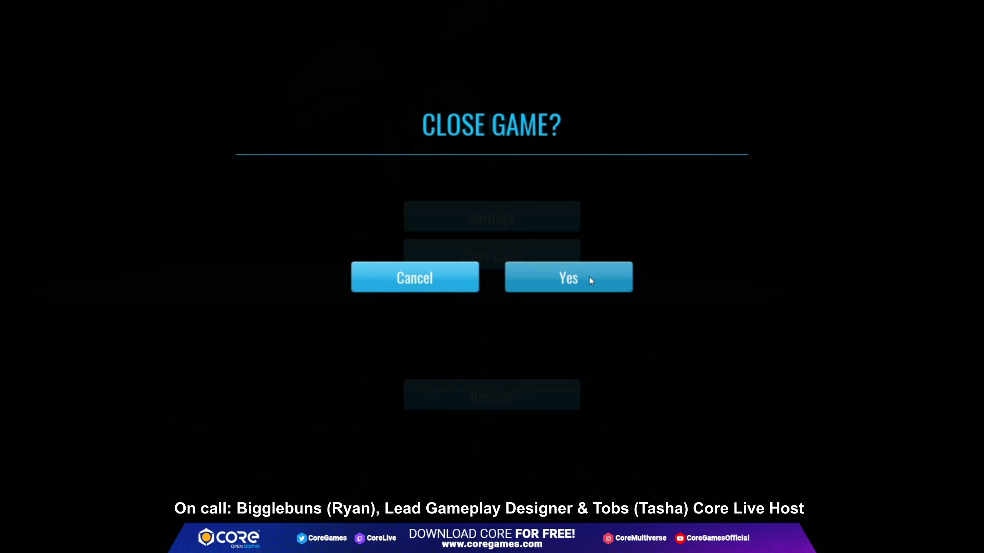
pyautogui.click(588, 276)
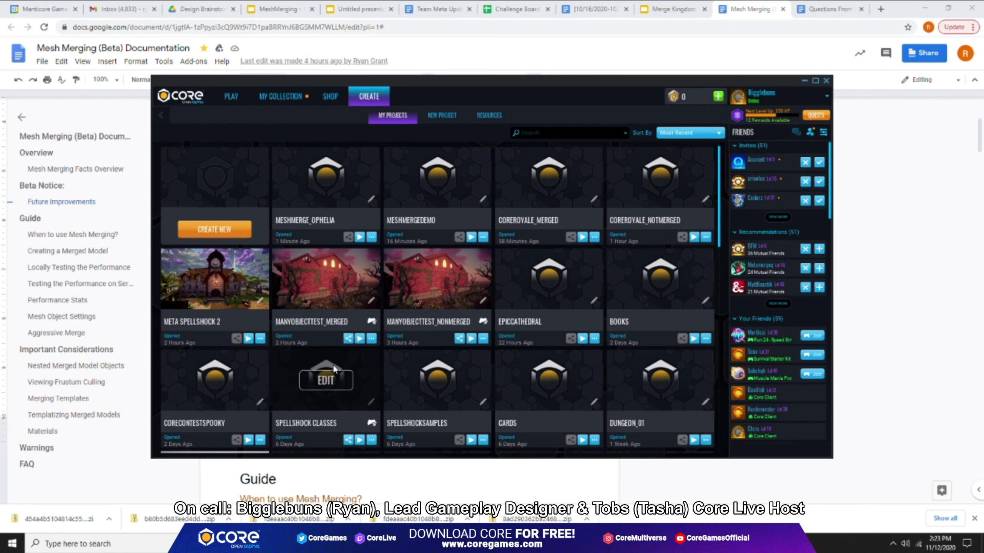
# Open the ManyObjectTest_NonMerged project for editing and select the HouseGroup directly above RoadSection_1 in the hierarchy.
pyautogui.click(435, 280)
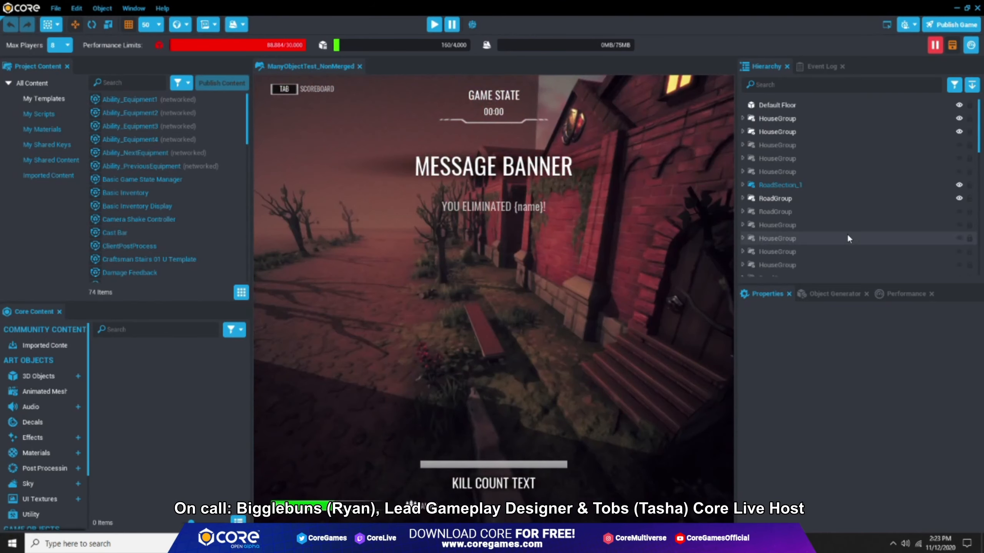
pyautogui.click(840, 172)
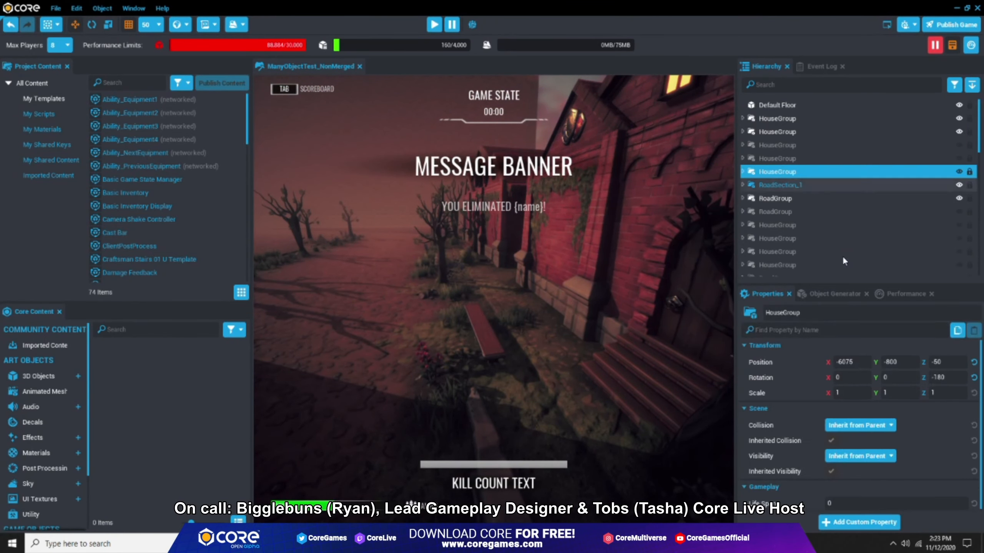
# Make the third HouseGroup in the hierarchy visible and focus the view on it.
pyautogui.press('f')
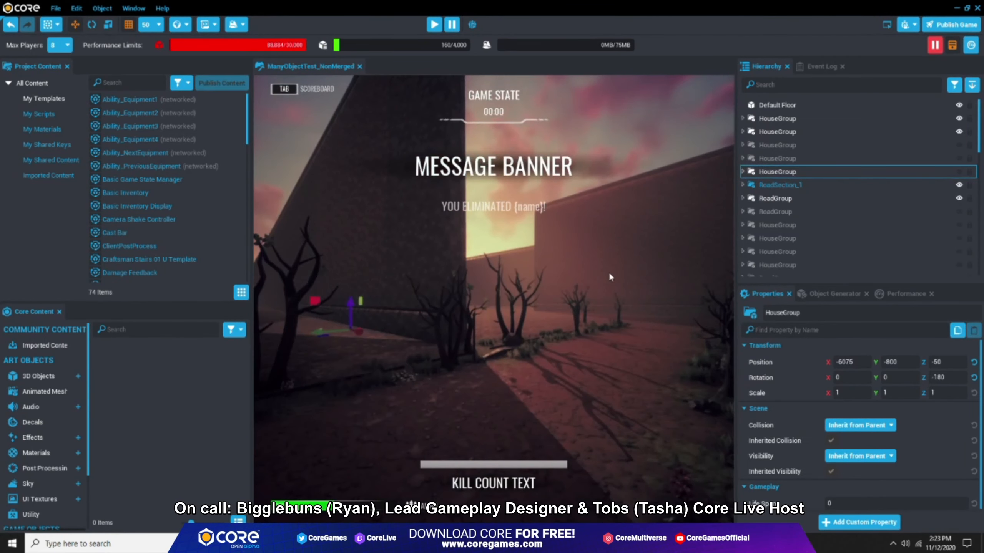
pyautogui.moveTo(803, 301); pyautogui.dragTo(426, 355, button='right')
pyautogui.click(784, 146)
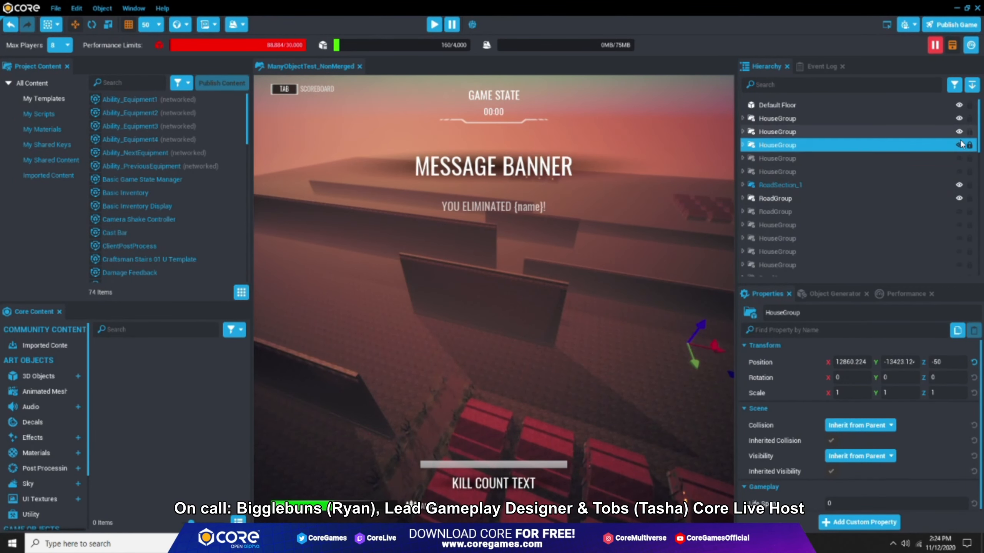
pyautogui.press('f')
pyautogui.moveTo(645, 252); pyautogui.dragTo(447, 365, button='right')
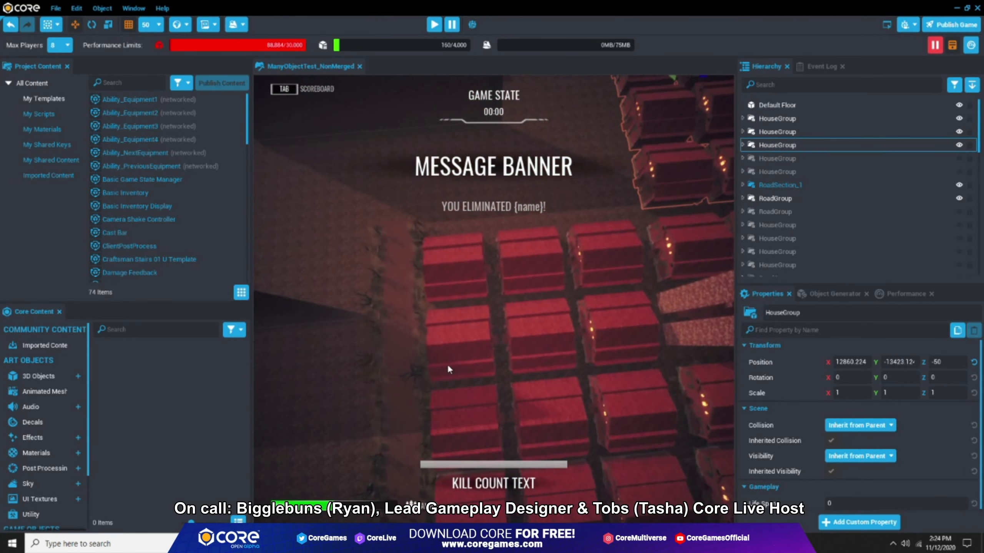
# Select the first HouseGroup from its houses in the scene and inspect it up close.
pyautogui.click(449, 367)
pyautogui.press('f')
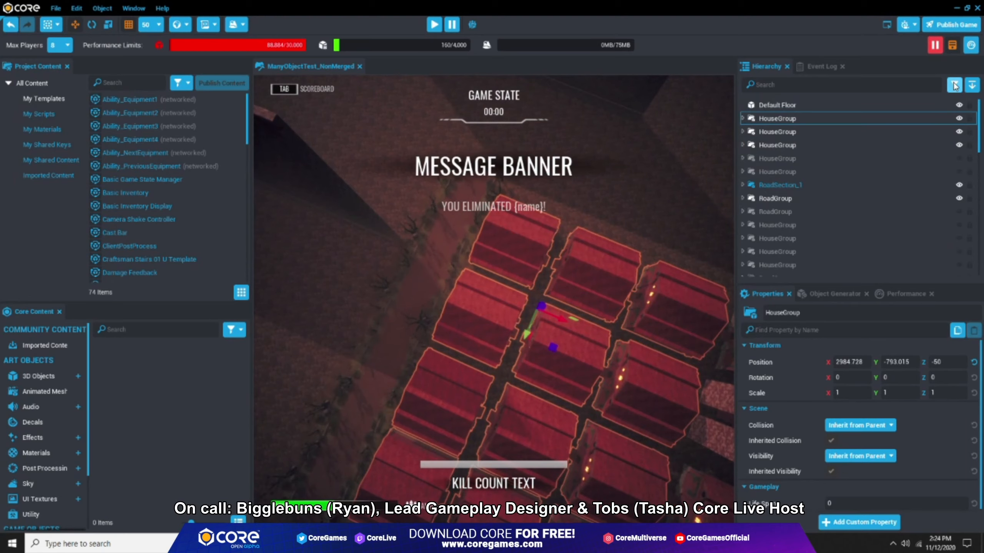
pyautogui.click(904, 27)
pyautogui.moveTo(442, 272); pyautogui.dragTo(714, 233, button='right')
pyautogui.press('f')
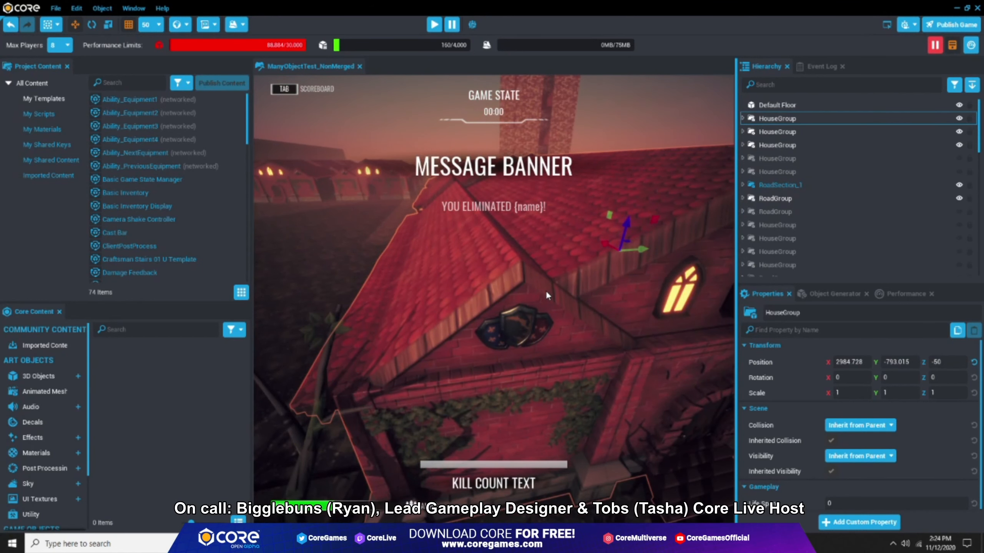
# Expand the first HouseGroup to list its houses, and focus on the first House inside it.
pyautogui.click(743, 119)
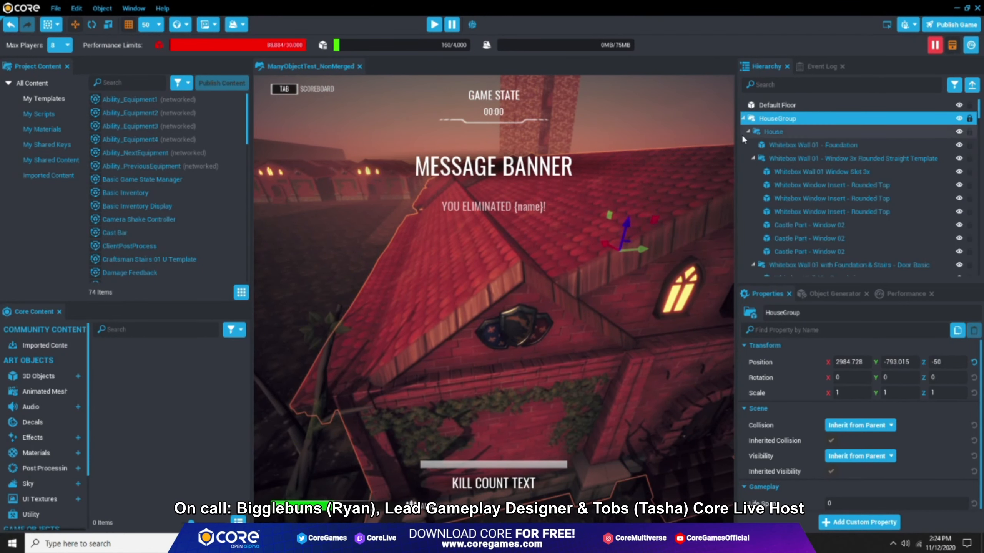
pyautogui.click(742, 118)
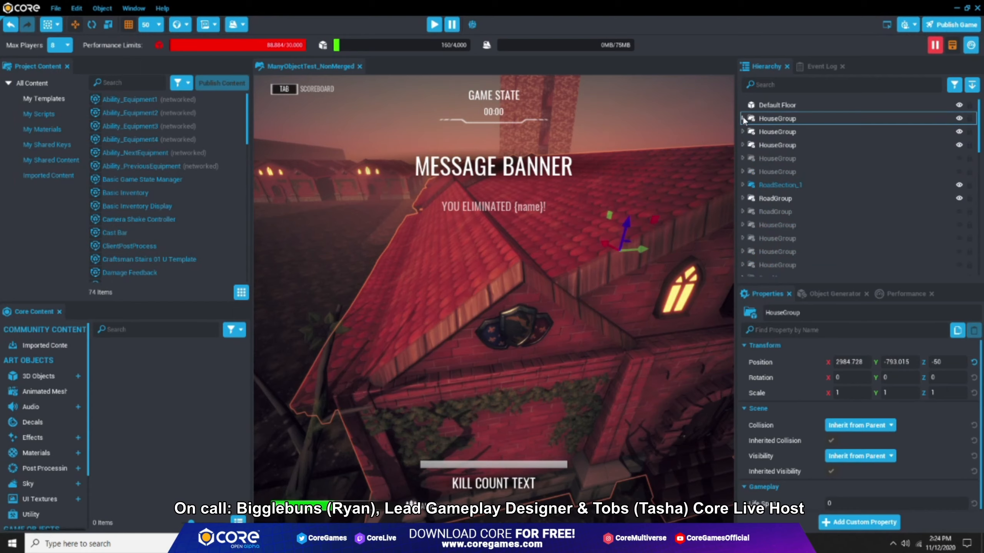
pyautogui.click(742, 118)
pyautogui.click(771, 132)
pyautogui.press('f')
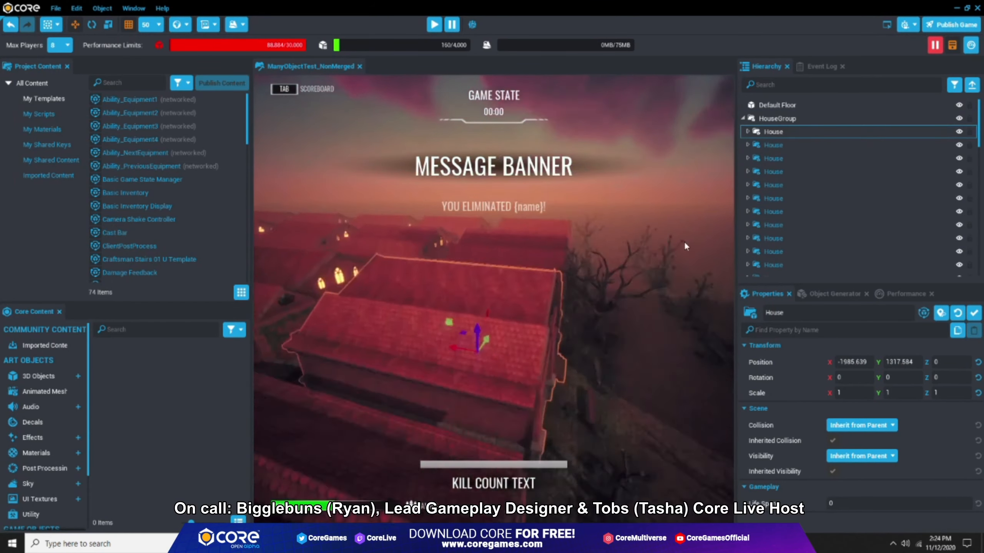
# Count the objects under the first House and dismiss the report.
pyautogui.rightClick(770, 132)
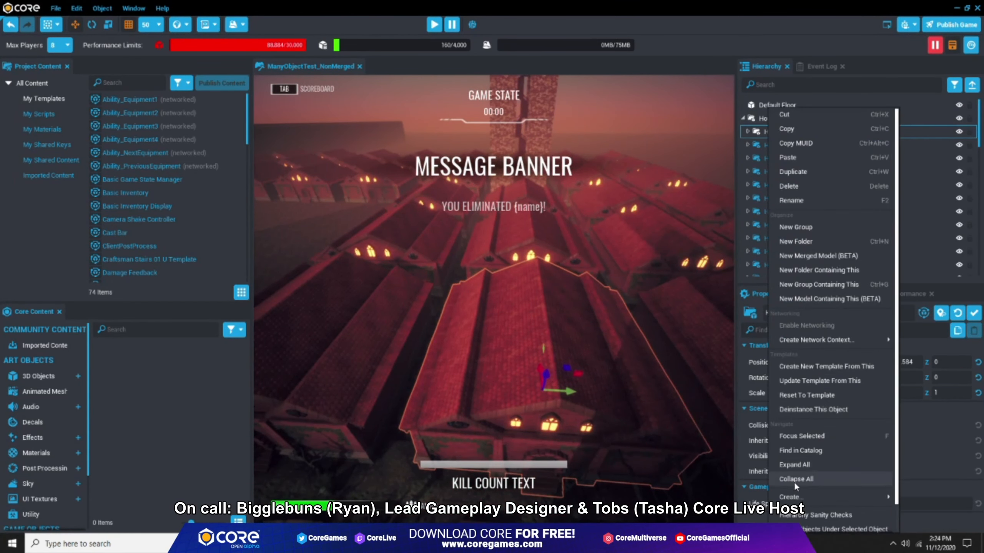
pyautogui.click(822, 530)
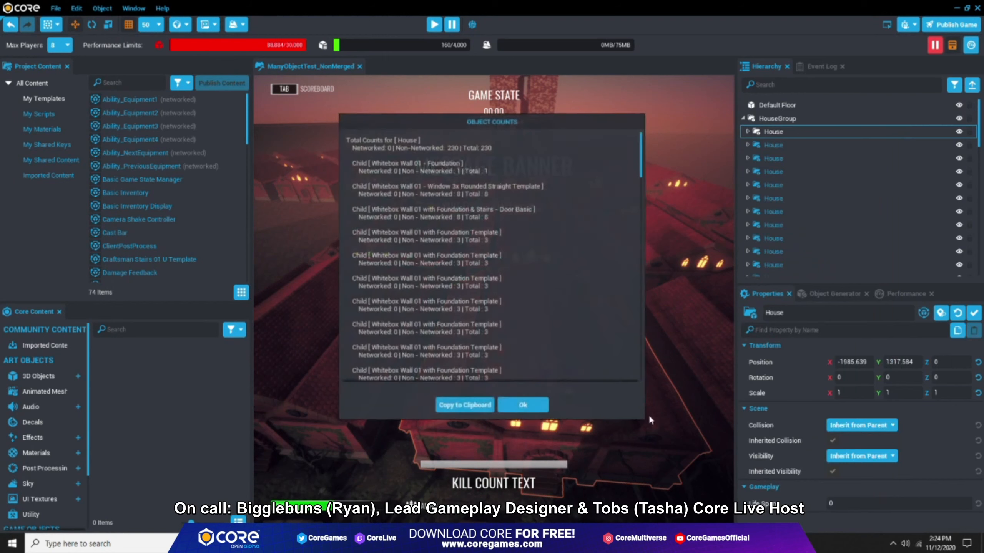
pyautogui.click(523, 405)
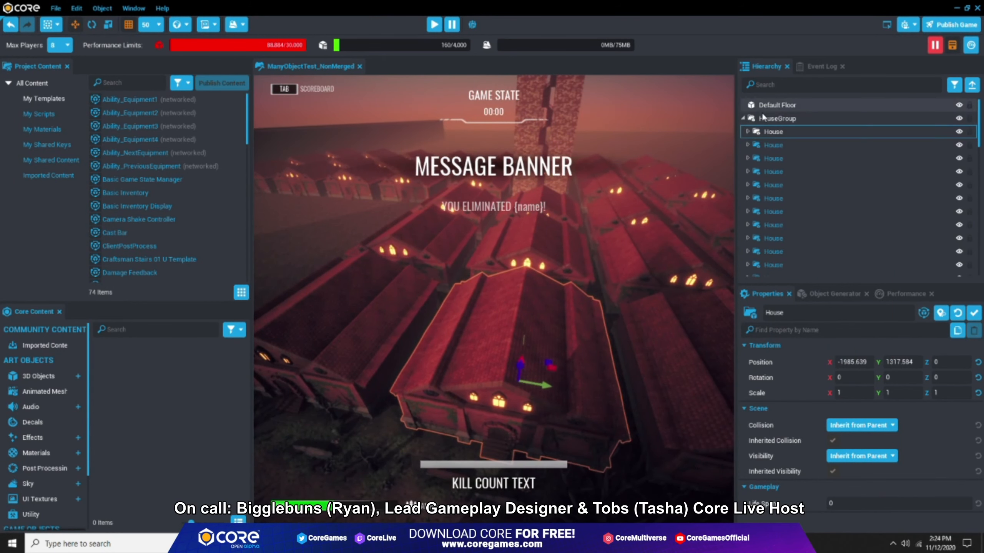
# Count the objects under the whole first HouseGroup and dismiss the report.
pyautogui.click(762, 117)
pyautogui.rightClick(762, 117)
pyautogui.click(779, 458)
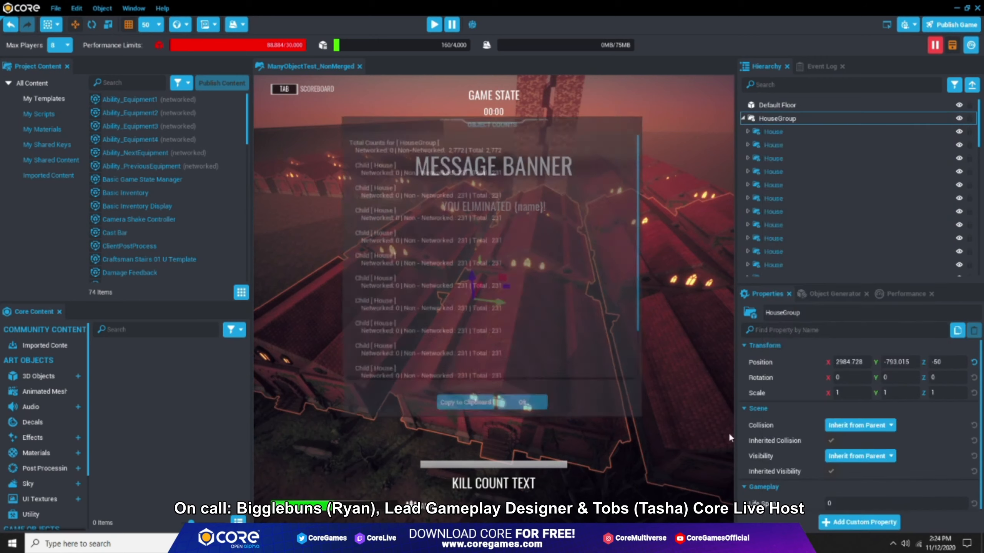
pyautogui.click(523, 405)
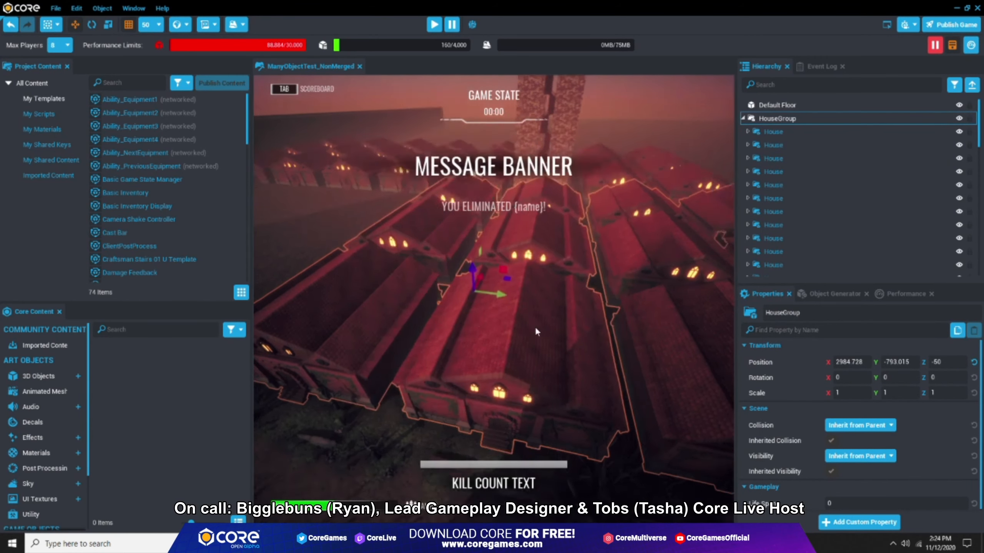
# Collapse the entire hierarchy, then survey its remaining groups and the rows of houses in the scene.
pyautogui.click(972, 84)
pyautogui.scroll(-5, 838, 214)
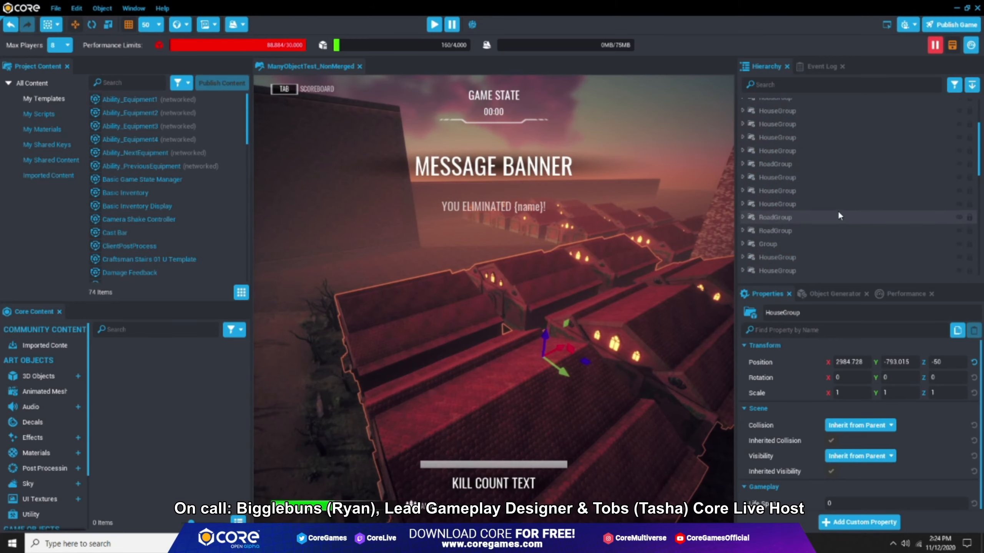
pyautogui.scroll(-3, 830, 213)
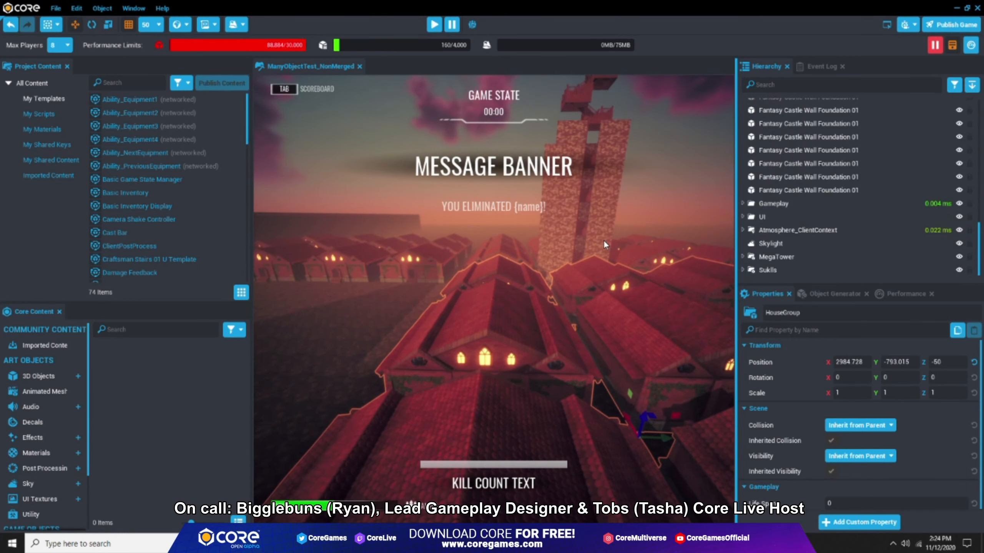
pyautogui.moveTo(452, 213); pyautogui.dragTo(491, 226, button='right')
pyautogui.moveTo(629, 207); pyautogui.dragTo(487, 323, button='right')
# Switch to the Core launcher's project list and launch ManyObjectTest_NonMerged for play.
pyautogui.press('Escape')
pyautogui.hotkey('alt', 'Tab')
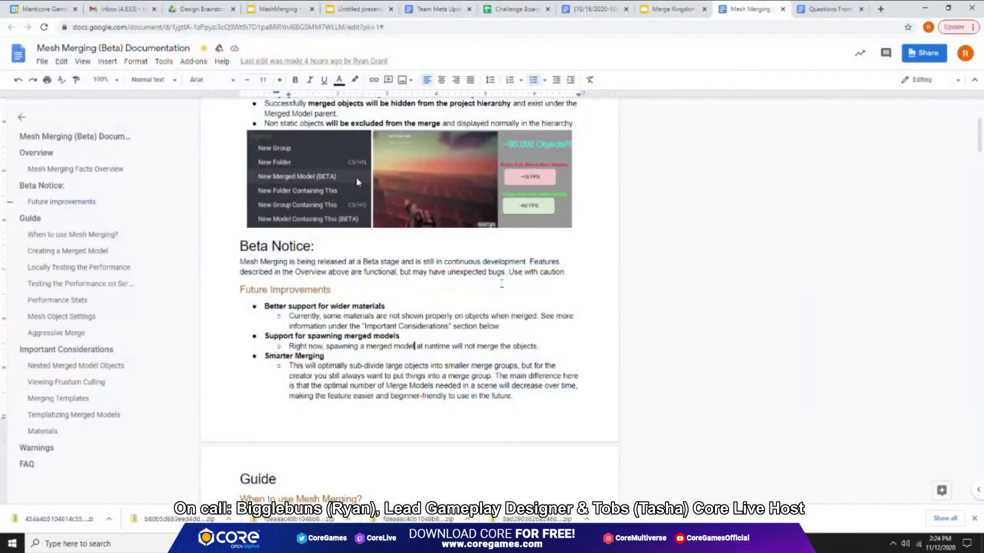
pyautogui.scroll(-5, 357, 182)
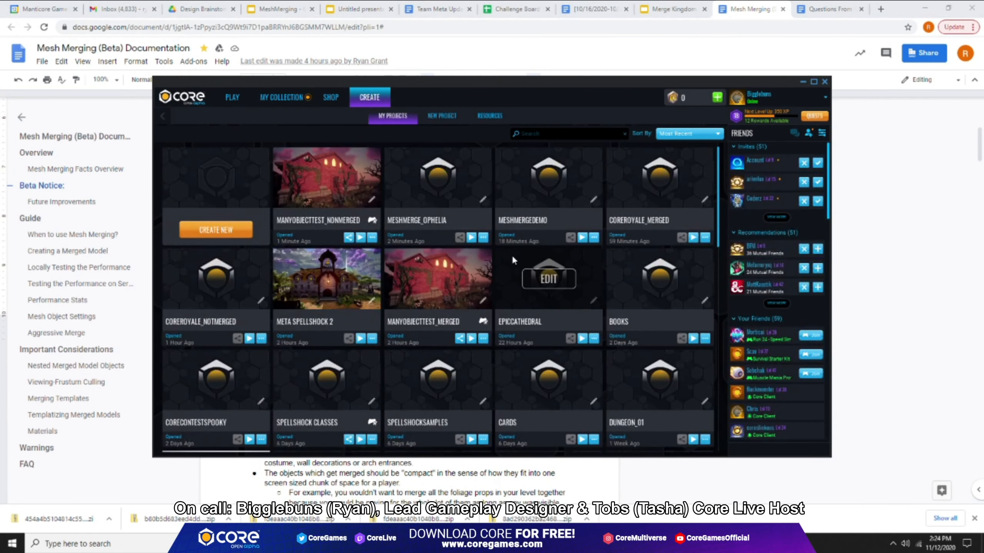
pyautogui.click(360, 238)
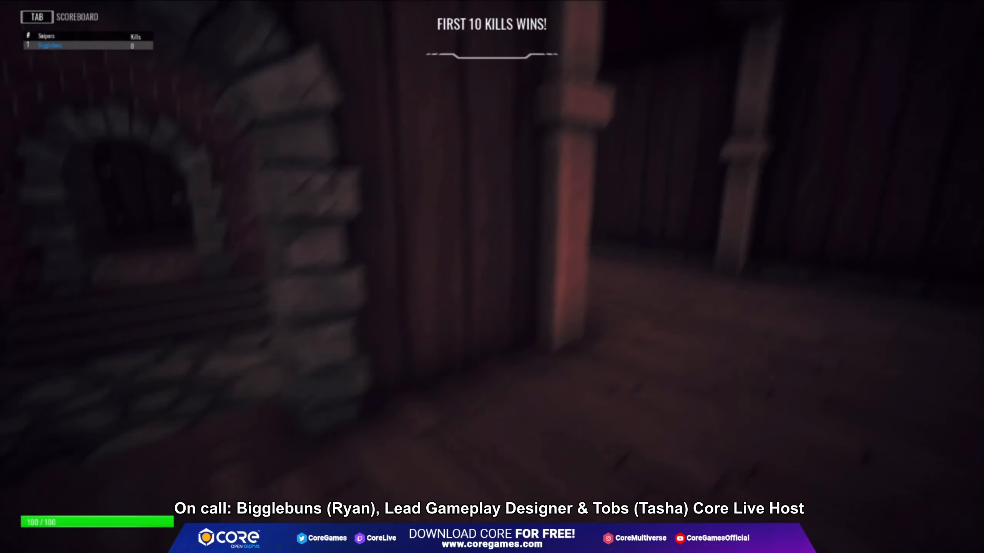
# Walk through the building's stone archway towards the wooden door and show the performance profiler.
pyautogui.press('w')
pyautogui.rightClick(492, 276)
pyautogui.click(492, 277)
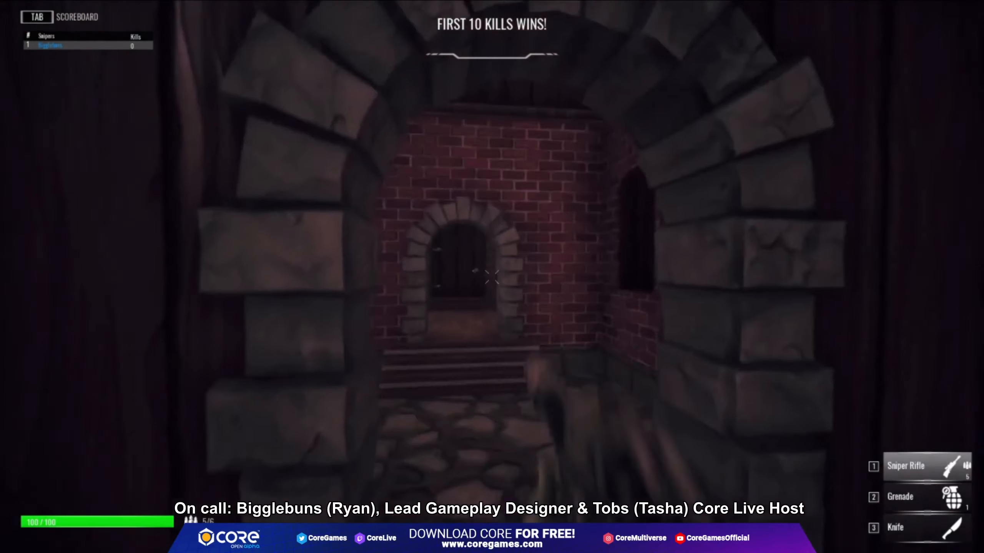
pyautogui.press('w')
pyautogui.press('F4')
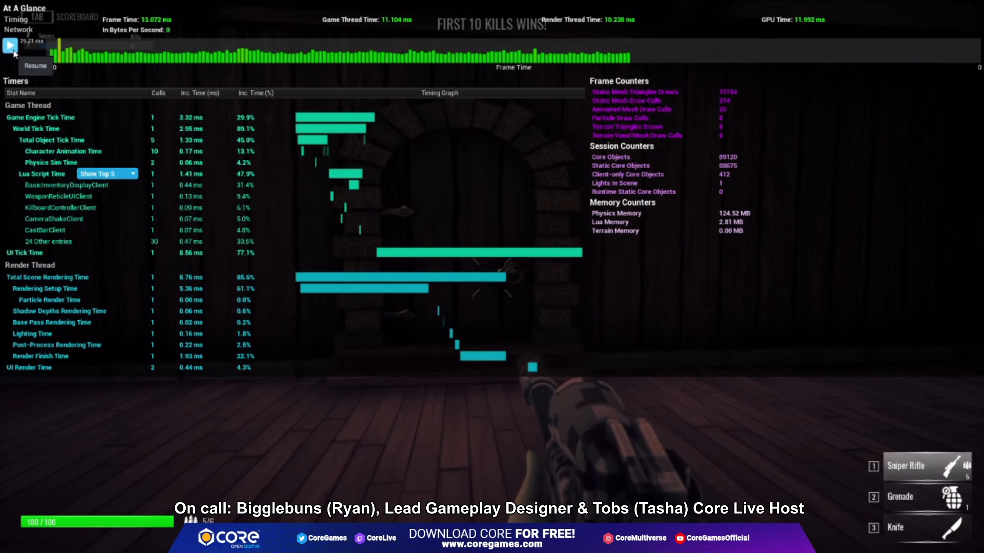
# Check the Core Objects session counter, resume the profiler capture and hide the profiler.
pyautogui.moveTo(621, 161)
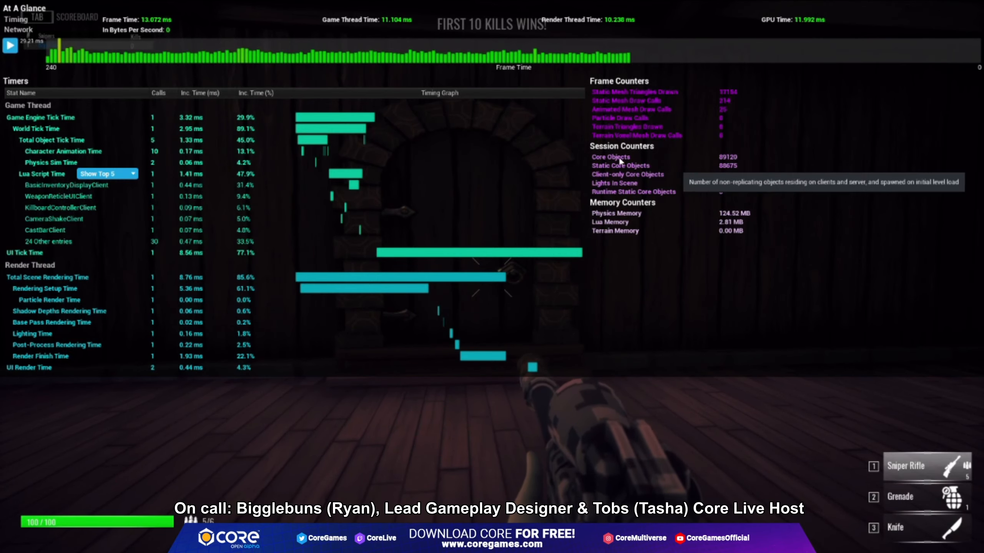
pyautogui.click(11, 45)
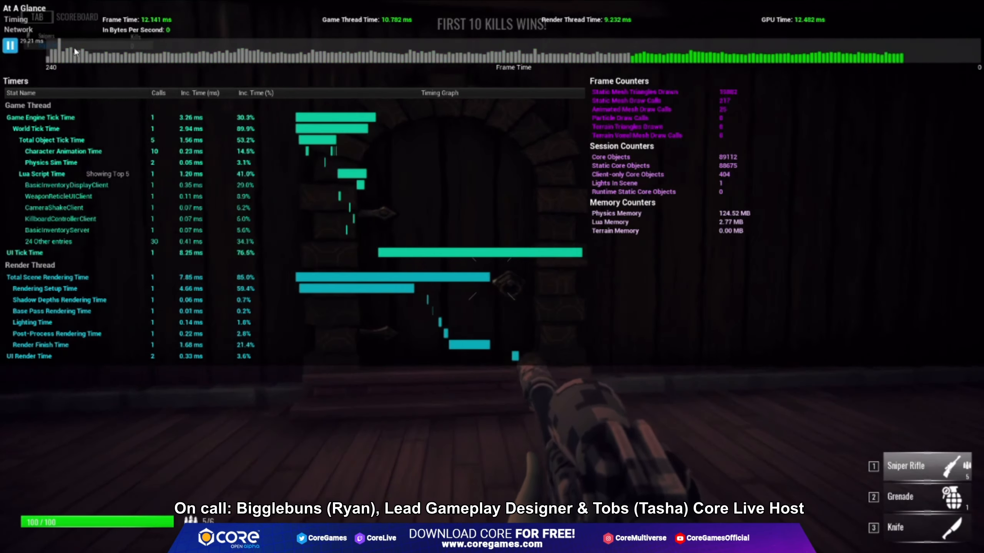
pyautogui.press('F4')
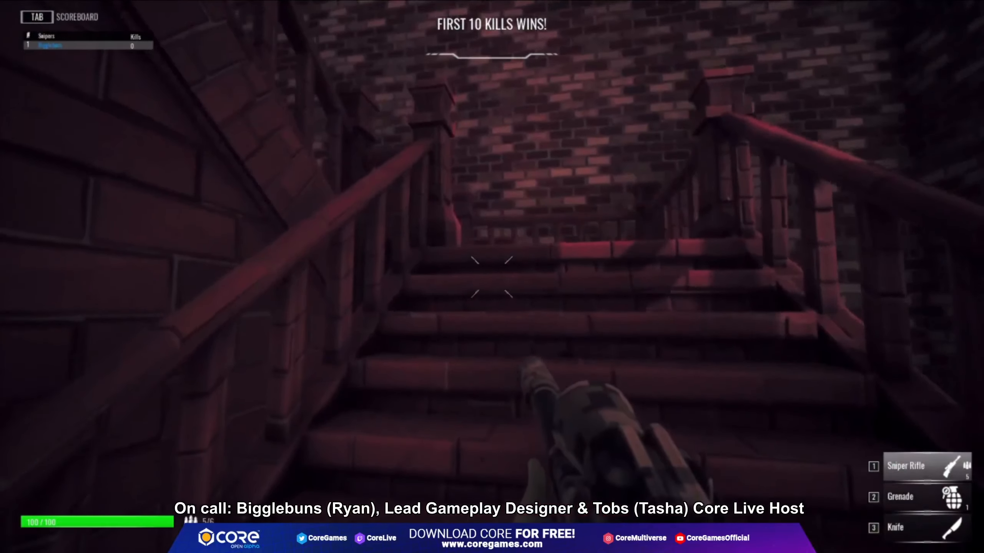
# Check the profiler briefly on the staircase, then climb to the opening overlooking the village.
pyautogui.press('F4')
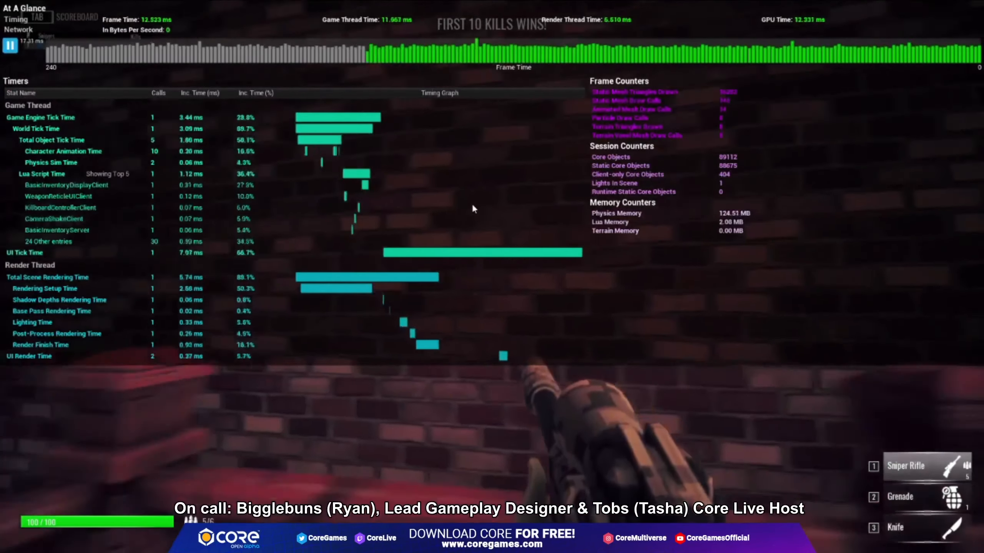
pyautogui.press('F4')
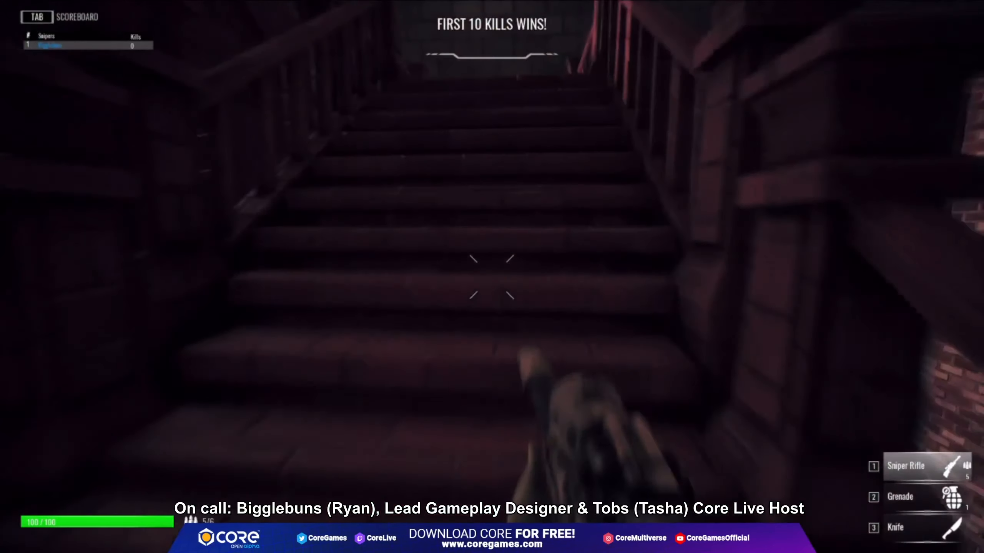
pyautogui.press('w')
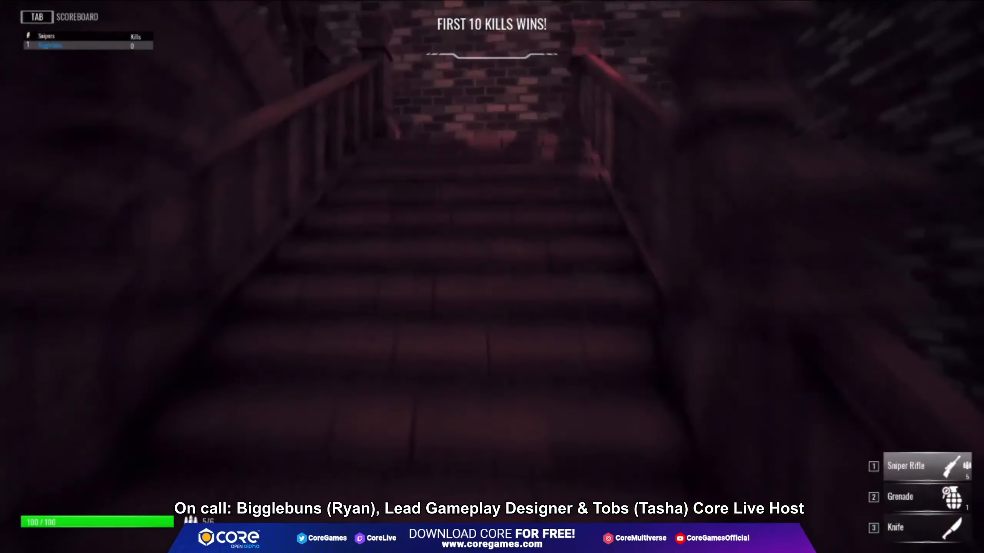
pyautogui.press('w')
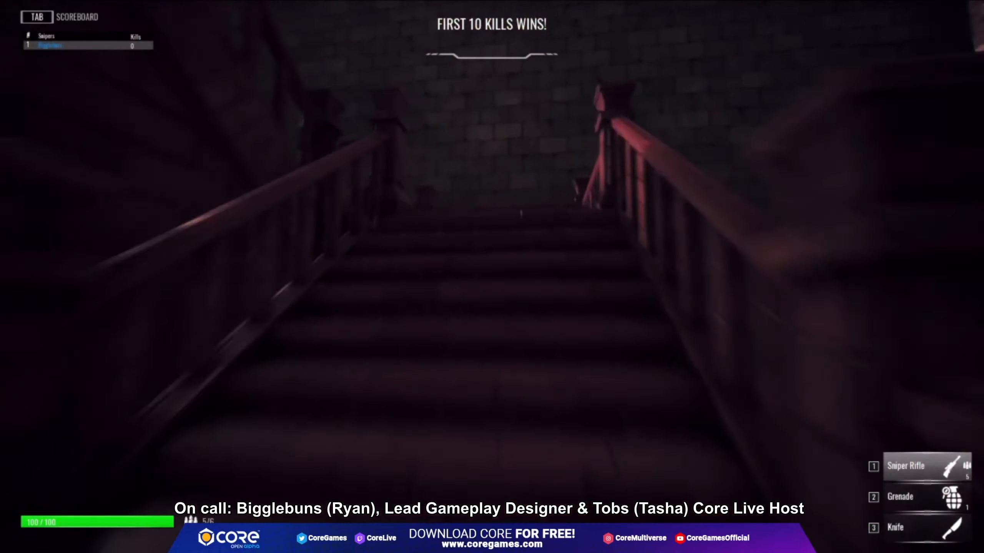
pyautogui.press('w')
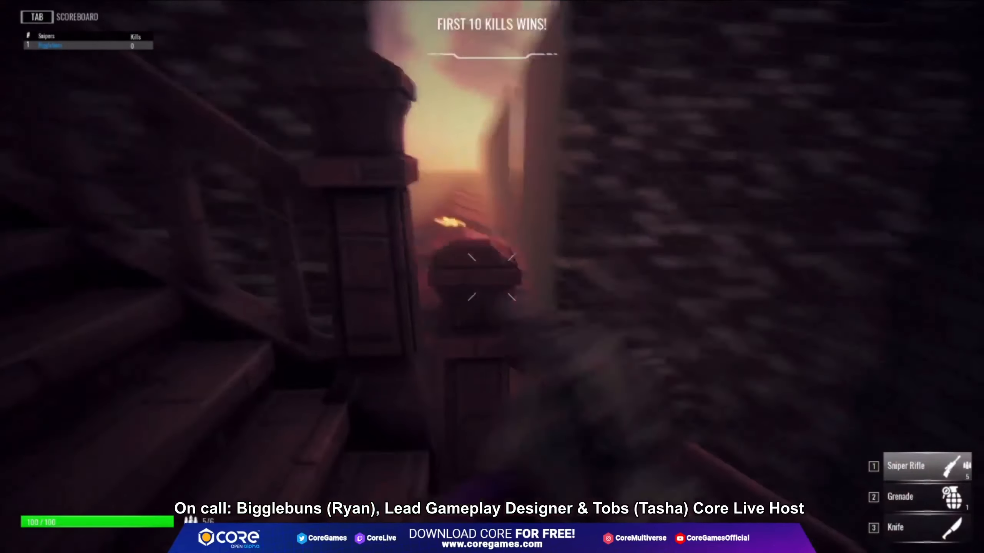
# Profile the view over the village, pause the capture and examine rendering setup, GPU and frame times.
pyautogui.press('F4')
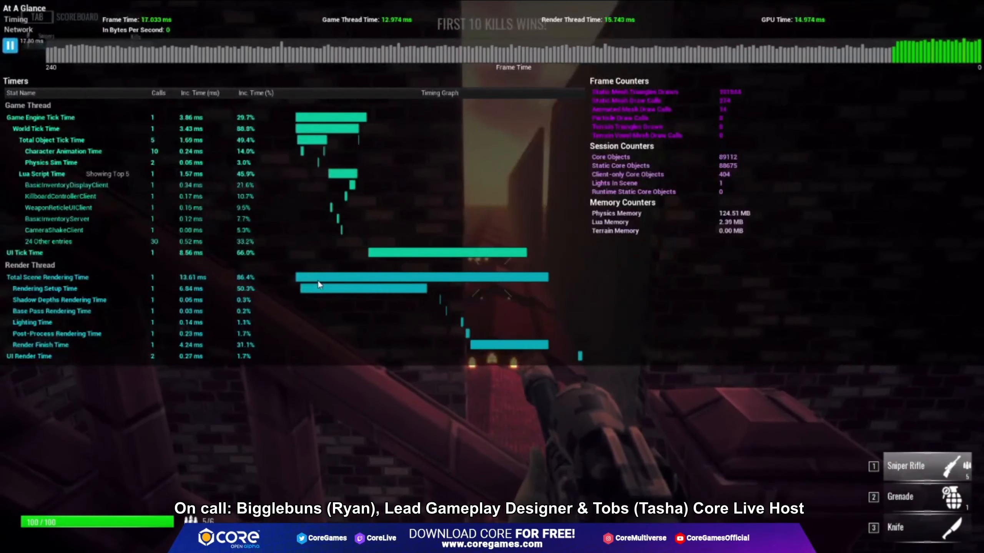
pyautogui.click(12, 46)
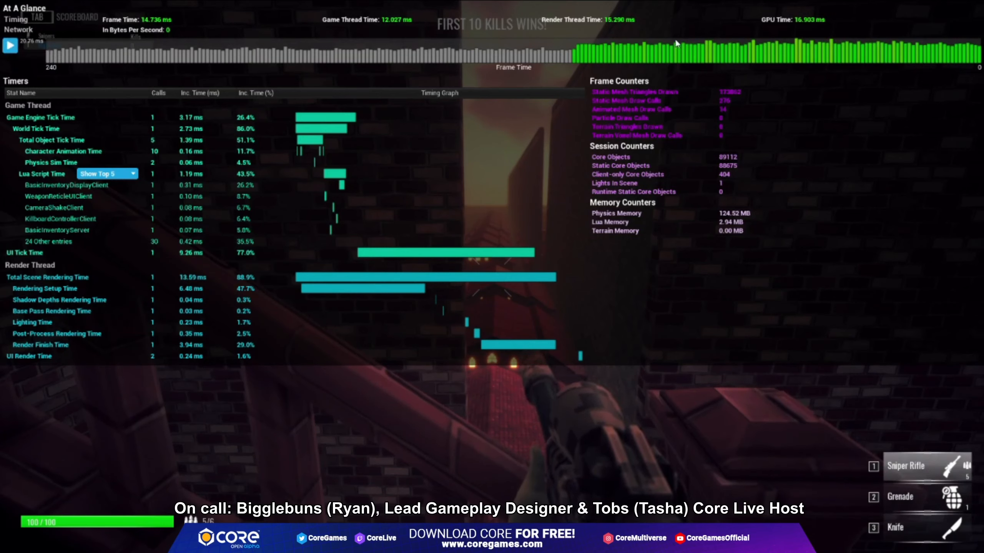
pyautogui.moveTo(33, 288)
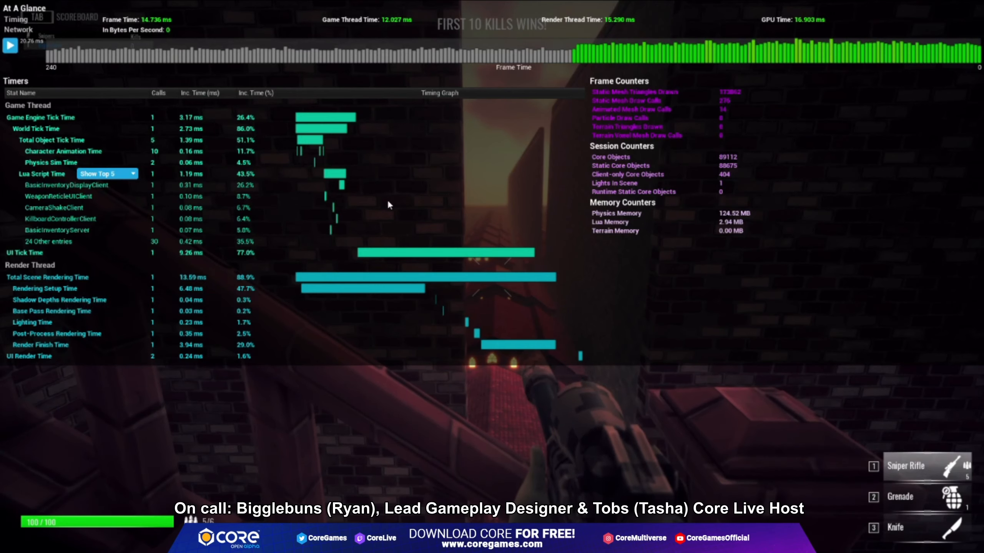
pyautogui.moveTo(783, 26)
pyautogui.moveTo(120, 20)
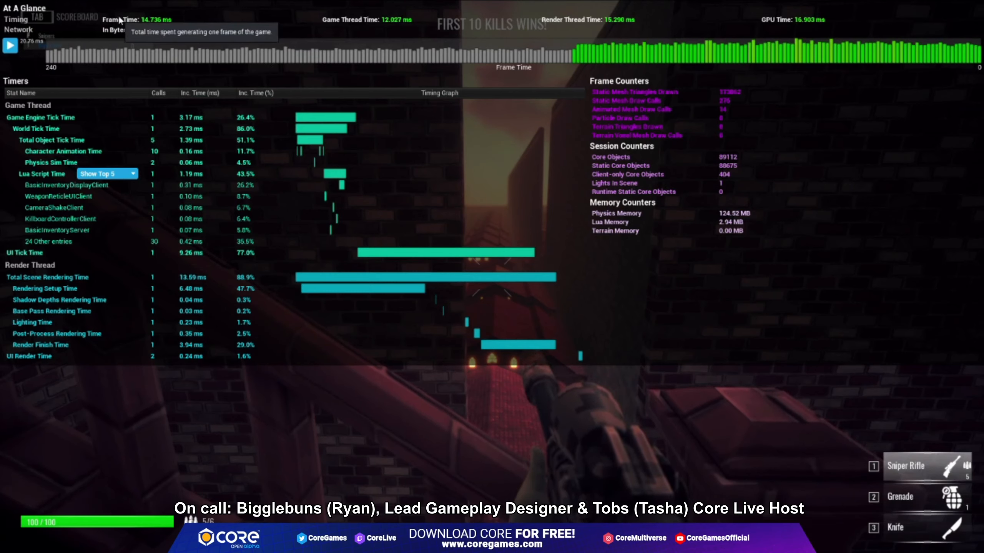
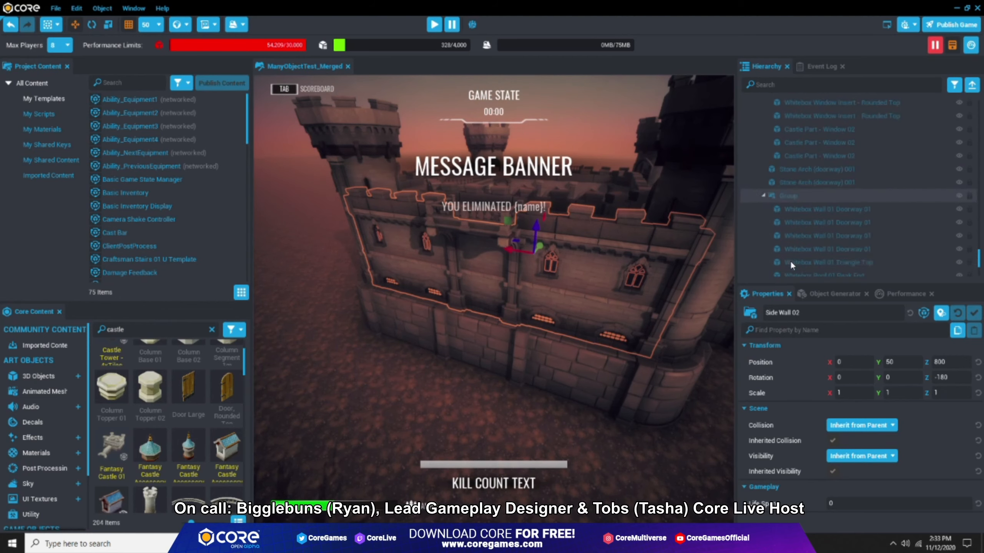
# Browse the hierarchy of ManyObjectTest_Merged to locate the MergedModel inside a House group.
pyautogui.scroll(-10, 797, 258)
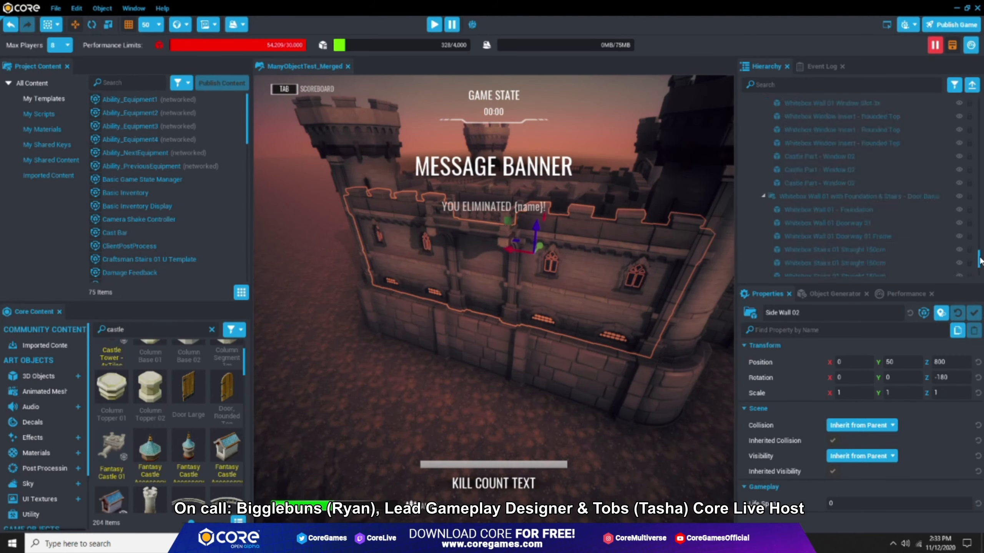
pyautogui.moveTo(979, 259); pyautogui.dragTo(978, 265)
pyautogui.scroll(5, 837, 211)
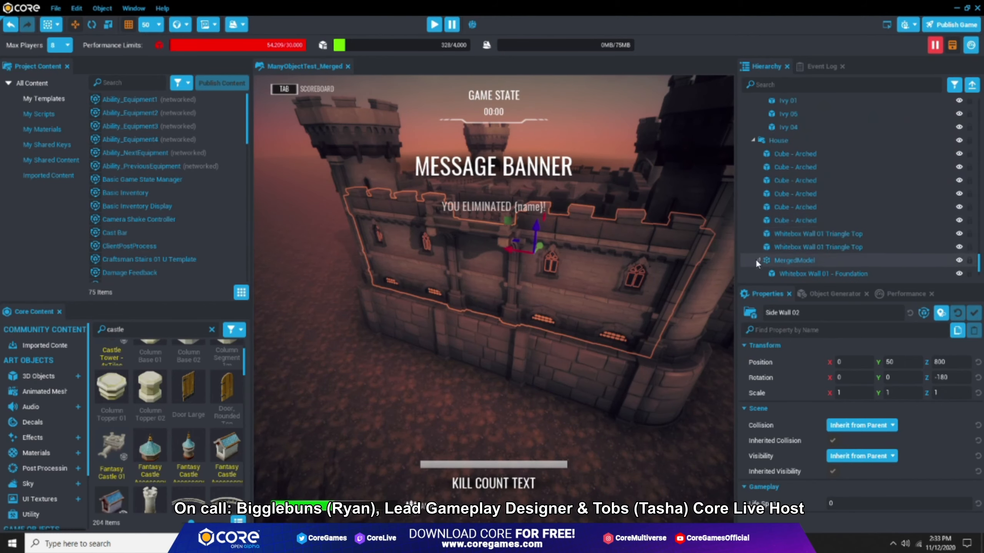
# Browse the rest of the expanded hierarchy, collapse it completely and focus the view on the Fantasy Castle 01 folder.
pyautogui.scroll(-2, 851, 258)
pyautogui.scroll(-4, 930, 263)
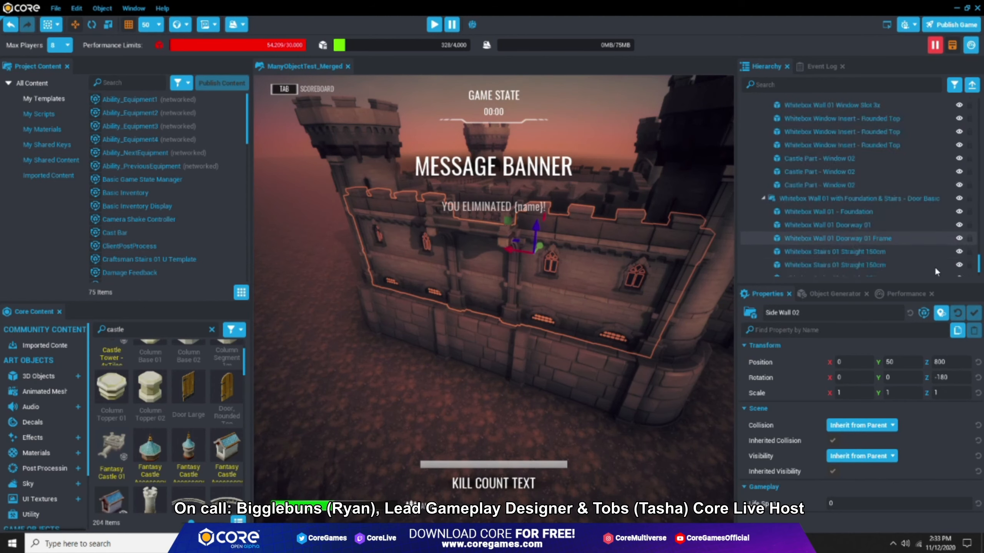
pyautogui.scroll(-8, 929, 260)
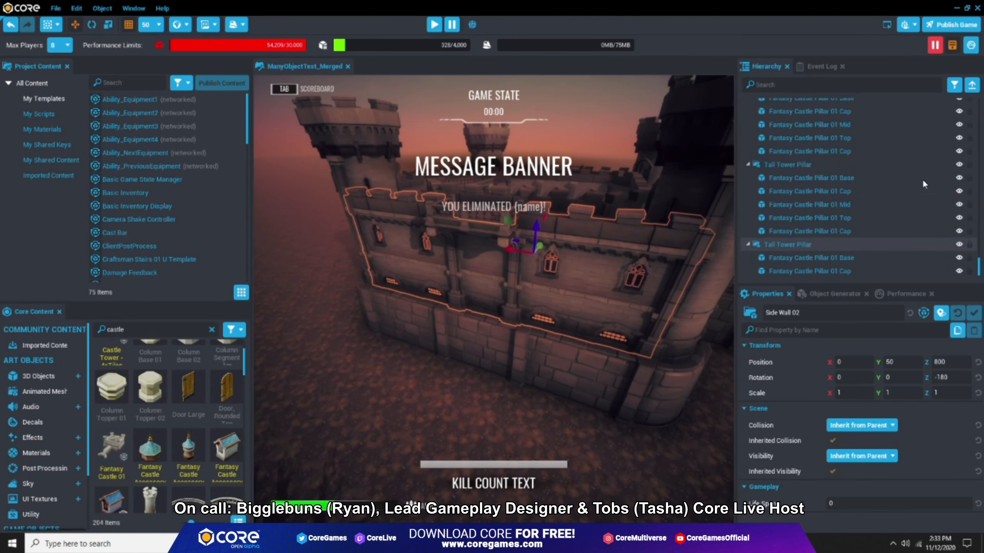
pyautogui.click(972, 84)
pyautogui.doubleClick(772, 271)
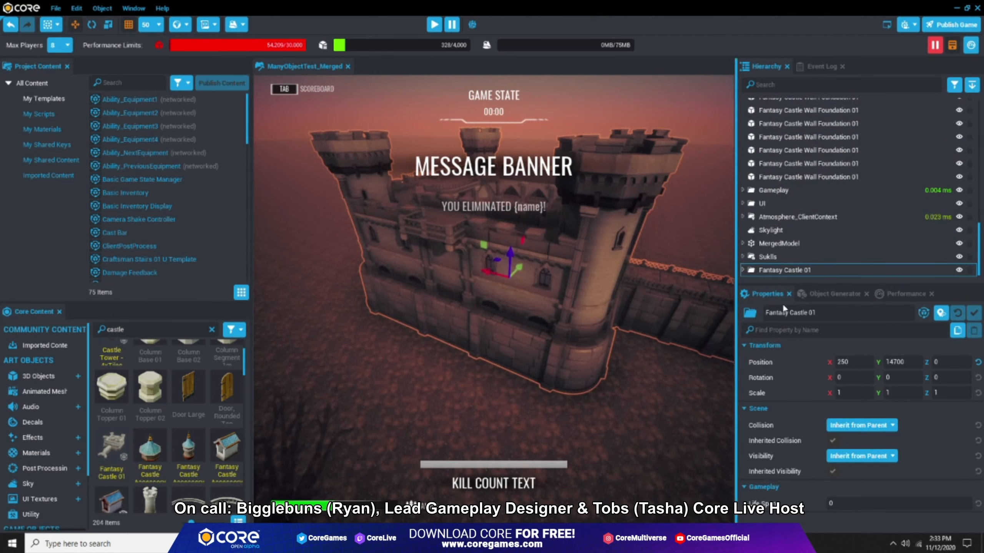
# Inspect the castle and the Suklls group, viewing the surrounding ground and red-roofed houses.
pyautogui.moveTo(671, 283); pyautogui.dragTo(647, 363, button='right')
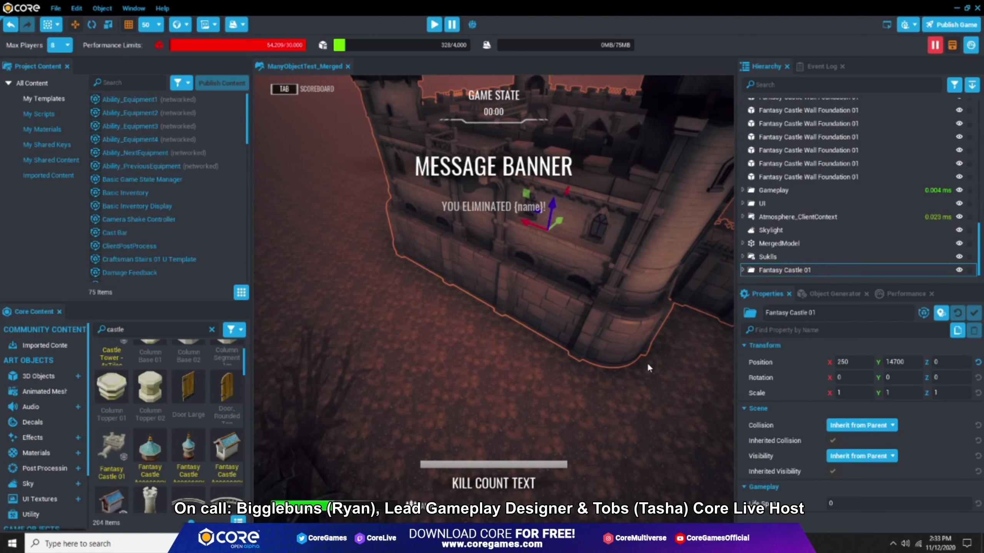
pyautogui.keyDown('alt'); pyautogui.moveTo(649, 361); pyautogui.dragTo(613, 319); pyautogui.keyUp('alt')
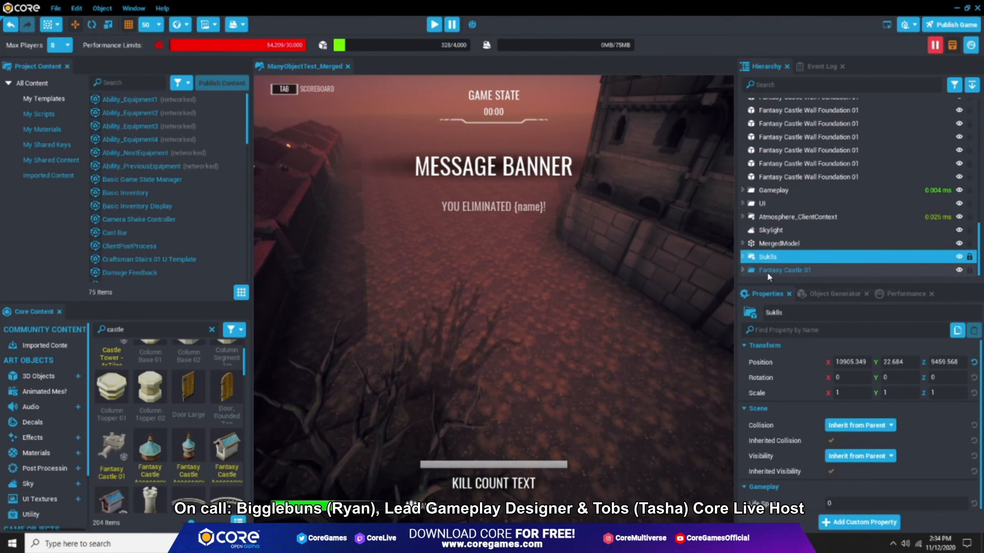
pyautogui.press('f')
pyautogui.keyDown('alt'); pyautogui.moveTo(627, 318); pyautogui.dragTo(542, 237); pyautogui.keyUp('alt')
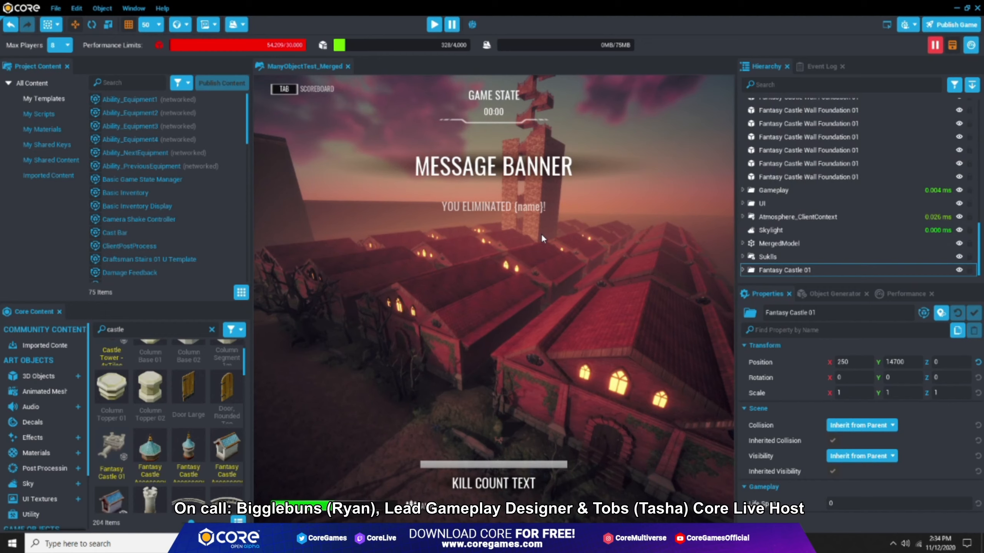
pyautogui.moveTo(474, 274); pyautogui.dragTo(666, 280, button='right')
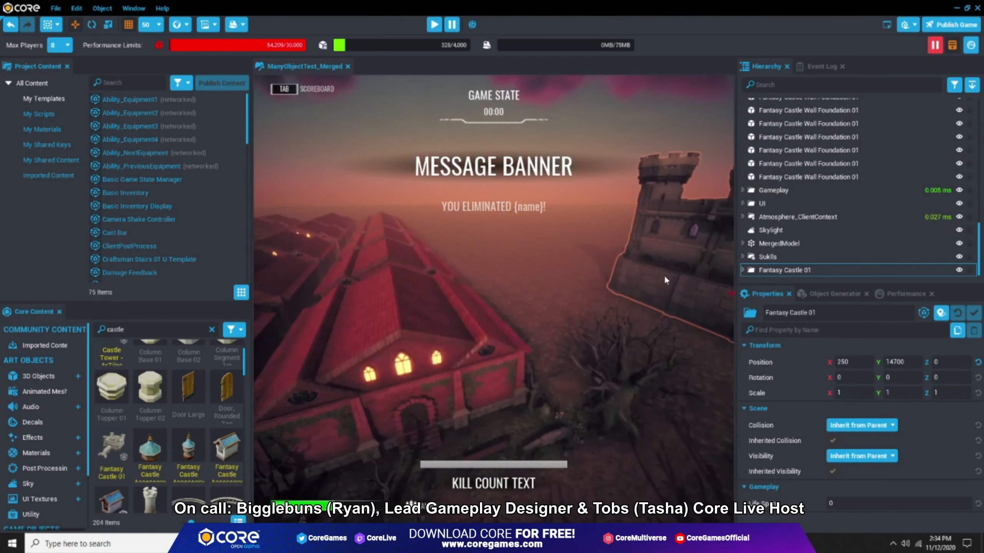
# Select the last MergedModel above the spawn points and check its Aggressive Merge setting.
pyautogui.scroll(5, 822, 196)
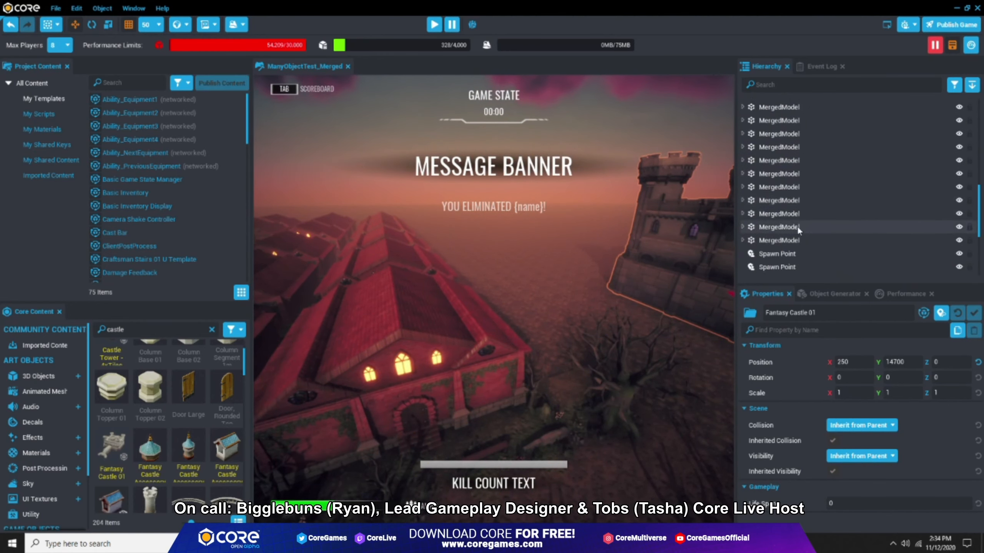
pyautogui.click(780, 233)
pyautogui.click(771, 241)
pyautogui.scroll(-2, 946, 478)
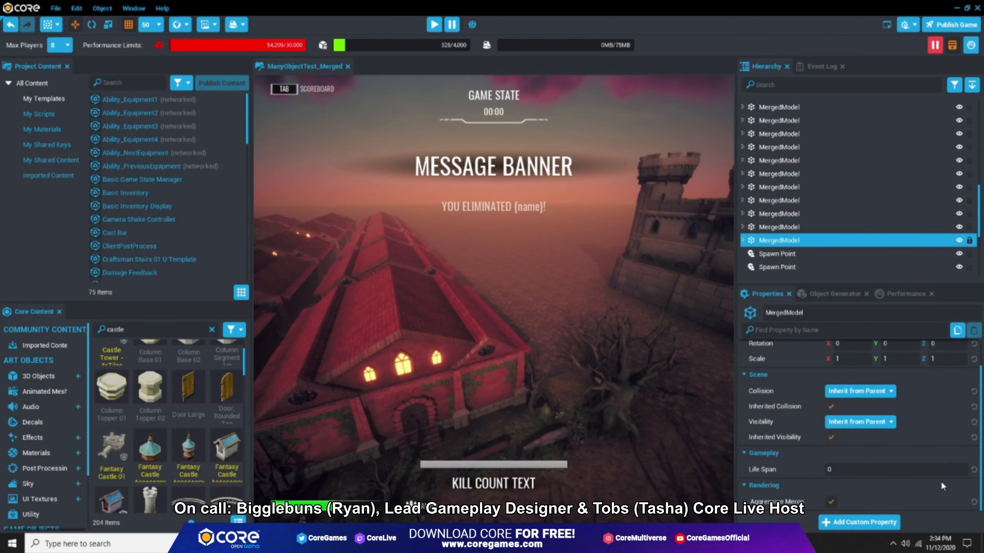
# Delete the Fantasy Castle 01 folder from the scene and save the project.
pyautogui.moveTo(590, 317); pyautogui.dragTo(635, 288, button='right')
pyautogui.scroll(11, 903, 211)
pyautogui.scroll(-10, 833, 259)
pyautogui.click(780, 271)
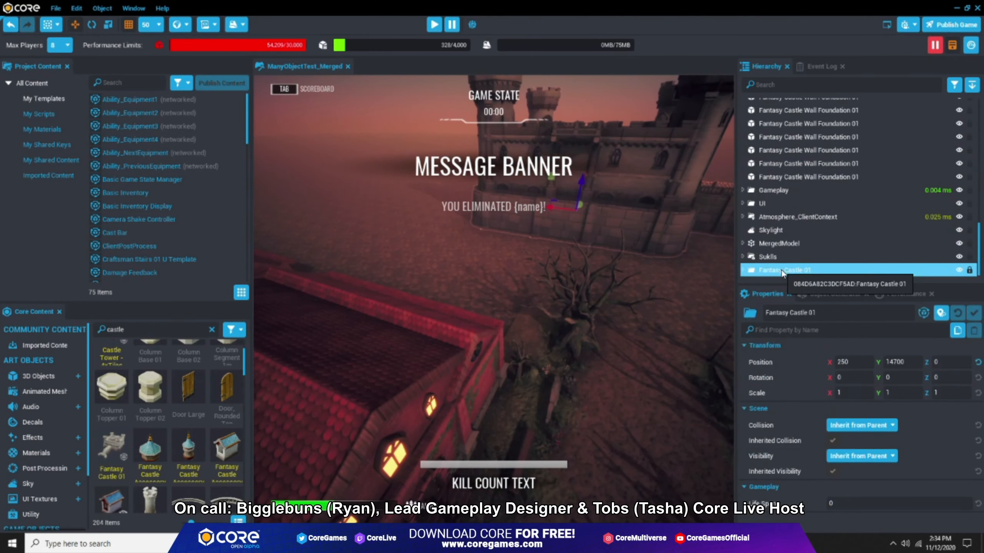
pyautogui.press('Delete')
pyautogui.moveTo(581, 311); pyautogui.dragTo(475, 317, button='right')
pyautogui.hotkey('ctrl', 's')
# Turn off Aggressive Merge on the first MergedModel, the parent of the selected HouseGroup, and save the project.
pyautogui.press('v')
pyautogui.click(475, 317)
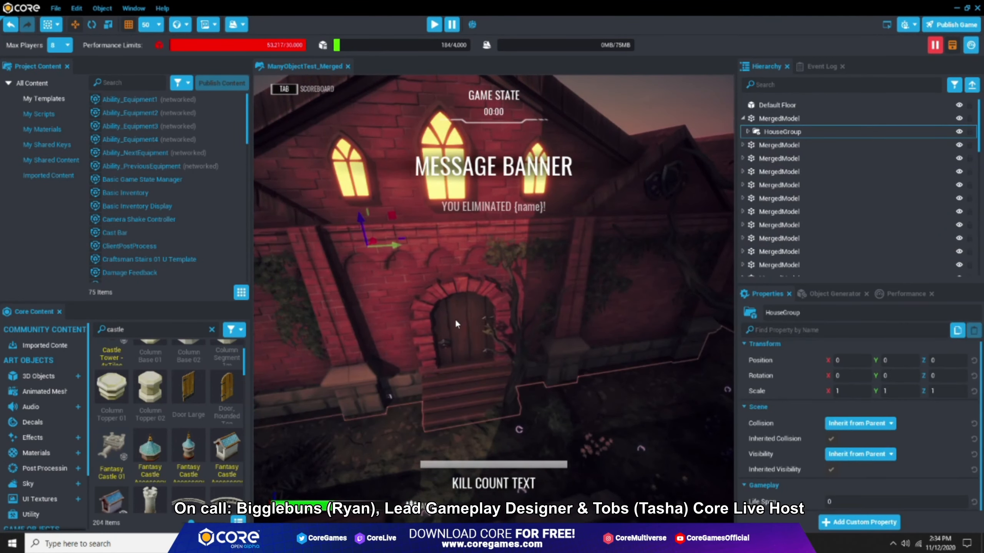
pyautogui.click(765, 119)
pyautogui.scroll(-2, 890, 475)
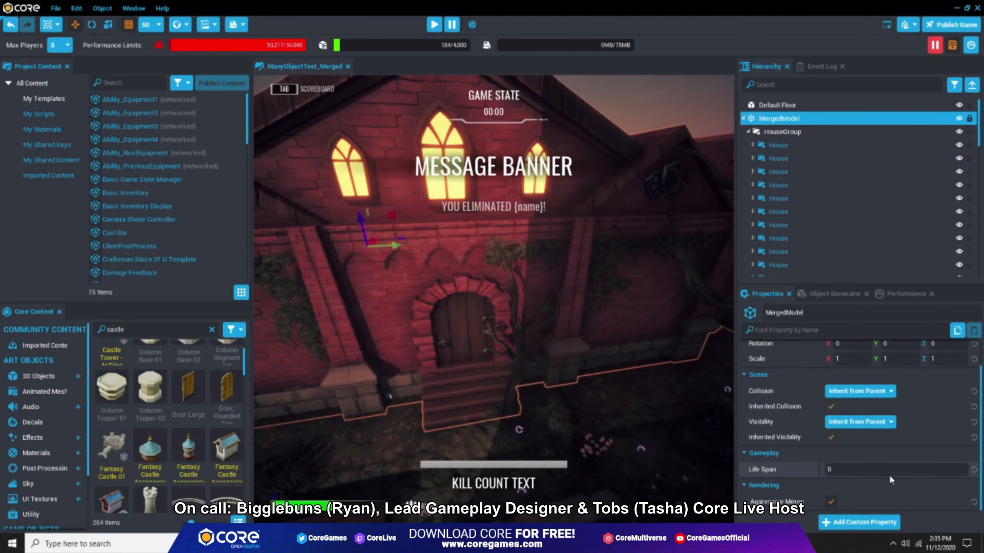
pyautogui.click(830, 503)
pyautogui.moveTo(566, 383); pyautogui.dragTo(538, 340, button='right')
pyautogui.moveTo(659, 180); pyautogui.dragTo(641, 218, button='right')
pyautogui.click(665, 165)
pyautogui.hotkey('ctrl', 's')
pyautogui.moveTo(542, 176); pyautogui.dragTo(343, 205, button='right')
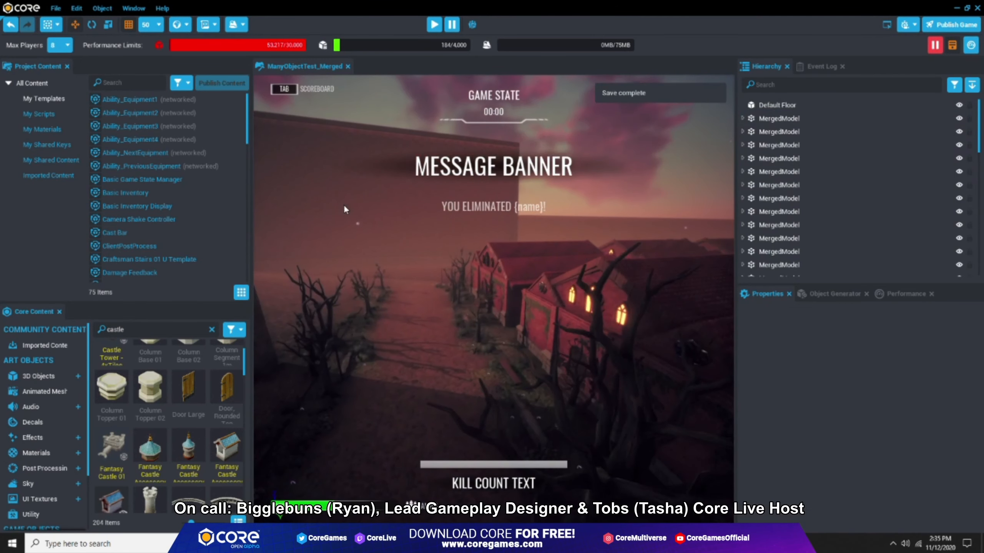
# Check the first MergedModel's settings, examine the HouseGroup and first House inside the last MergedModel, and collapse that branch.
pyautogui.click(782, 119)
pyautogui.scroll(-5, 828, 200)
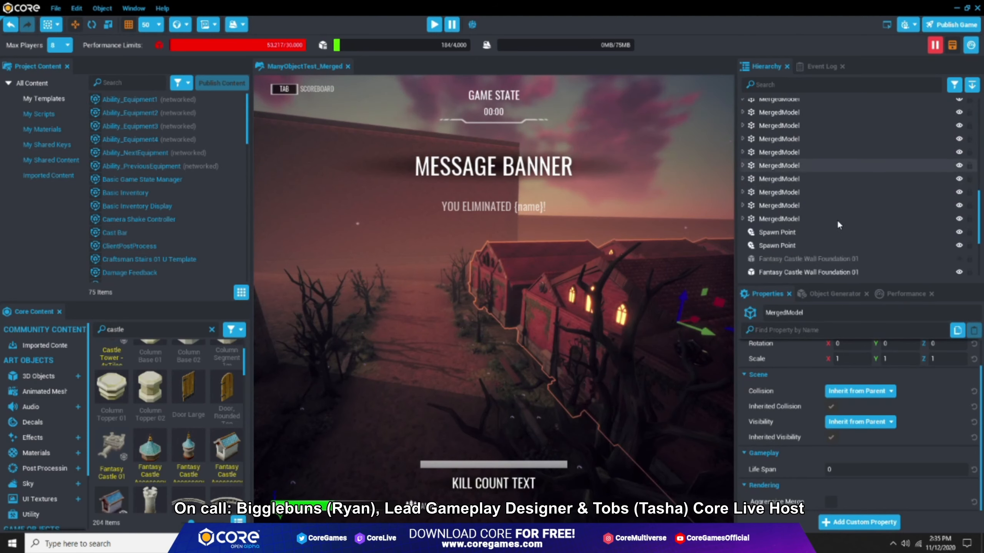
pyautogui.click(743, 186)
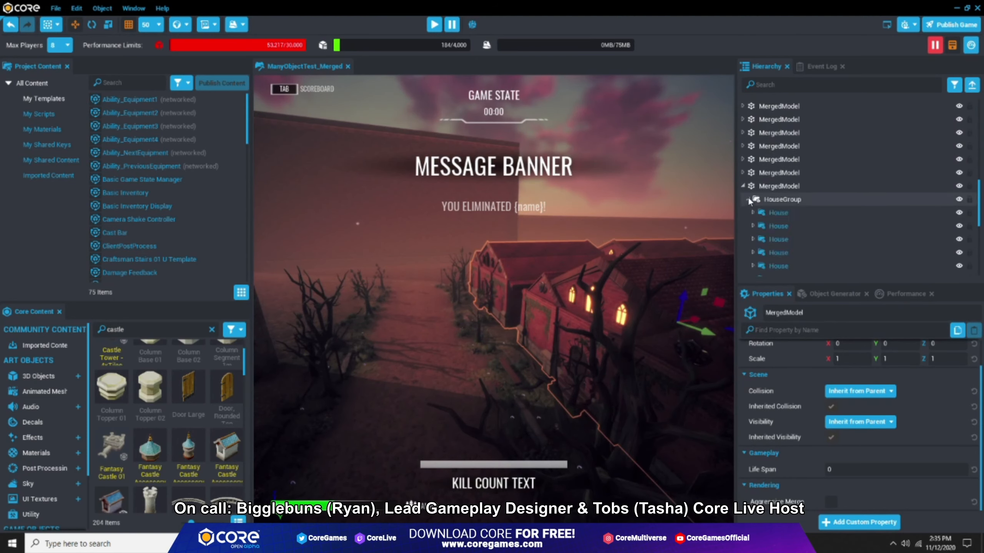
pyautogui.click(748, 198)
pyautogui.click(752, 213)
pyautogui.scroll(-1, 810, 206)
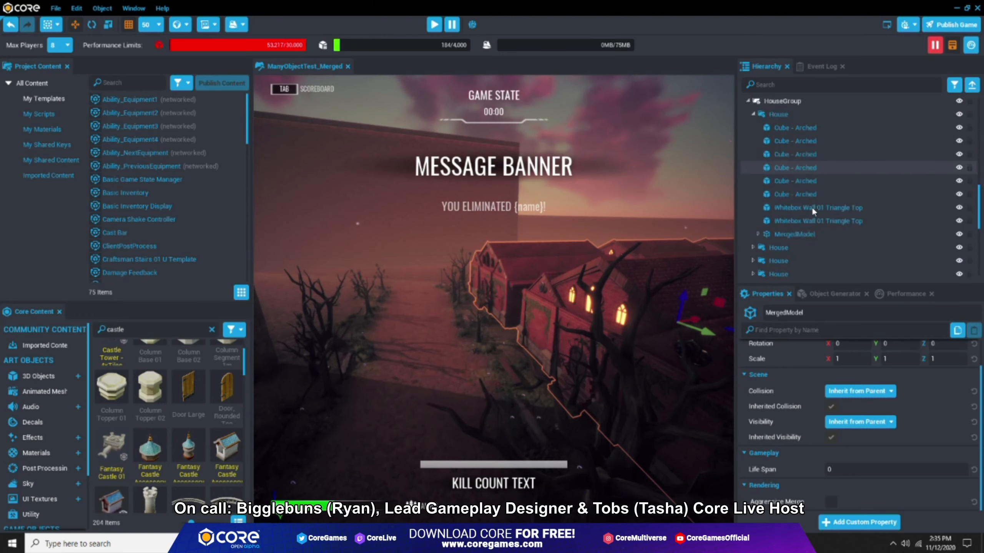
pyautogui.click(792, 210)
pyautogui.click(778, 196)
pyautogui.doubleClick(784, 183)
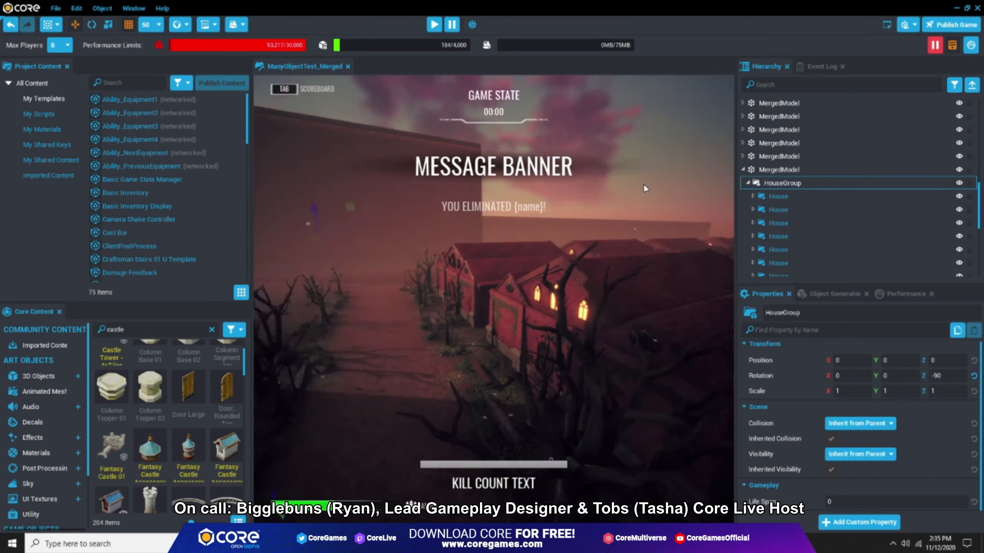
pyautogui.click(743, 170)
pyautogui.moveTo(612, 209); pyautogui.dragTo(501, 244, button='right')
pyautogui.press('Escape')
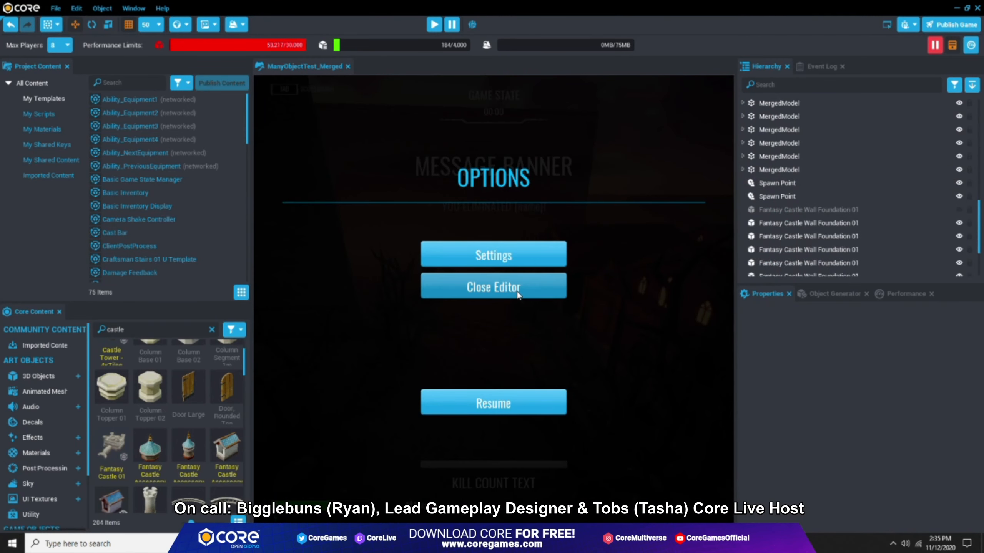
pyautogui.press('Escape')
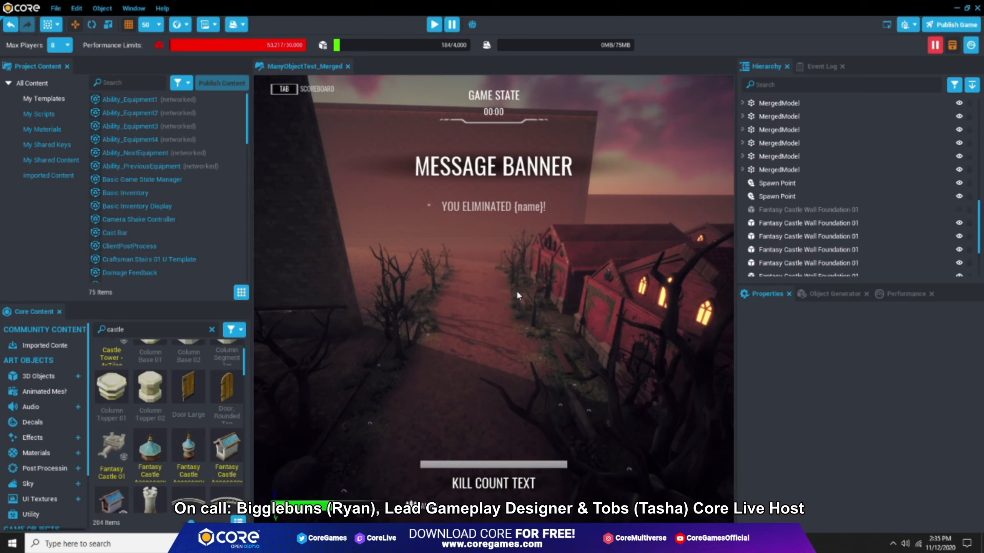
# Expand the last MergedModel, its HouseGroup and the first House to list the house's parts.
pyautogui.click(743, 169)
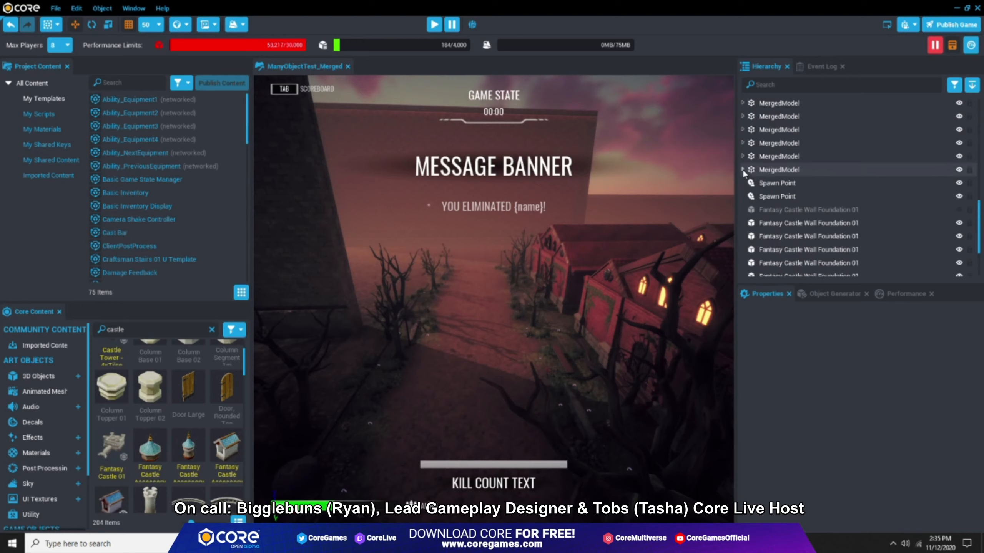
pyautogui.click(748, 182)
pyautogui.click(748, 182)
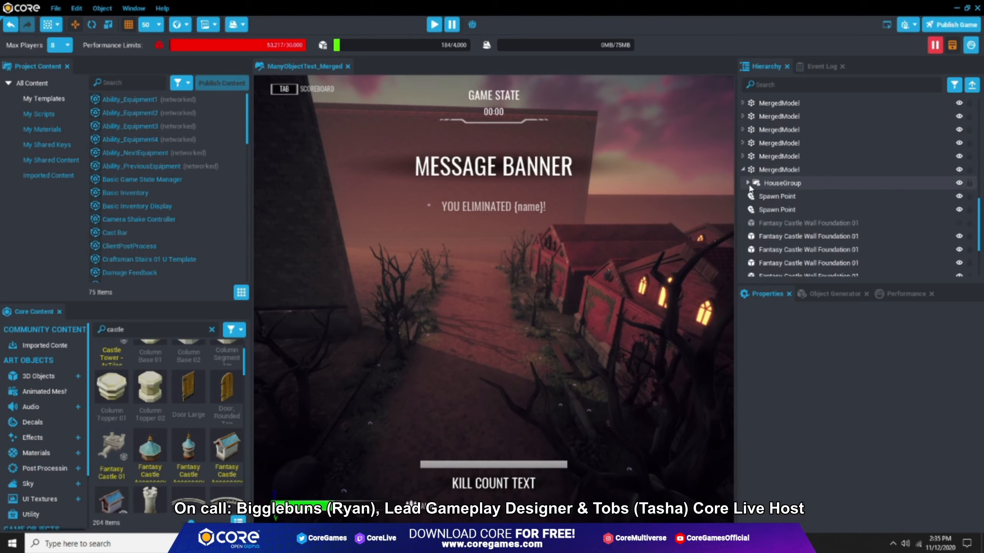
pyautogui.click(748, 182)
pyautogui.click(753, 196)
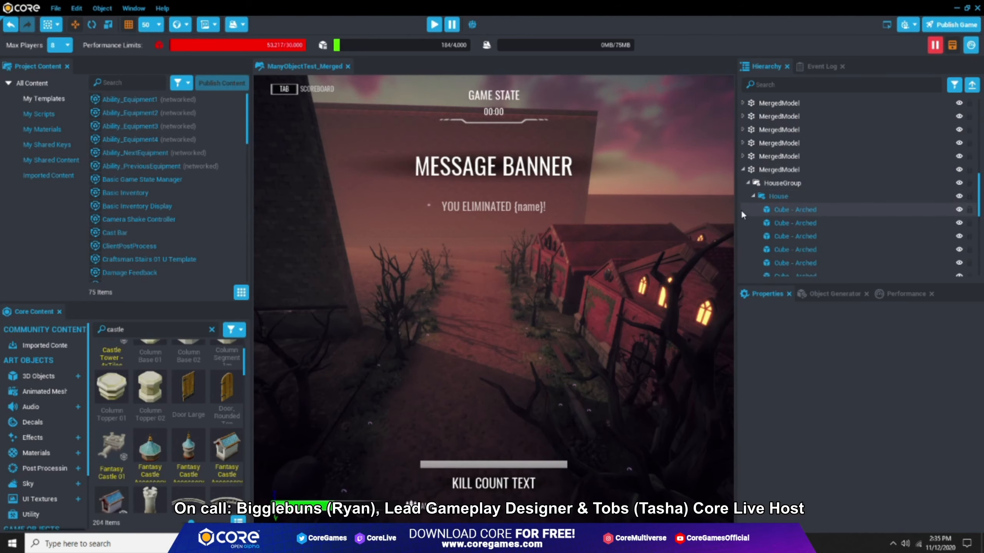
pyautogui.scroll(-2, 885, 235)
# View the house front and compare the second Whitebox Wall 01 Triangle Top with the MergedModel nested in the House.
pyautogui.moveTo(483, 254); pyautogui.dragTo(528, 220, button='right')
pyautogui.click(796, 222)
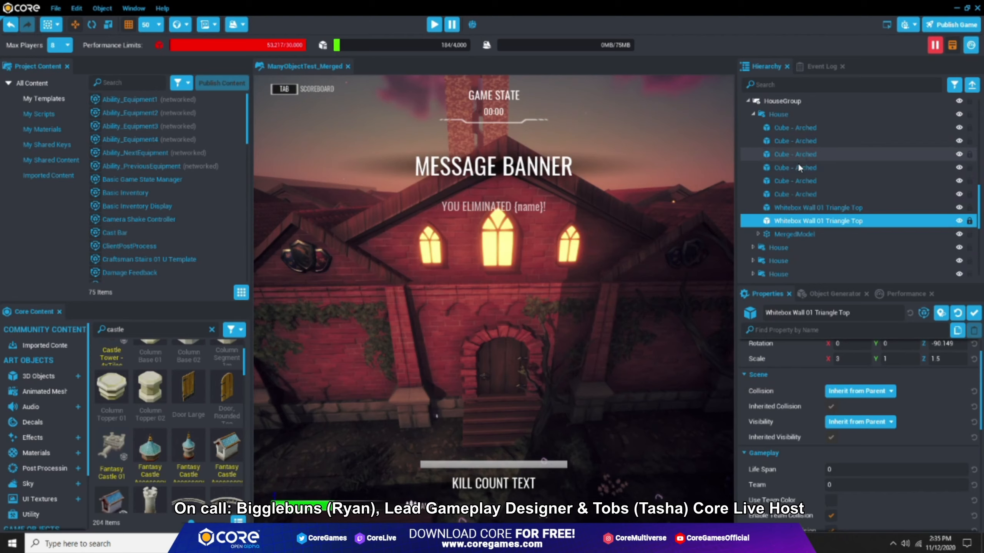
pyautogui.click(781, 235)
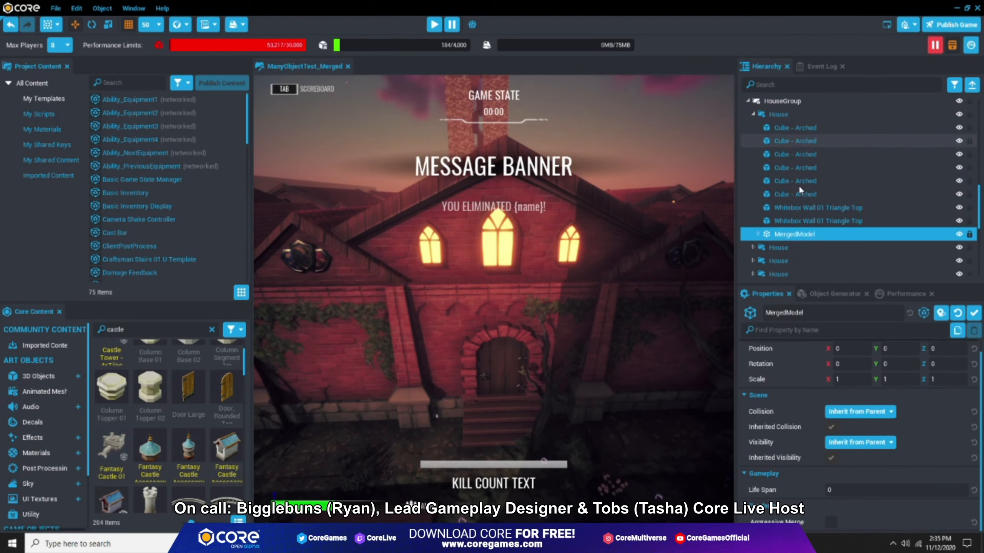
pyautogui.click(804, 224)
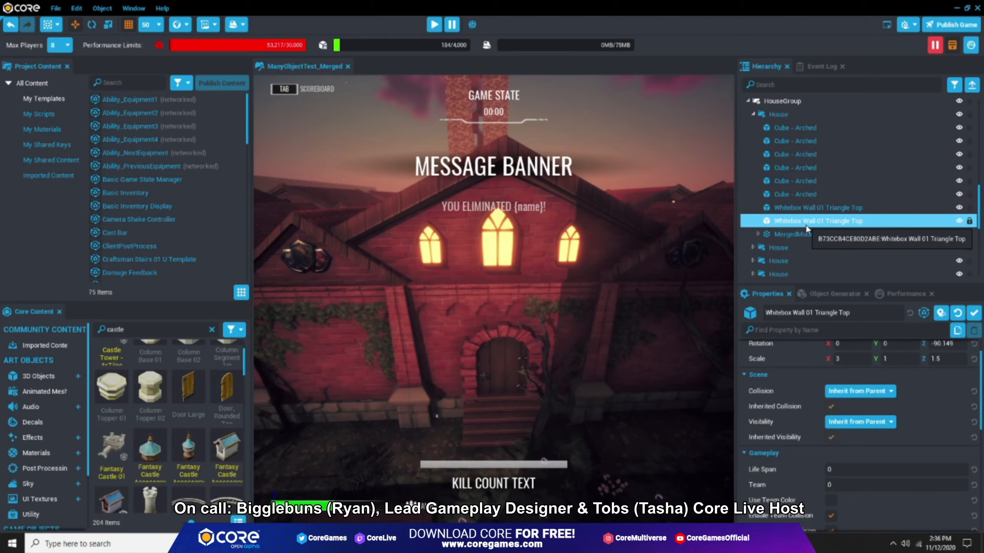
# Focus on the first Cube - Arched, examine its mesh and material properties, and select all six Cube - Arched objects.
pyautogui.doubleClick(793, 128)
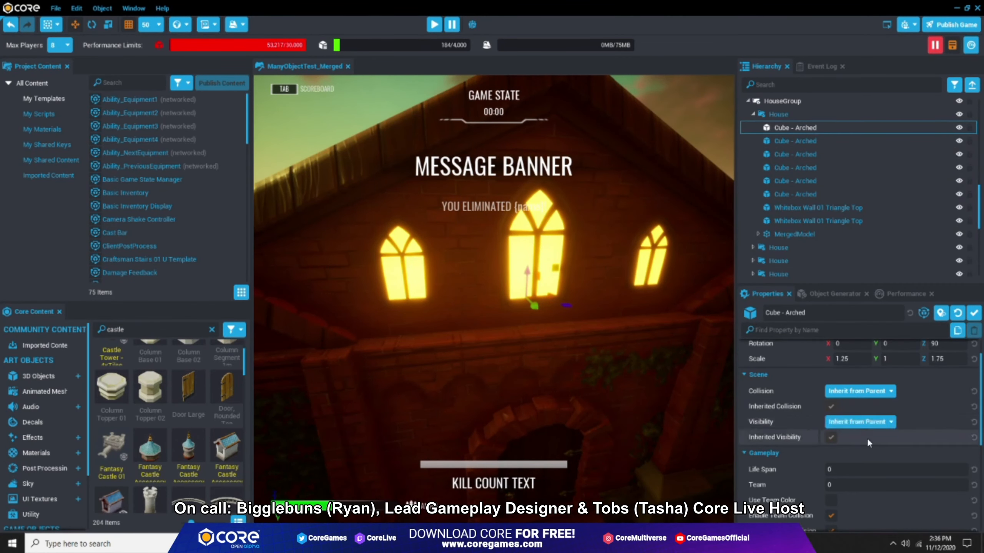
pyautogui.scroll(-3, 868, 419)
pyautogui.scroll(-3, 858, 406)
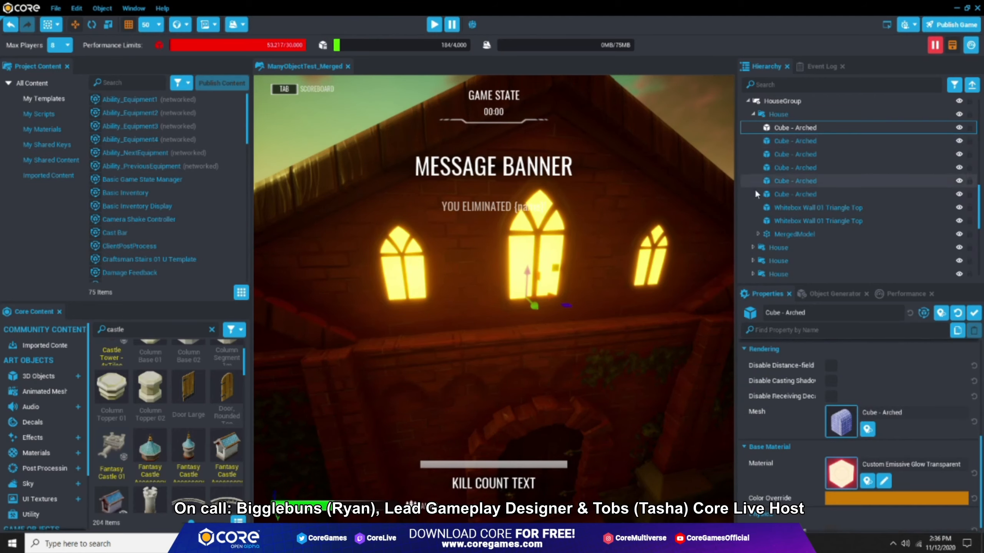
pyautogui.scroll(-5, 560, 268)
pyautogui.keyDown('shift'); pyautogui.click(787, 194); pyautogui.keyUp('shift')
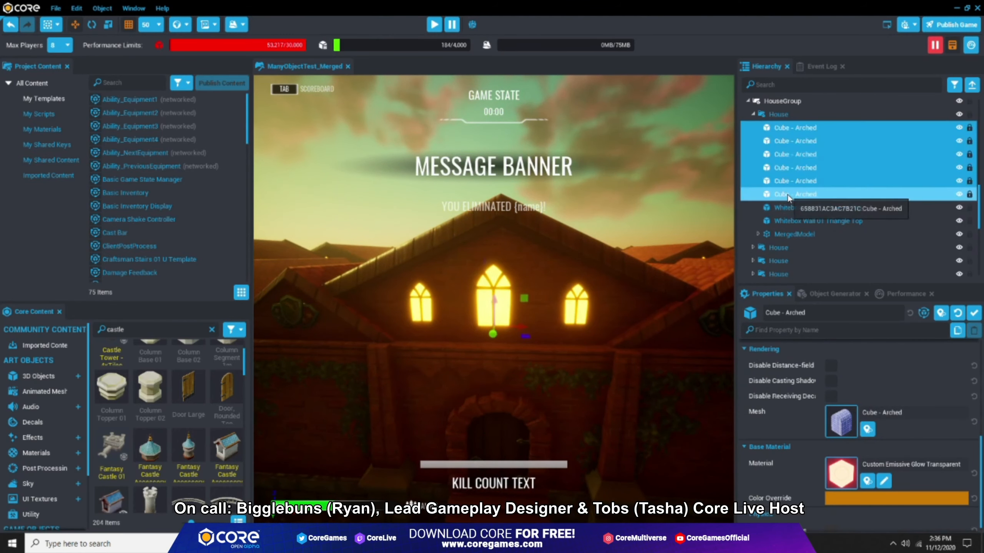
# Select both Whitebox Wall 01 Triangle Top objects and examine them on the house gable.
pyautogui.click(803, 220)
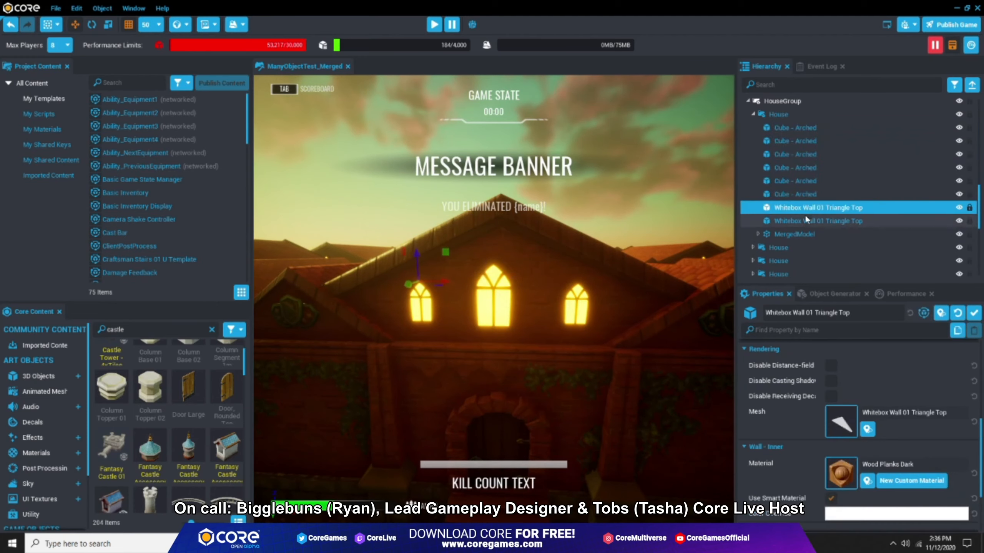
pyautogui.moveTo(434, 254); pyautogui.dragTo(550, 233, button='right')
pyautogui.click(789, 208)
pyautogui.keyDown('shift'); pyautogui.click(790, 219); pyautogui.keyUp('shift')
pyautogui.moveTo(714, 229); pyautogui.dragTo(619, 252, button='right')
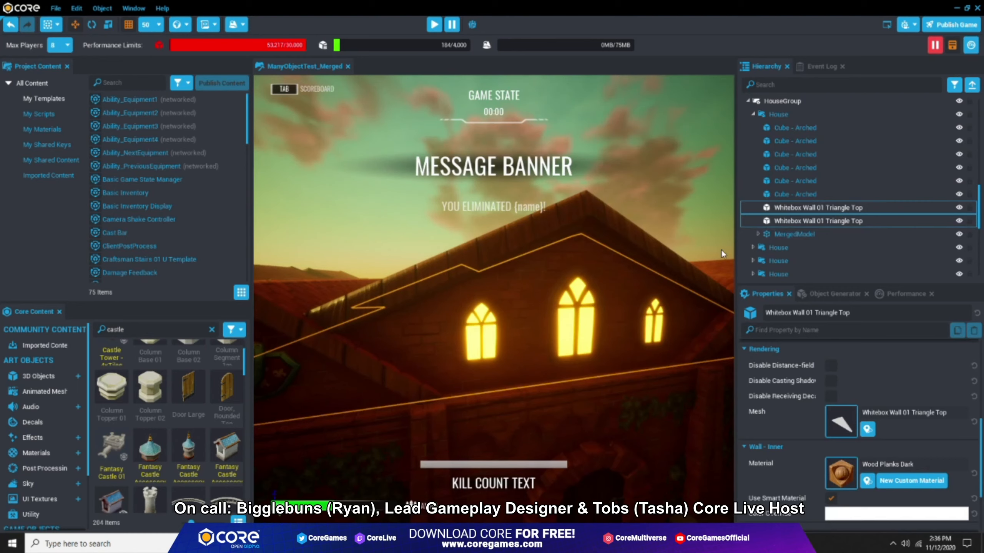
# Select all the unmerged parts of the House, from the second Whitebox Wall 01 Triangle Top to the first Cube - Arched.
pyautogui.click(790, 234)
pyautogui.click(796, 220)
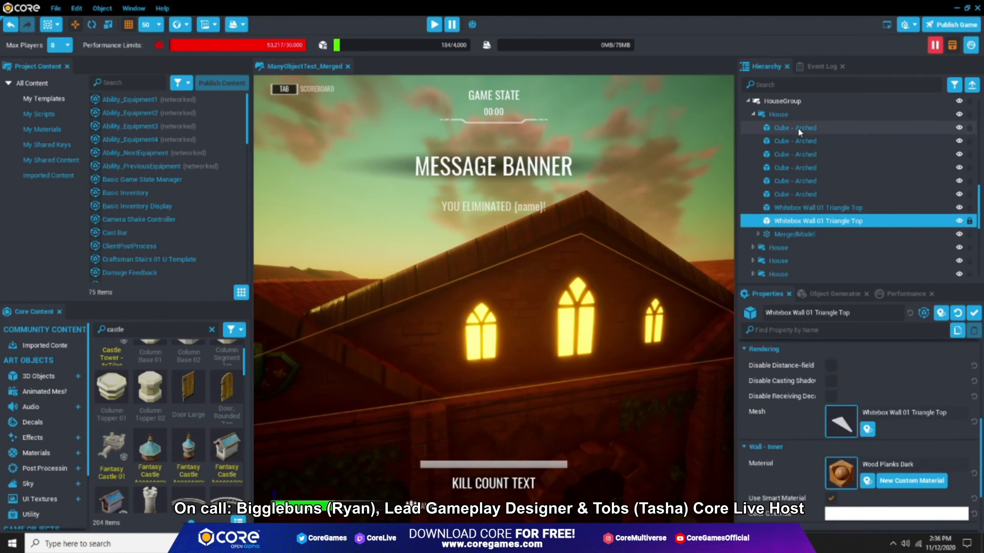
pyautogui.keyDown('shift'); pyautogui.click(798, 127); pyautogui.keyUp('shift')
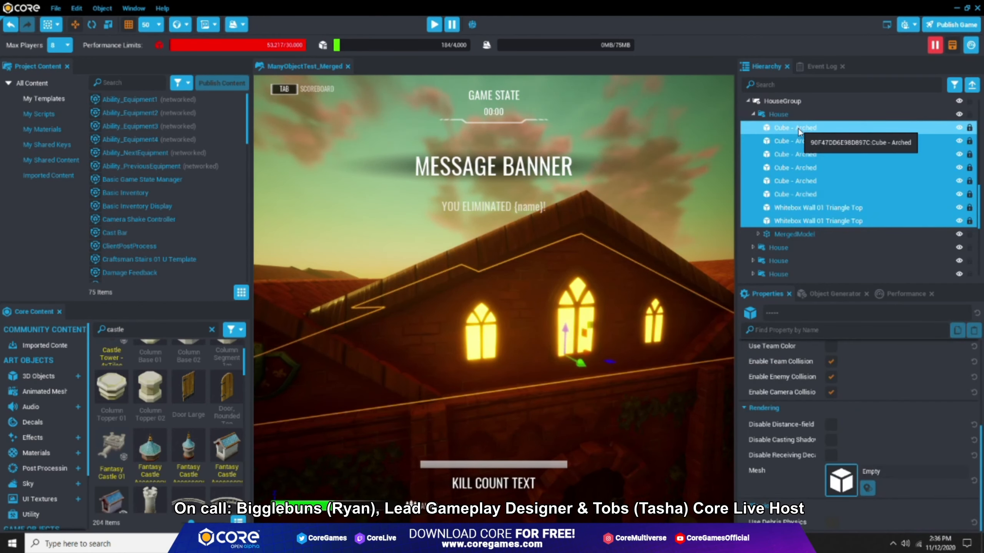
# Show the object counts for the MergedModel nested in the House and close the report.
pyautogui.click(777, 235)
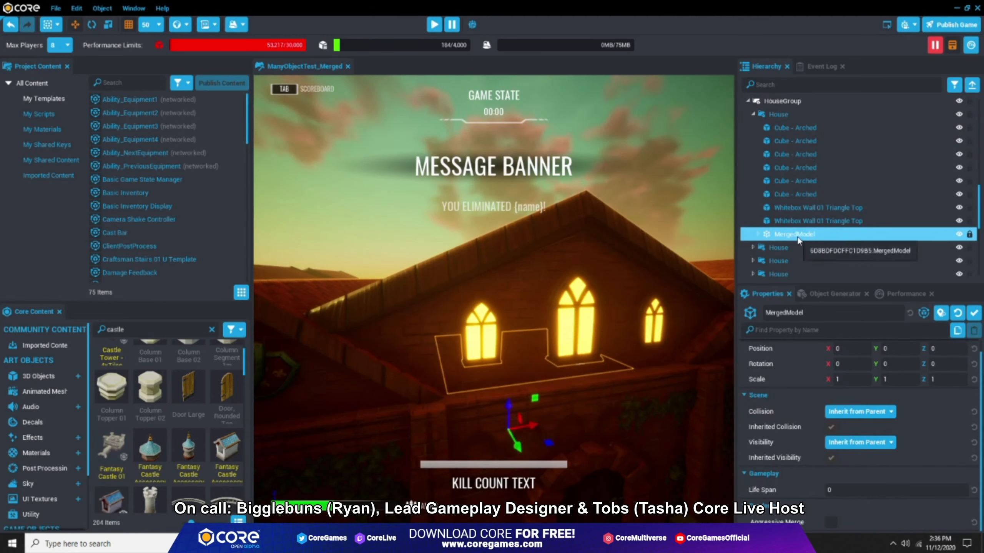
pyautogui.rightClick(798, 237)
pyautogui.click(850, 503)
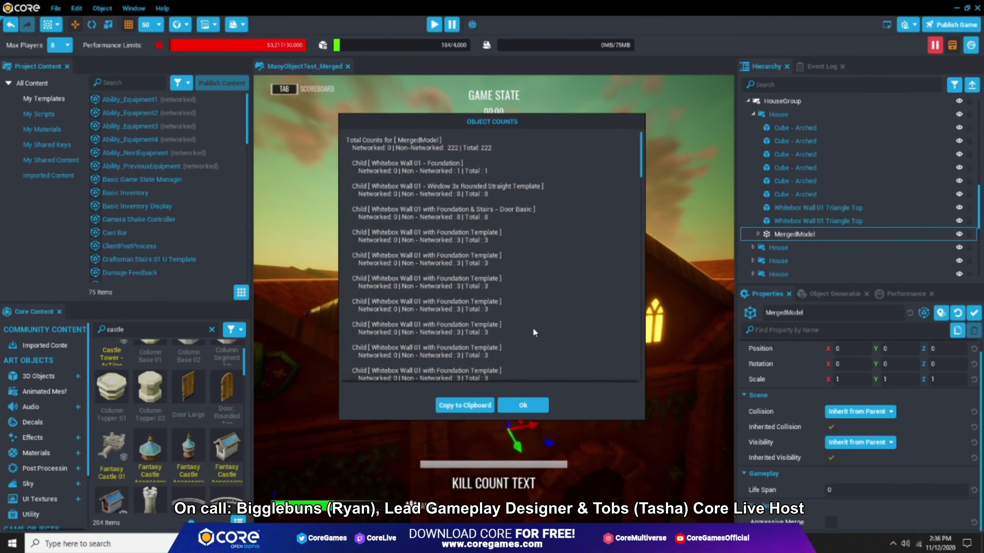
pyautogui.click(522, 406)
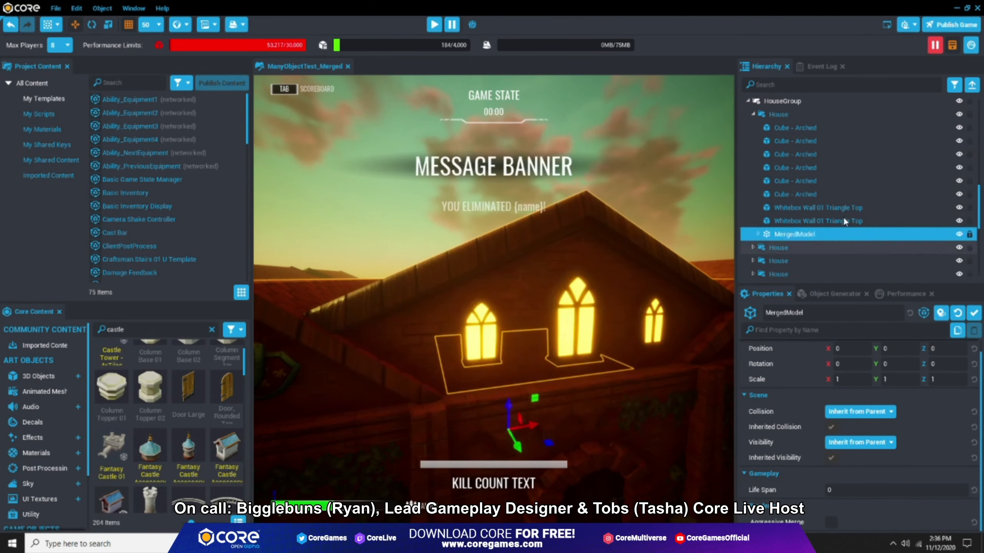
# Examine the contents of the MergedModel in the second House and leave both Houses collapsed in the hierarchy.
pyautogui.click(782, 115)
pyautogui.click(753, 115)
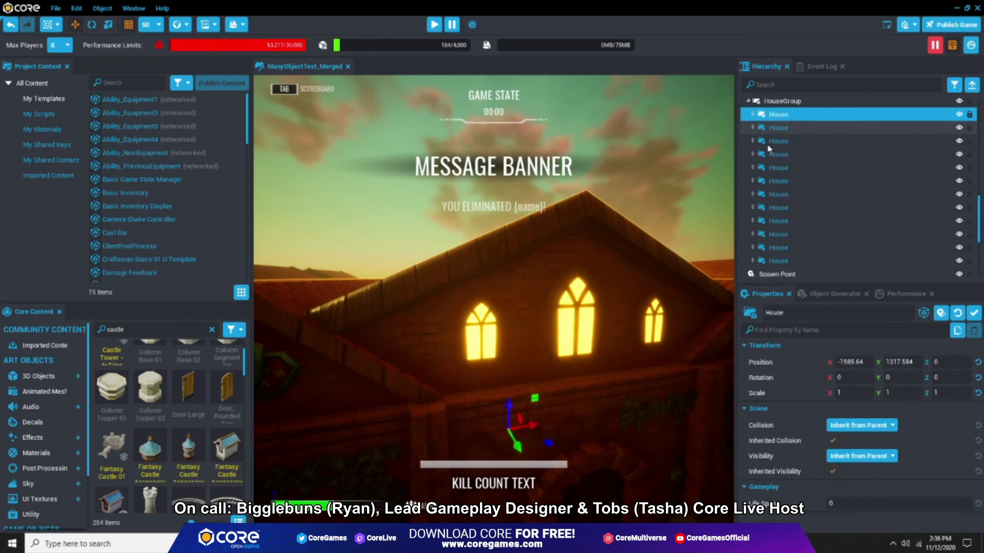
pyautogui.click(752, 128)
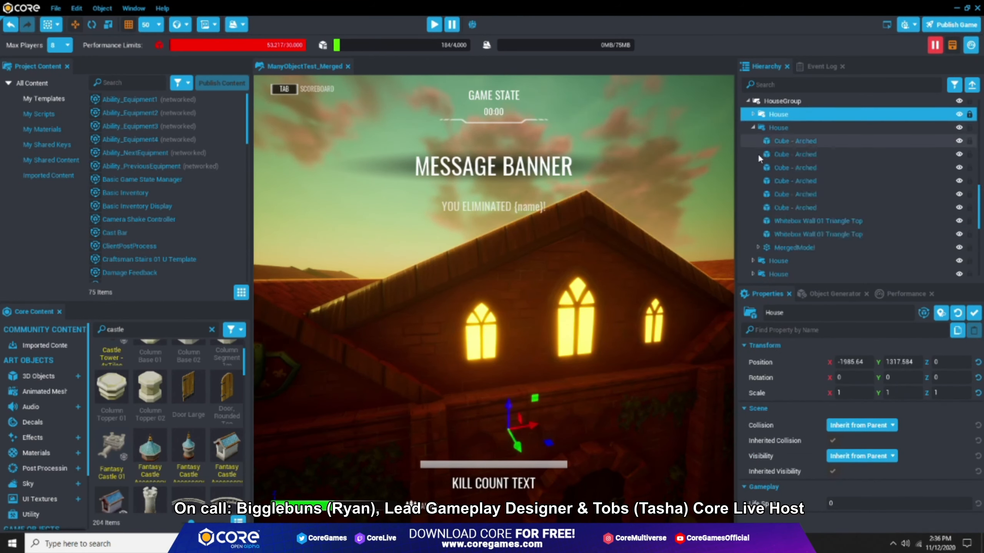
pyautogui.click(765, 248)
pyautogui.scroll(-3, 835, 243)
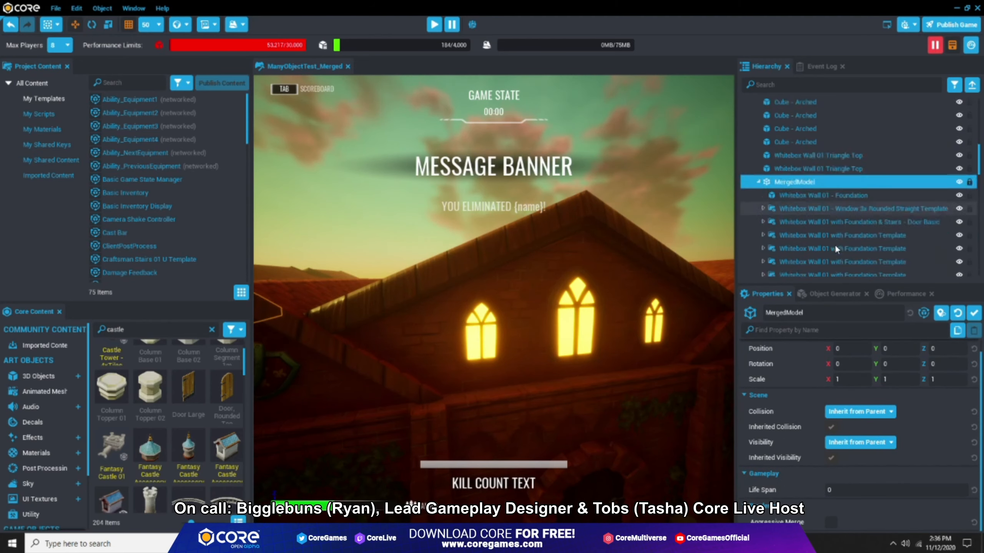
pyautogui.click(759, 150)
pyautogui.scroll(3, 848, 258)
pyautogui.click(784, 140)
pyautogui.moveTo(492, 294); pyautogui.dragTo(509, 293, button='right')
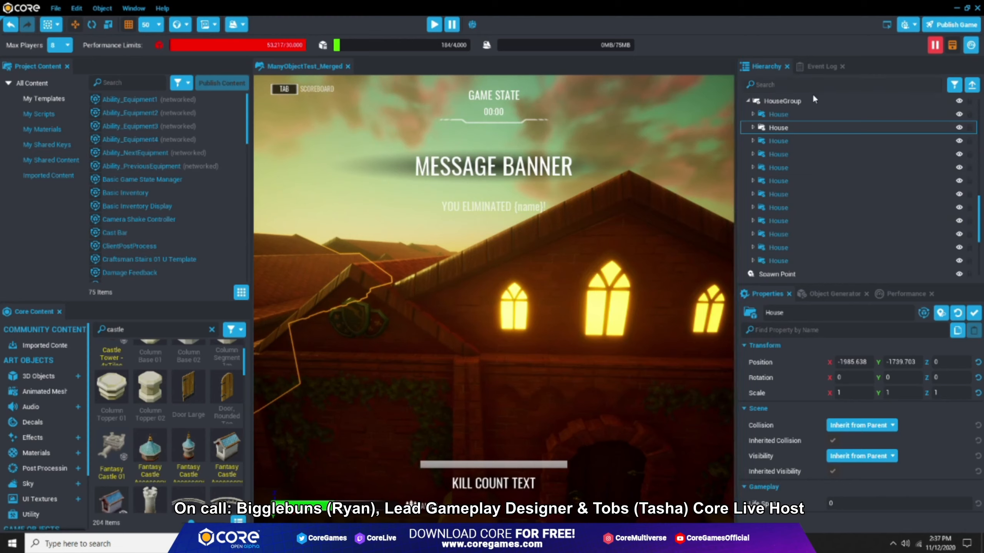
# Examine the first House's MergedModel in the viewport and focus on its Whitebox Wall 01 - Foundation piece.
pyautogui.click(774, 114)
pyautogui.click(752, 114)
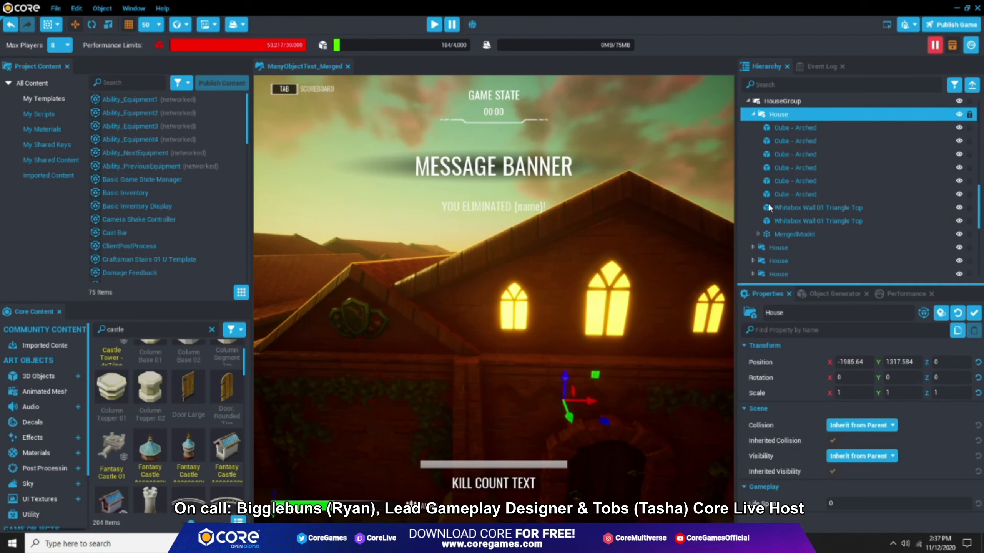
pyautogui.click(794, 234)
pyautogui.press('f')
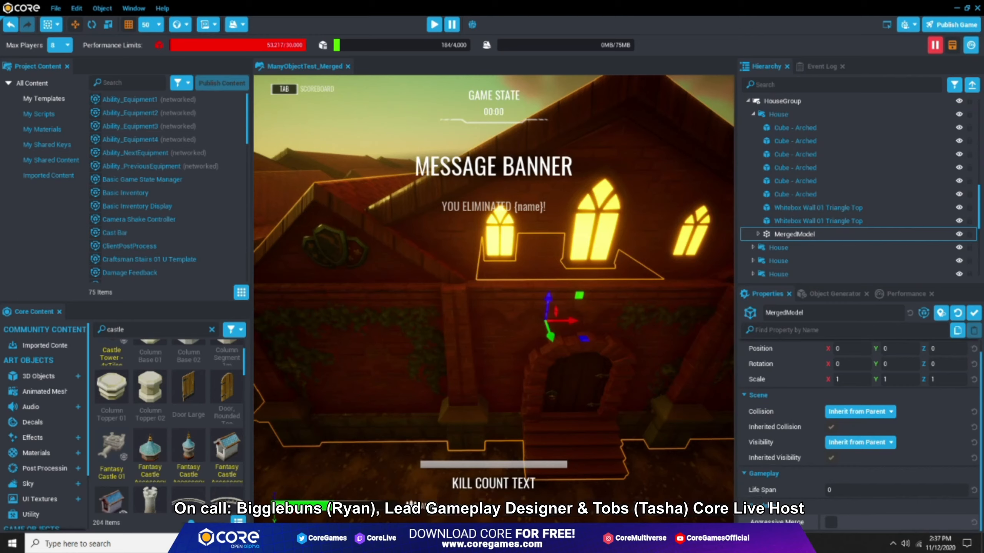
pyautogui.click(789, 153)
pyautogui.click(758, 233)
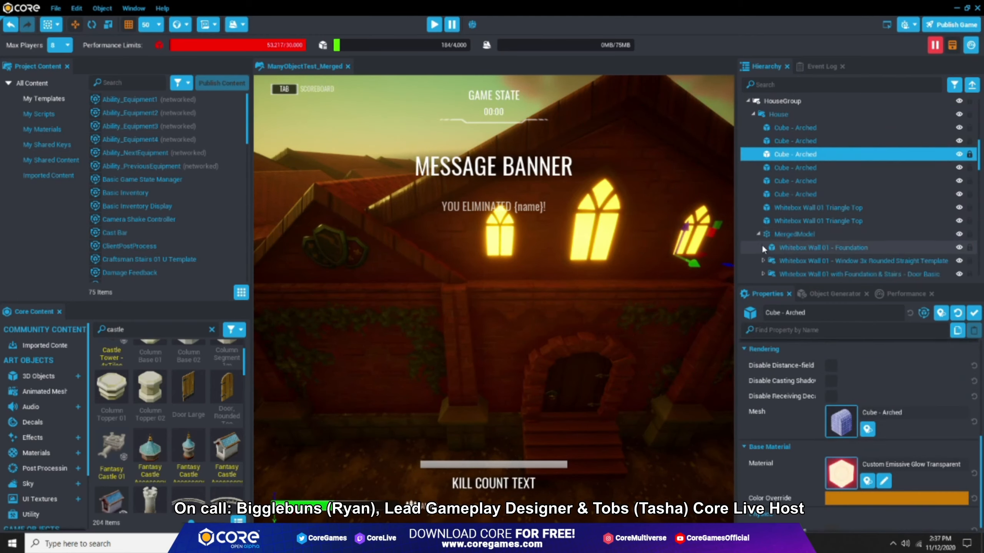
pyautogui.doubleClick(790, 247)
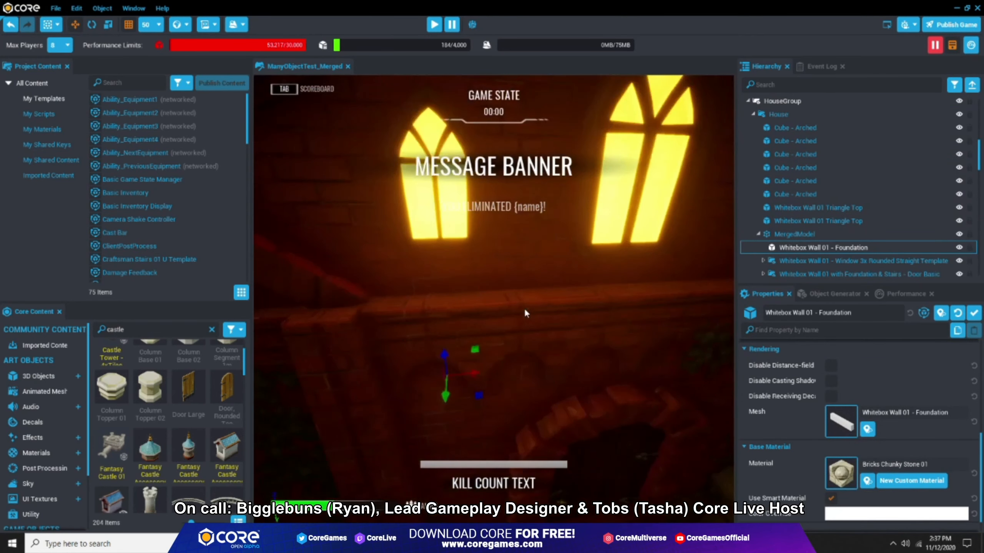
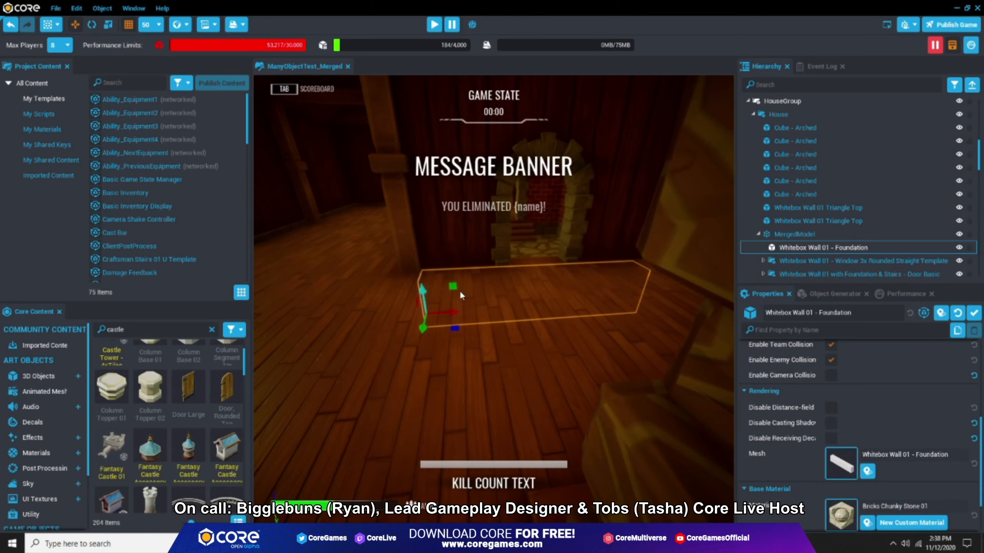
# Collapse the whole hierarchy, clear the selection and save the project.
pyautogui.click(972, 86)
pyautogui.moveTo(515, 289); pyautogui.dragTo(648, 342, button='right')
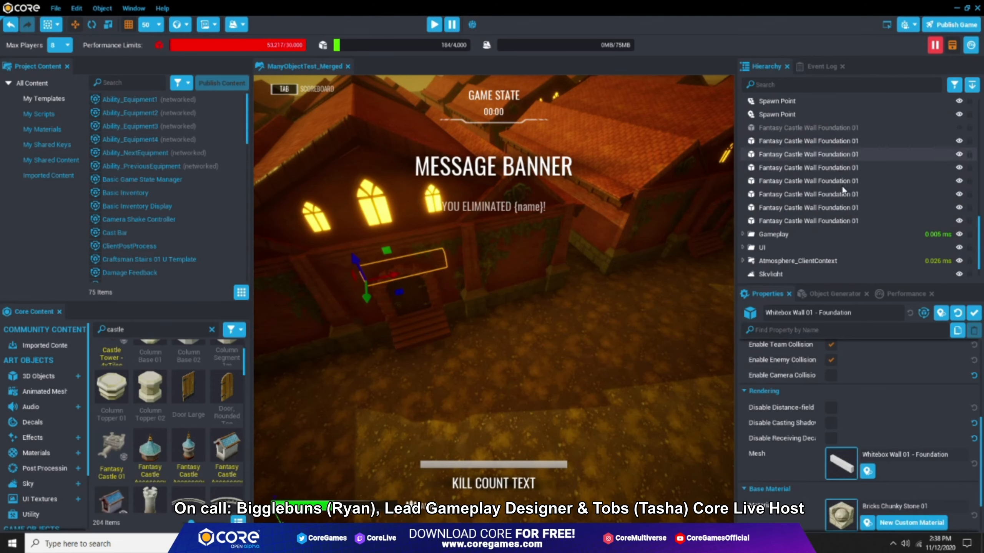
pyautogui.scroll(-1, 835, 178)
pyautogui.press('f')
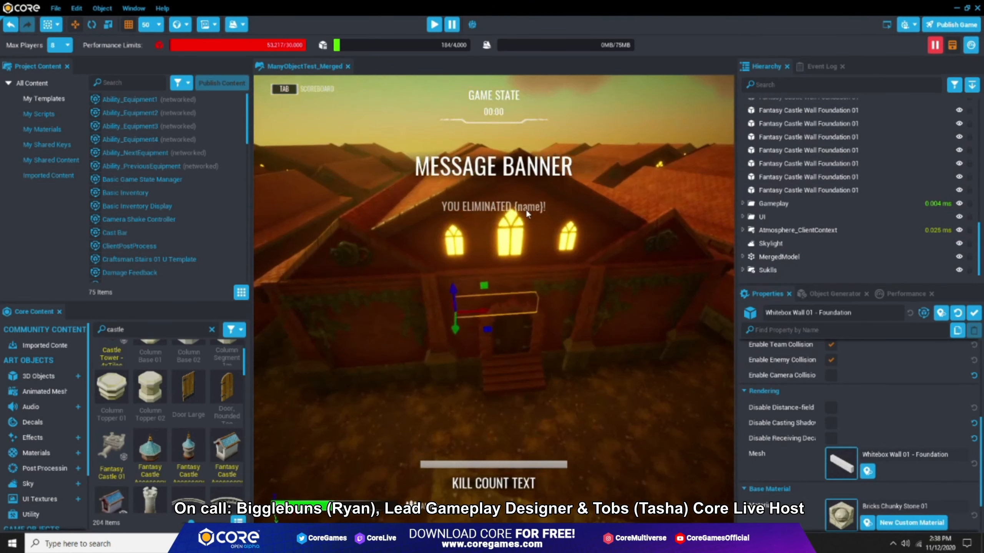
pyautogui.moveTo(601, 183); pyautogui.dragTo(544, 124, button='right')
pyautogui.click(544, 124)
pyautogui.hotkey('ctrl', 's')
pyautogui.moveTo(616, 158); pyautogui.dragTo(591, 278, button='right')
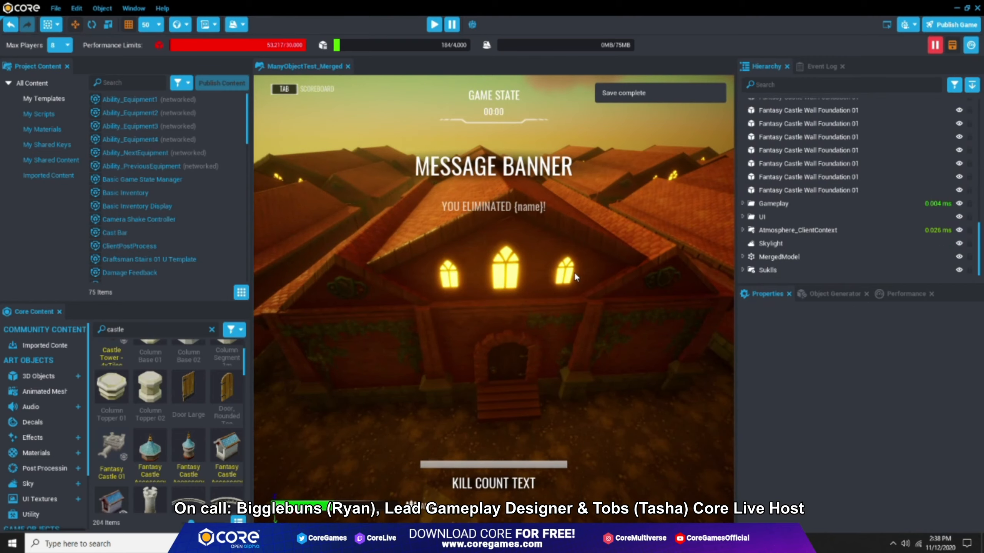
# Leave the editor for the Core launcher and start playing the ManyObjectTest_Merged project.
pyautogui.press('Escape')
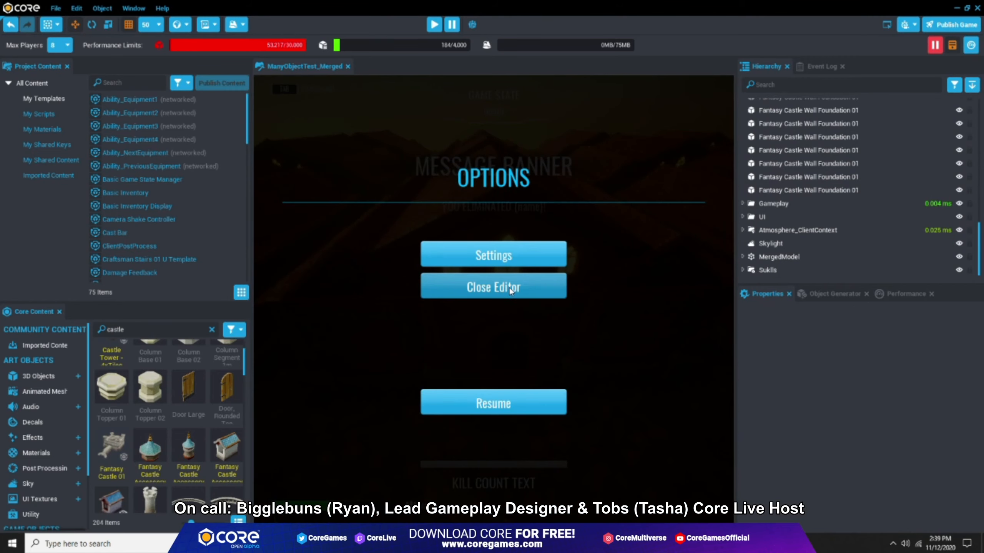
pyautogui.hotkey('alt', 'Tab')
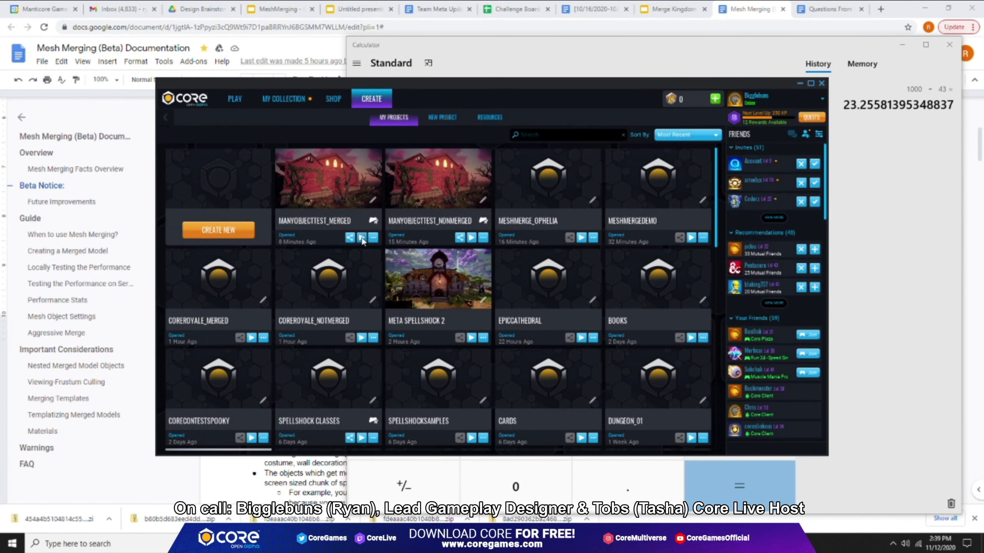
pyautogui.click(361, 238)
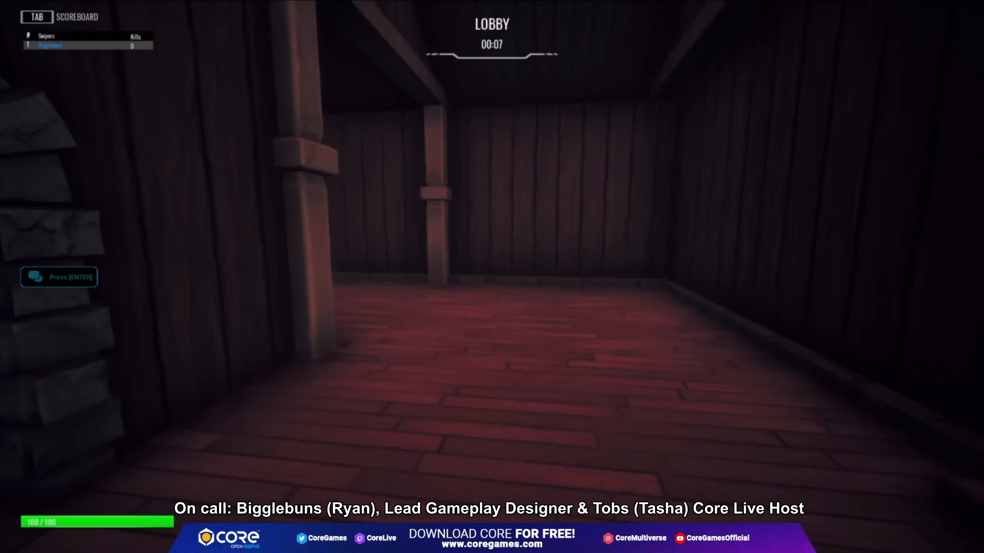
# Show the in-game performance profiler, examine the Core Objects and Static Core Objects counters, and hide the profiler.
pyautogui.press('F4')
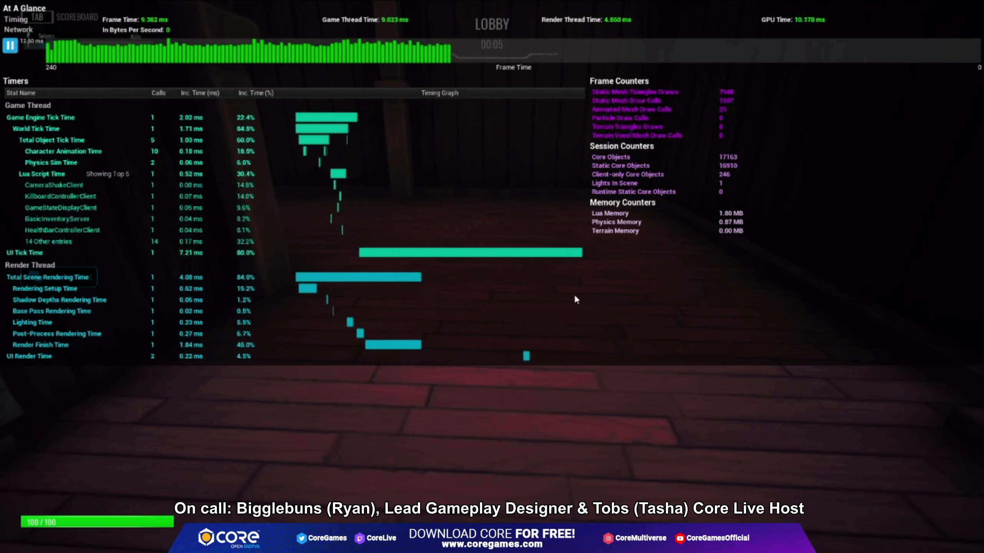
pyautogui.press('F4')
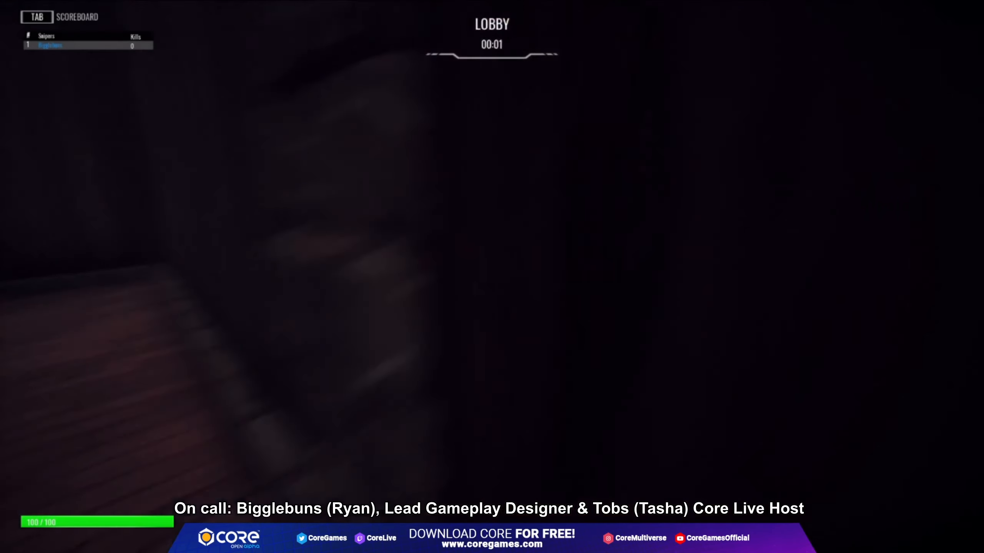
pyautogui.press('F4')
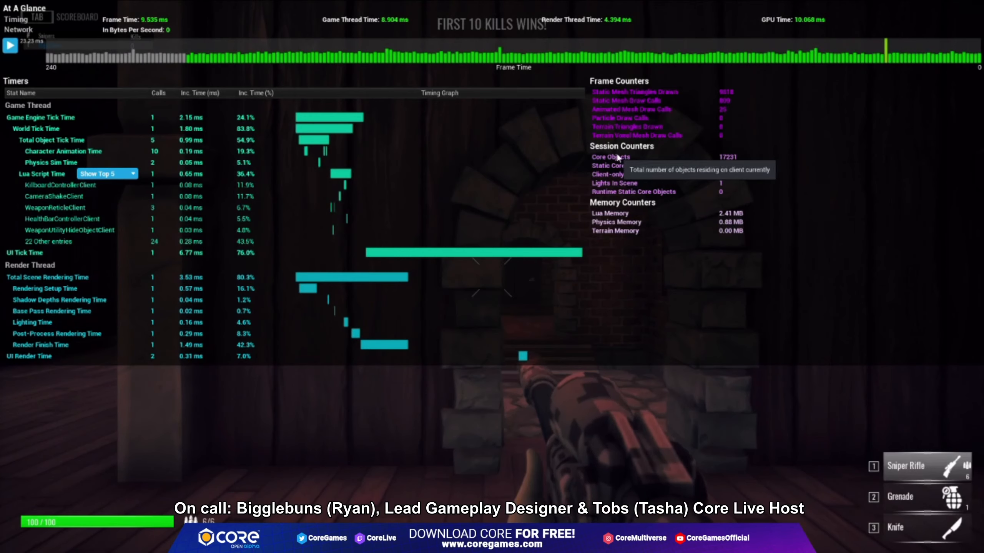
pyautogui.moveTo(610, 160)
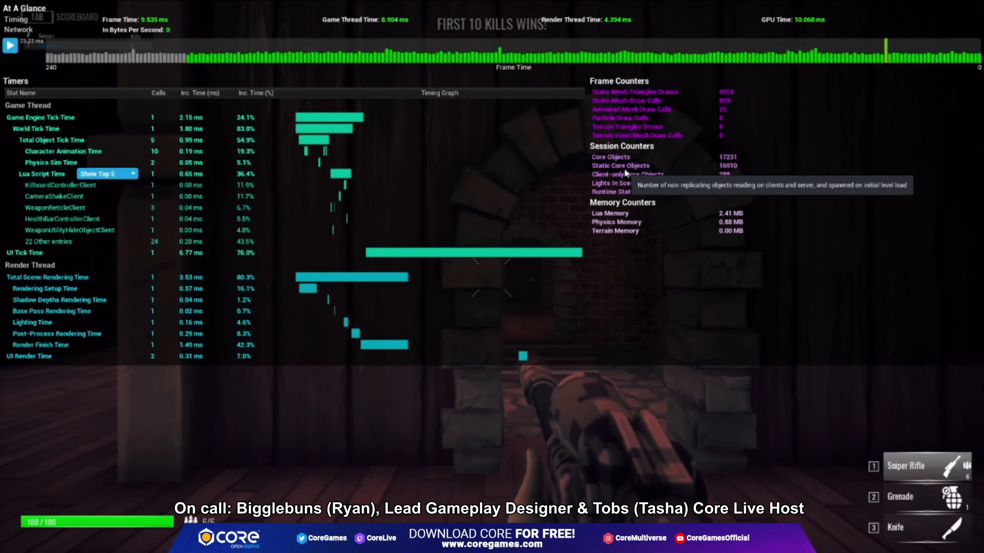
pyautogui.press('F4')
# Walk outside to the alley between the houses and examine a paused profiler capture there, then resume and hide the profiler.
pyautogui.press('w')
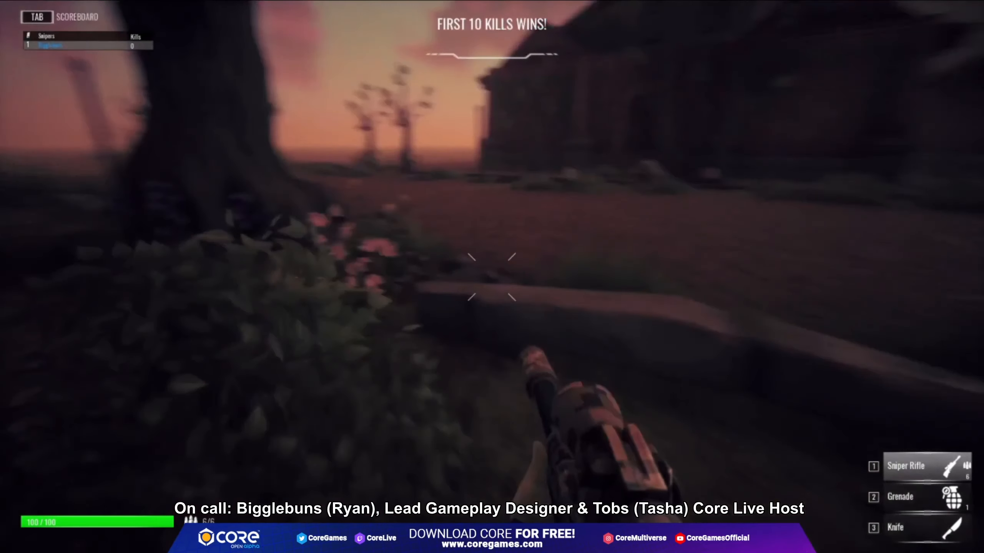
pyautogui.press('w')
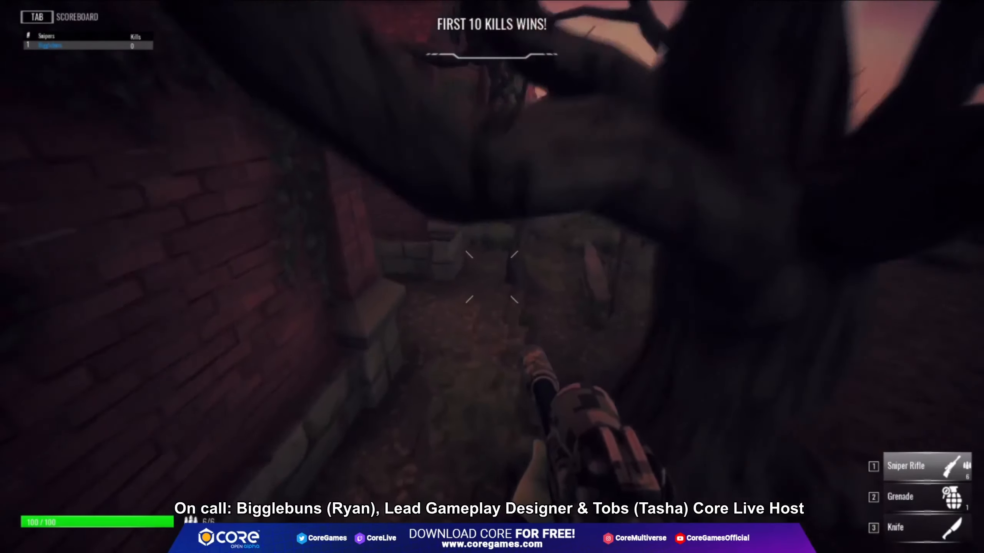
pyautogui.press('w')
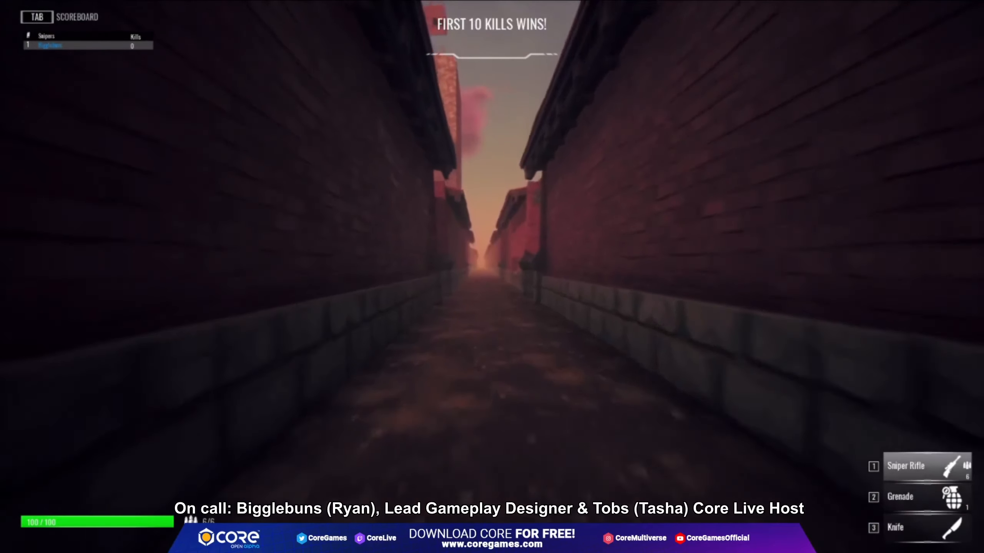
pyautogui.press('w')
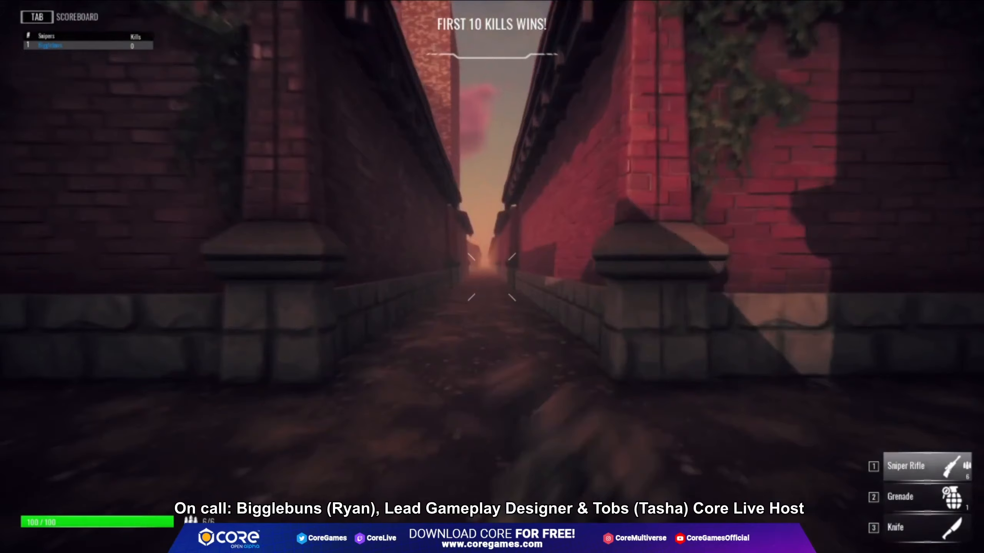
pyautogui.press('F4')
pyautogui.click(10, 46)
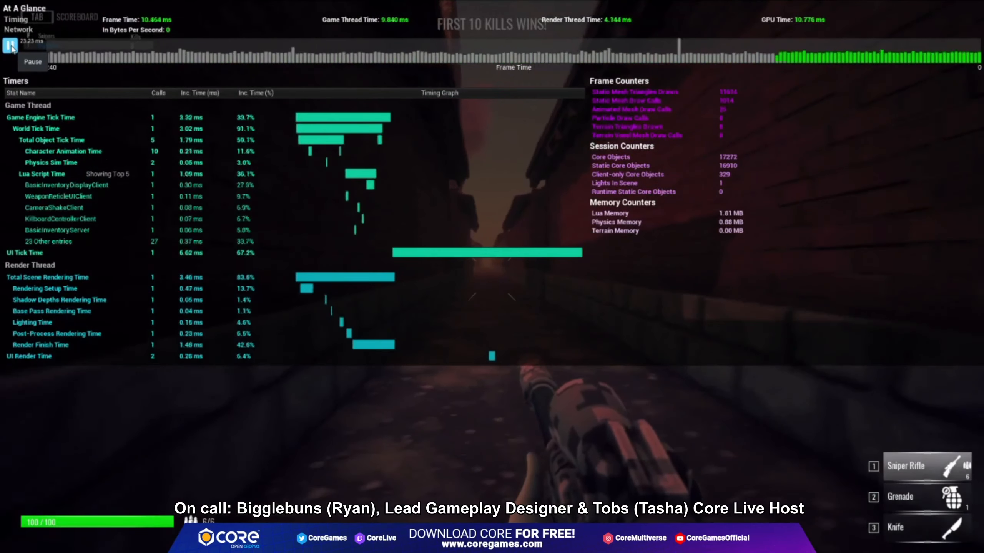
pyautogui.click(10, 45)
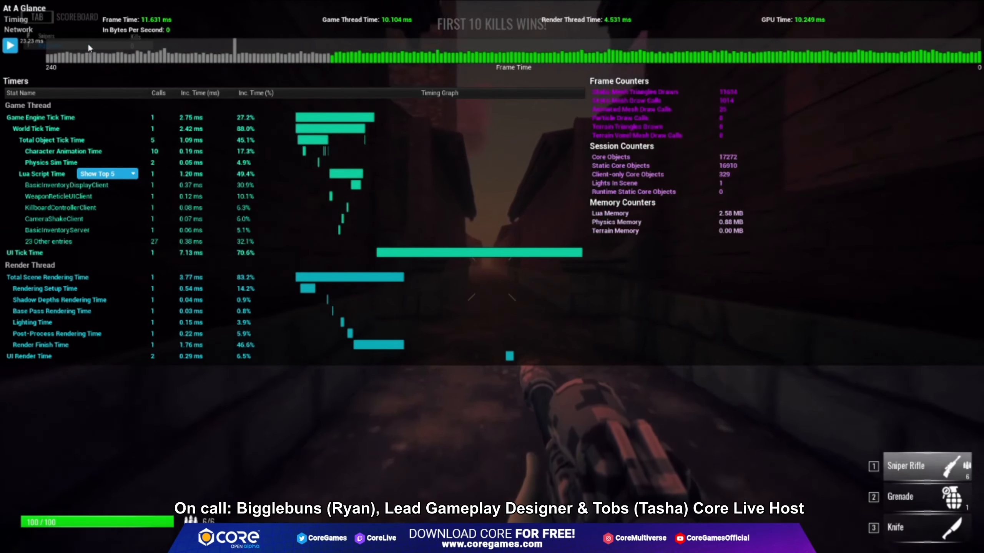
pyautogui.click(10, 46)
pyautogui.press('F4')
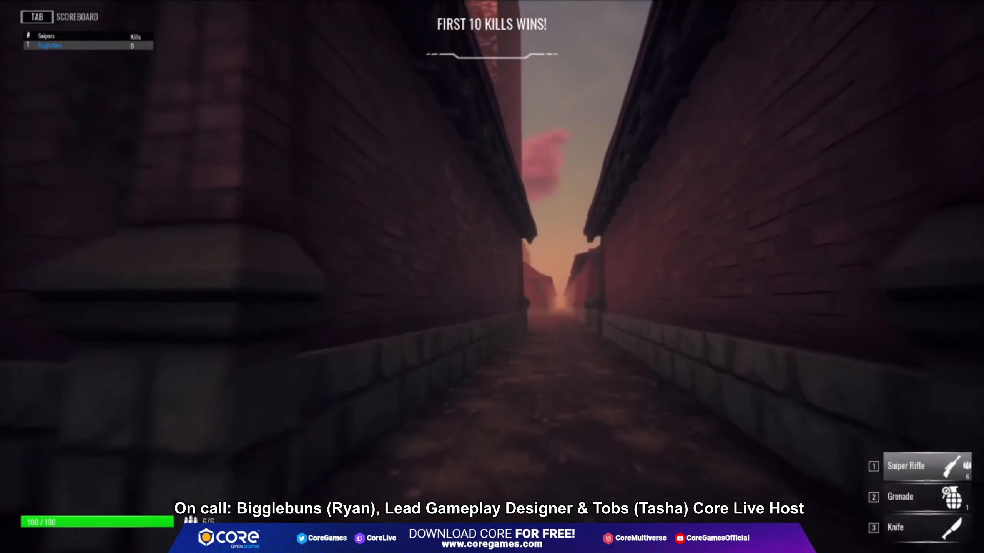
# Walk through the alleys between the houses and around the brick walls to the foot of the tower staircase.
pyautogui.press('w')
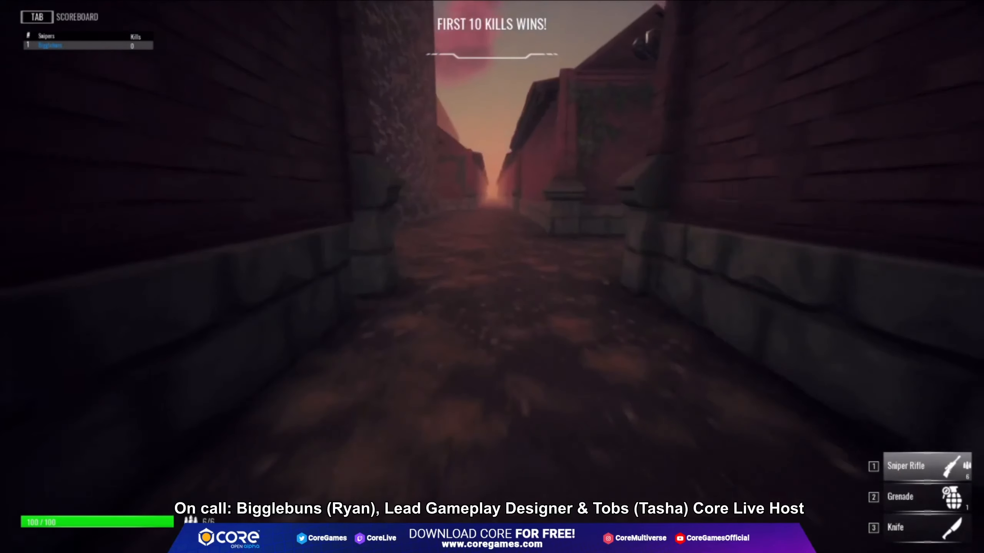
pyautogui.press('w')
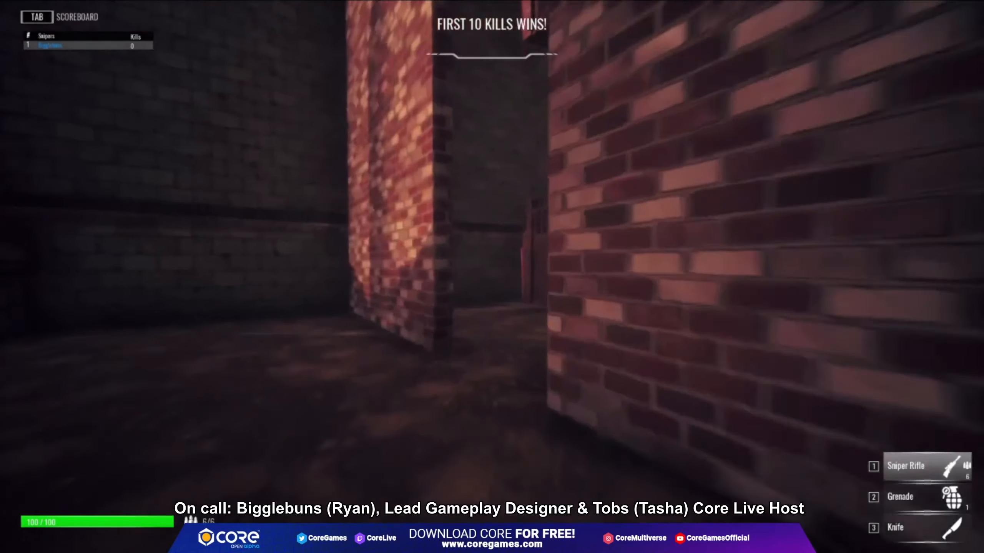
pyautogui.press('w')
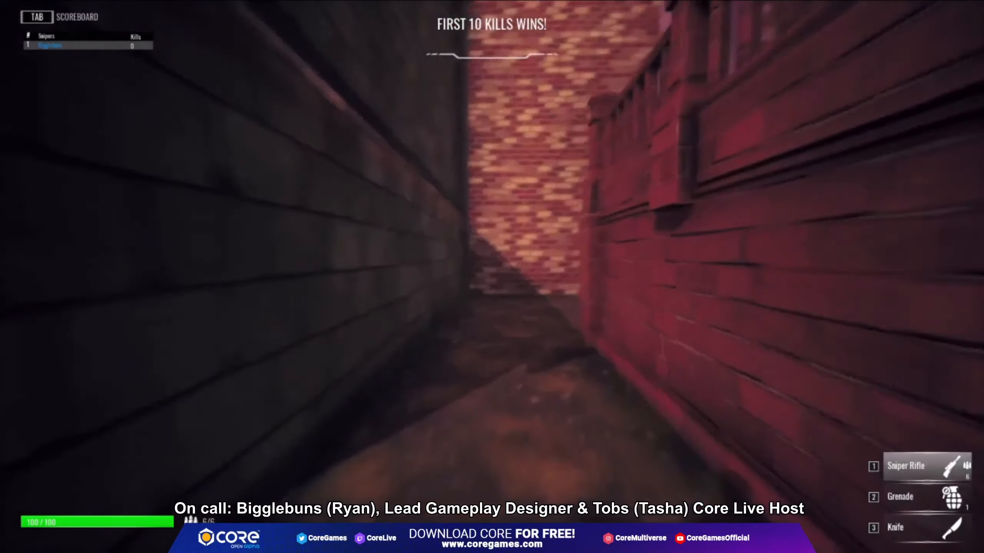
pyautogui.press('w')
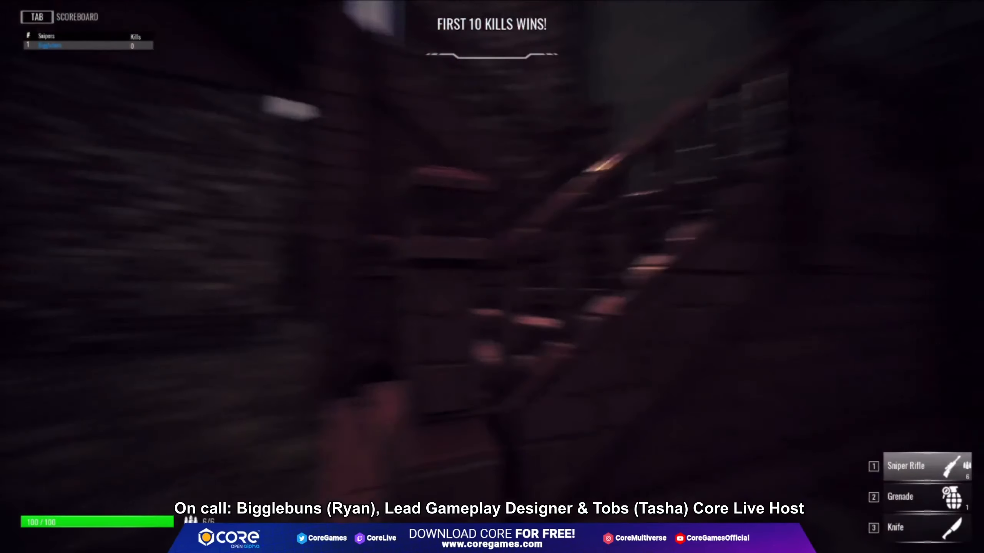
pyautogui.press('w')
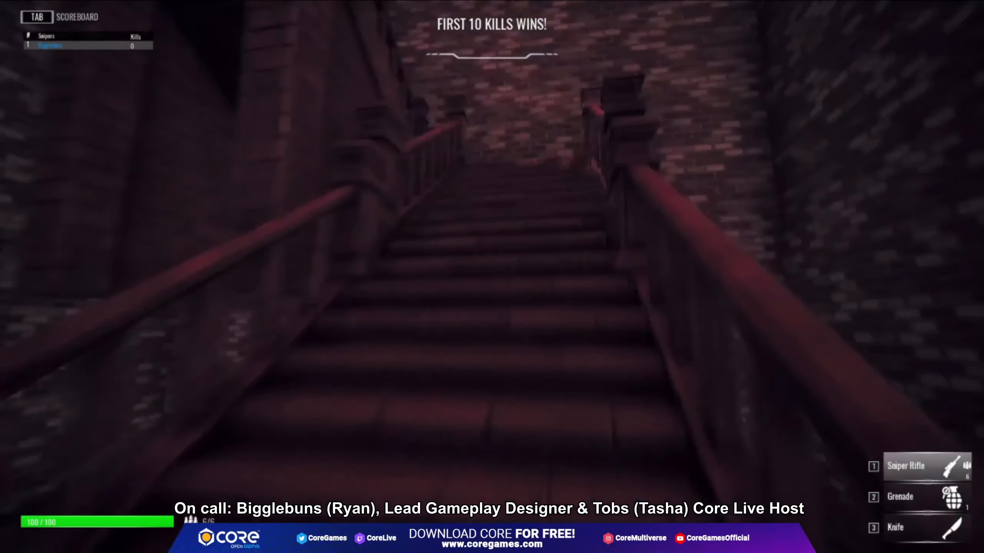
# Climb the tower's flights of stairs to the level overlooking the walls and house roofs.
pyautogui.press('w')
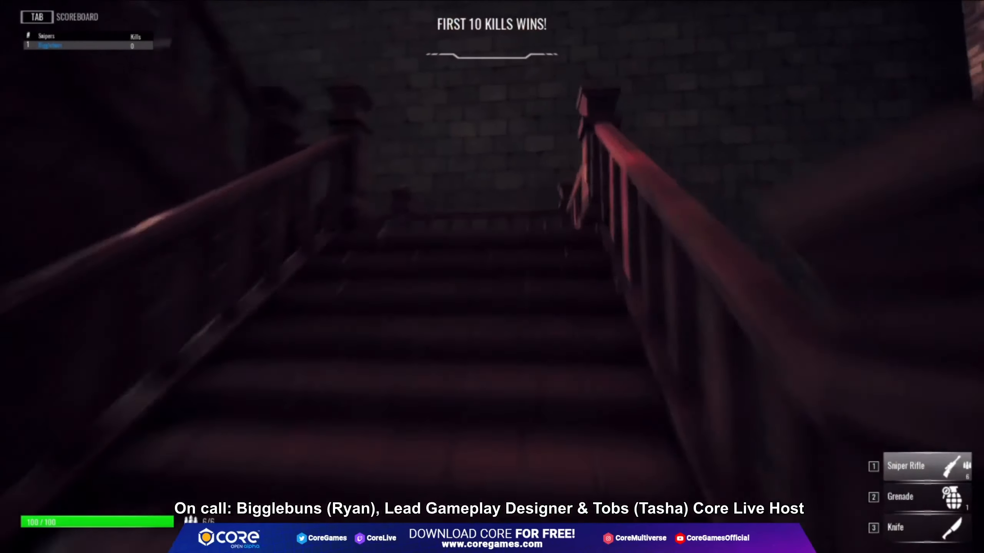
pyautogui.press('w')
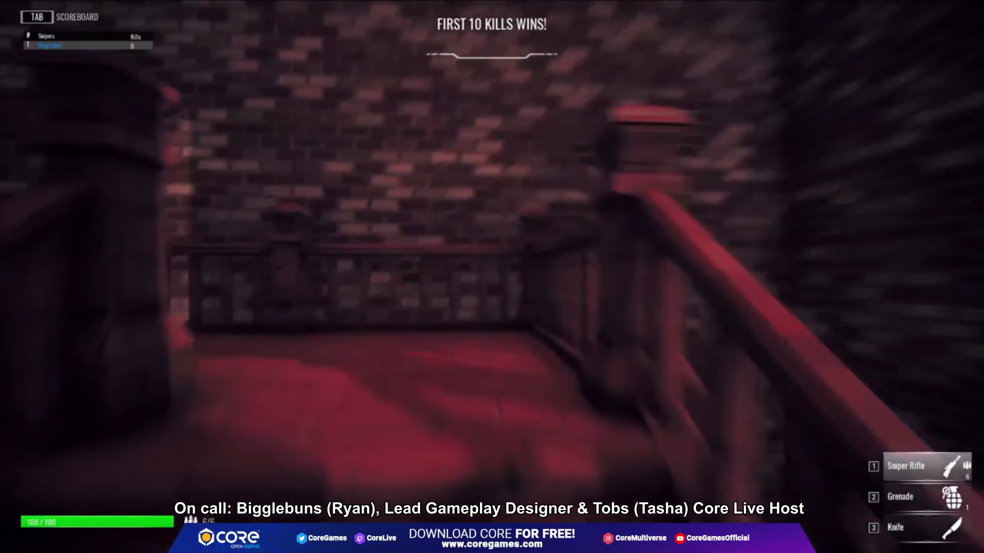
pyautogui.press('w')
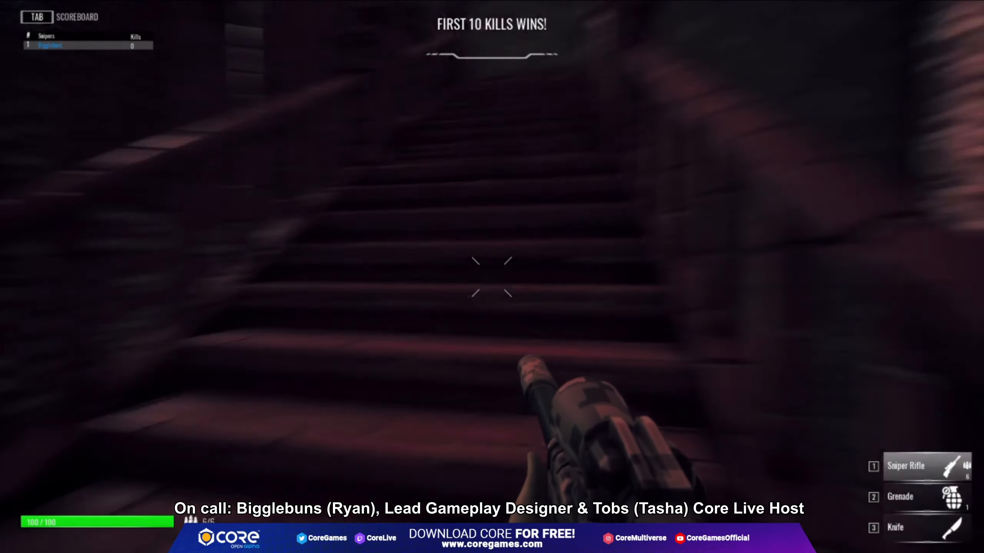
pyautogui.press('w')
pyautogui.press('w')
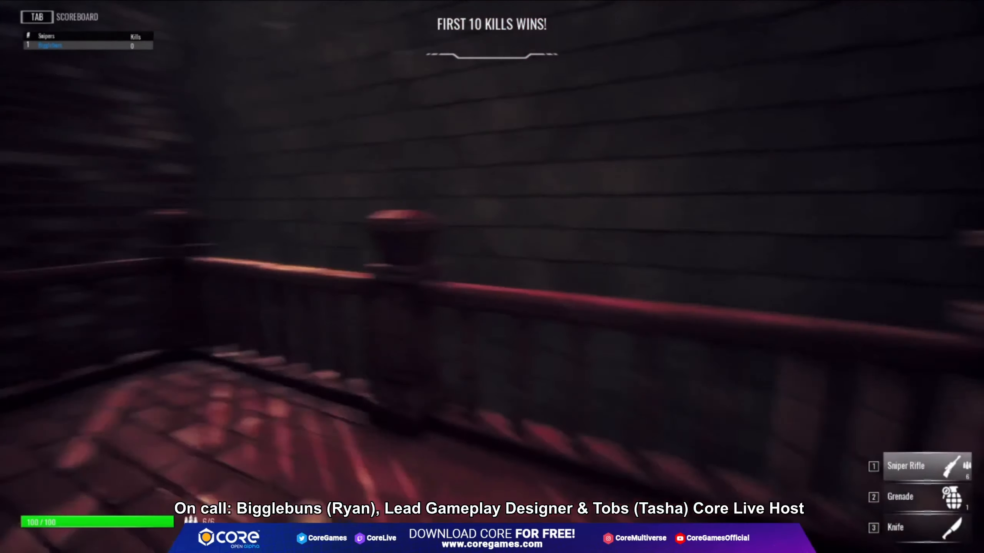
pyautogui.press('w')
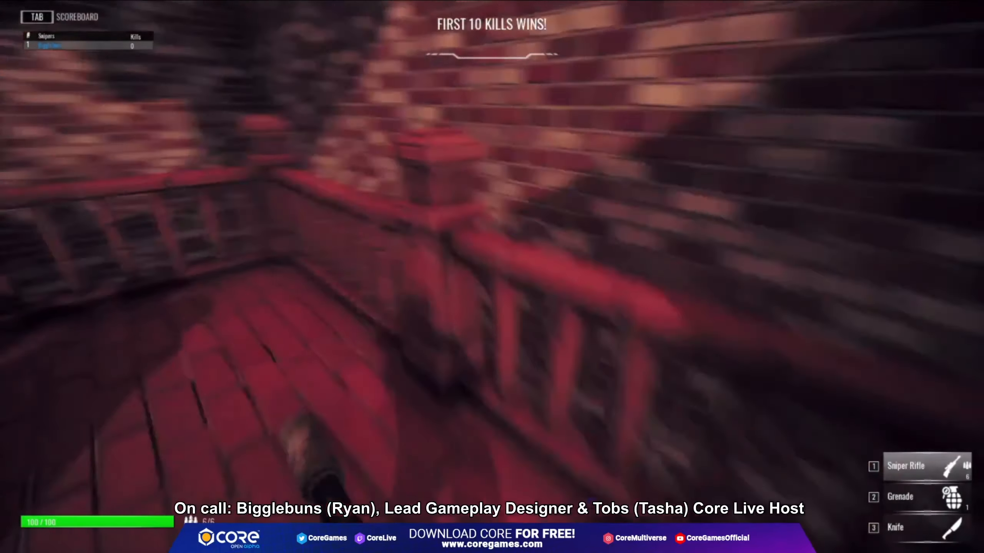
pyautogui.press('w')
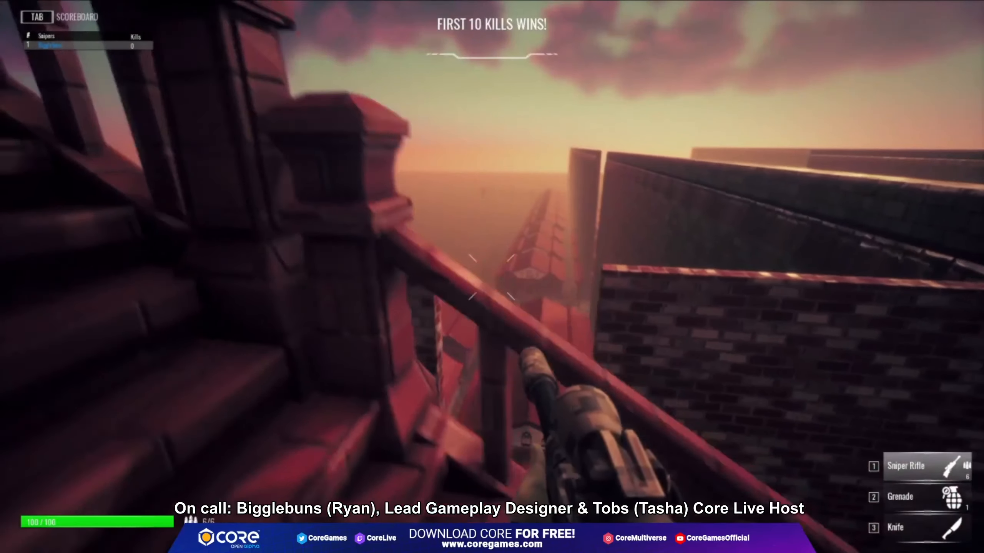
# Examine a paused profiler capture from partway up the tower, resume the capture and hide the profiler.
pyautogui.press('F4')
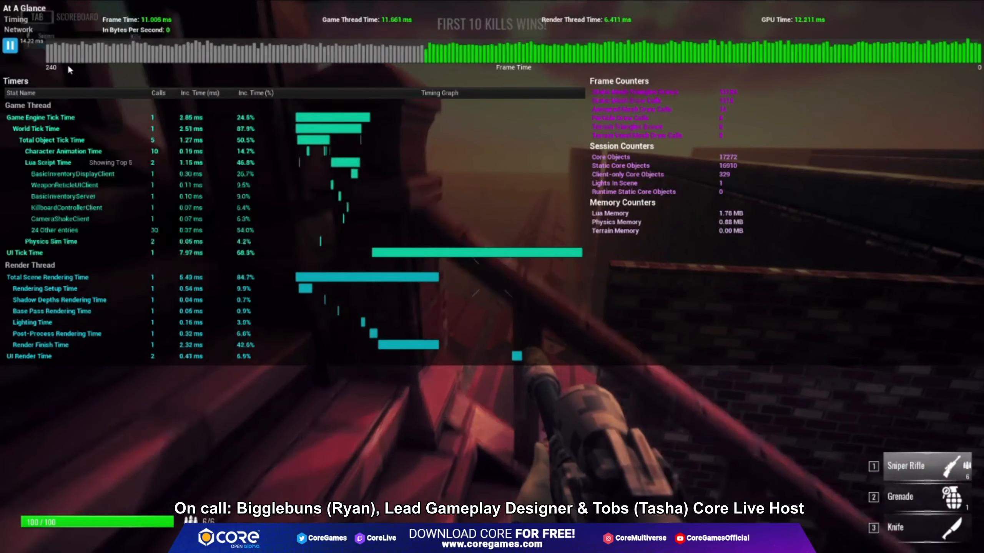
pyautogui.click(10, 46)
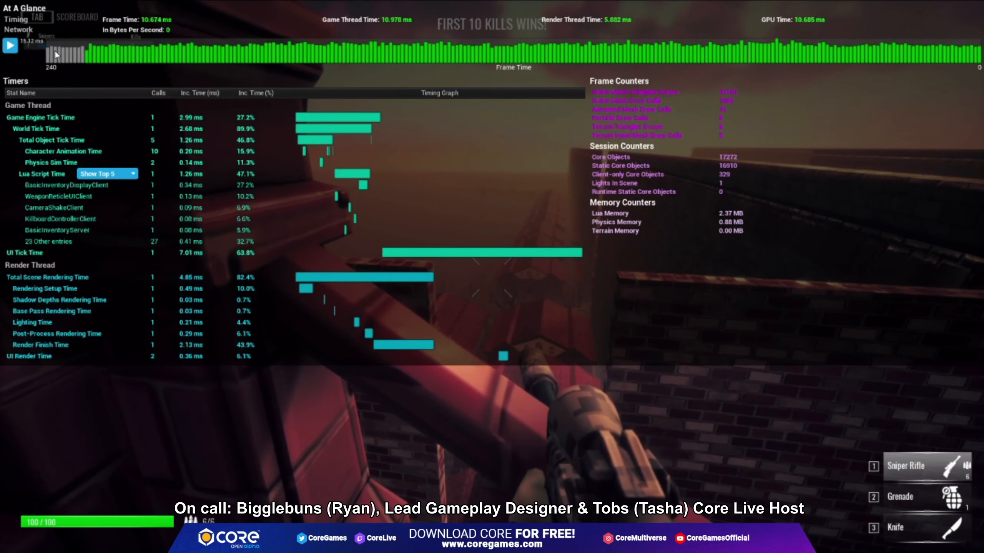
pyautogui.click(8, 46)
pyautogui.press('F4')
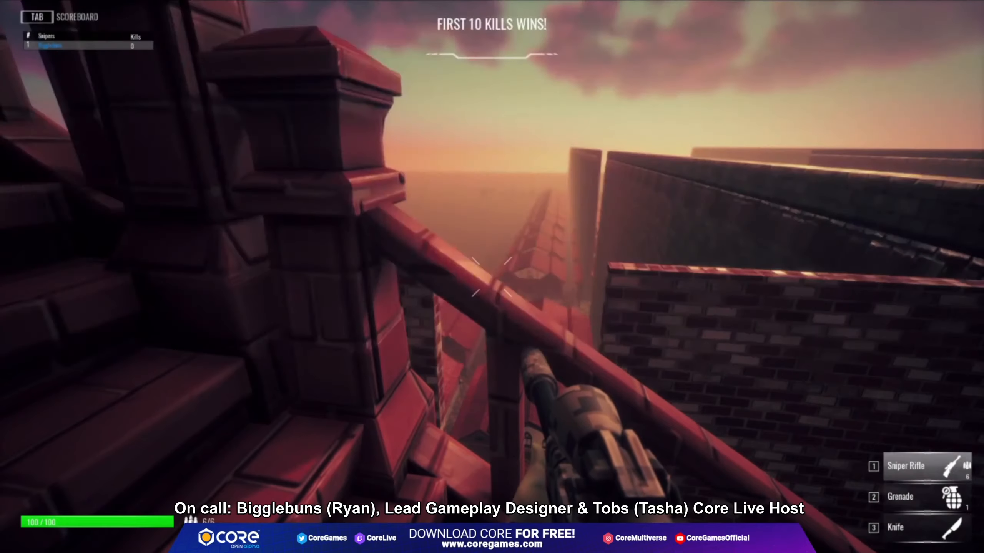
# Climb the remaining stairs to the tower's top platform and face the whole field of houses.
pyautogui.press('w')
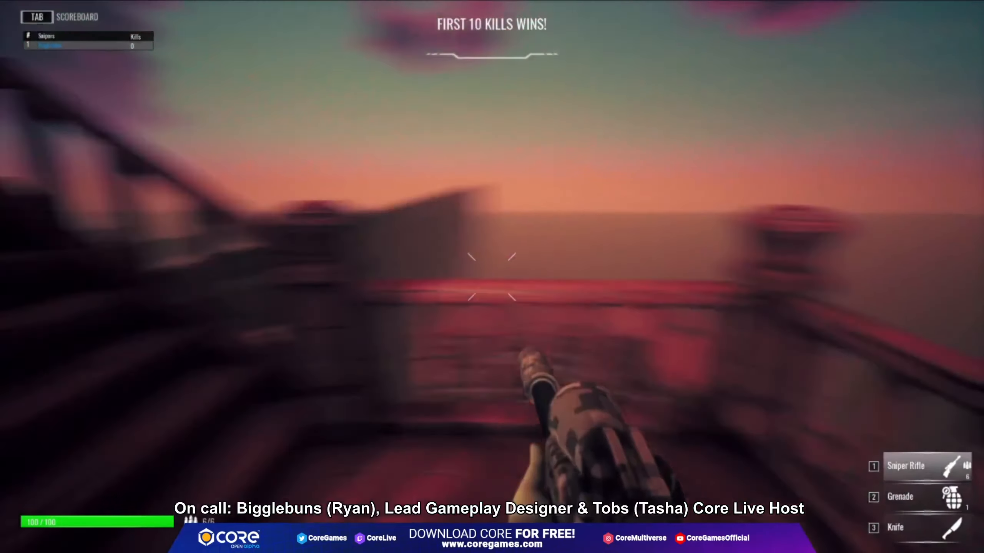
pyautogui.press('w')
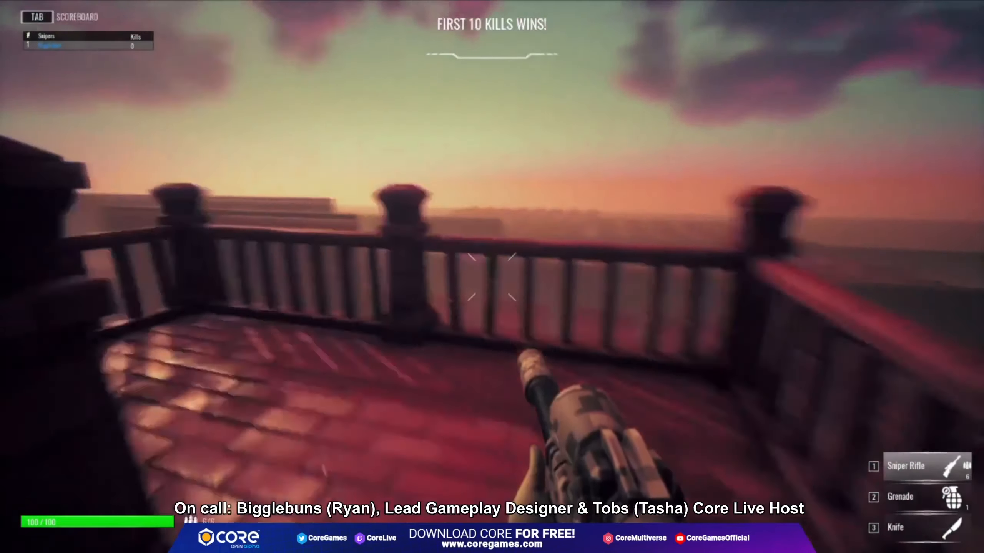
pyautogui.press('w')
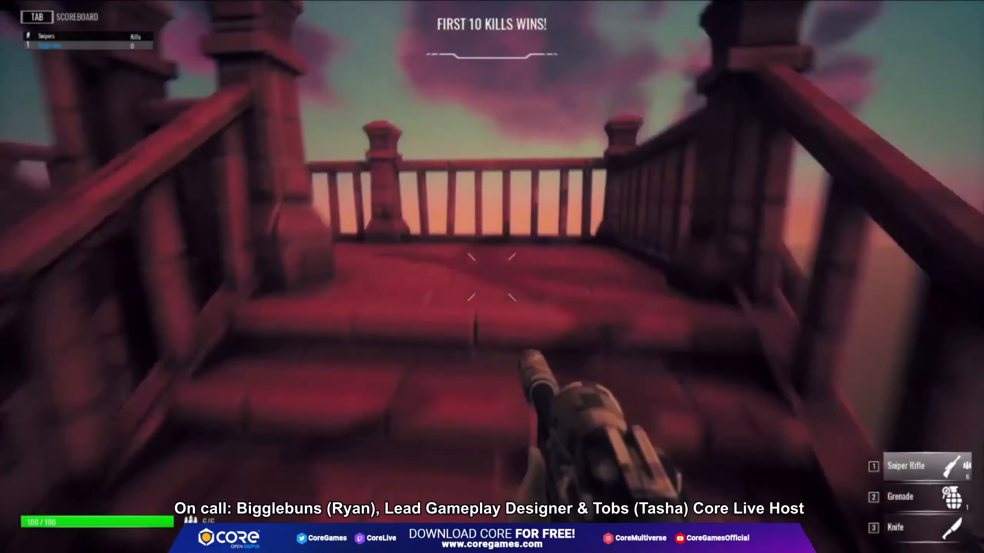
pyautogui.press('w')
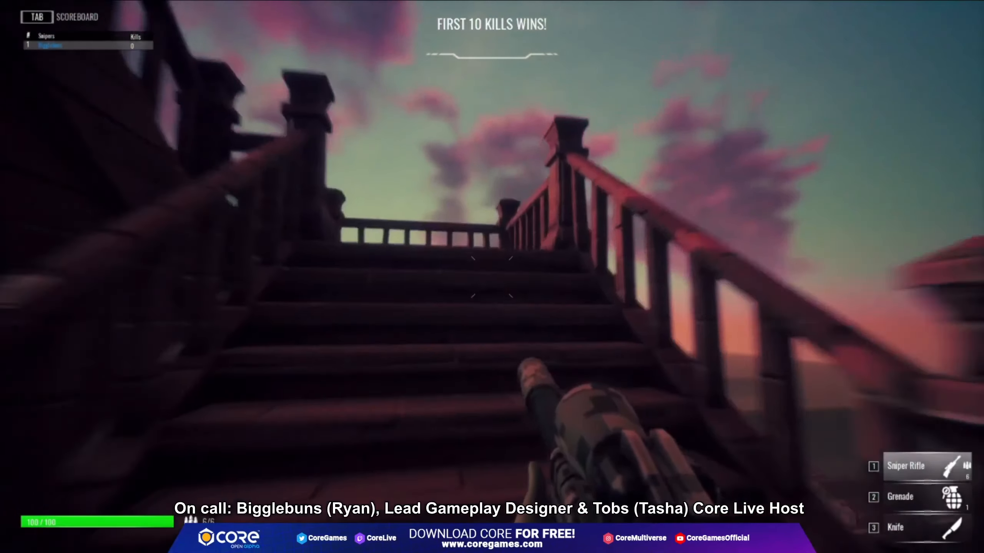
pyautogui.press('w')
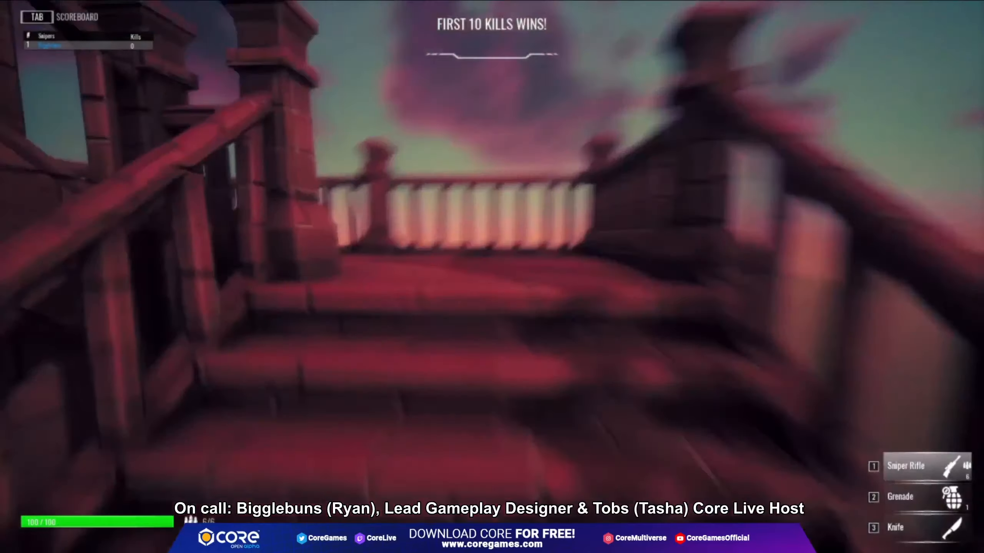
pyautogui.press('w')
pyautogui.press('w')
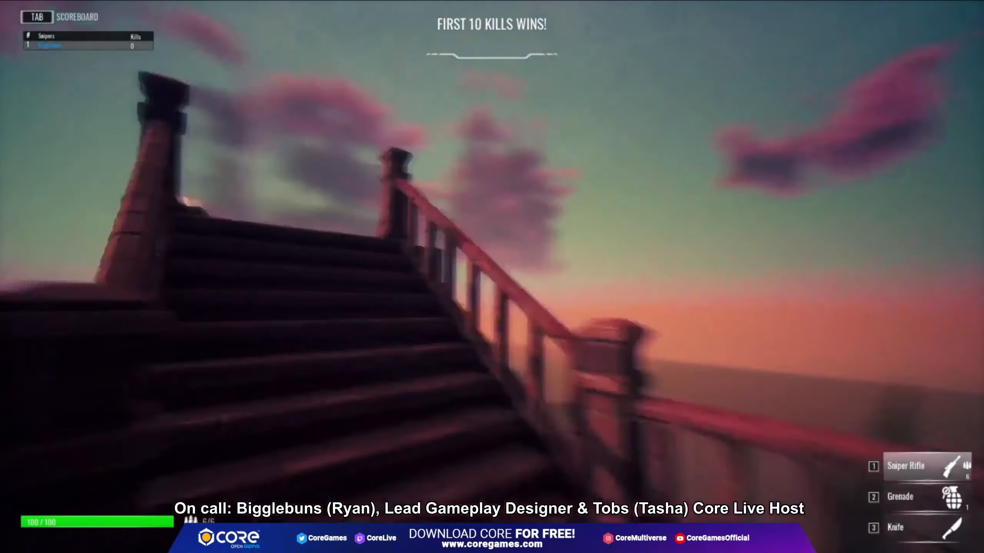
pyautogui.press('w')
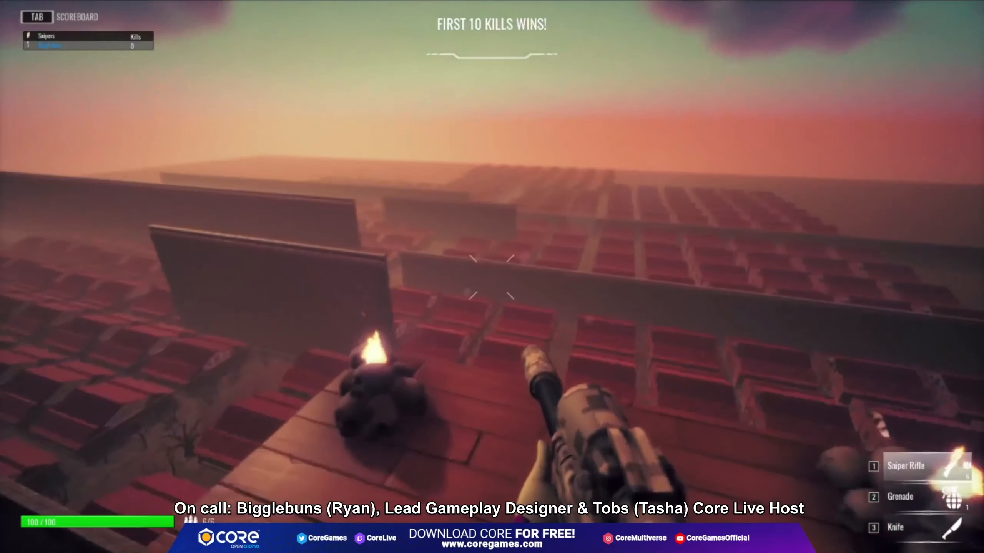
pyautogui.press('w')
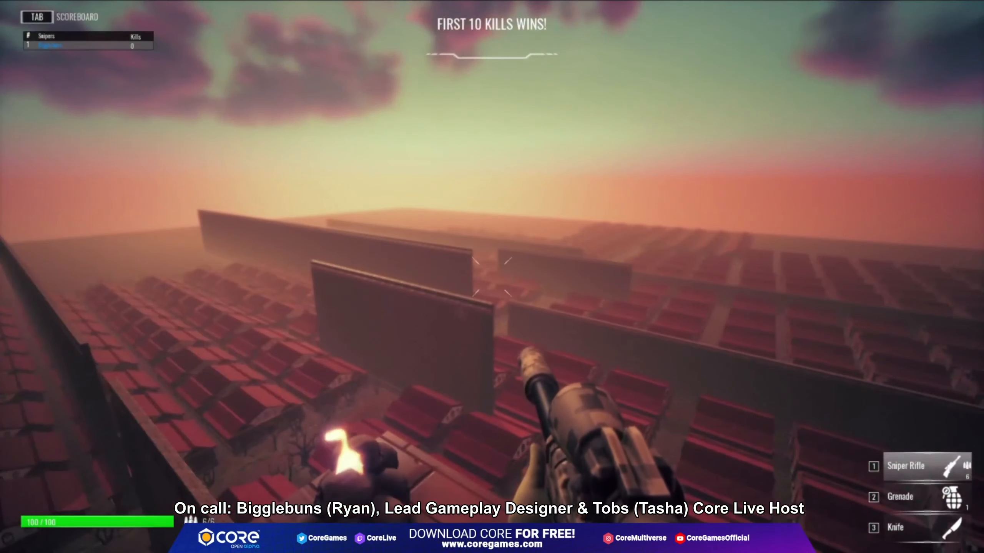
# Pause and refresh the profiler capture from the tower top, examine the Rendering Setup Time, and hide the profiler.
pyautogui.press('F4')
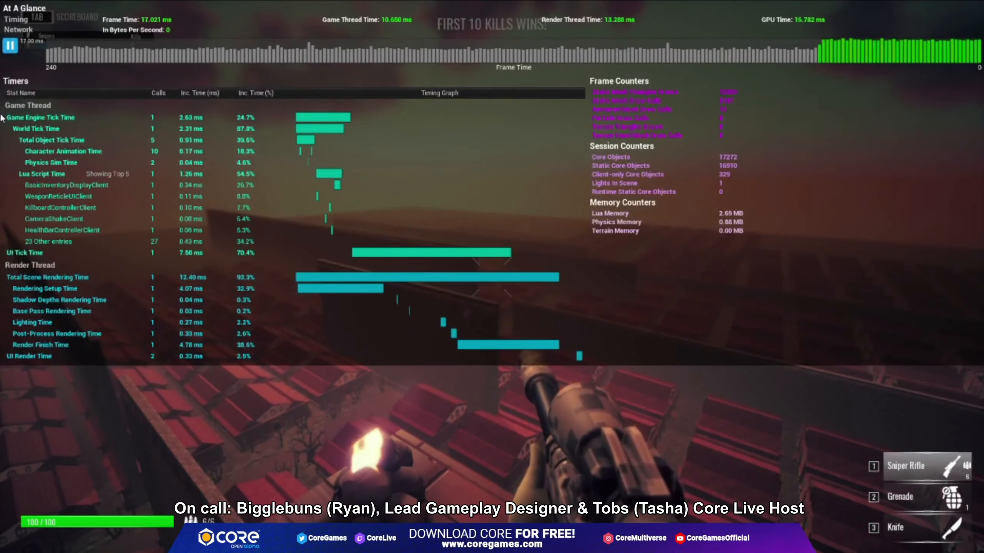
pyautogui.click(10, 46)
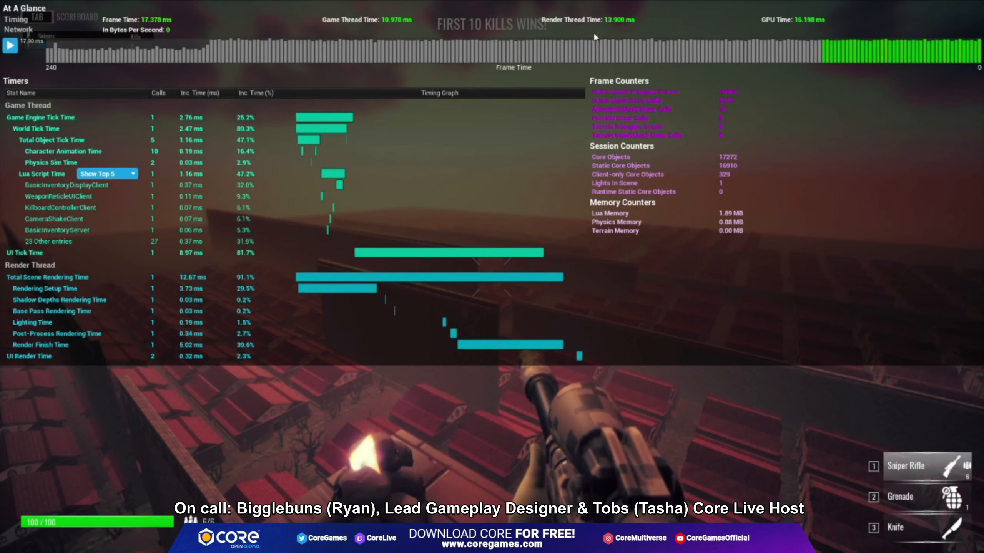
pyautogui.click(10, 45)
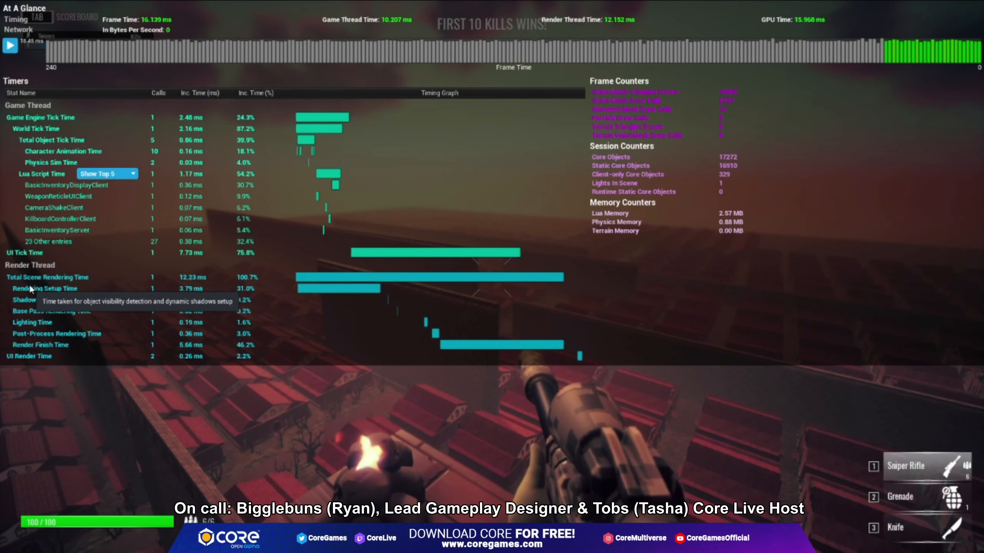
pyautogui.moveTo(31, 288)
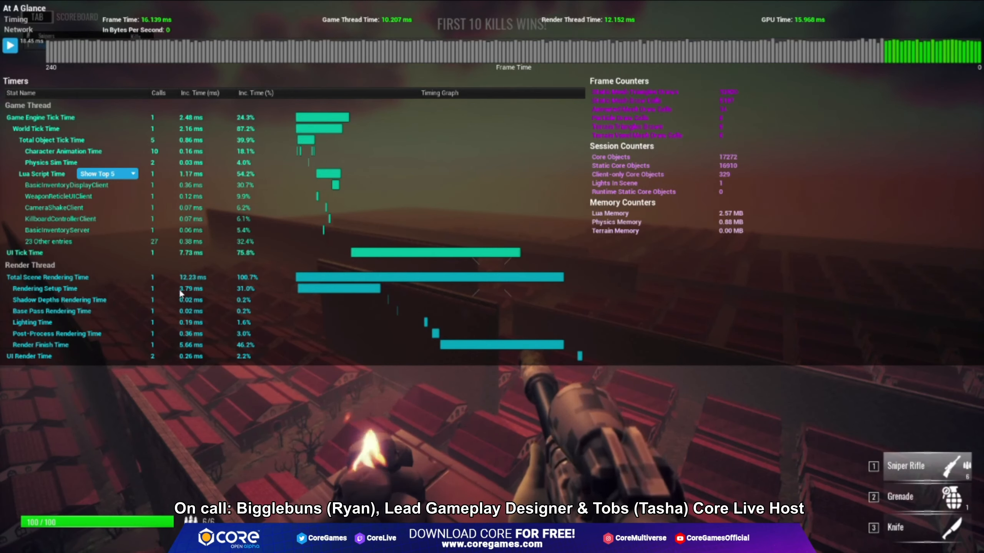
pyautogui.press('F4')
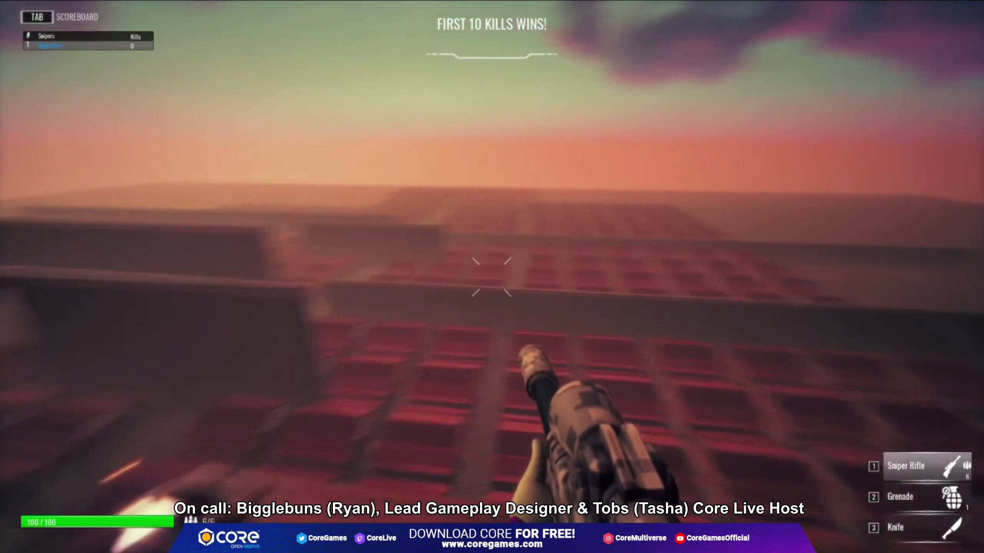
# Aim through the sniper rifle's scope at the distant houses and check the profiler's frame counters in that view.
pyautogui.rightClick(492, 276)
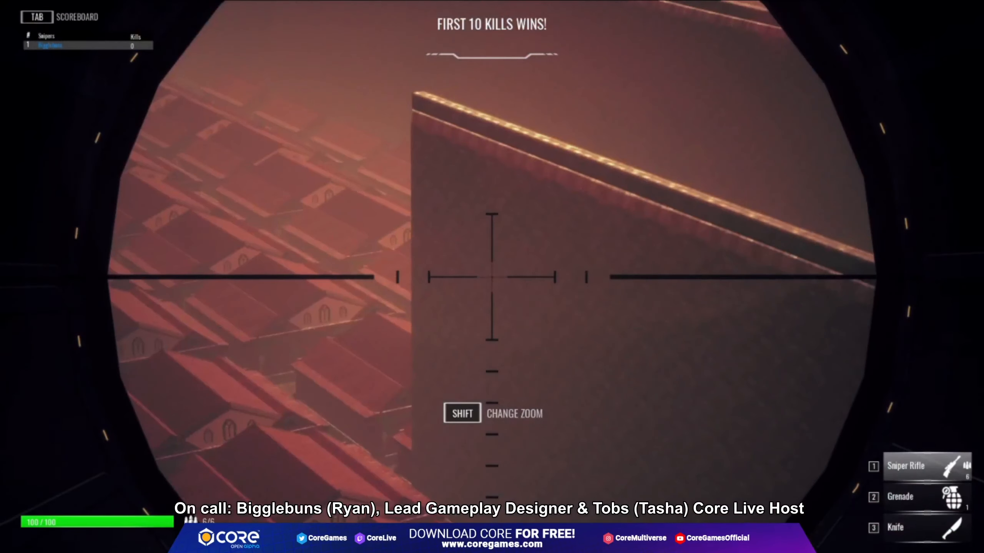
pyautogui.press('F4')
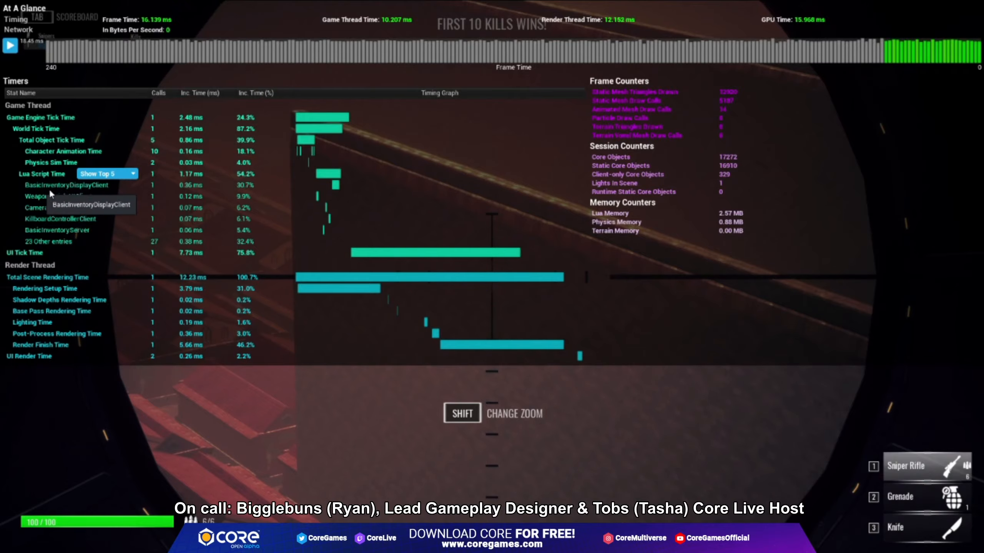
pyautogui.press('F4')
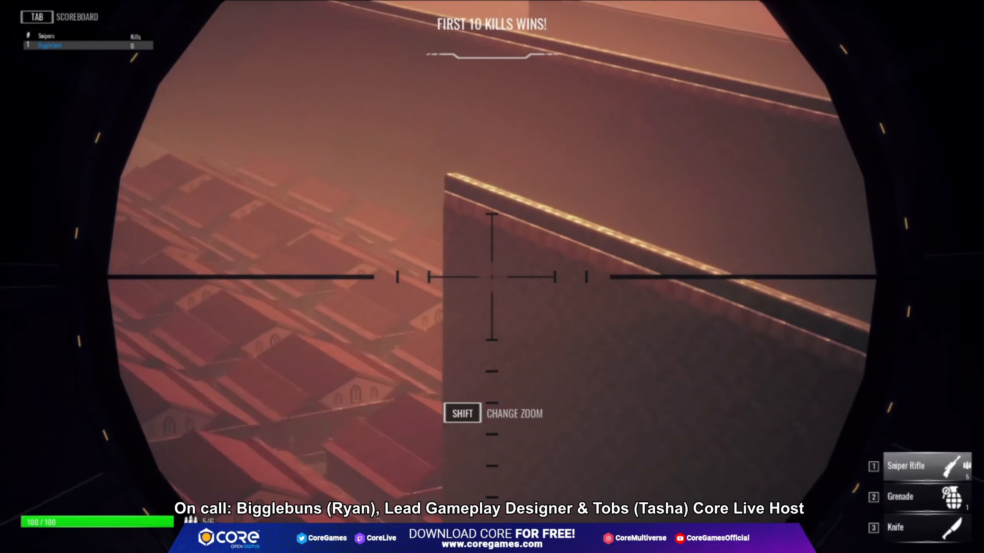
# Fire the sniper rifle over the rooftops, leave the scope, and resume the paused profiler capture before hiding the profiler.
pyautogui.click(492, 276)
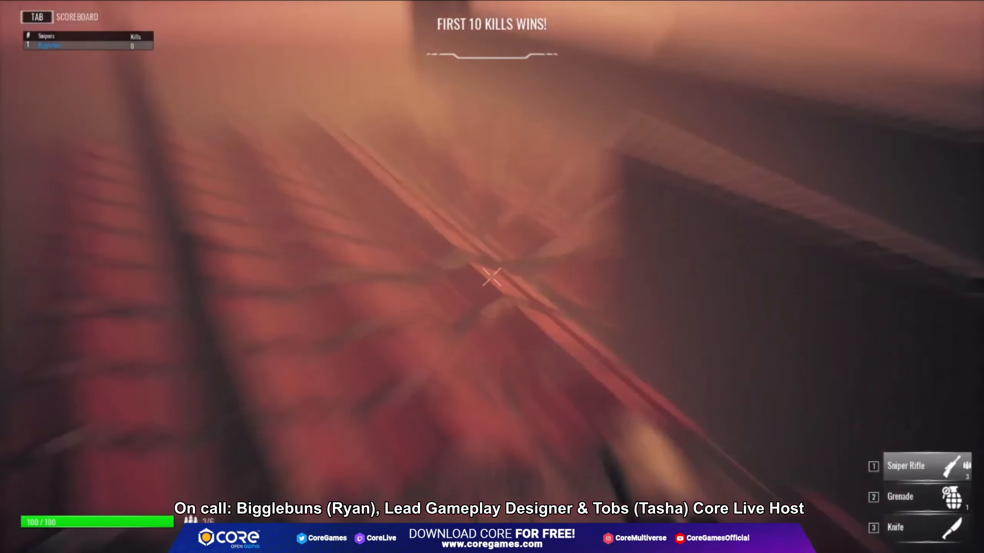
pyautogui.click(492, 277)
pyautogui.press('F4')
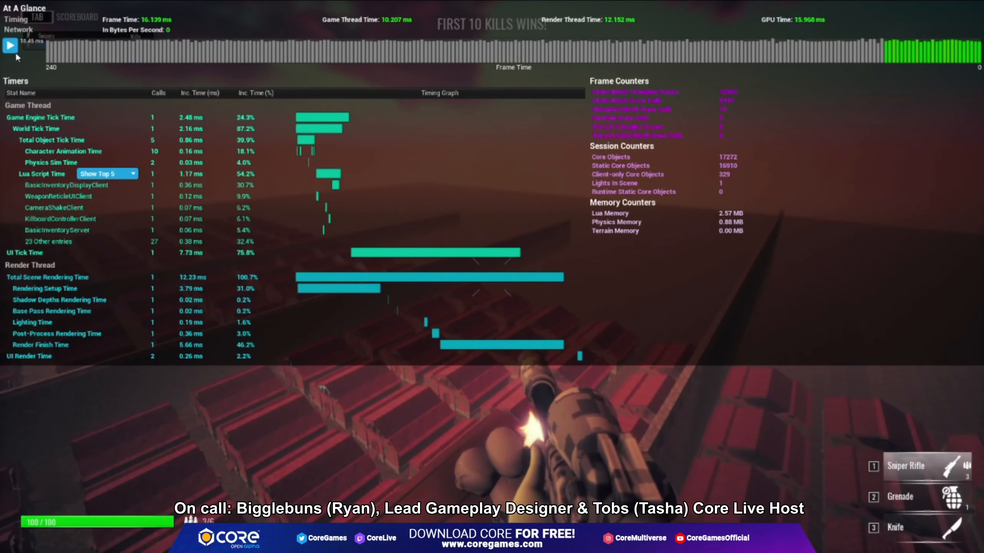
pyautogui.press('F4')
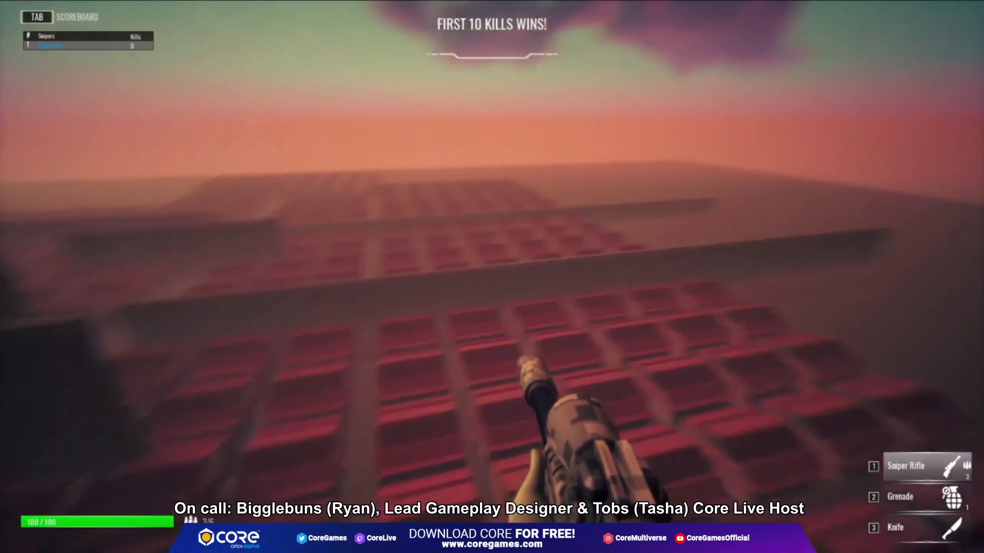
# Fire another scoped shot from the tower top, examine the running profiler's frame times and object counters, and hide it.
pyautogui.rightClick(492, 276)
pyautogui.click(491, 276)
pyautogui.press('F4')
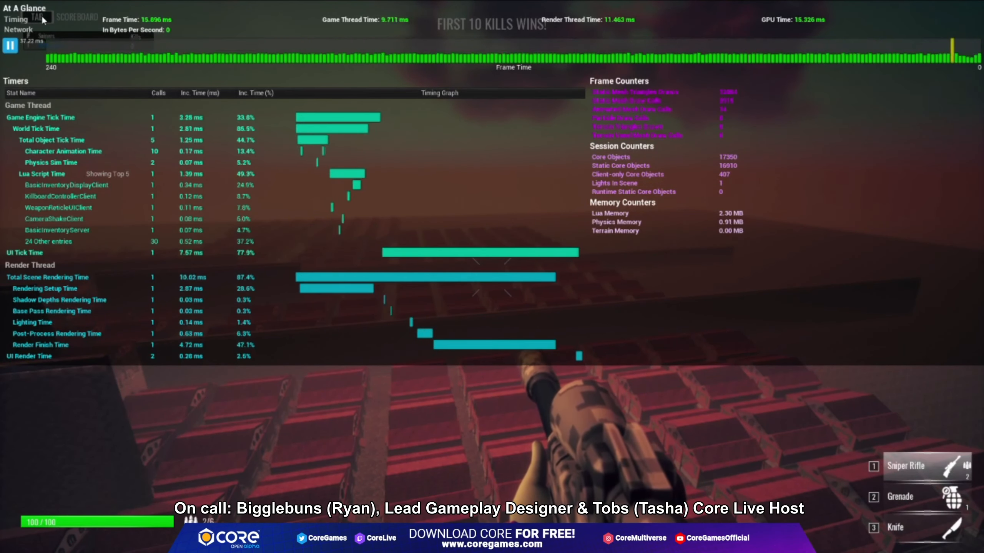
pyautogui.press('F4')
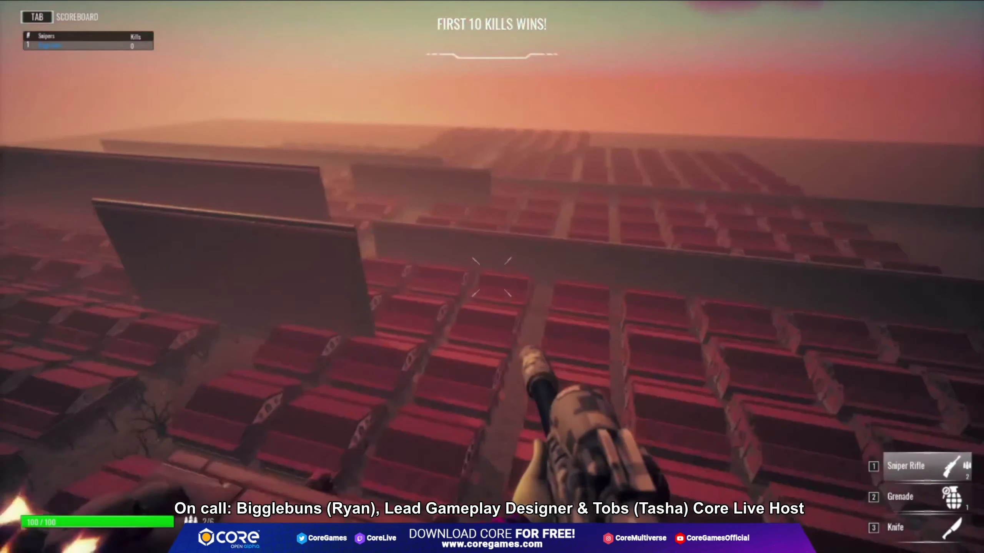
# Walk the tower balcony to the stairs and check the profiler's timings there before hiding it again.
pyautogui.press('w')
pyautogui.press('w')
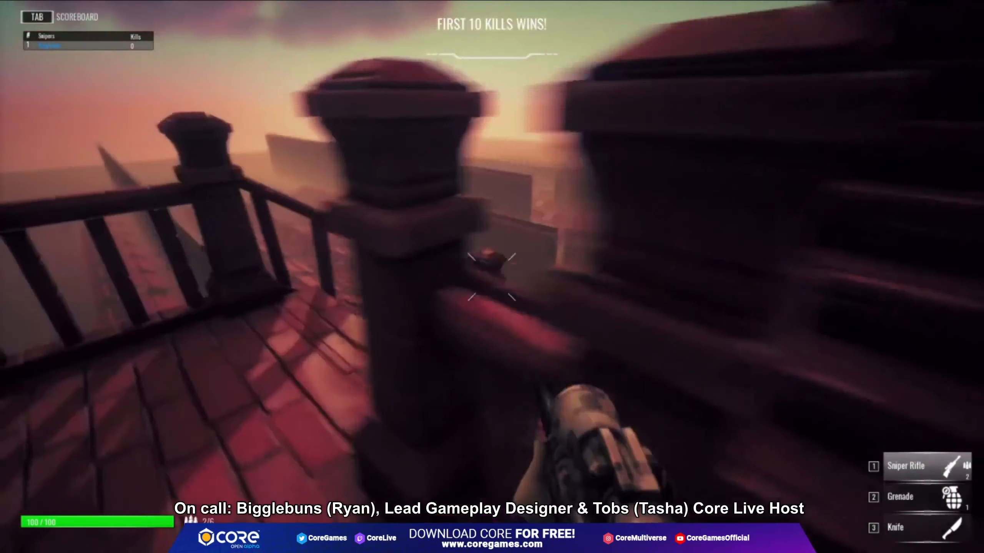
pyautogui.press('F4')
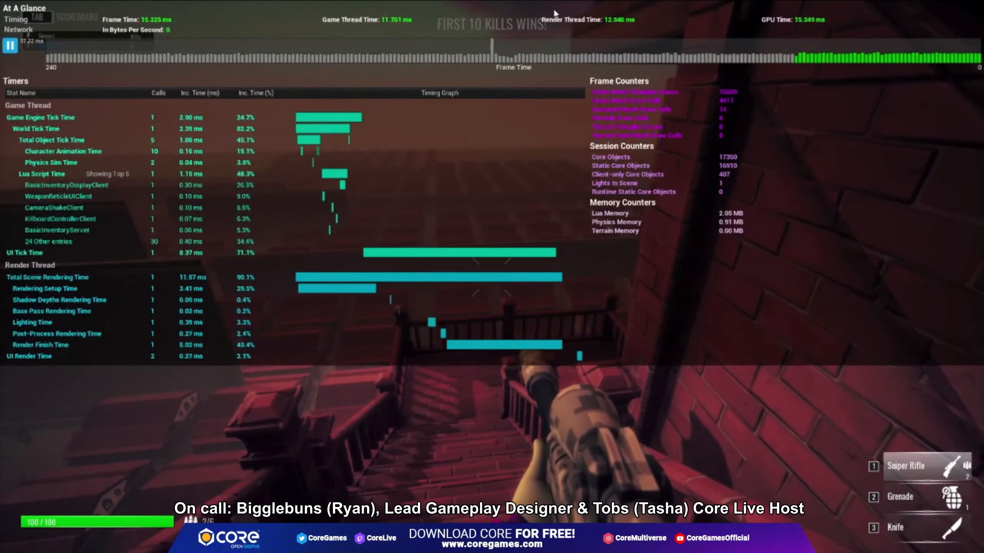
pyautogui.press('F4')
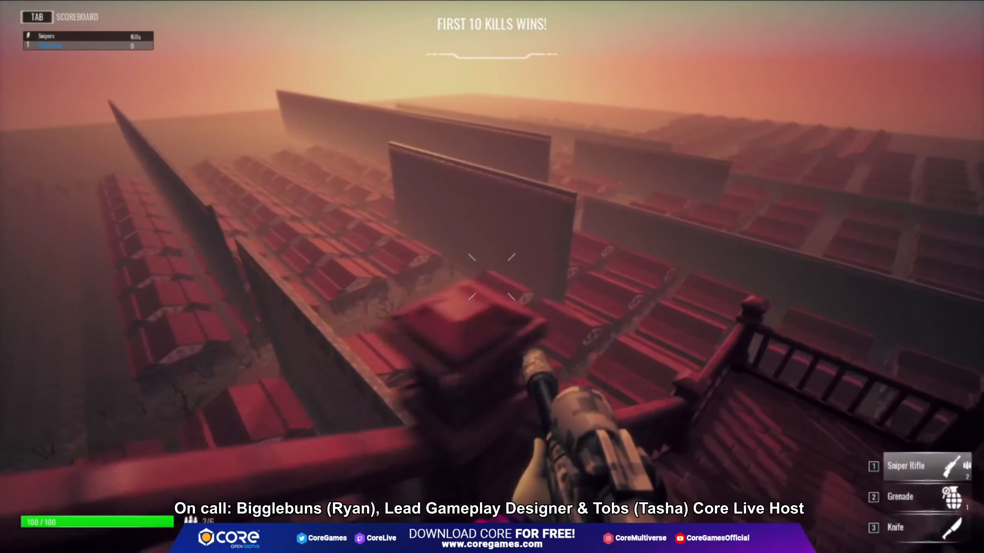
pyautogui.press('w')
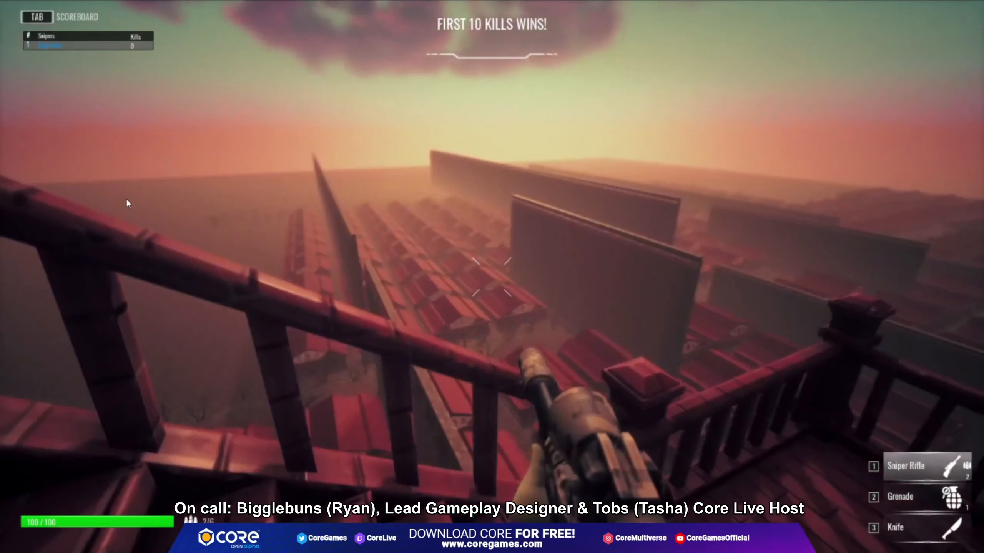
# Close the running game and open the CoreRoyale_NotMerged project for editing.
pyautogui.press('Escape')
pyautogui.click(489, 264)
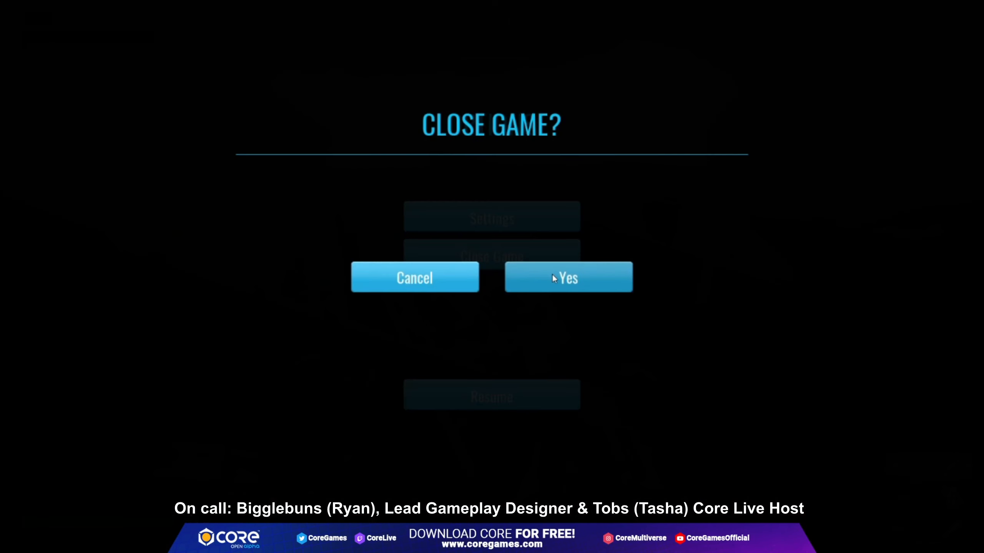
pyautogui.click(565, 272)
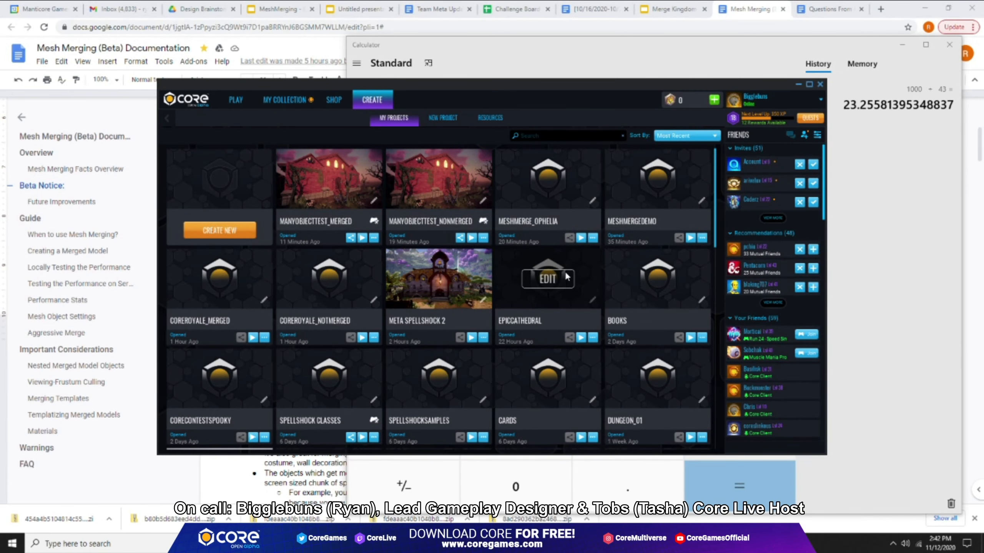
pyautogui.click(330, 284)
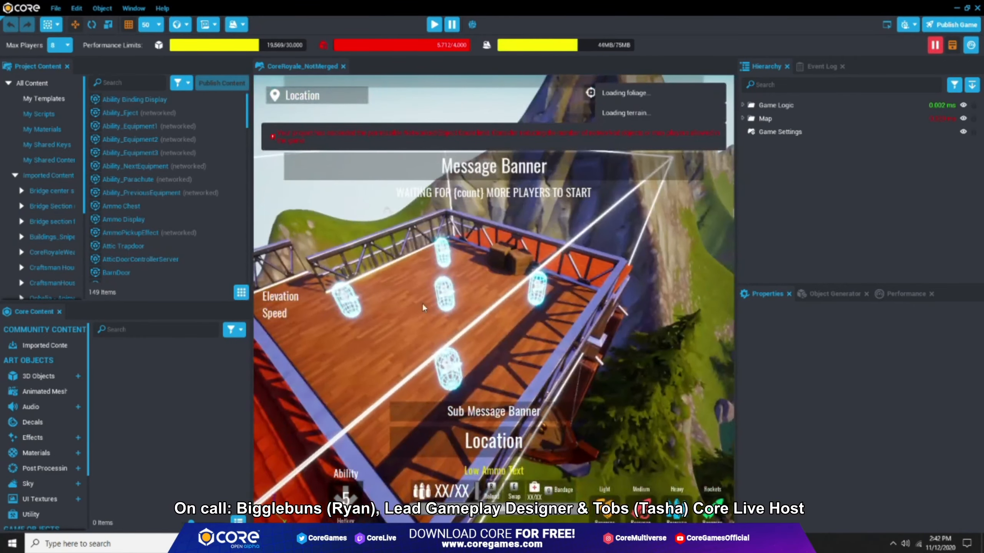
# Hide the gizmos in the viewport and look over the lobby platform and the surrounding terrain.
pyautogui.moveTo(565, 287); pyautogui.dragTo(521, 286, button='right')
pyautogui.press('v')
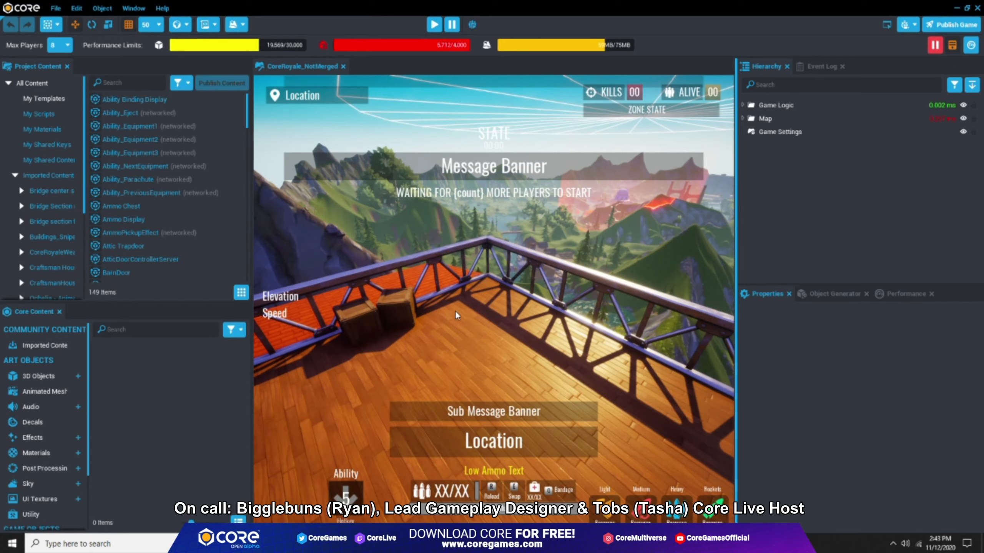
pyautogui.moveTo(375, 288); pyautogui.dragTo(507, 282, button='right')
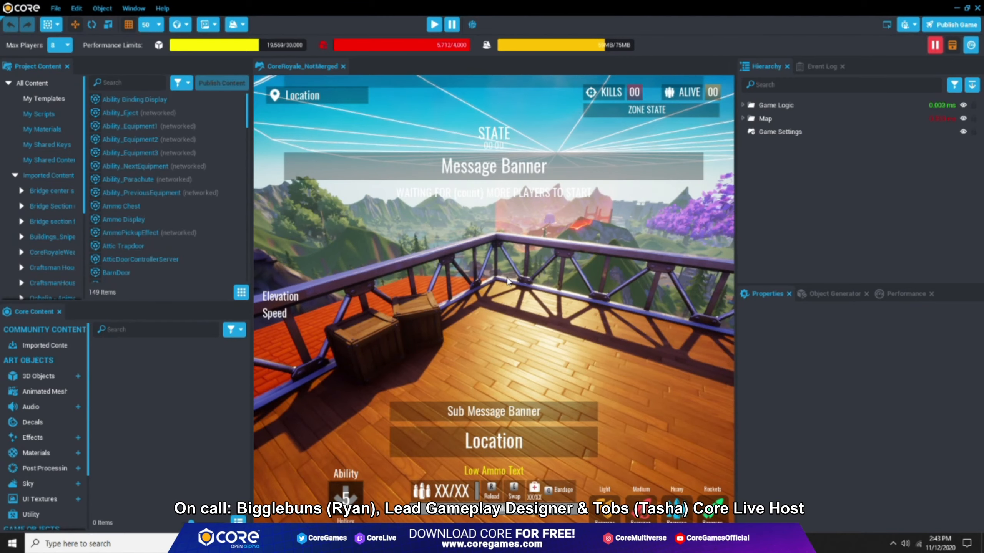
pyautogui.moveTo(538, 314); pyautogui.dragTo(682, 310, button='right')
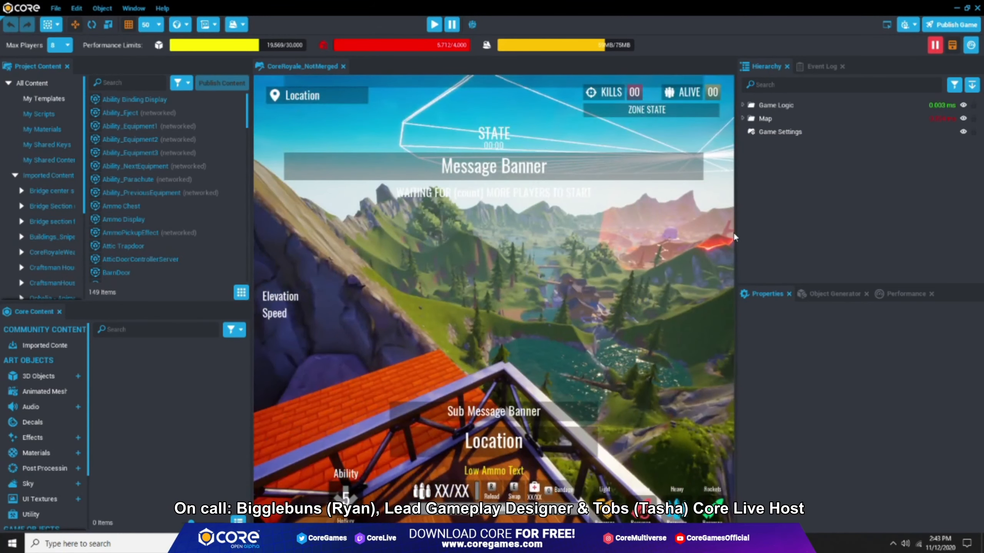
# Check in the Game Settings object that play mode profiling is enabled, and deselect it.
pyautogui.click(783, 133)
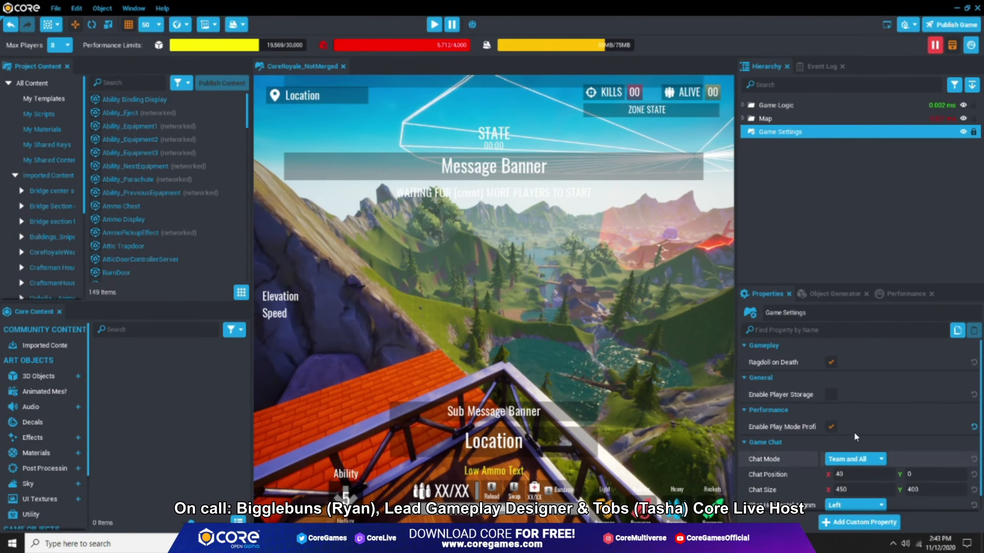
pyautogui.scroll(-5, 871, 446)
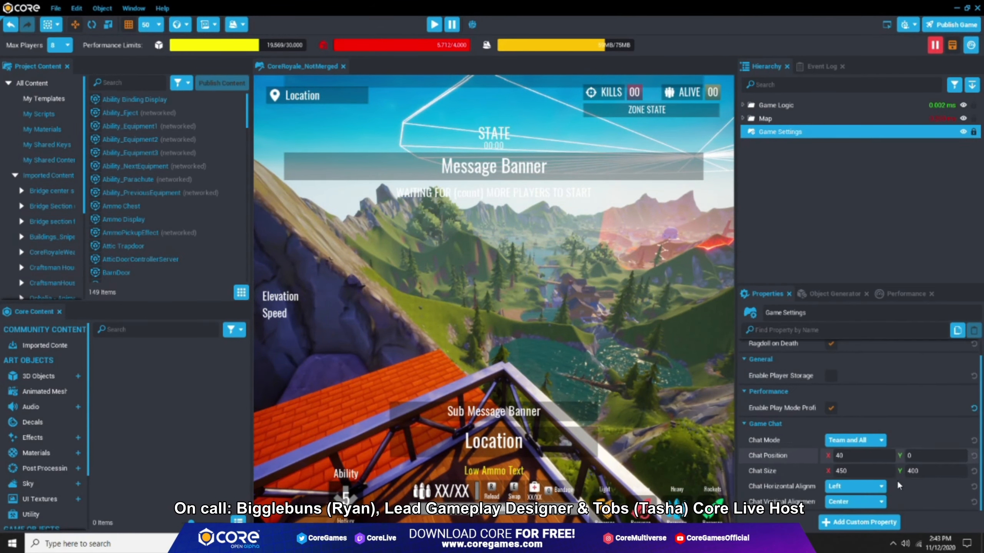
pyautogui.click(823, 203)
# Search the hierarchy for "lobby" and set the Lobby Required Players object's CountdownTime to 30.
pyautogui.click(743, 105)
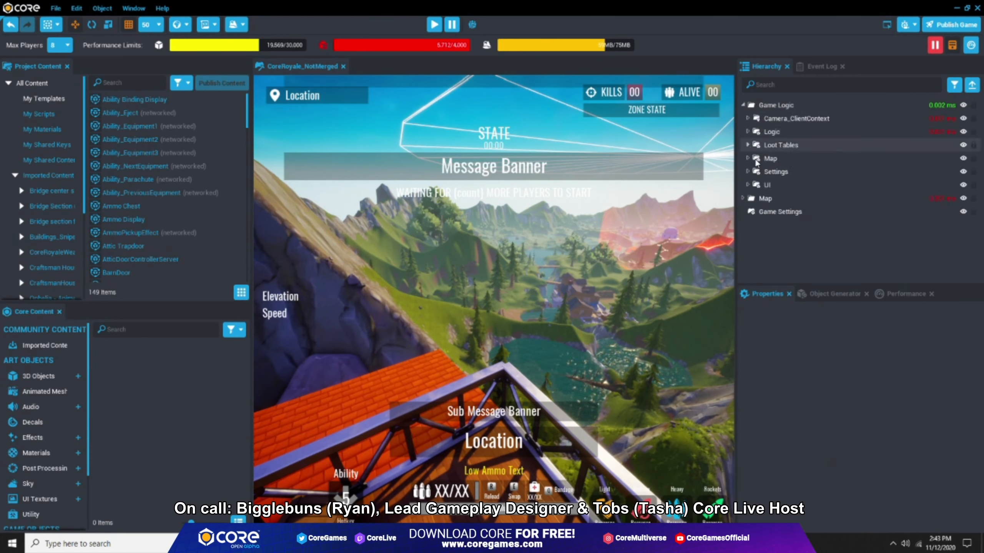
pyautogui.click(776, 85)
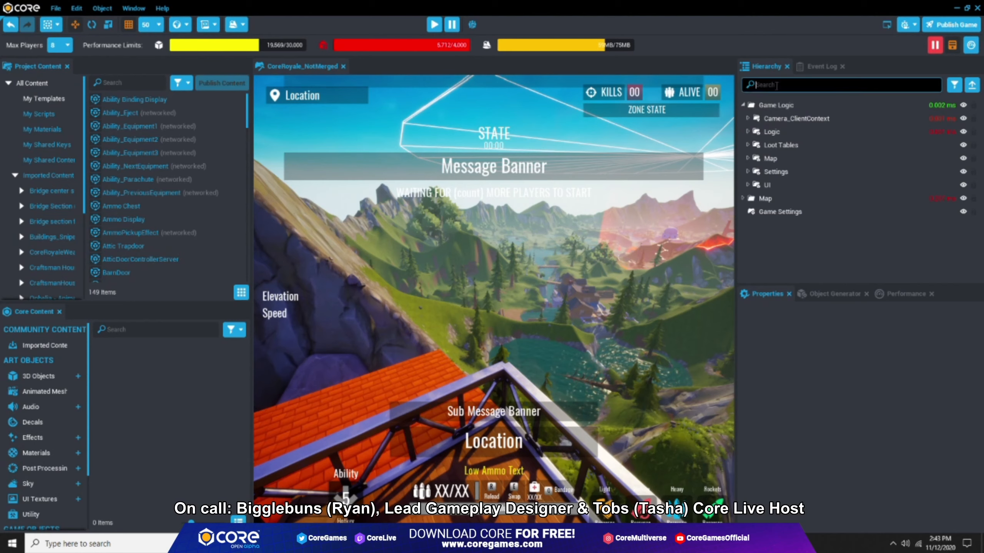
pyautogui.write('lobby')
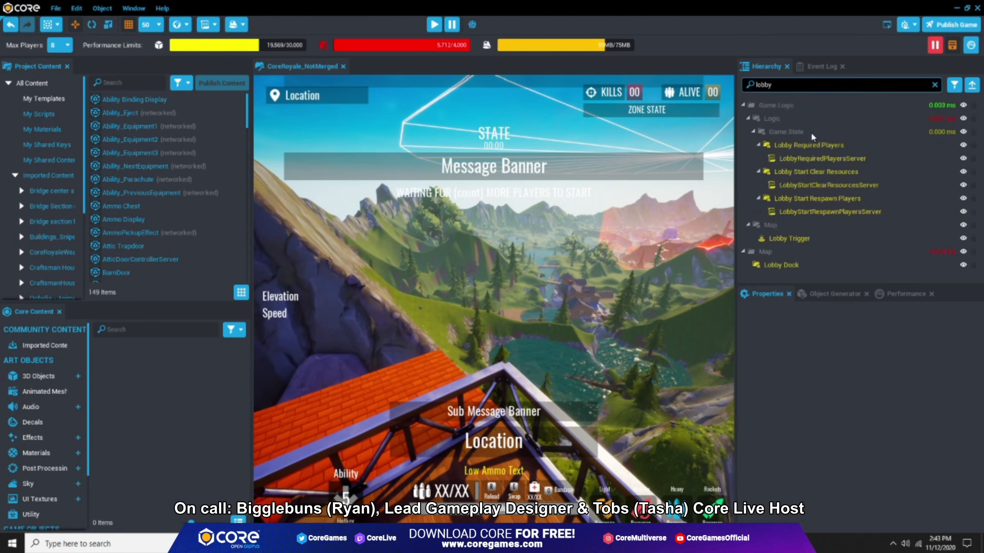
pyautogui.click(812, 144)
pyautogui.scroll(-2, 867, 472)
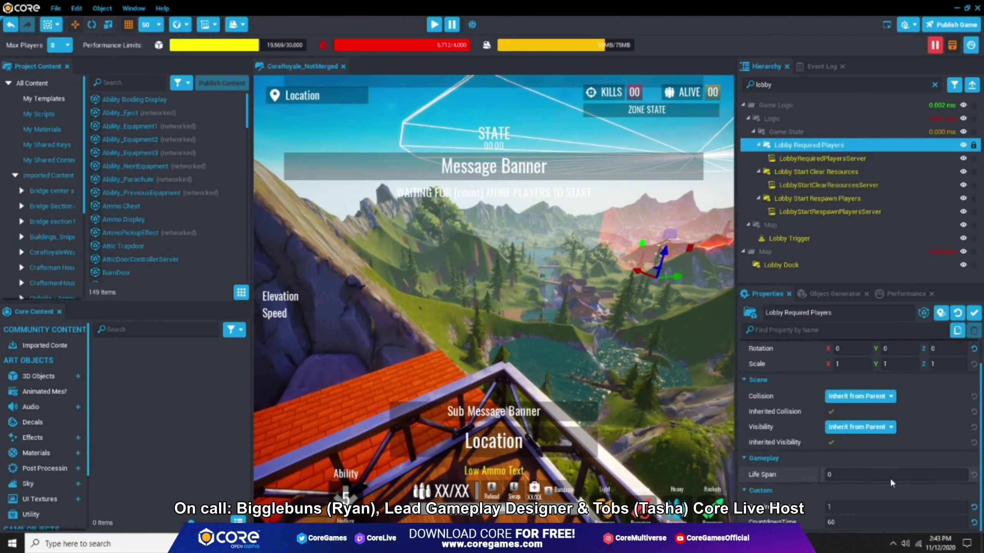
pyautogui.click(845, 522)
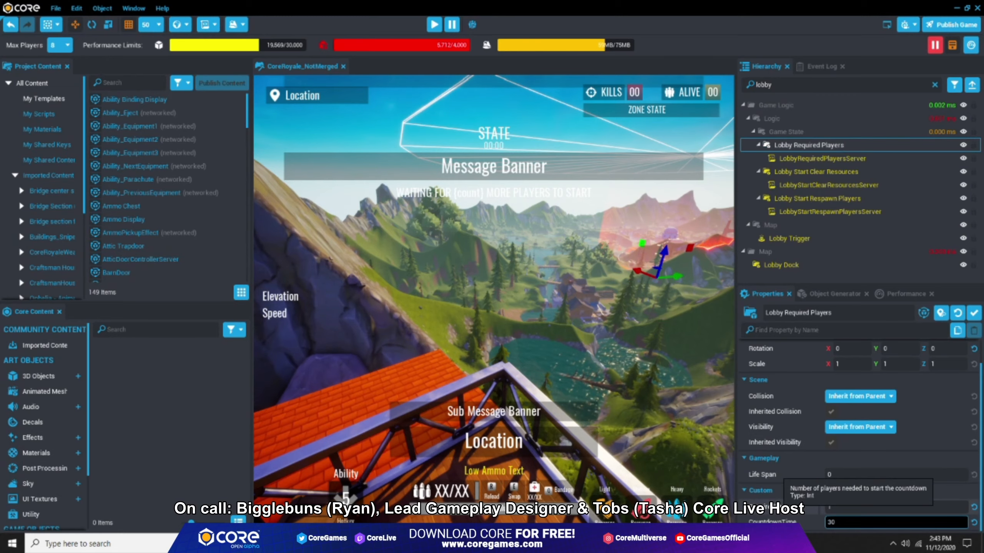
# Save the project with its hierarchy collapsed and close the editor.
pyautogui.click(972, 85)
pyautogui.click(608, 252)
pyautogui.moveTo(607, 252); pyautogui.dragTo(316, 204, button='right')
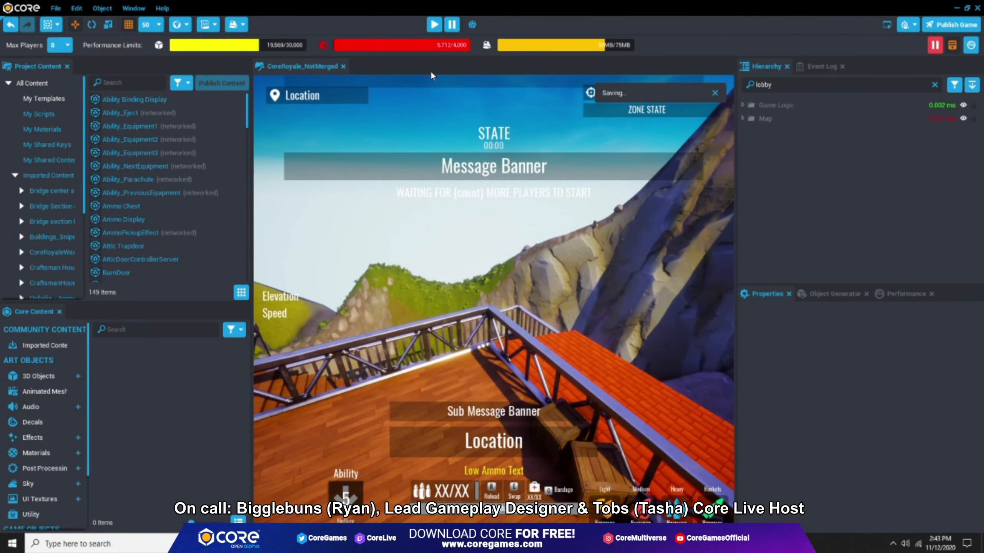
pyautogui.press('Escape')
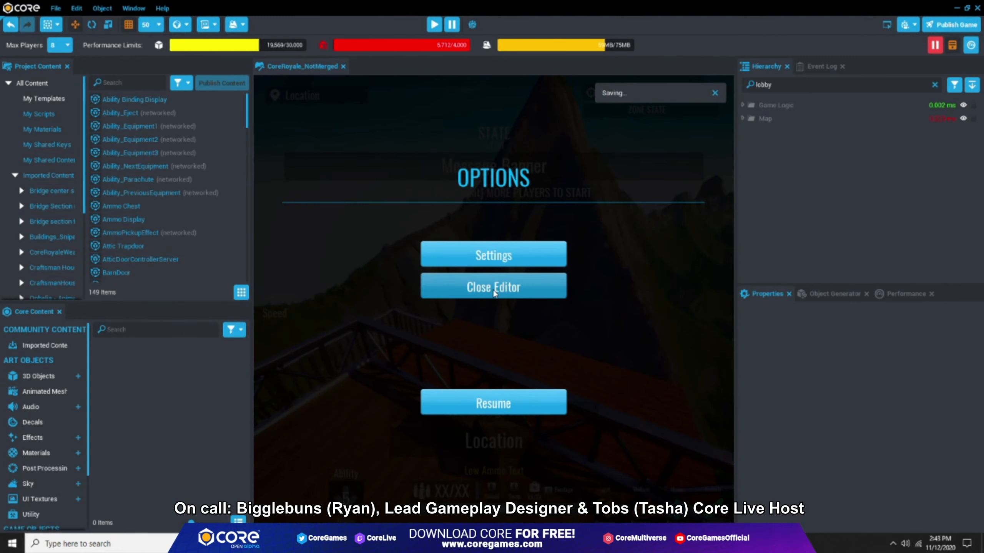
pyautogui.click(494, 294)
pyautogui.click(426, 297)
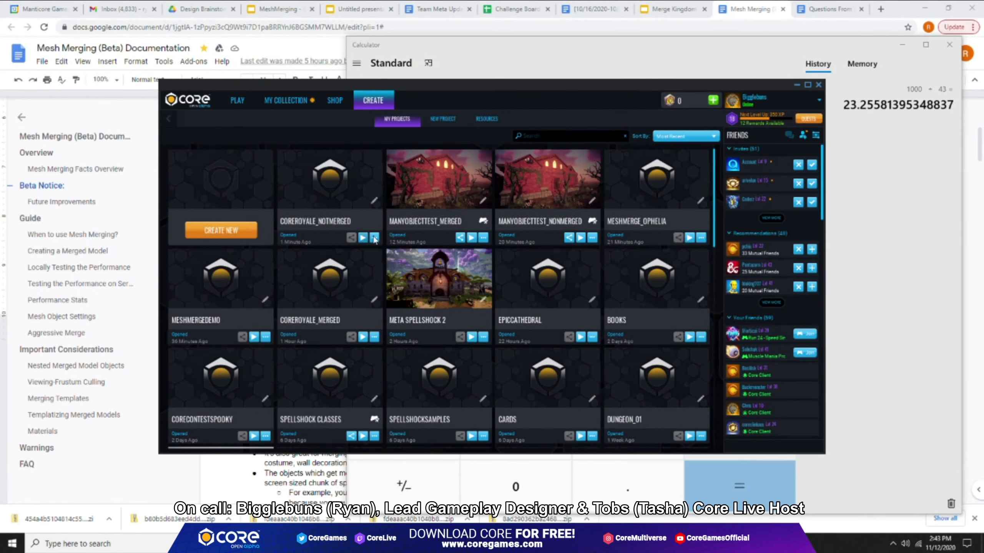
# Play the CoreRoyale_NotMerged project and move the character over the lobby railing onto the orange roof's edge.
pyautogui.click(363, 238)
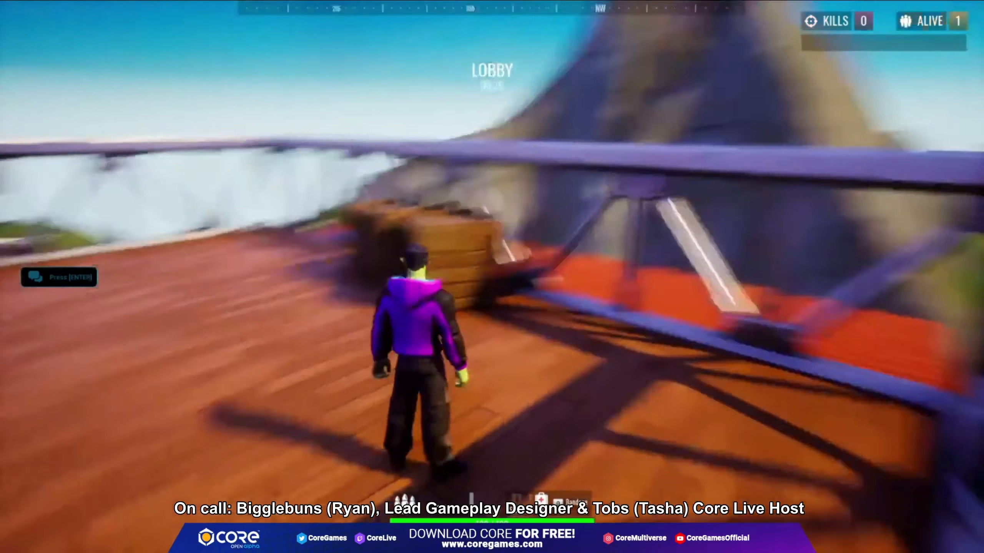
pyautogui.press('space')
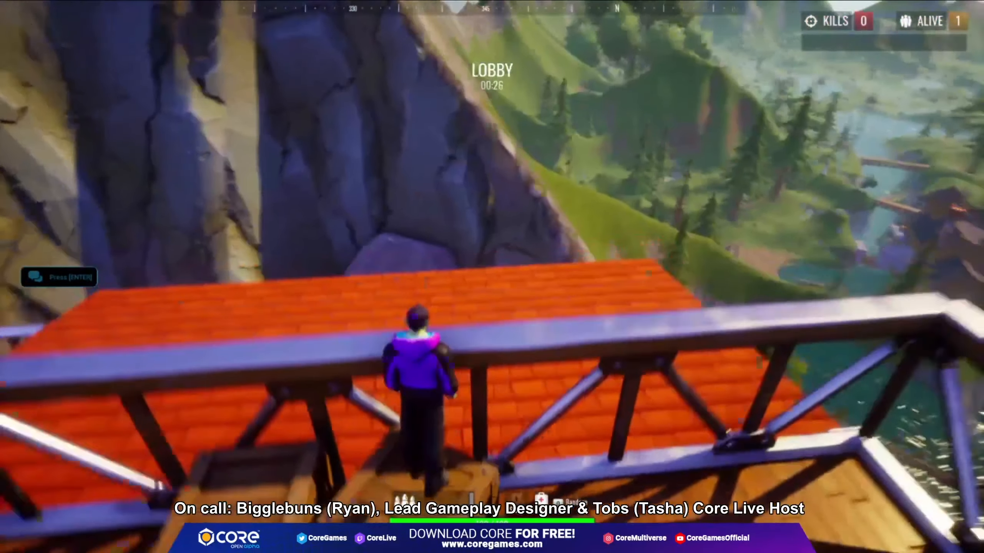
pyautogui.press('w')
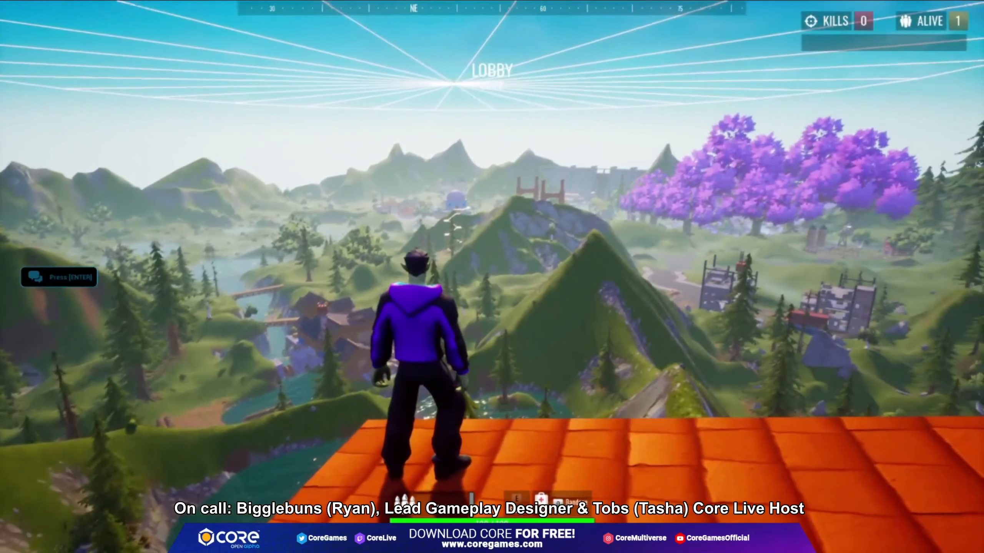
# Show the profiler over the map view, pause its capture to examine thread times and counters, and resume before hiding it.
pyautogui.press('F4')
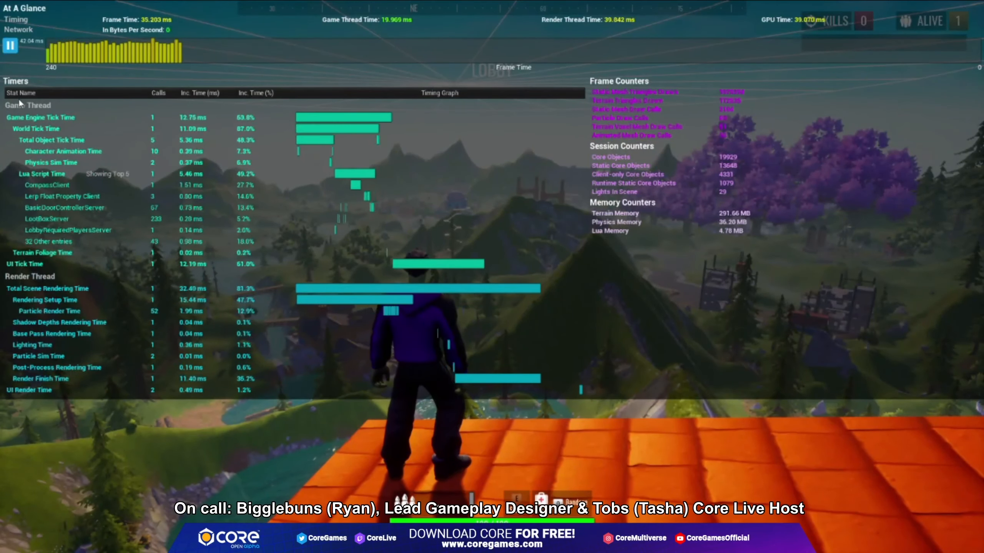
pyautogui.click(11, 46)
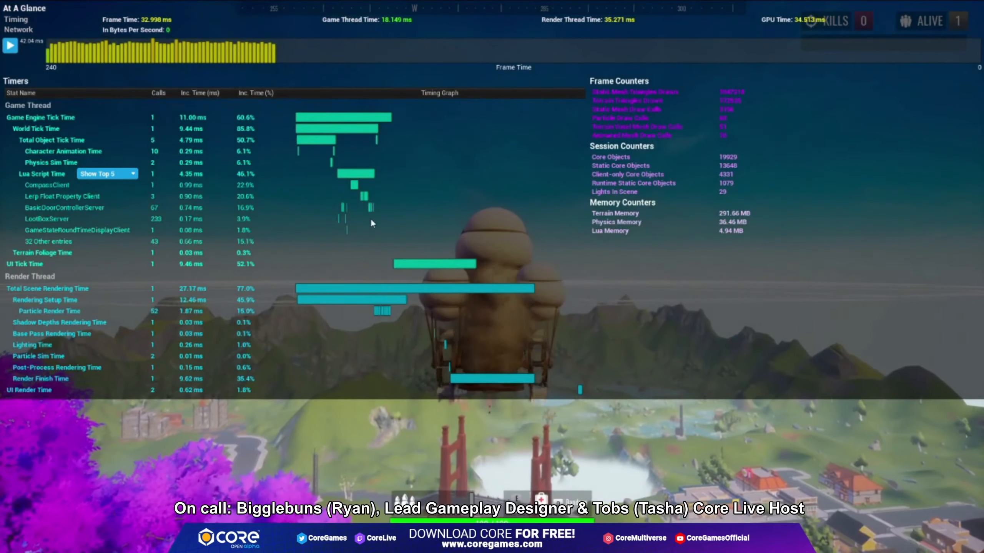
pyautogui.click(10, 45)
pyautogui.press('F4')
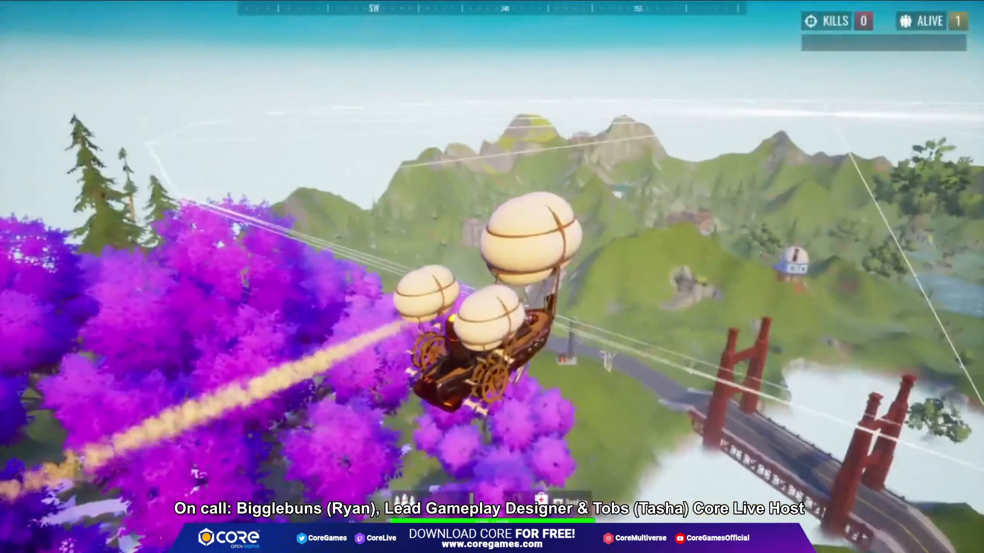
# Jump from the airship into the Mystery Forest and pause the profiler capture to examine the Lua script times.
pyautogui.press('space')
pyautogui.press('F4')
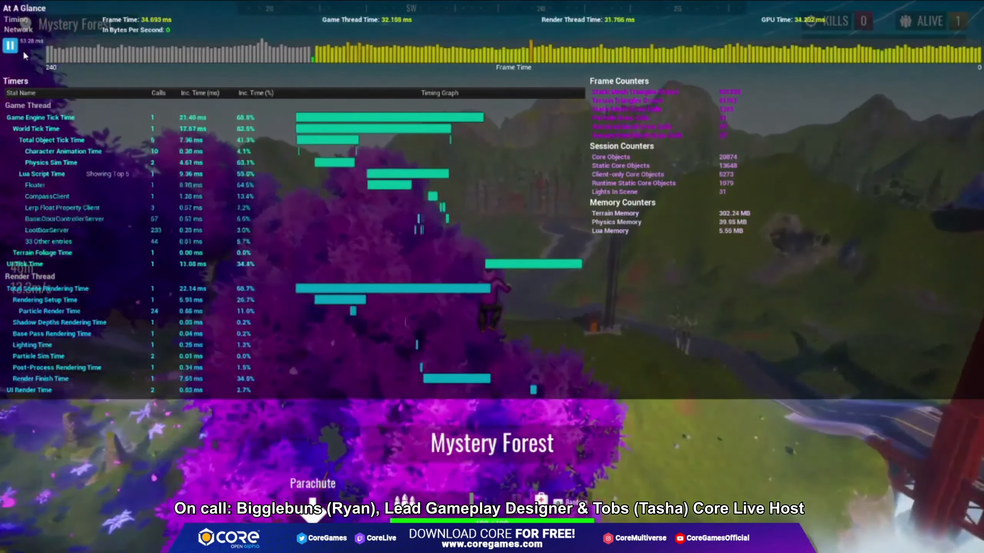
pyautogui.click(11, 45)
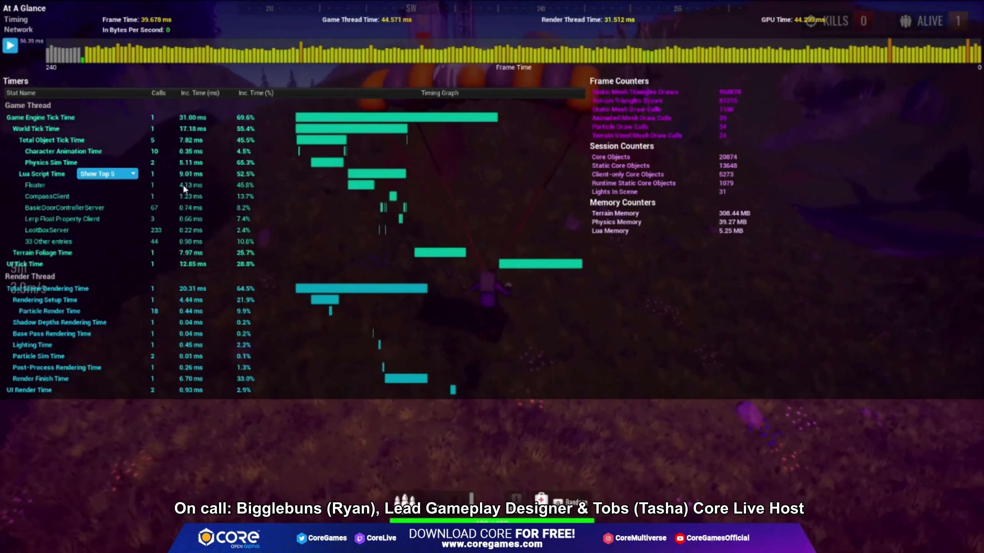
pyautogui.moveTo(75, 168)
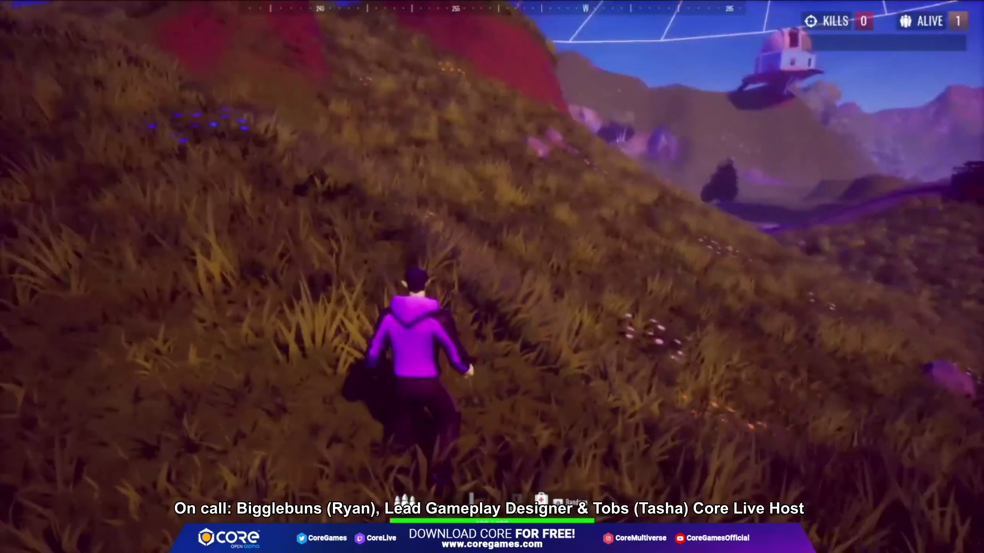
# Close the CoreRoyale_NotMerged game and return to the project list.
pyautogui.press('Escape')
pyautogui.click(548, 256)
pyautogui.click(546, 276)
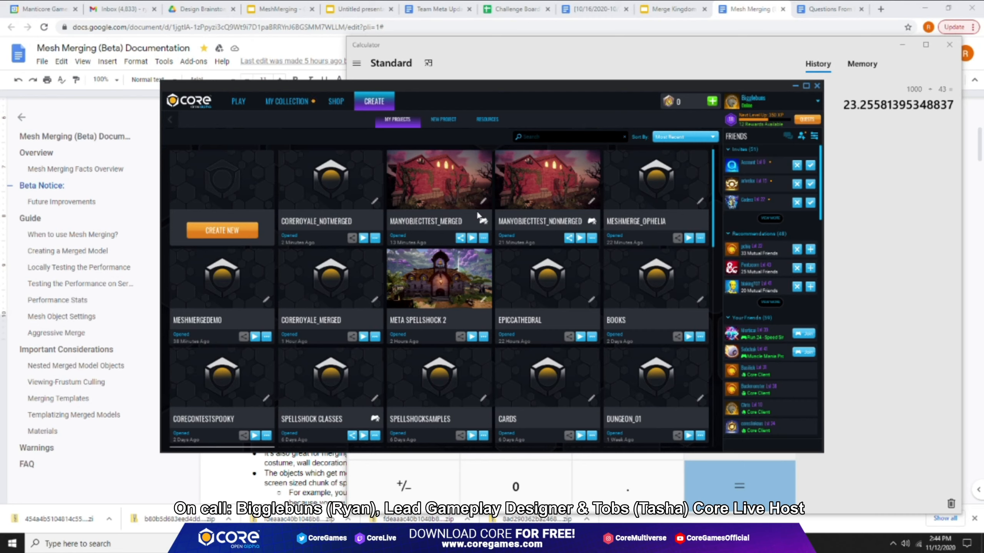
# Open the CoreRoyale_Merged project from its autosave and turn the view from the lobby platform towards the map.
pyautogui.moveTo(329, 296)
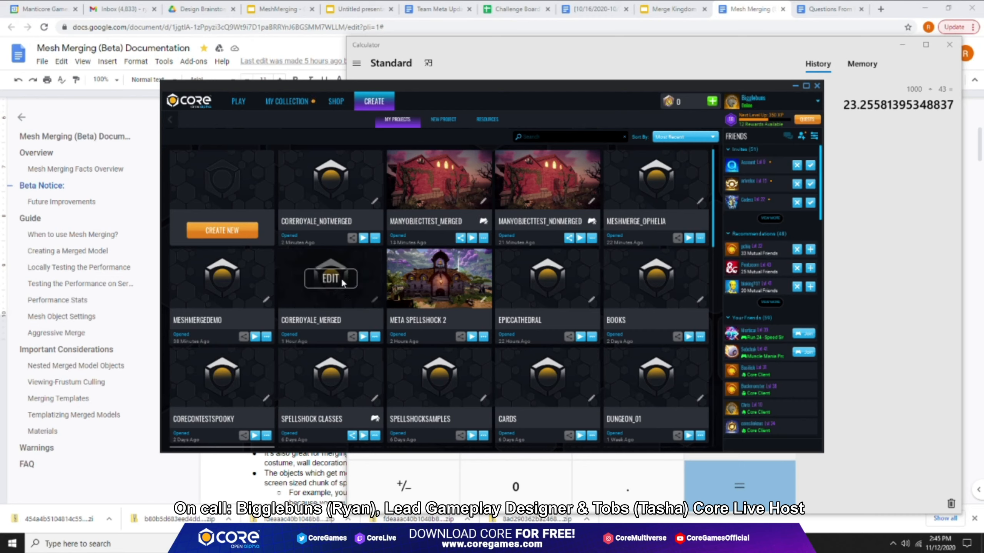
pyautogui.click(330, 279)
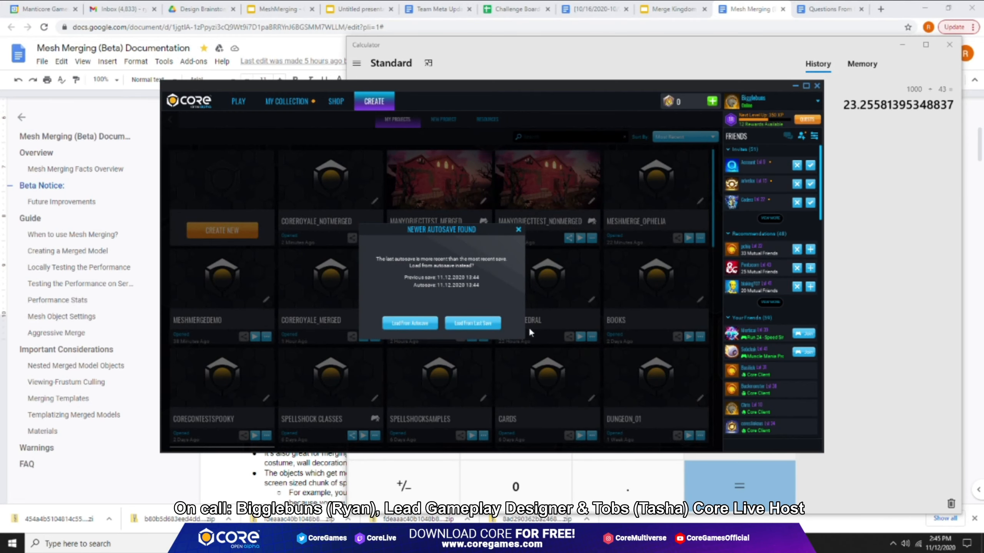
pyautogui.click(408, 322)
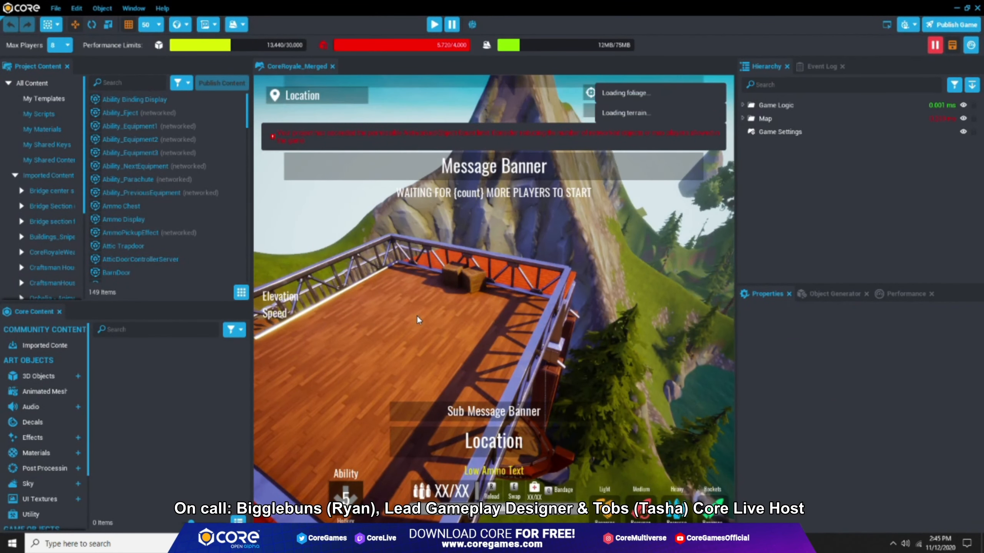
pyautogui.moveTo(493, 278); pyautogui.dragTo(532, 278, button='right')
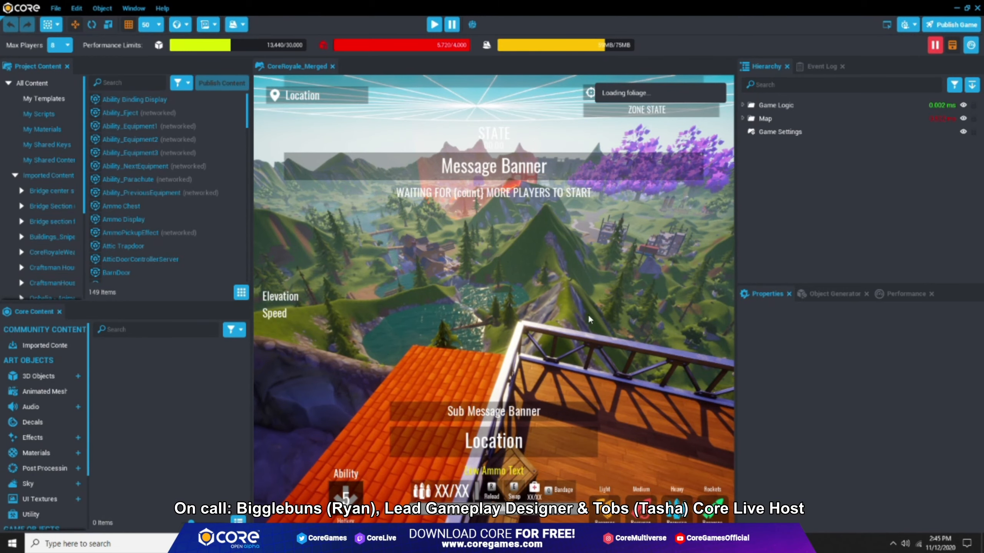
pyautogui.moveTo(595, 317); pyautogui.dragTo(592, 322, button='right')
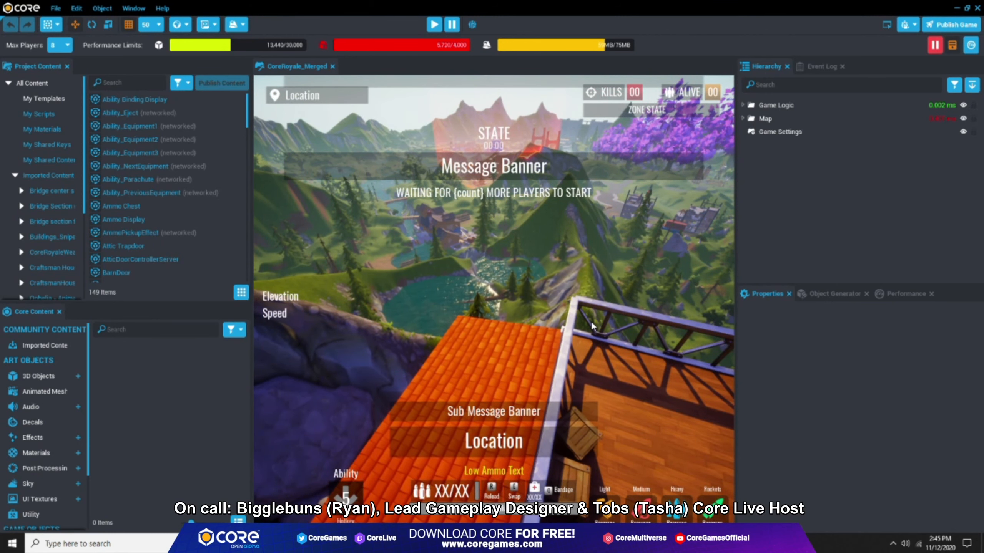
# Expand the Map and Lobby Dock groups in the hierarchy and focus the view on the Lobby Dock's first MergedModel.
pyautogui.moveTo(624, 308); pyautogui.dragTo(525, 275, button='right')
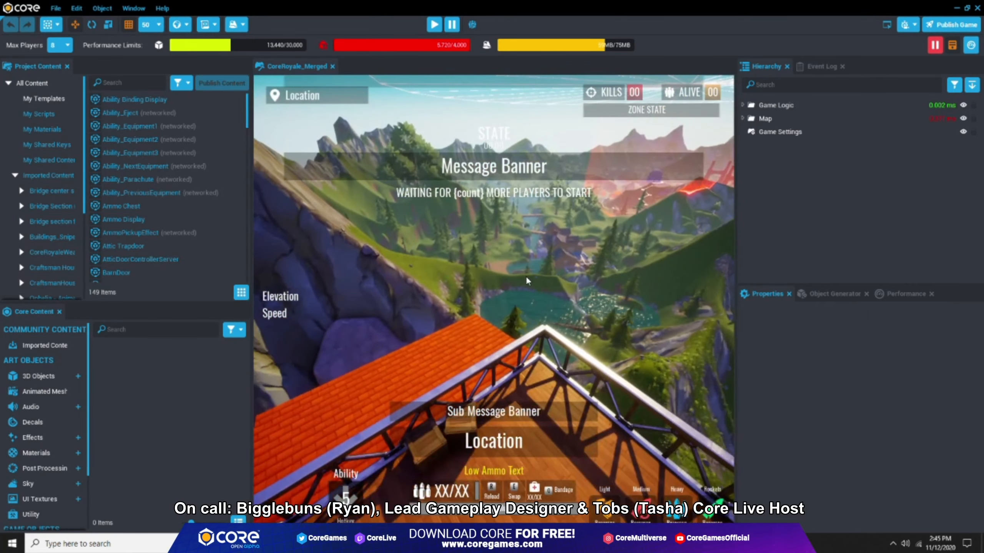
pyautogui.moveTo(449, 284); pyautogui.dragTo(498, 277, button='right')
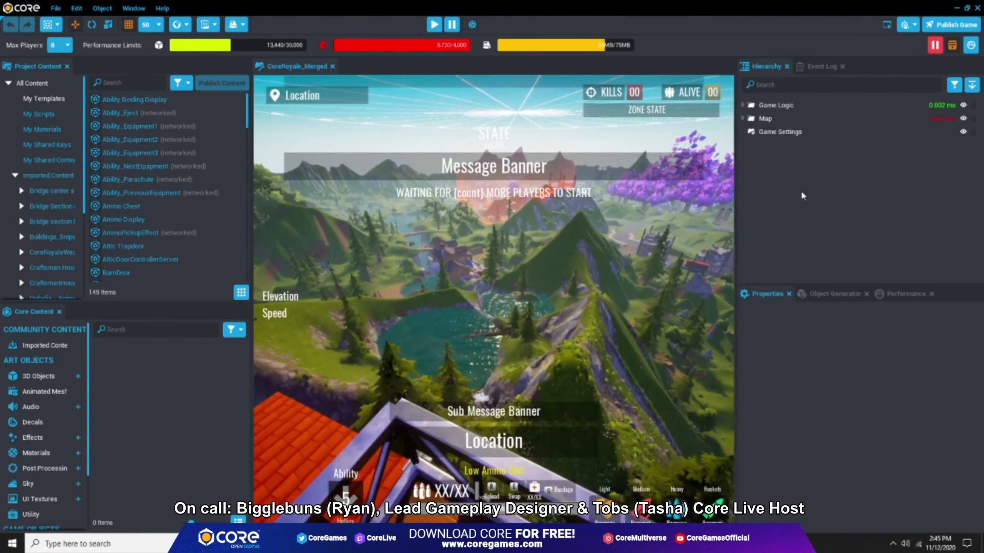
pyautogui.click(743, 118)
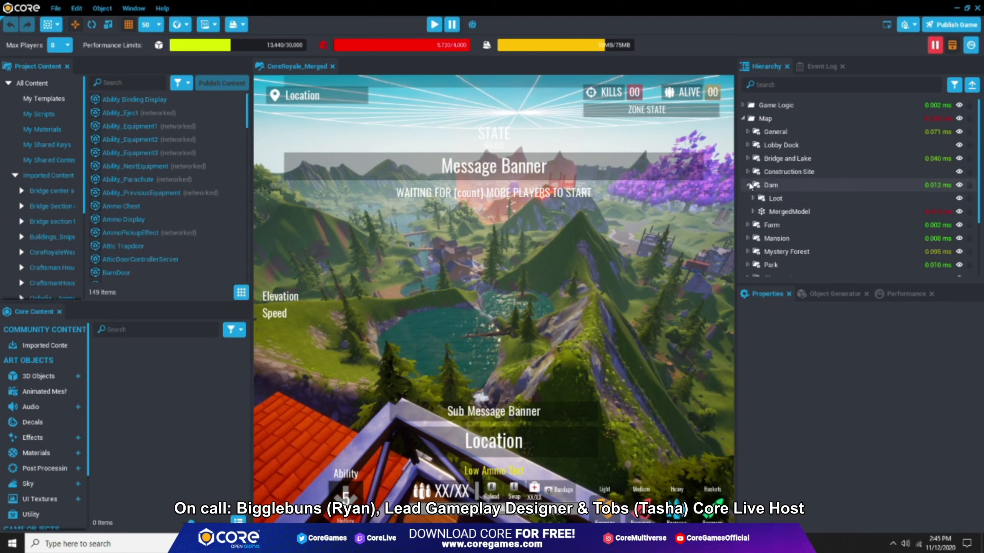
pyautogui.click(747, 145)
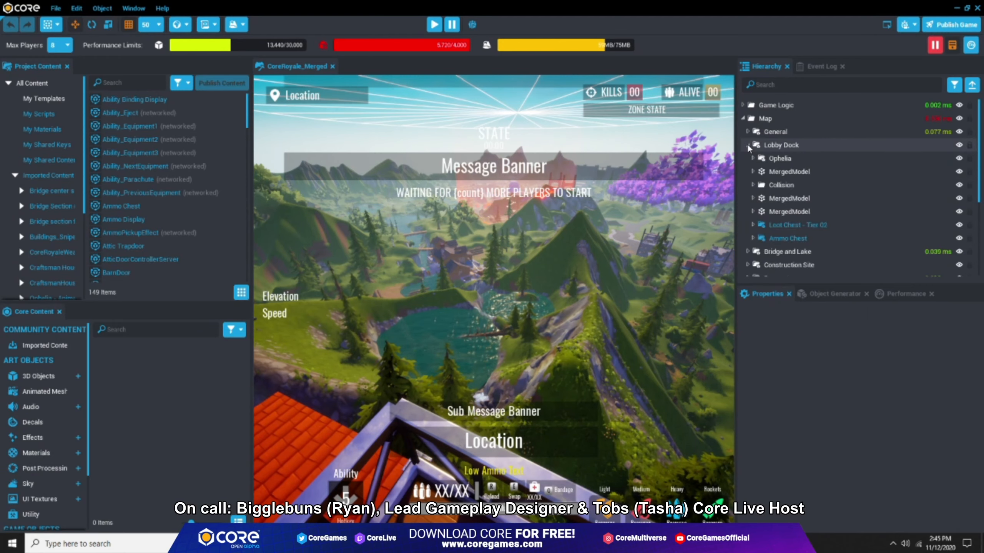
pyautogui.doubleClick(794, 171)
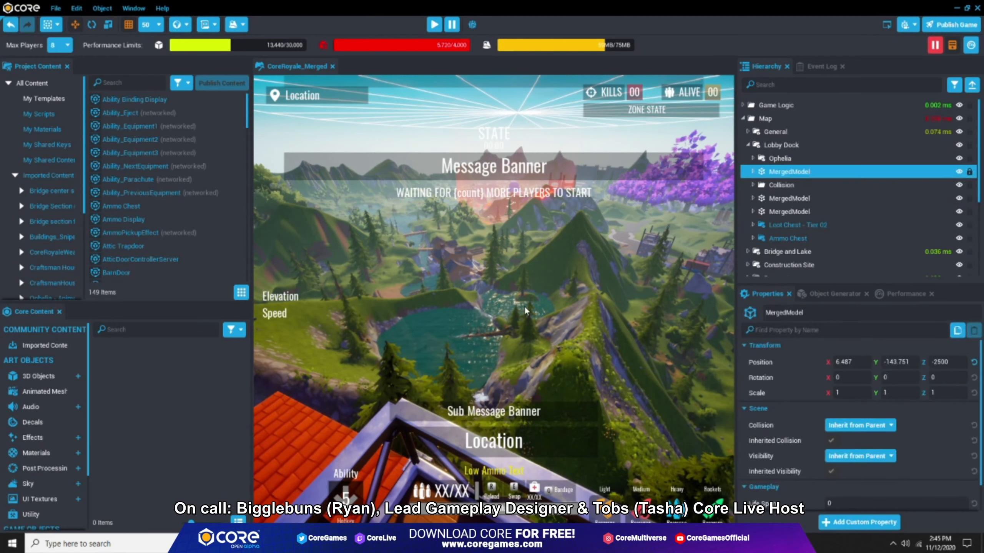
pyautogui.click(752, 171)
pyautogui.press('f')
pyautogui.keyDown('alt'); pyautogui.moveTo(460, 286); pyautogui.dragTo(356, 227); pyautogui.keyUp('alt')
pyautogui.scroll(-3, 355, 223)
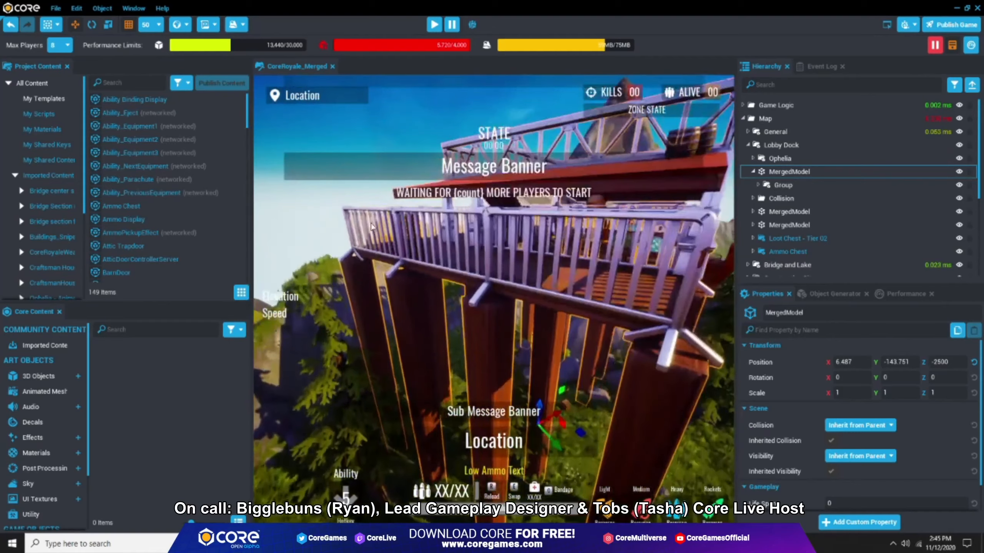
# Hide and show the Lobby Dock's first MergedModel repeatedly and orbit around the dock to identify which parts it contains.
pyautogui.click(959, 172)
pyautogui.click(958, 171)
pyautogui.click(959, 171)
pyautogui.click(959, 171)
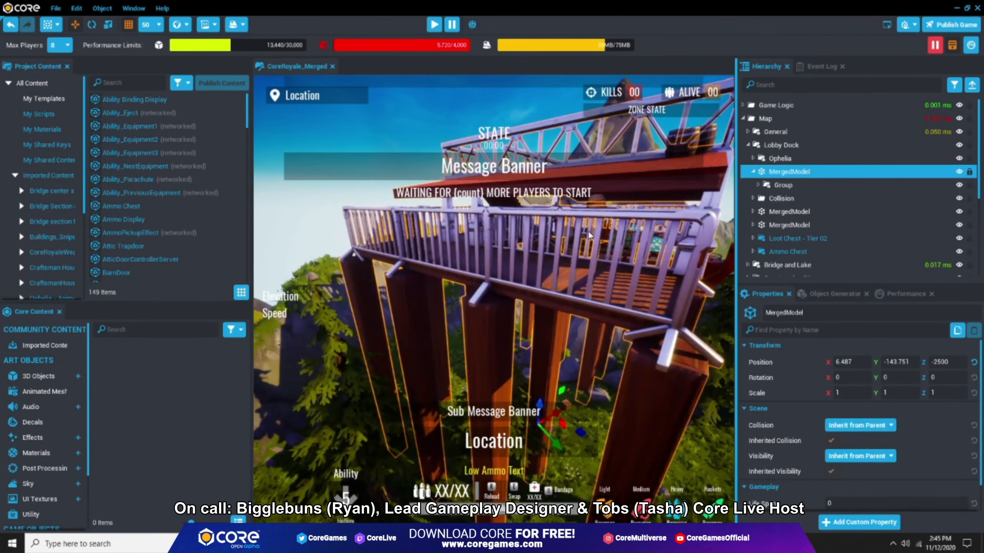
pyautogui.keyDown('alt'); pyautogui.moveTo(588, 230); pyautogui.dragTo(572, 243); pyautogui.keyUp('alt')
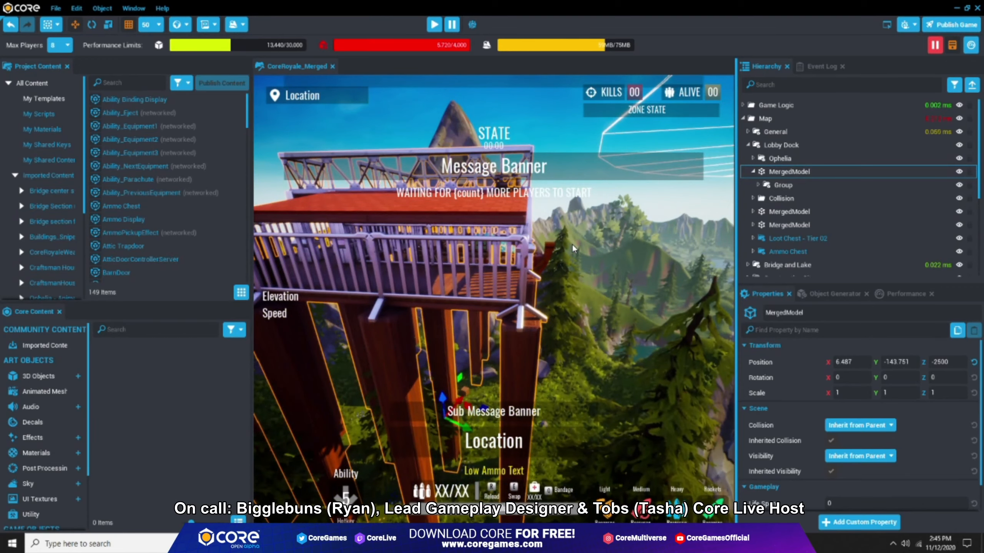
pyautogui.keyDown('alt'); pyautogui.moveTo(612, 244); pyautogui.dragTo(656, 229); pyautogui.keyUp('alt')
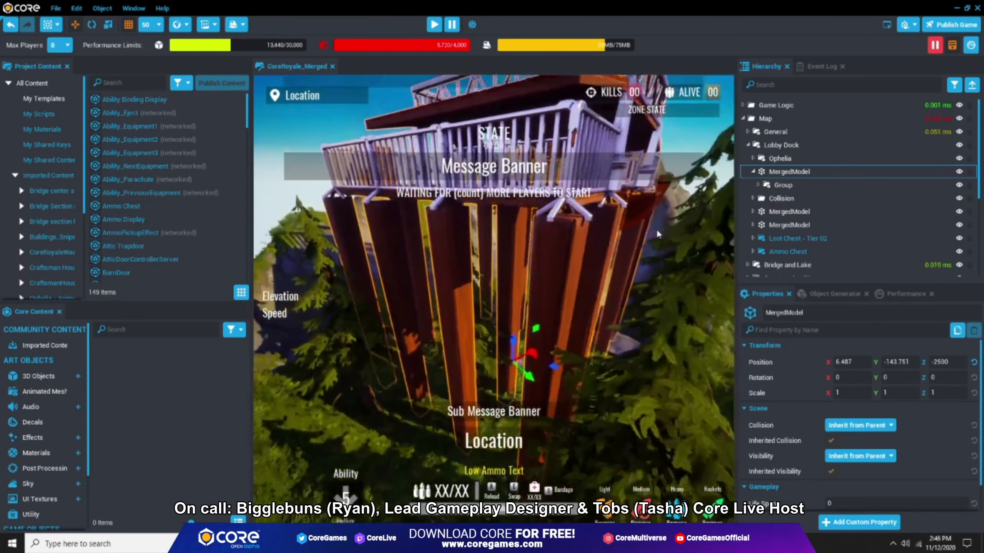
# Focus on the Group inside the first Lobby Dock MergedModel and examine the parent model's rendering properties.
pyautogui.doubleClick(782, 185)
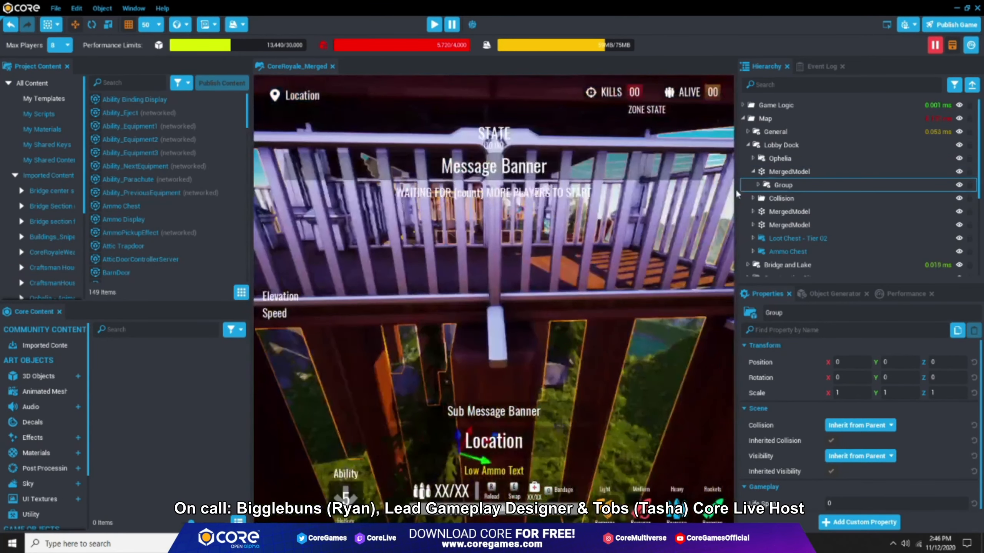
pyautogui.click(782, 172)
pyautogui.scroll(-2, 902, 455)
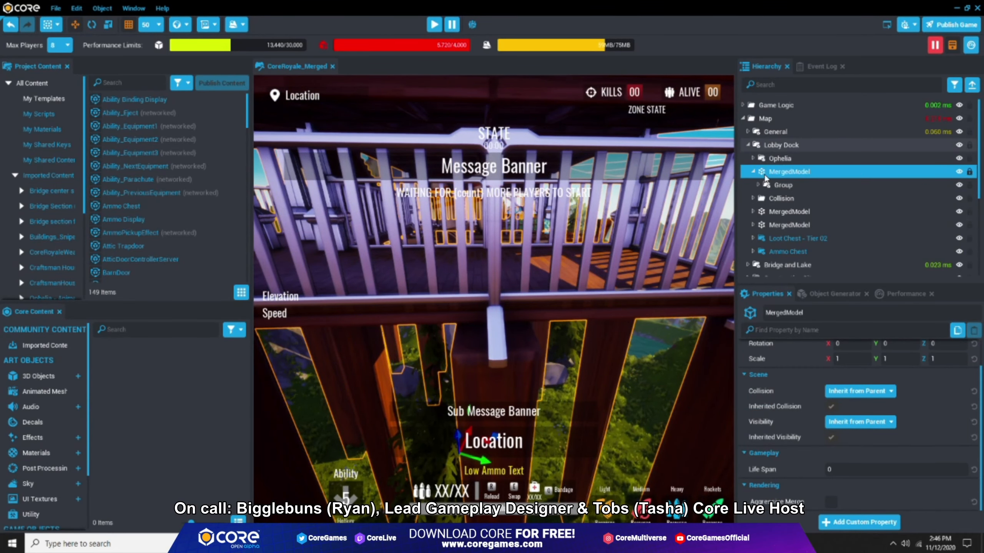
# Focus on each of the Lobby Dock's merged models in turn to inspect their contents, and collapse the Lobby Dock group.
pyautogui.click(779, 212)
pyautogui.click(753, 172)
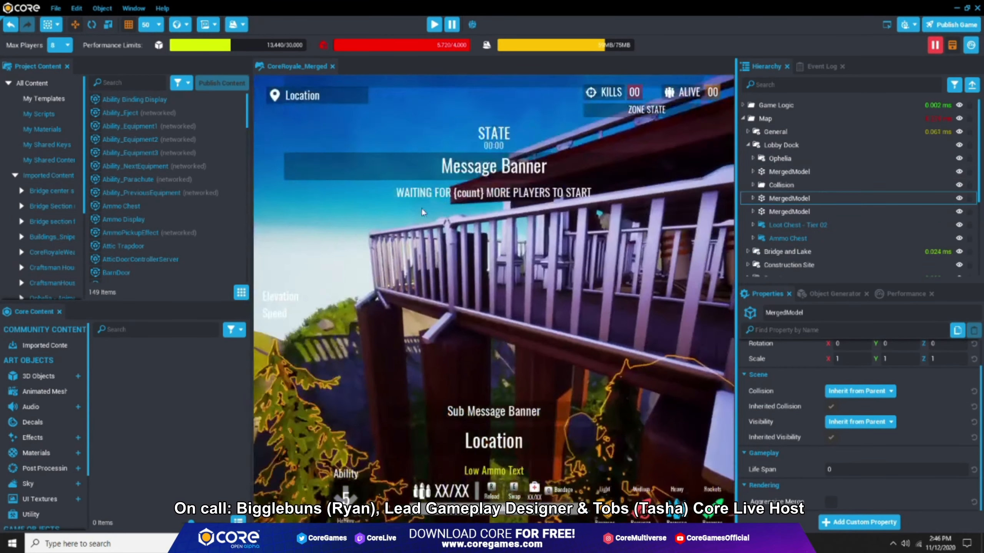
pyautogui.press('f')
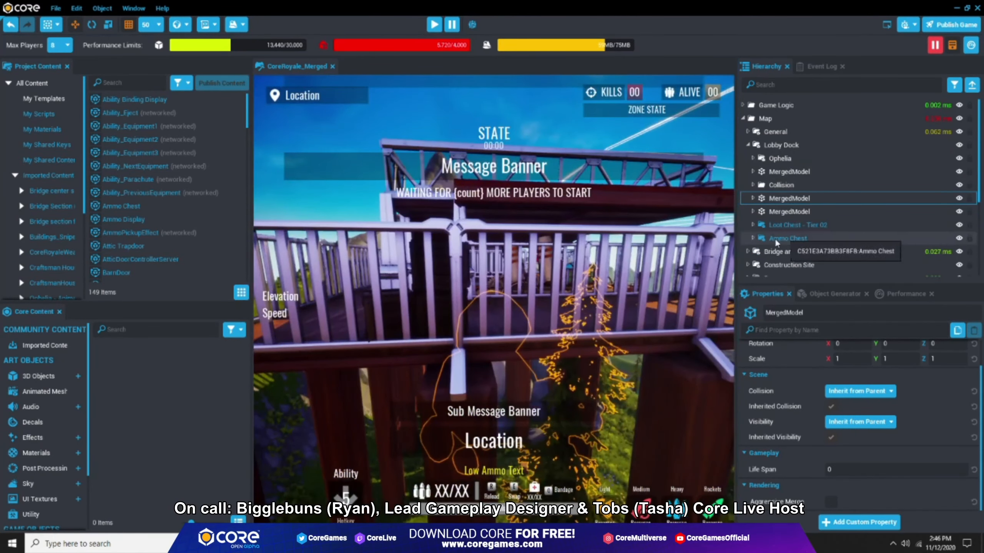
pyautogui.click(773, 213)
pyautogui.press('f')
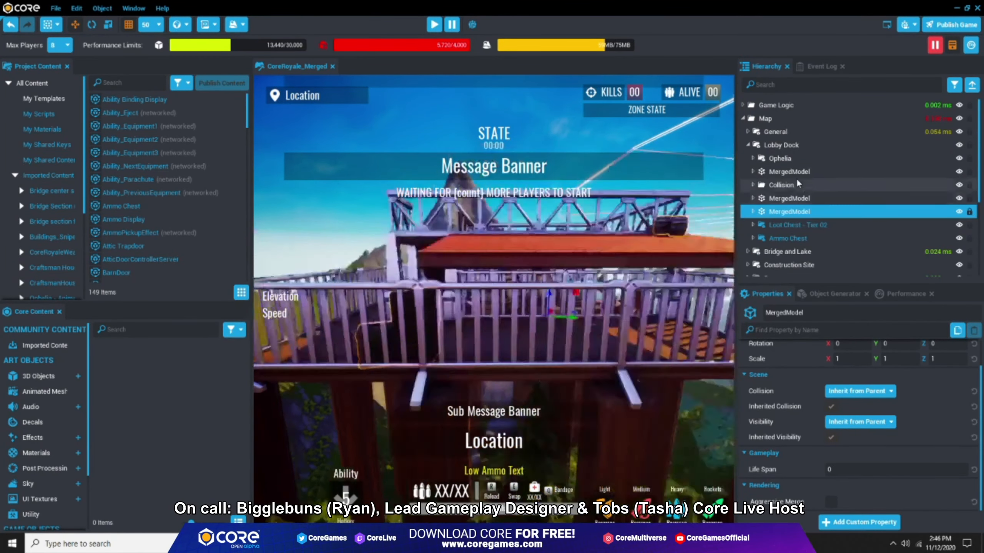
pyautogui.click(787, 171)
pyautogui.press('f')
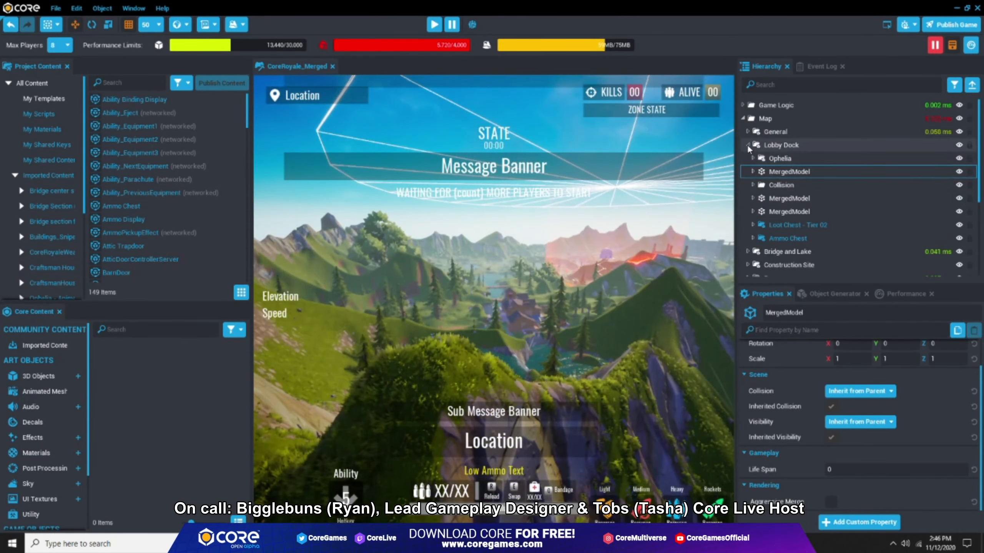
pyautogui.click(748, 145)
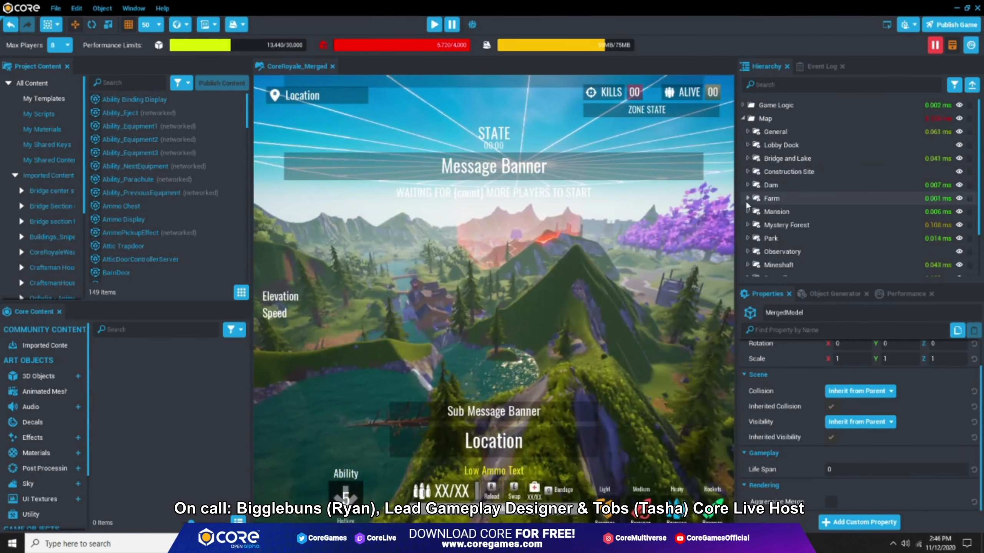
# Expand the Farm group and focus the view on its first MergedModel to inspect the farm structures it covers.
pyautogui.click(747, 199)
pyautogui.click(788, 212)
pyautogui.press('f')
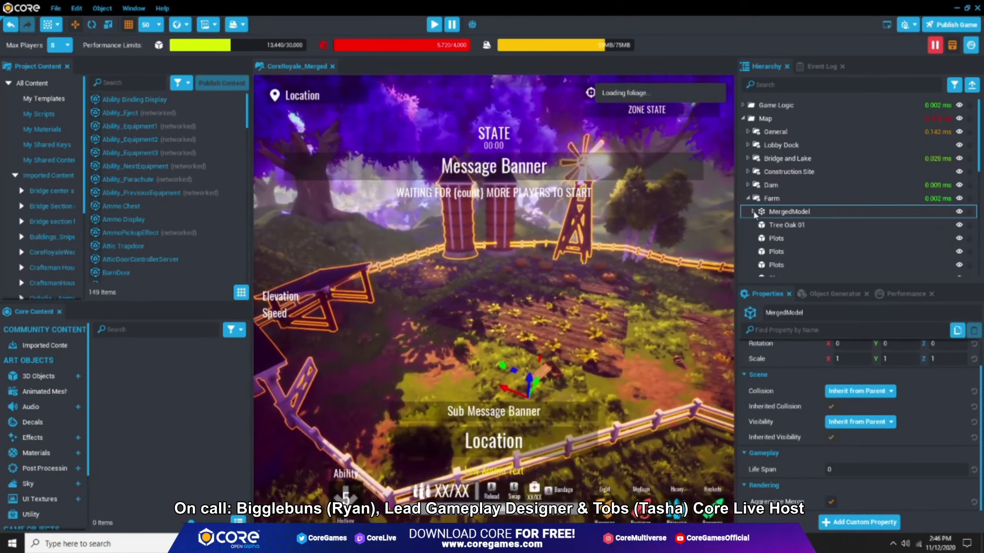
pyautogui.moveTo(553, 258); pyautogui.dragTo(697, 236, button='right')
pyautogui.doubleClick(788, 212)
# Select the remaining merged models in the Farm group one by one to see which farm objects each contains.
pyautogui.scroll(-5, 782, 249)
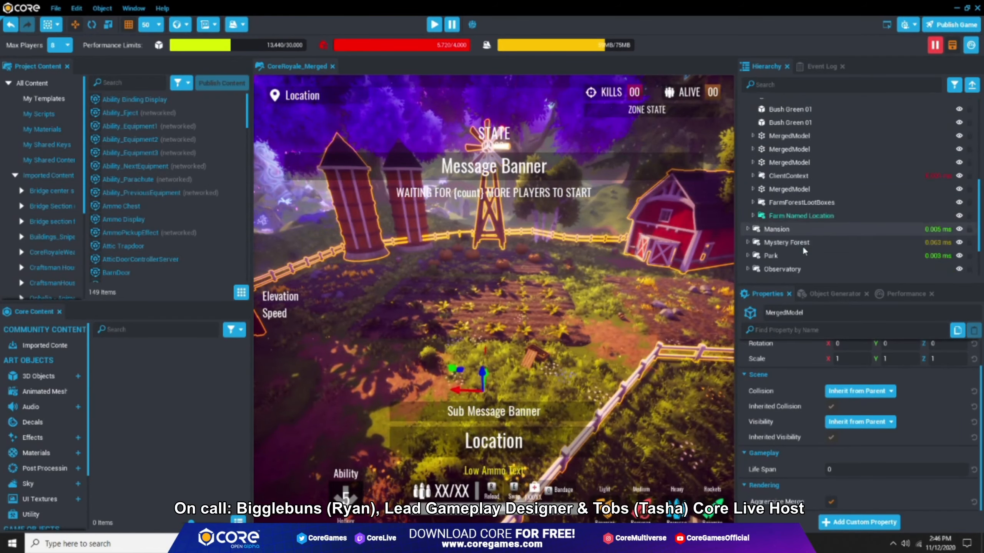
pyautogui.click(786, 136)
pyautogui.click(780, 149)
pyautogui.click(780, 164)
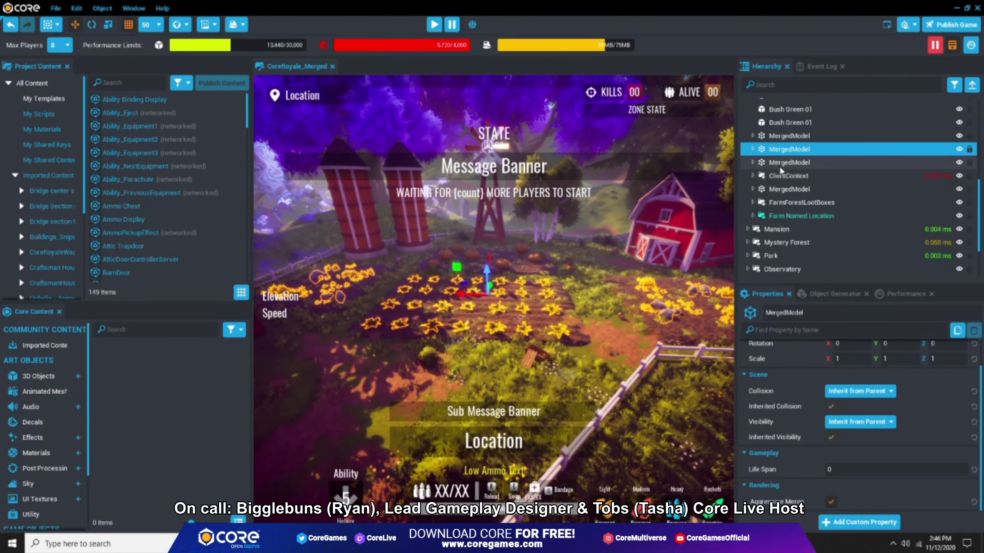
pyautogui.doubleClick(788, 188)
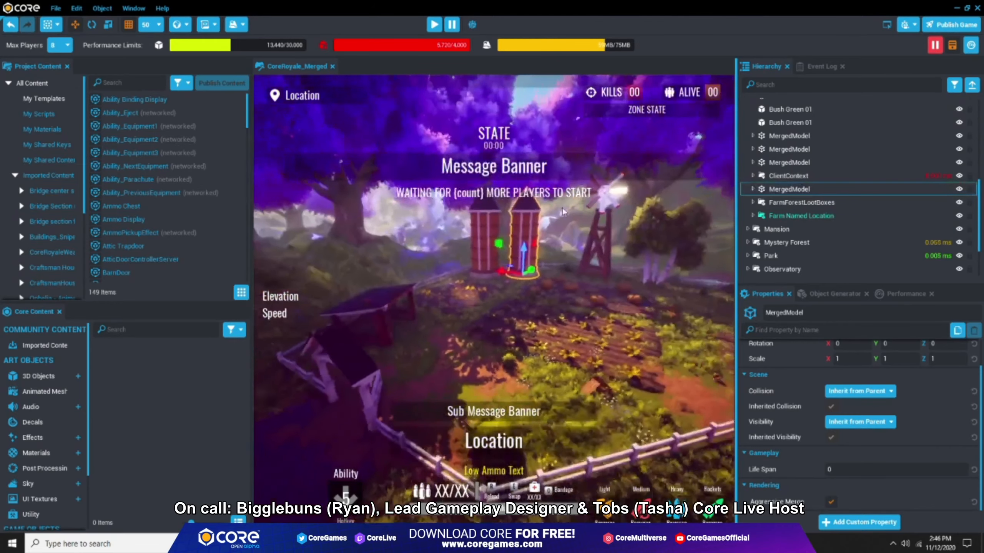
pyautogui.moveTo(651, 233); pyautogui.dragTo(422, 228, button='right')
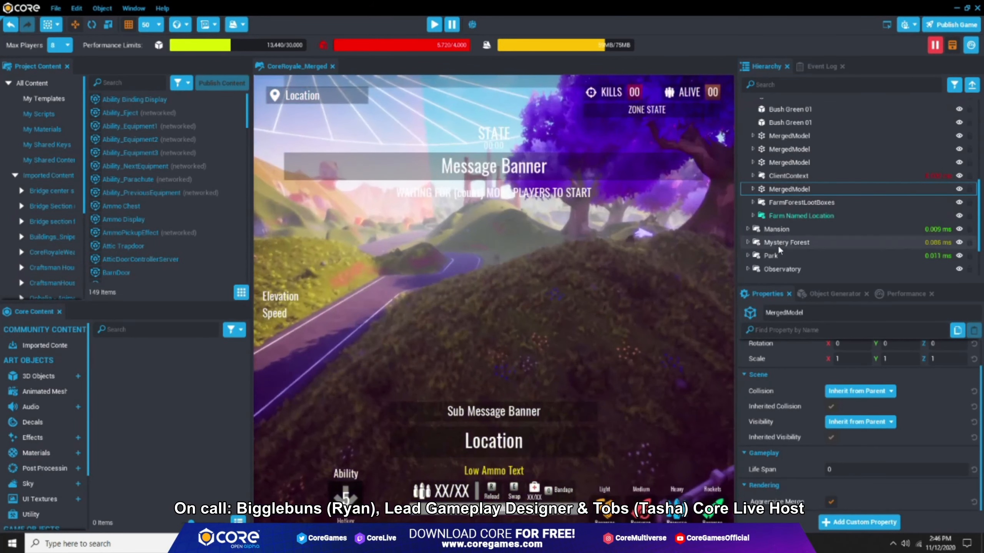
# Expand the Mansion group and count the objects under it.
pyautogui.click(747, 229)
pyautogui.click(766, 227)
pyautogui.rightClick(767, 226)
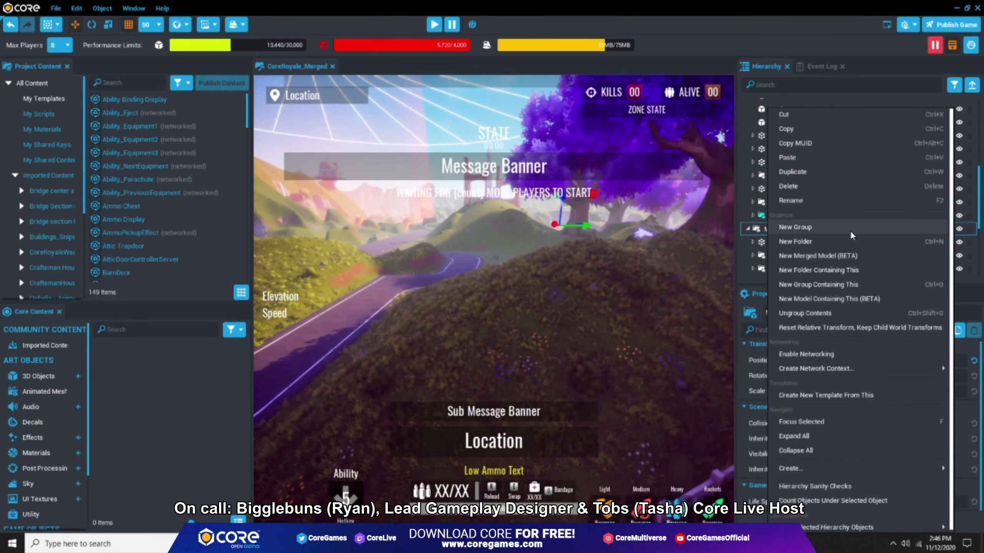
pyautogui.click(813, 500)
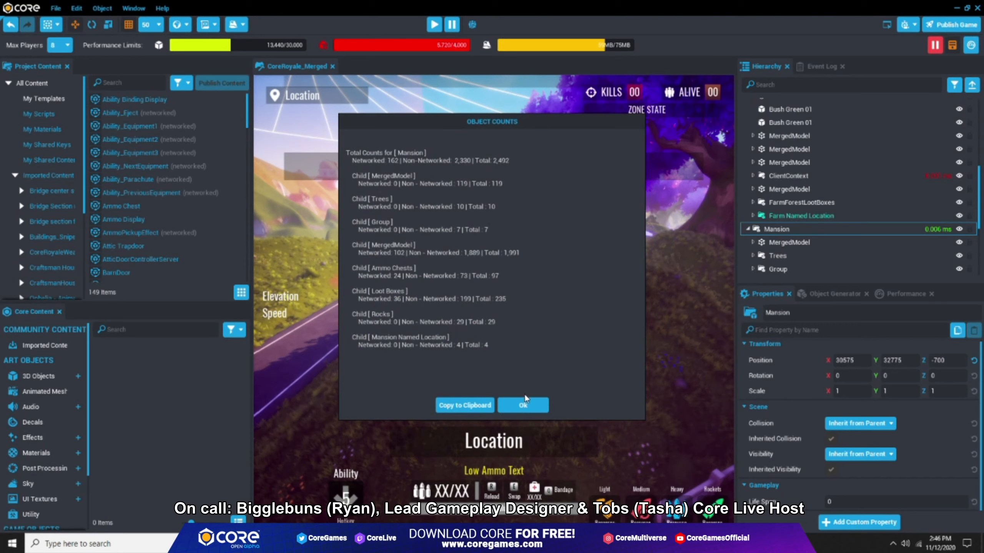
pyautogui.click(527, 404)
# Expand the Mansion's first MergedModel, focus on its Roads group, and move in close to the mansion building.
pyautogui.click(752, 242)
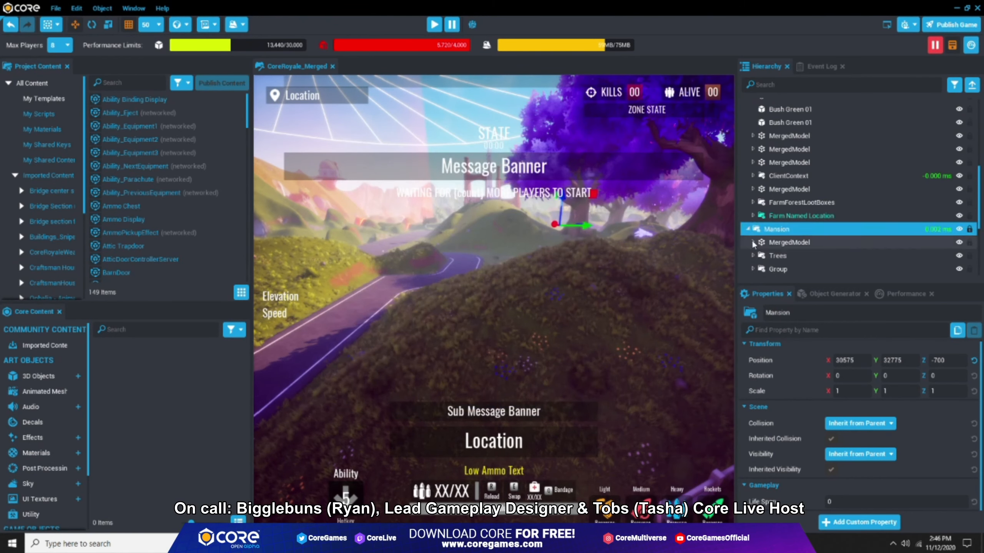
pyautogui.click(782, 256)
pyautogui.press('f')
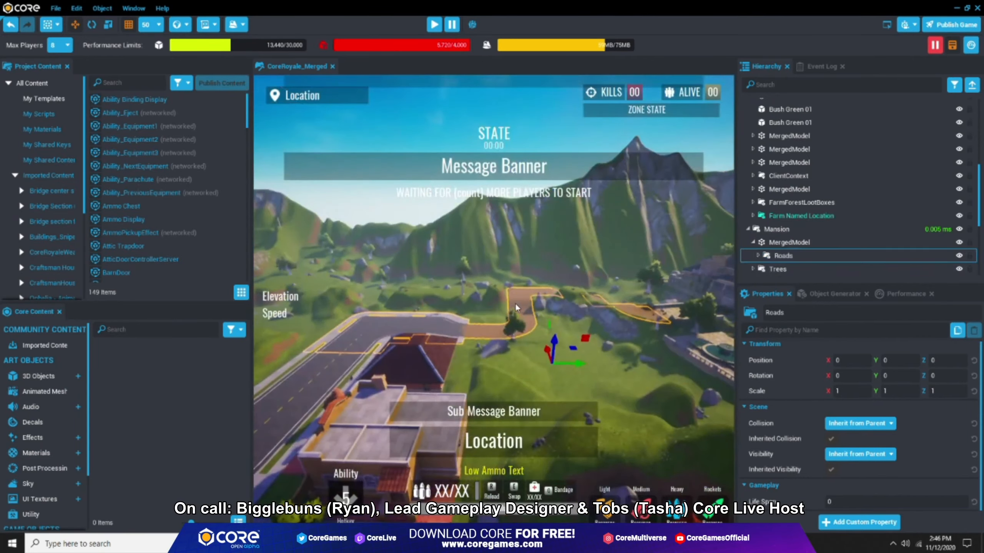
pyautogui.scroll(10, 646, 291)
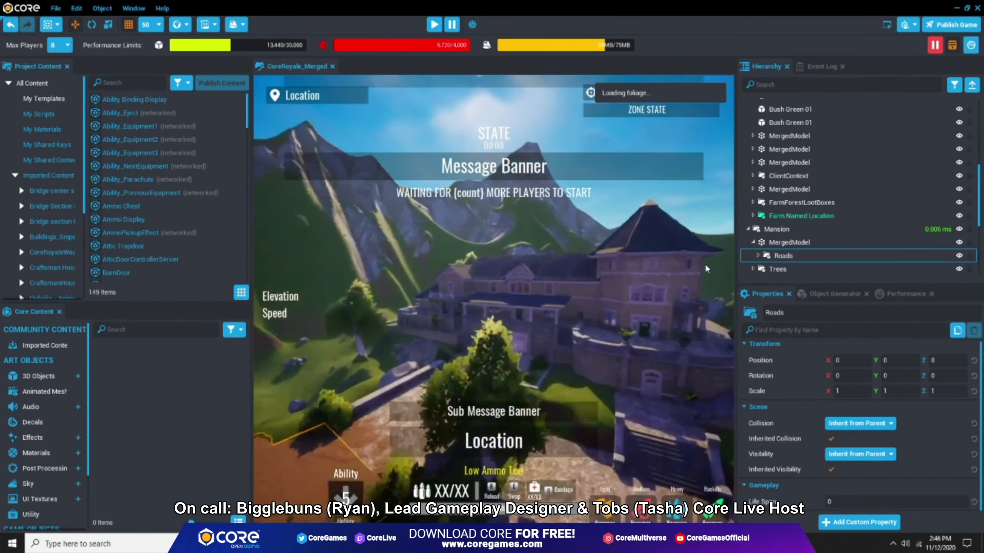
pyautogui.scroll(10, 602, 268)
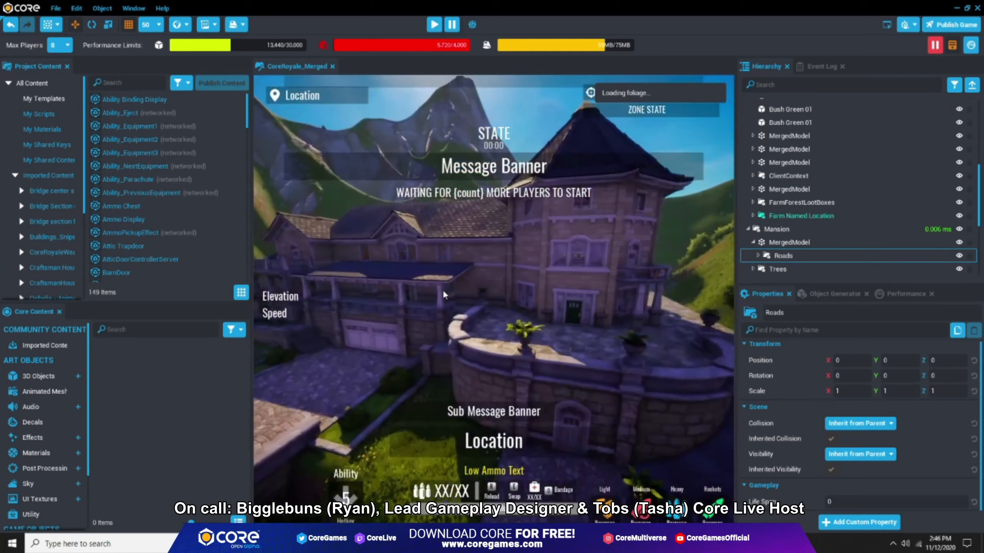
# Select the Mansion's second MergedModel and hide and show it to identify the parts it contains.
pyautogui.click(778, 242)
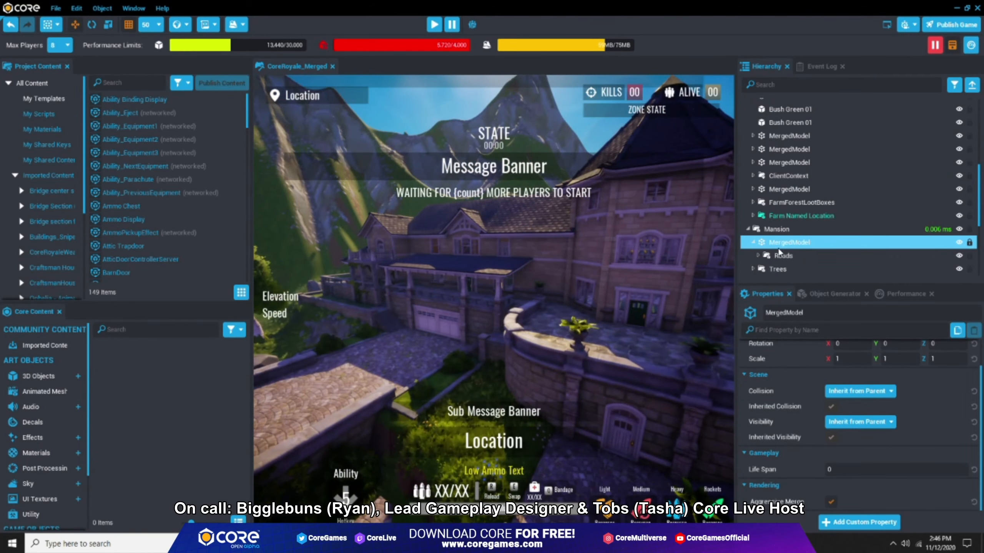
pyautogui.scroll(-3, 778, 248)
pyautogui.click(773, 163)
pyautogui.doubleClick(788, 230)
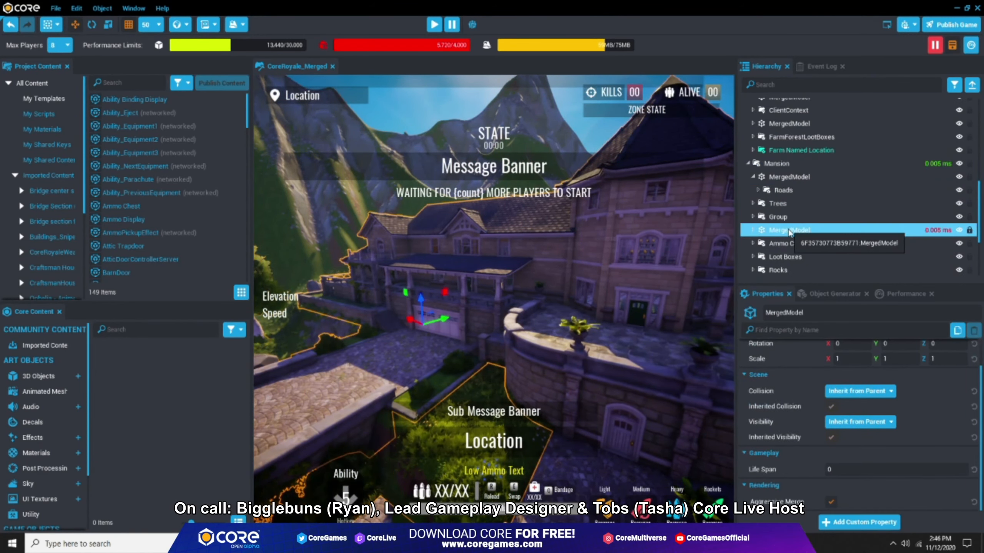
pyautogui.doubleClick(919, 231)
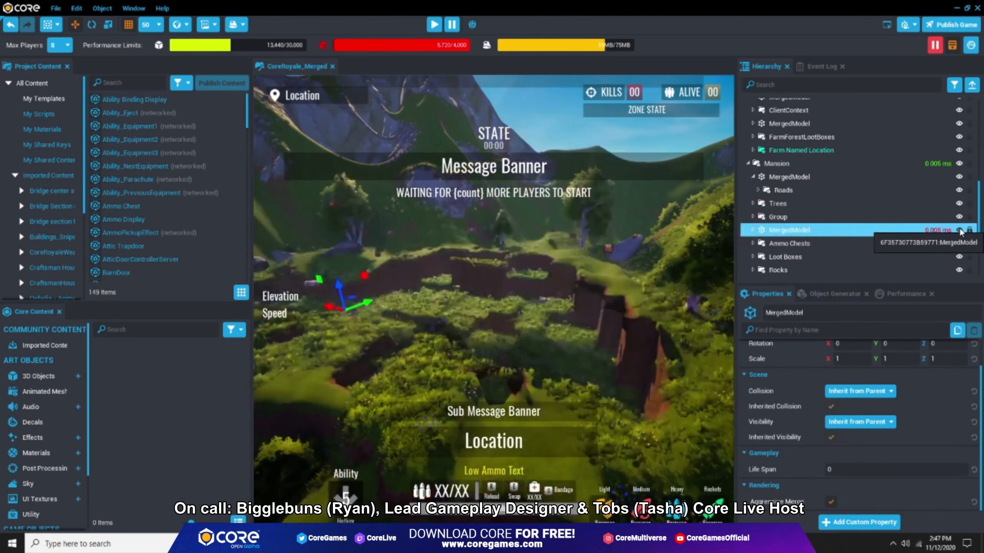
# Count the objects under the Mansion's second MergedModel, which holds the house.
pyautogui.rightClick(776, 229)
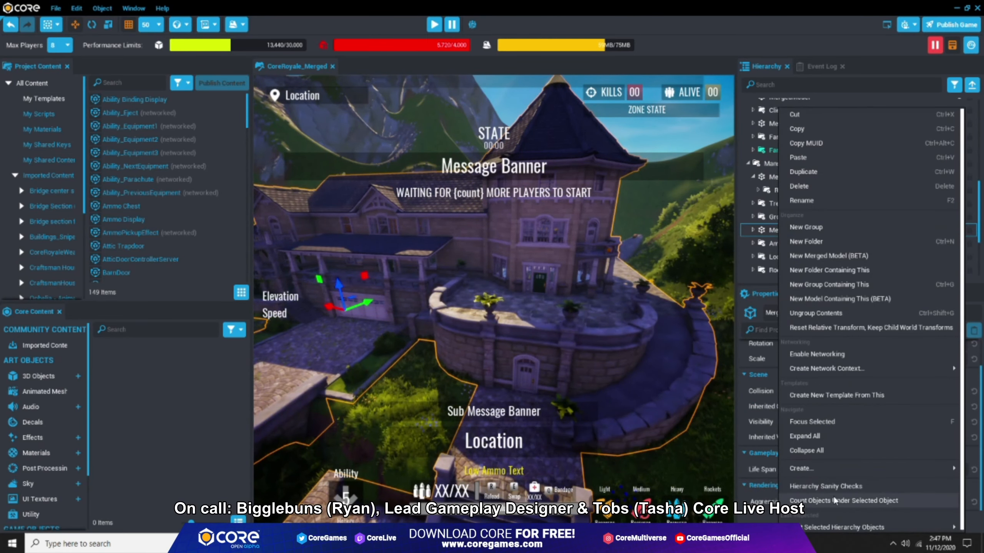
pyautogui.click(833, 496)
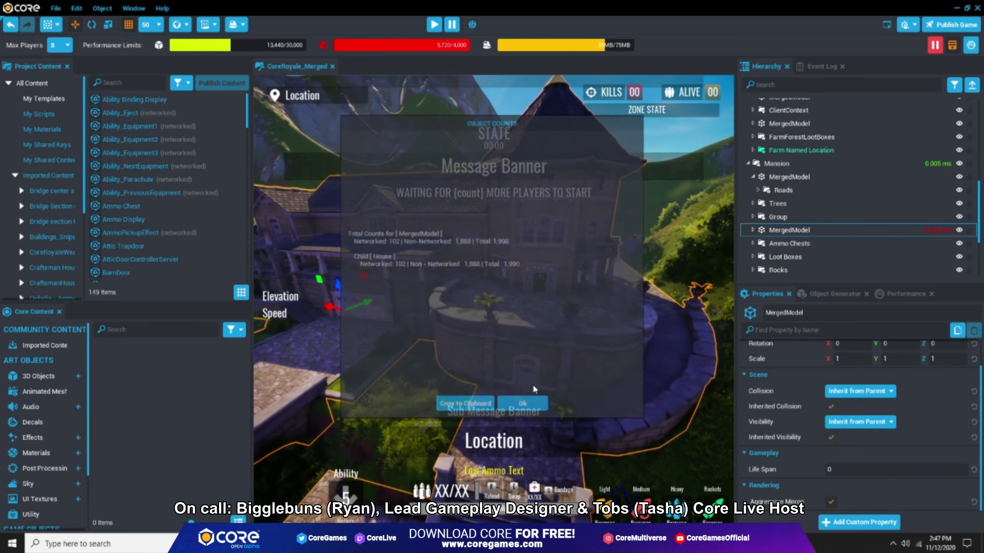
pyautogui.click(523, 406)
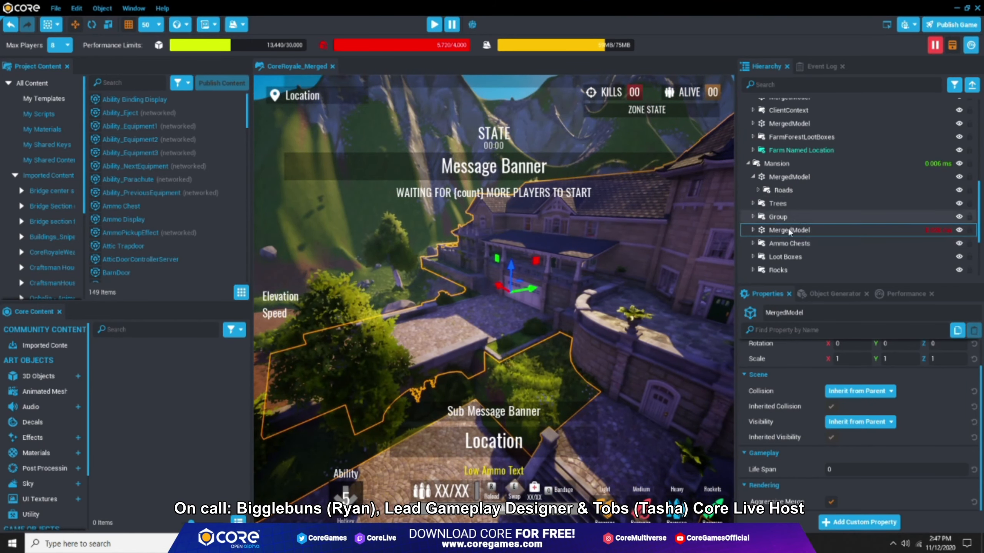
# Select the Mansion's Loot Boxes group, expand Ammo Chests, and focus the view on the first Ammo Chest.
pyautogui.click(786, 257)
pyautogui.scroll(2, 441, 266)
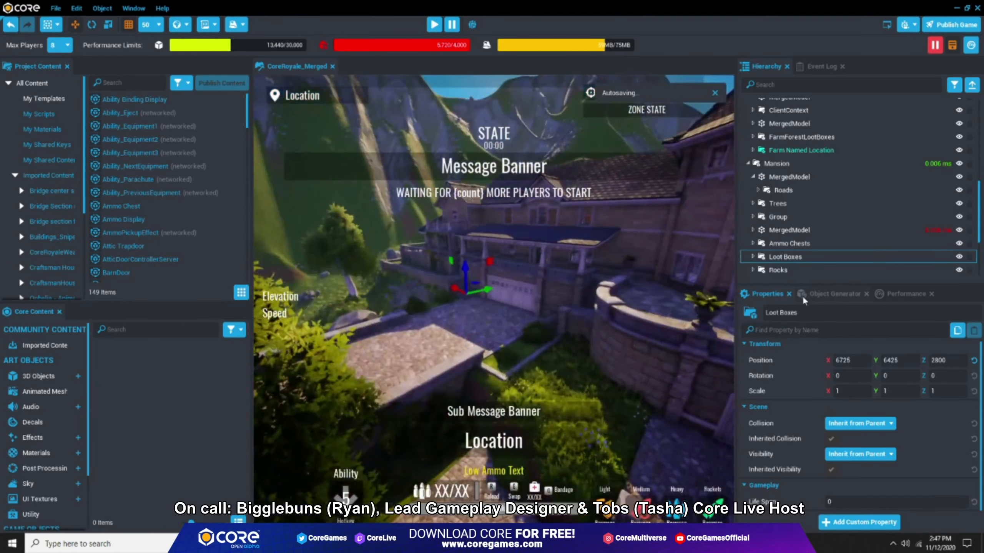
pyautogui.doubleClick(767, 245)
pyautogui.doubleClick(792, 256)
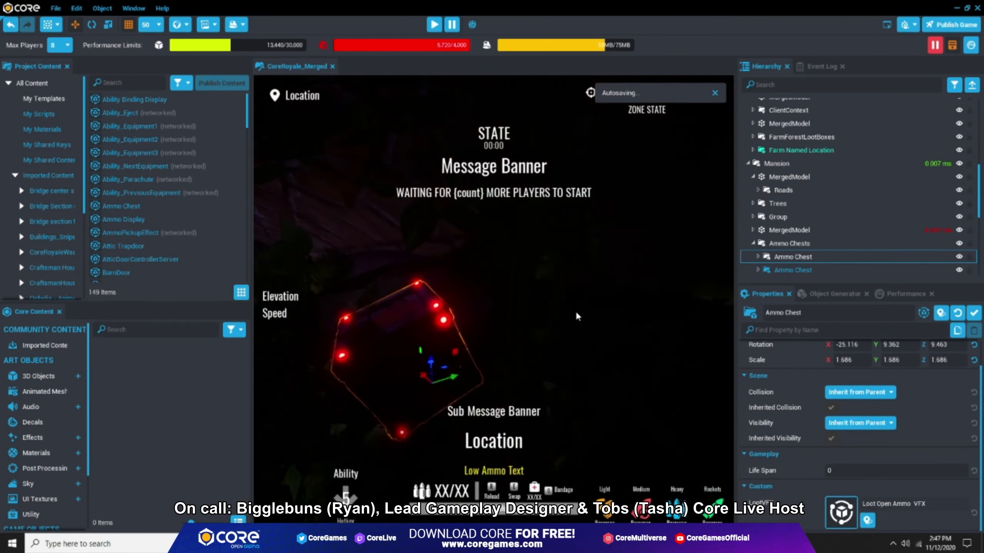
# Collapse the whole hierarchy and search it for "merge".
pyautogui.click(757, 245)
pyautogui.click(753, 244)
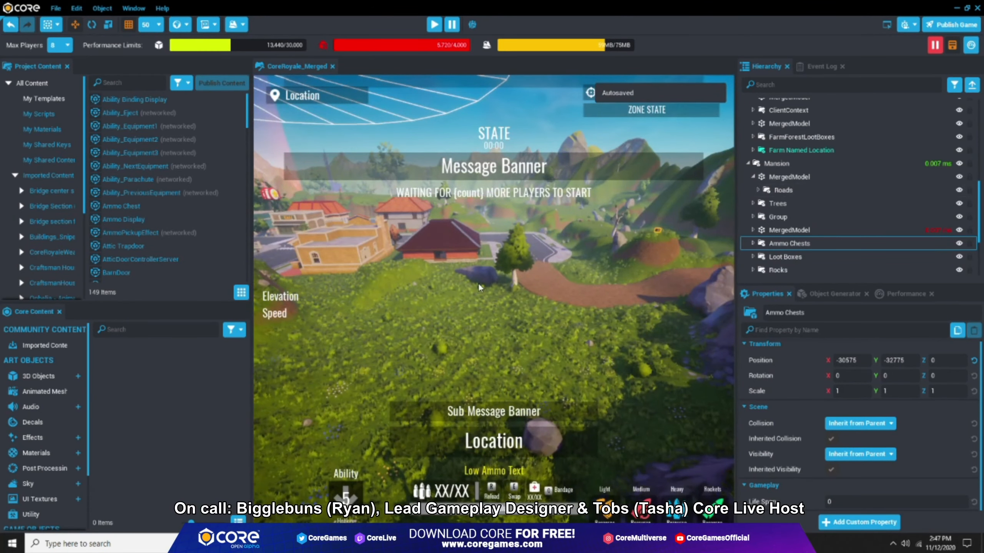
pyautogui.click(972, 84)
pyautogui.click(772, 155)
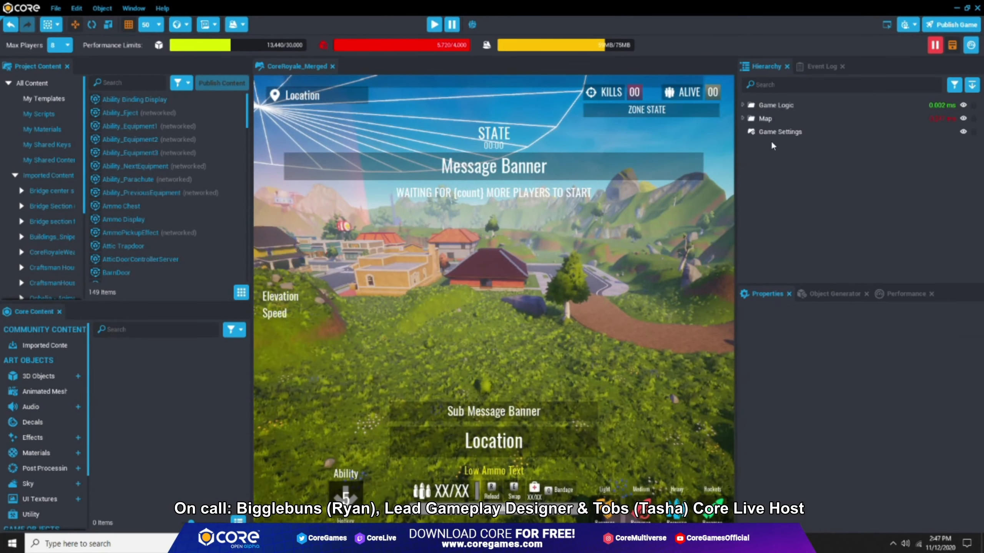
pyautogui.click(790, 85)
pyautogui.write('merge')
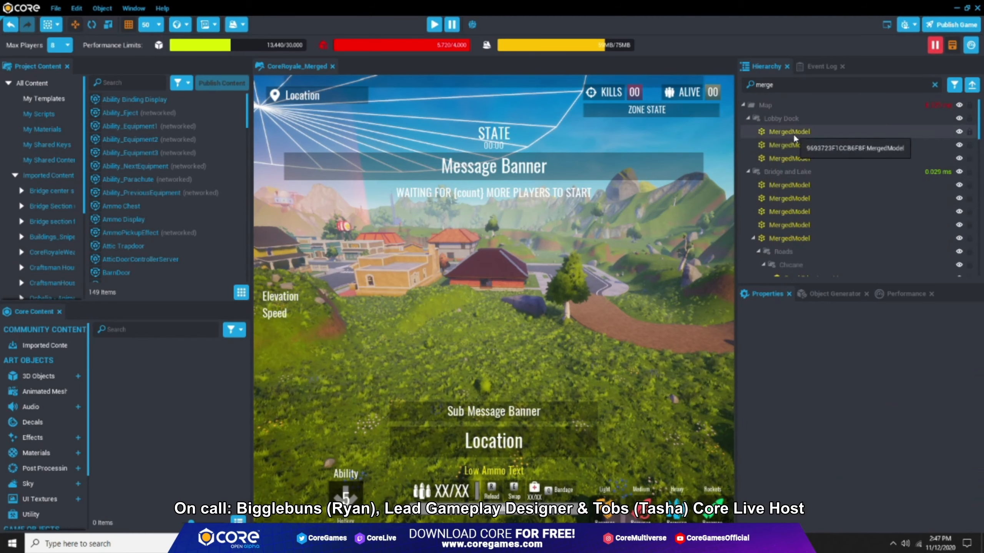
# Select all search results from the first MergedModel under Lobby Dock to the last one under Town.
pyautogui.click(793, 133)
pyautogui.scroll(-10, 967, 165)
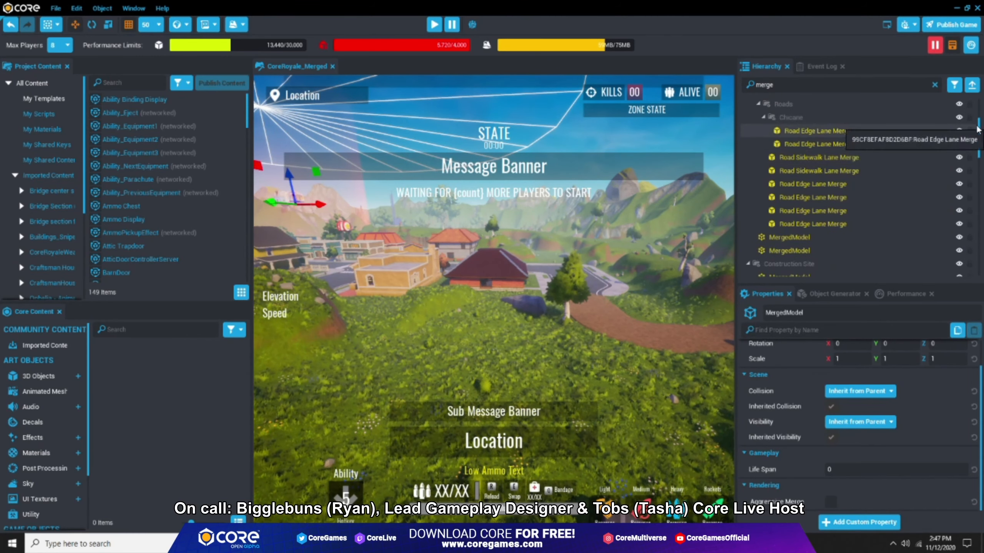
pyautogui.keyDown('shift'); pyautogui.click(790, 269); pyautogui.keyUp('shift')
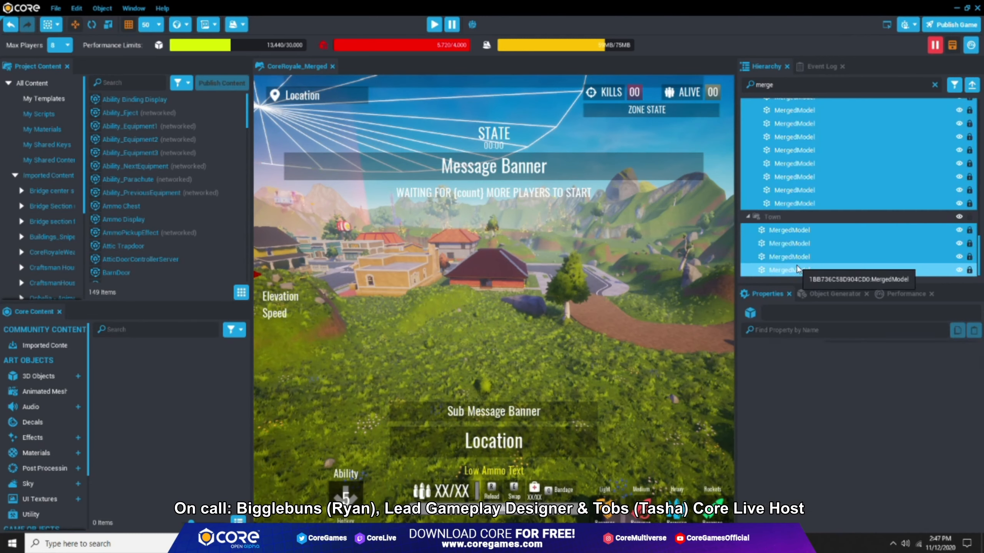
pyautogui.scroll(5, 887, 172)
pyautogui.scroll(5, 899, 185)
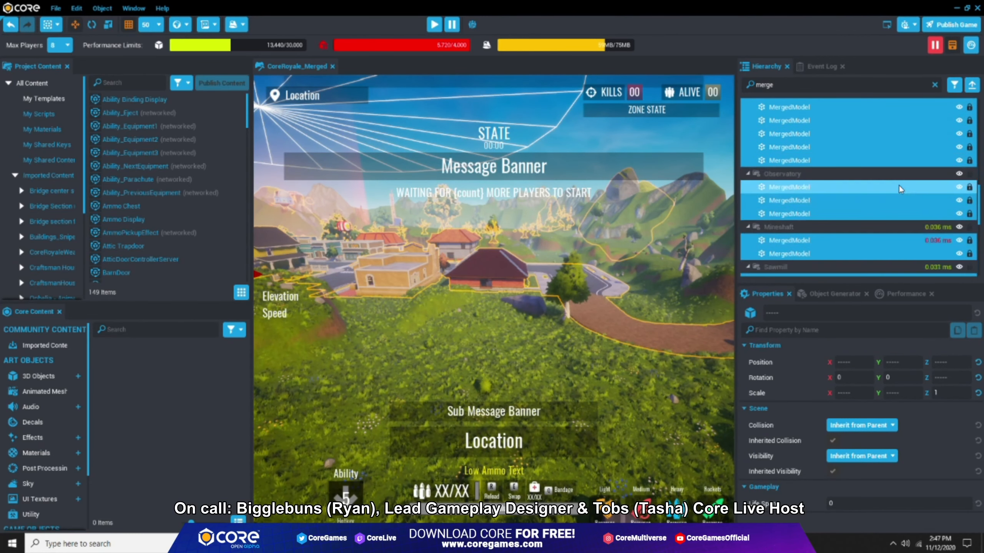
pyautogui.scroll(8, 859, 182)
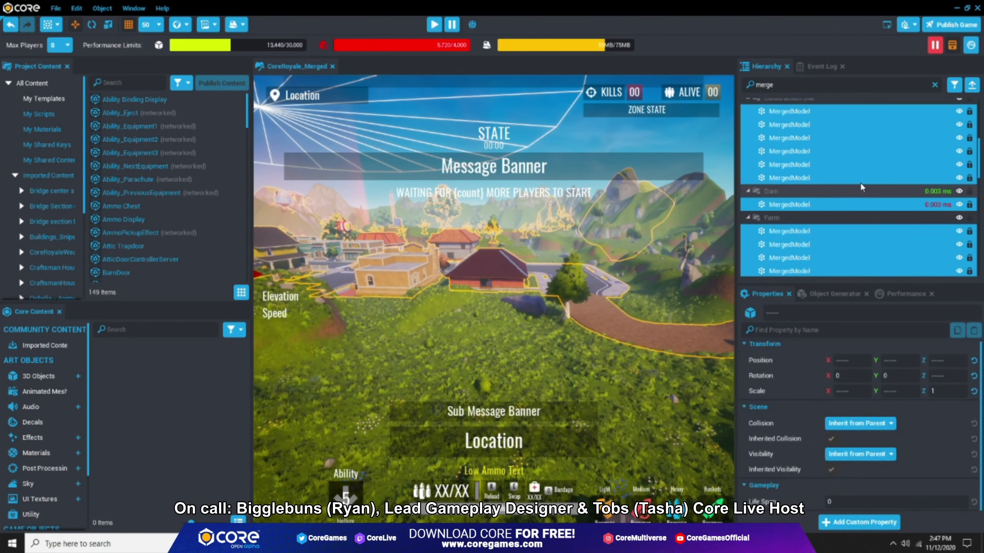
# Remove the Road Edge Lane Merge and Road Sidewalk Lane Merge objects under Bridge and Lake from the selection.
pyautogui.keyDown('ctrl'); pyautogui.click(792, 240); pyautogui.keyUp('ctrl')
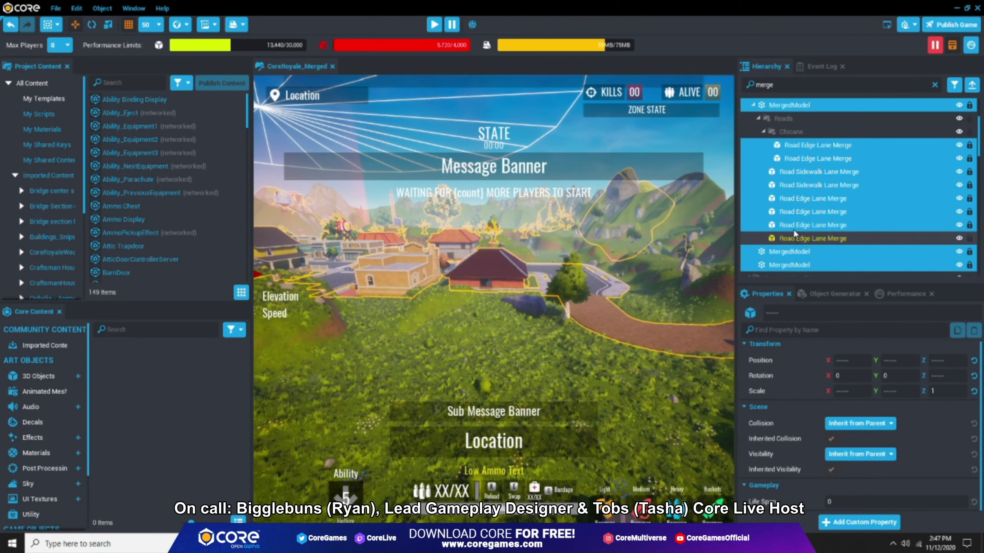
pyautogui.keyDown('ctrl'); pyautogui.click(793, 224); pyautogui.keyUp('ctrl')
pyautogui.keyDown('ctrl'); pyautogui.click(794, 212); pyautogui.keyUp('ctrl')
pyautogui.keyDown('ctrl'); pyautogui.click(795, 198); pyautogui.keyUp('ctrl')
pyautogui.keyDown('ctrl'); pyautogui.click(798, 185); pyautogui.keyUp('ctrl')
pyautogui.keyDown('ctrl'); pyautogui.click(801, 171); pyautogui.keyUp('ctrl')
pyautogui.keyDown('ctrl'); pyautogui.click(802, 159); pyautogui.keyUp('ctrl')
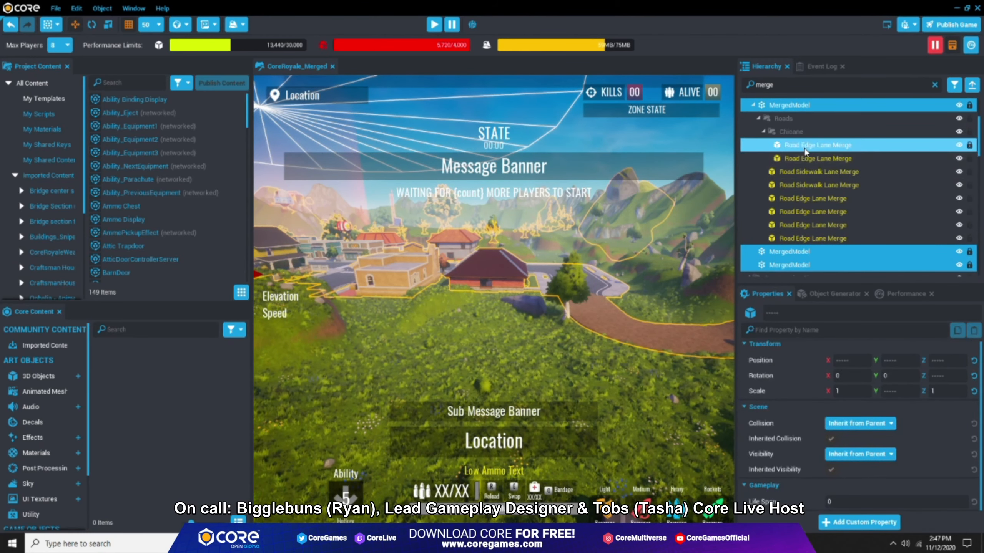
pyautogui.keyDown('ctrl'); pyautogui.click(805, 146); pyautogui.keyUp('ctrl')
# Enable Aggressive Merge for all the selected merged models.
pyautogui.scroll(4, 813, 155)
pyautogui.scroll(-1, 909, 428)
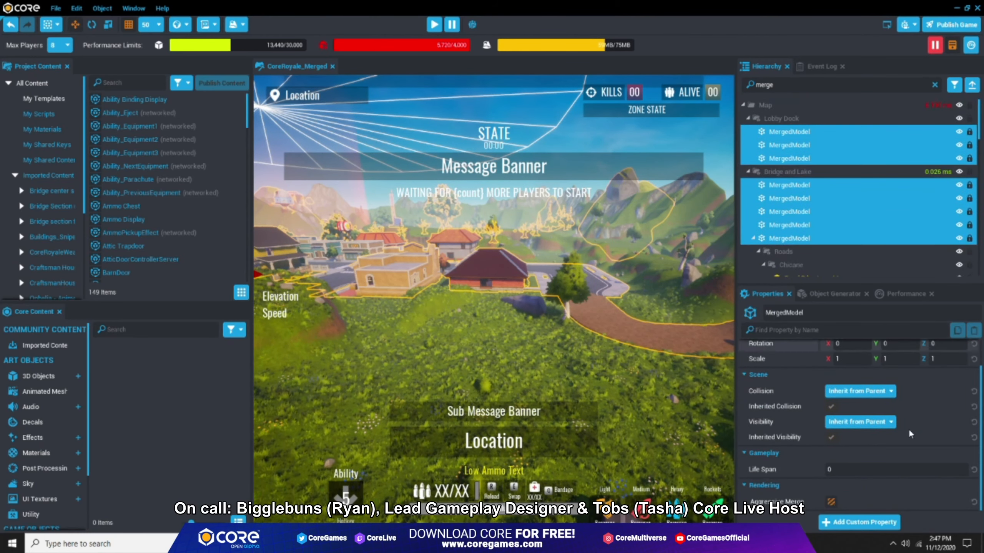
pyautogui.click(831, 502)
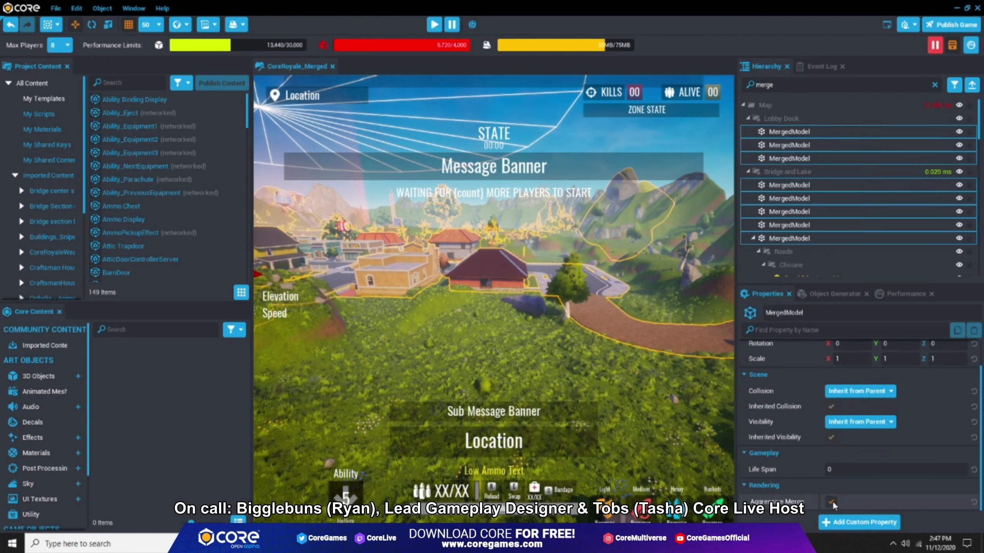
pyautogui.click(831, 502)
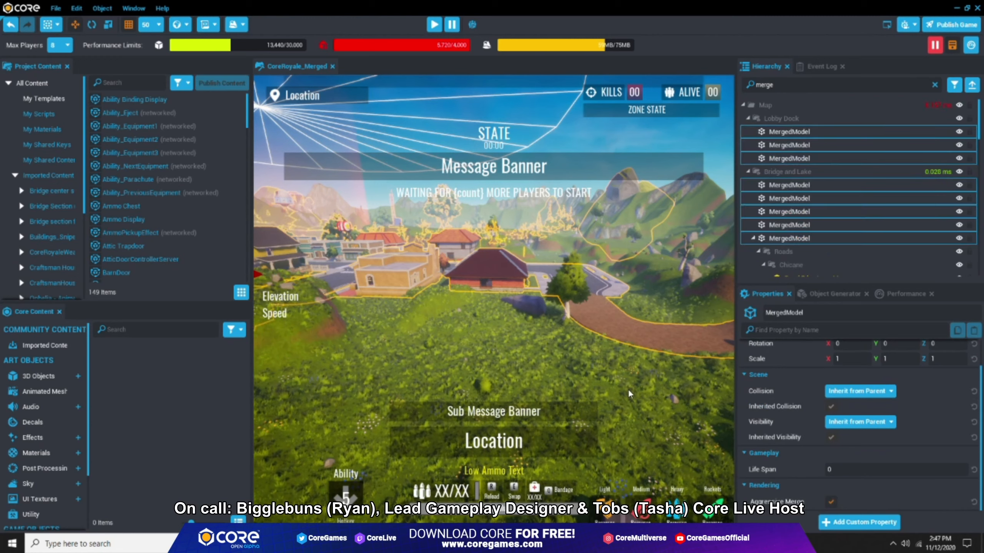
# Clear the hierarchy search with Lobby Dock's second MergedModel selected, and save the project, overwriting the existing save with the loaded autosave.
pyautogui.click(806, 146)
pyautogui.click(940, 86)
pyautogui.press('f')
pyautogui.hotkey('ctrl', 's')
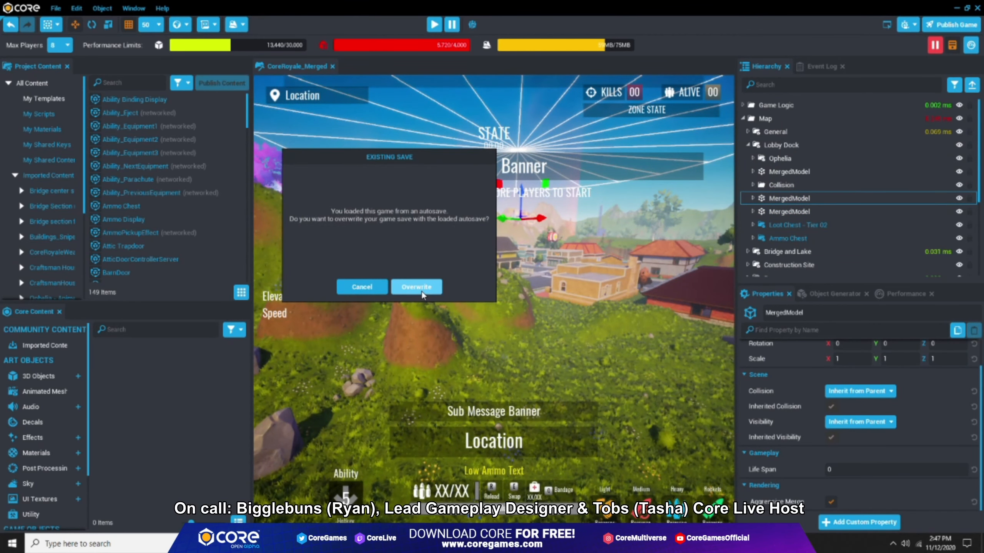
pyautogui.click(422, 290)
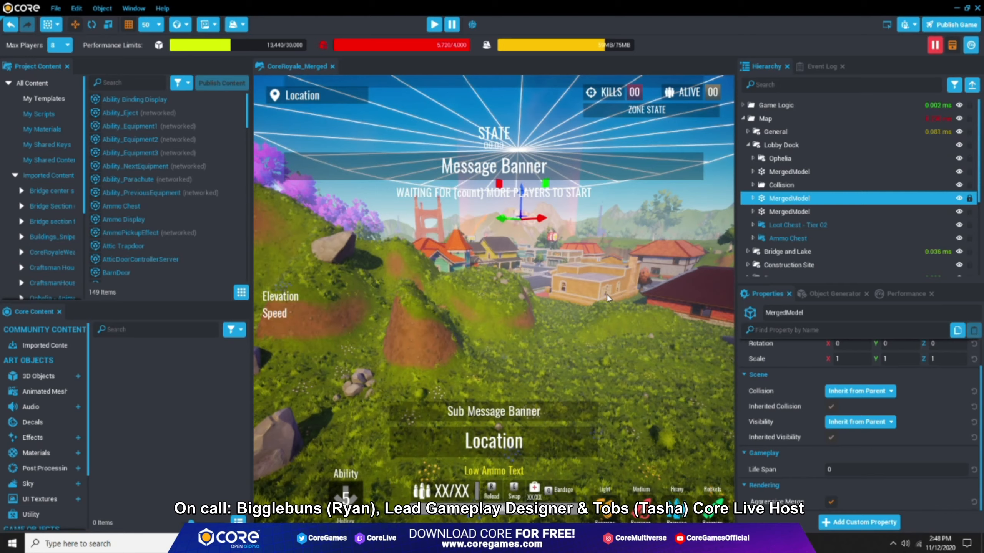
# Look over the town from above and focus on the Swamp's first MergedModel with its large tree.
pyautogui.moveTo(498, 287); pyautogui.dragTo(647, 276, button='right')
pyautogui.press('f')
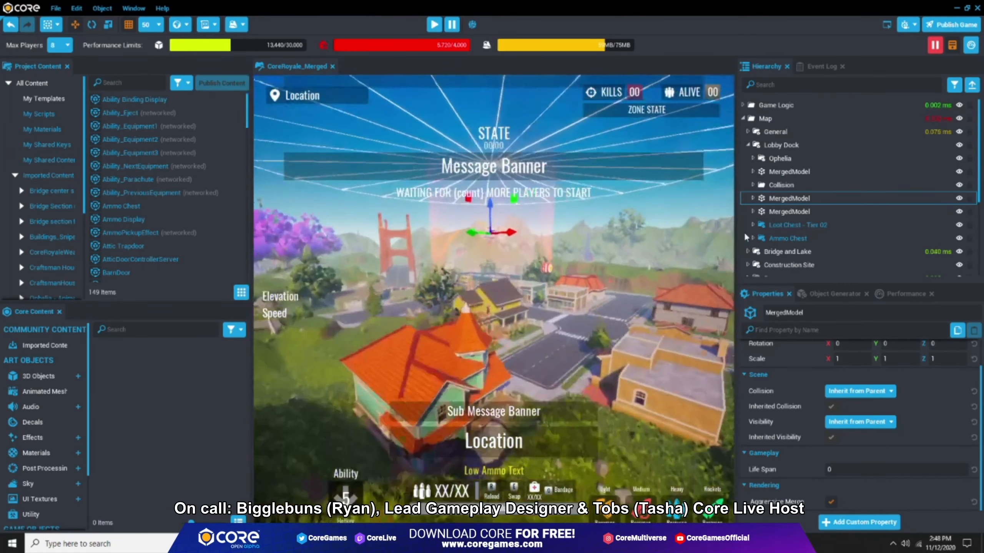
pyautogui.moveTo(492, 277); pyautogui.dragTo(503, 387, button='right')
pyautogui.click(499, 356)
pyautogui.moveTo(706, 306); pyautogui.dragTo(552, 361, button='right')
pyautogui.doubleClick(814, 242)
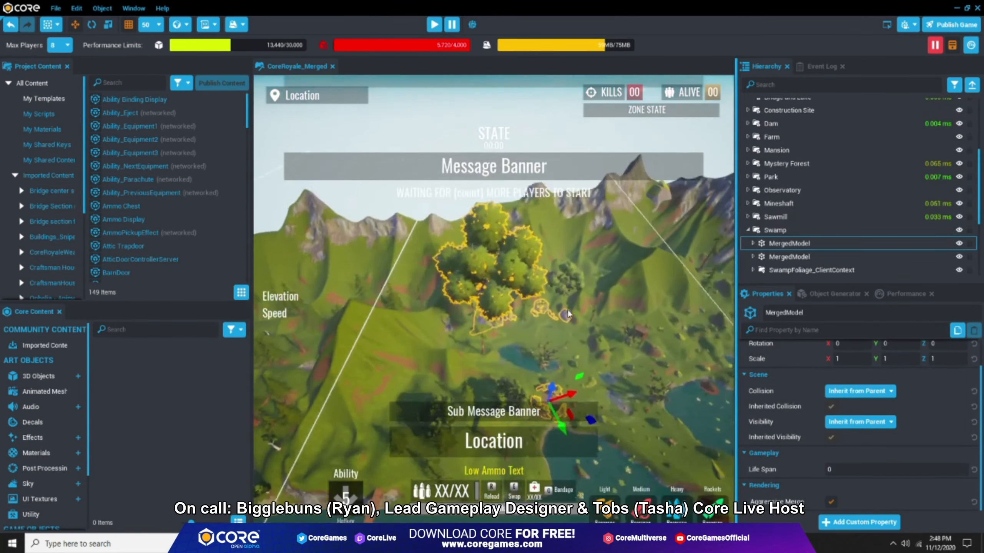
# Close the editor, play CoreRoyale_Merged from the project list, and move the character over the railing onto the lobby's orange roof.
pyautogui.click(978, 7)
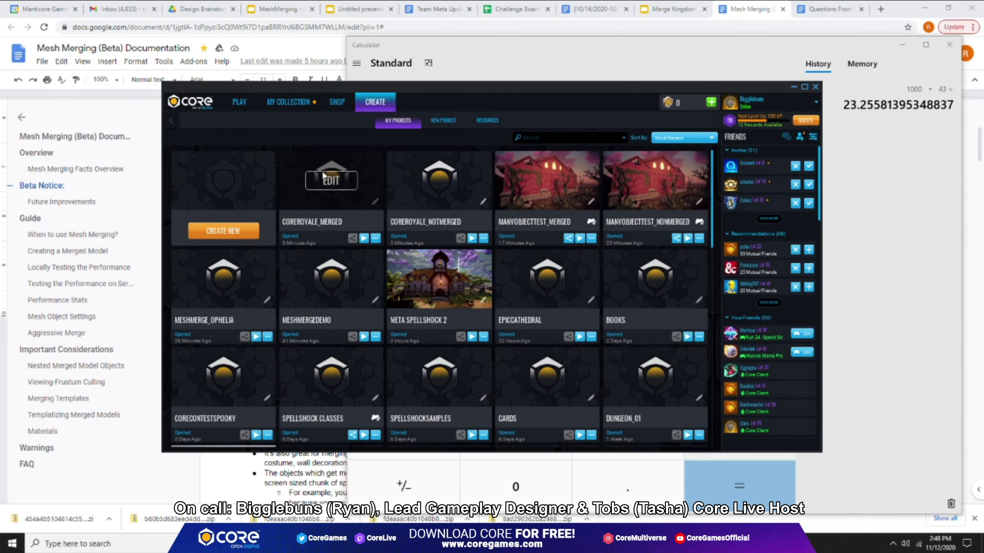
pyautogui.click(365, 239)
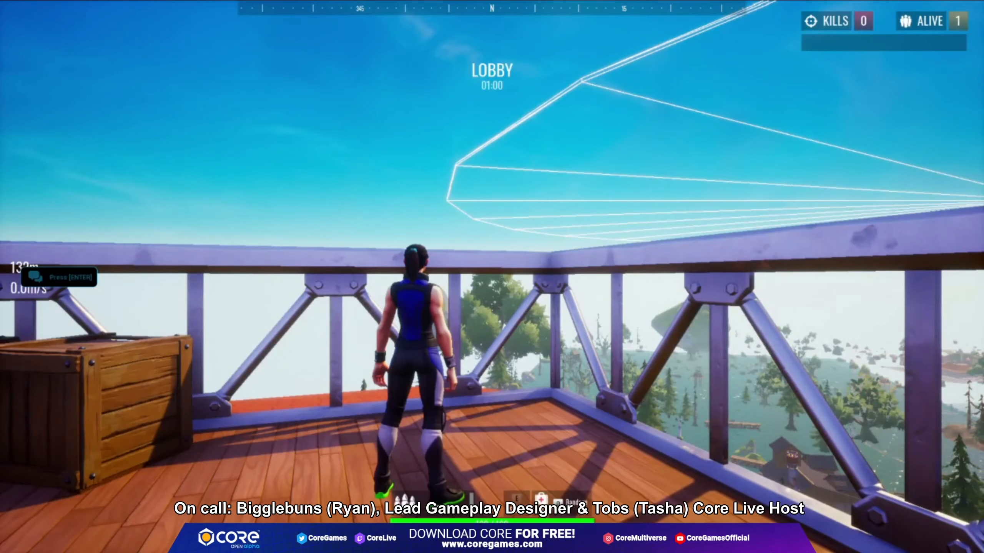
pyautogui.press('w')
pyautogui.press('space')
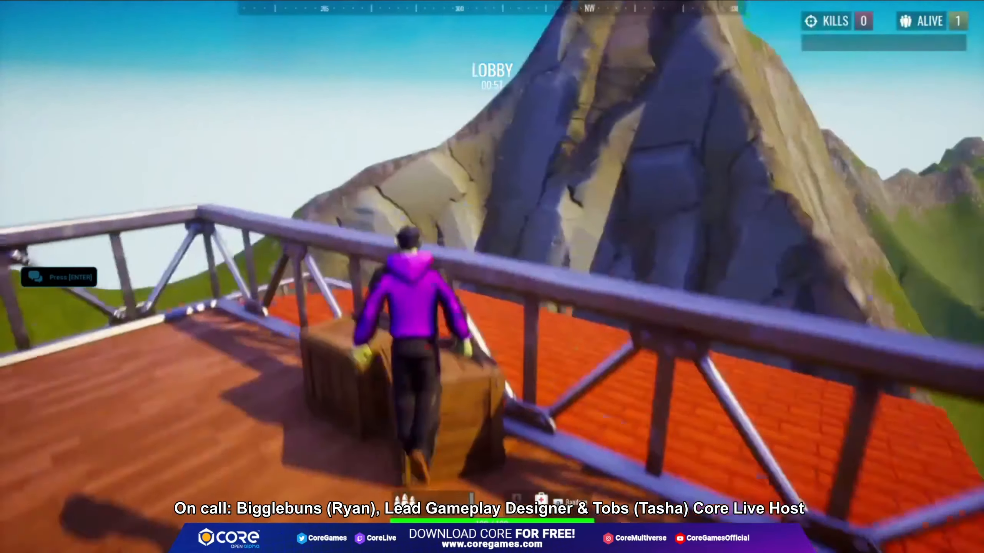
pyautogui.press('space')
pyautogui.press('w')
# Show the performance profiler overlay on the lobby roof, pause its capture to read the timings, and hide it.
pyautogui.press('F4')
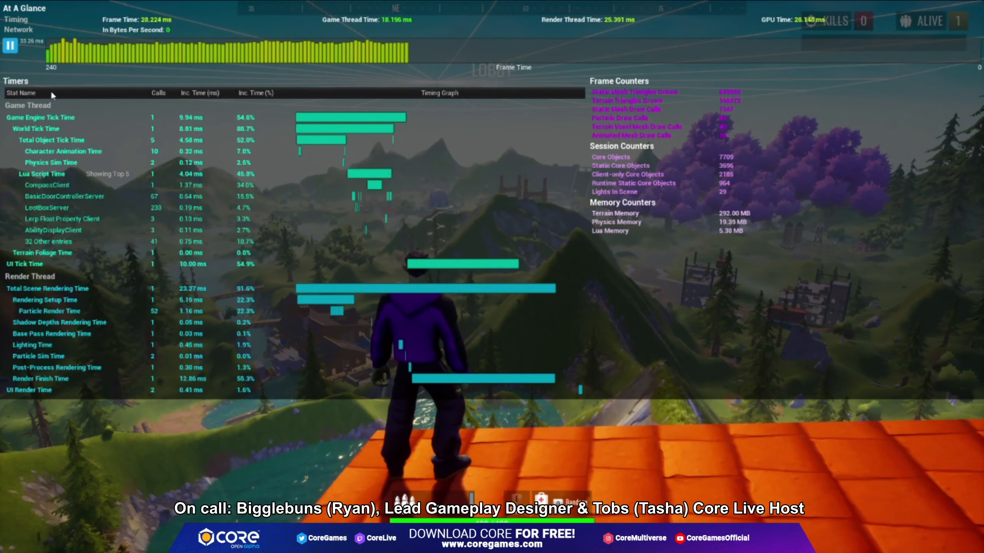
pyautogui.click(11, 46)
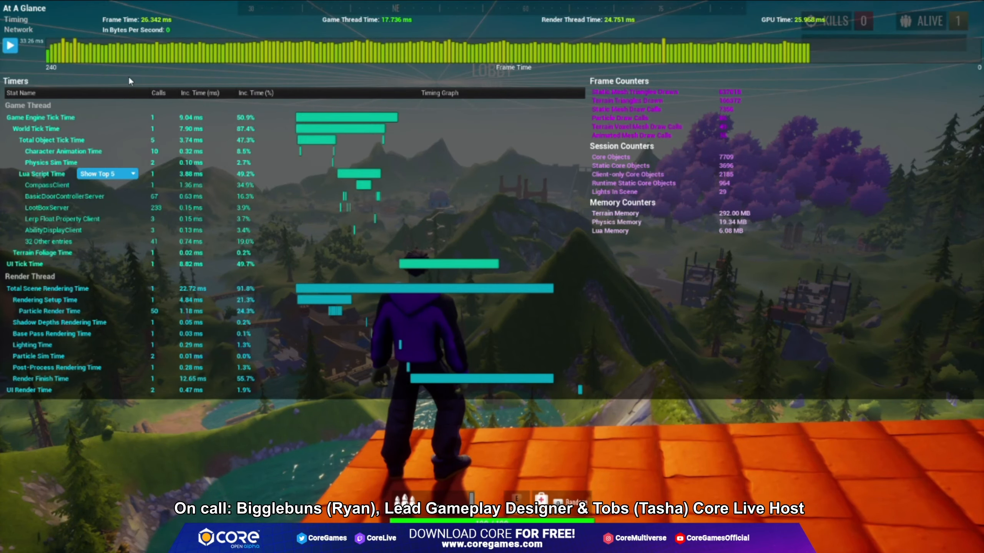
pyautogui.press('F4')
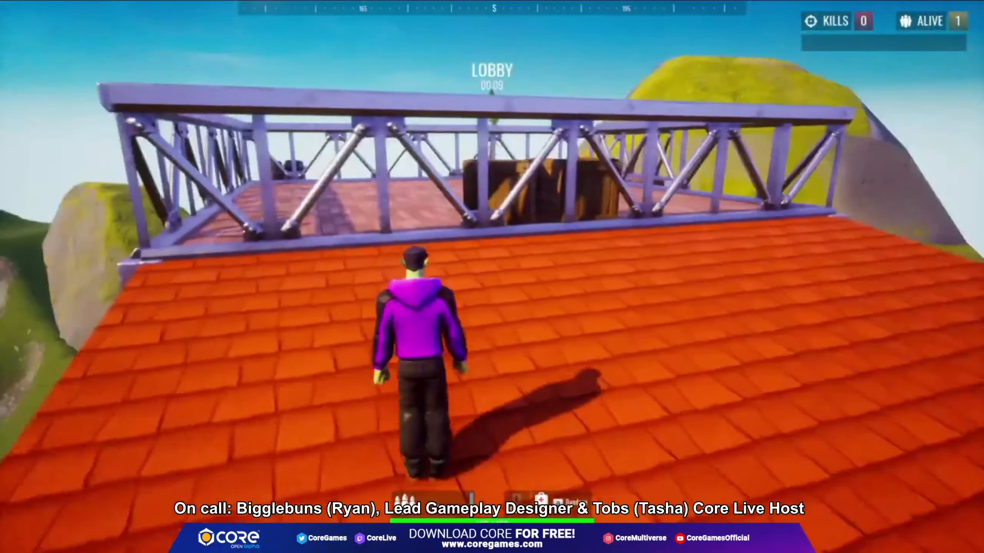
# Move the character down from the roof to the lobby staircase, and jump out of the airship once the match starts.
pyautogui.press('w')
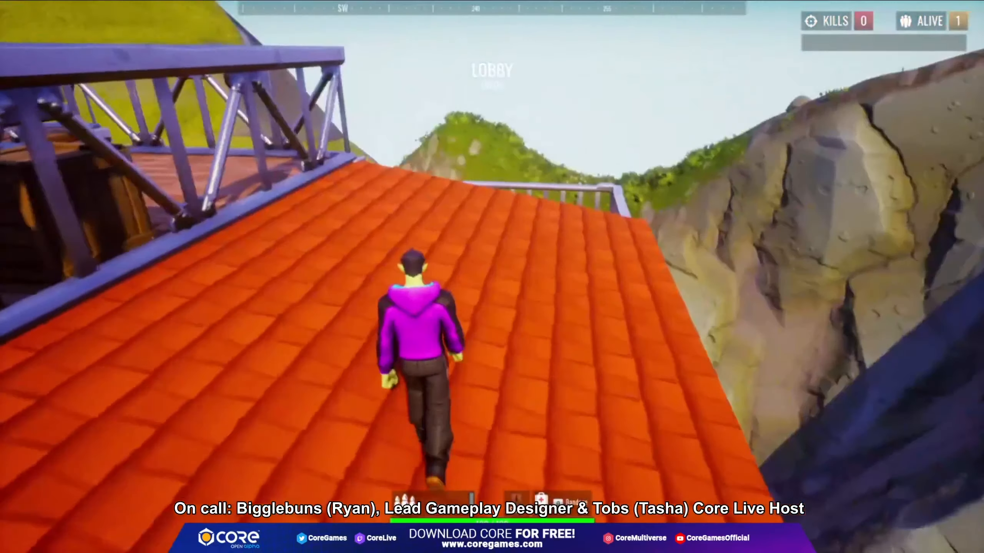
pyautogui.press('w')
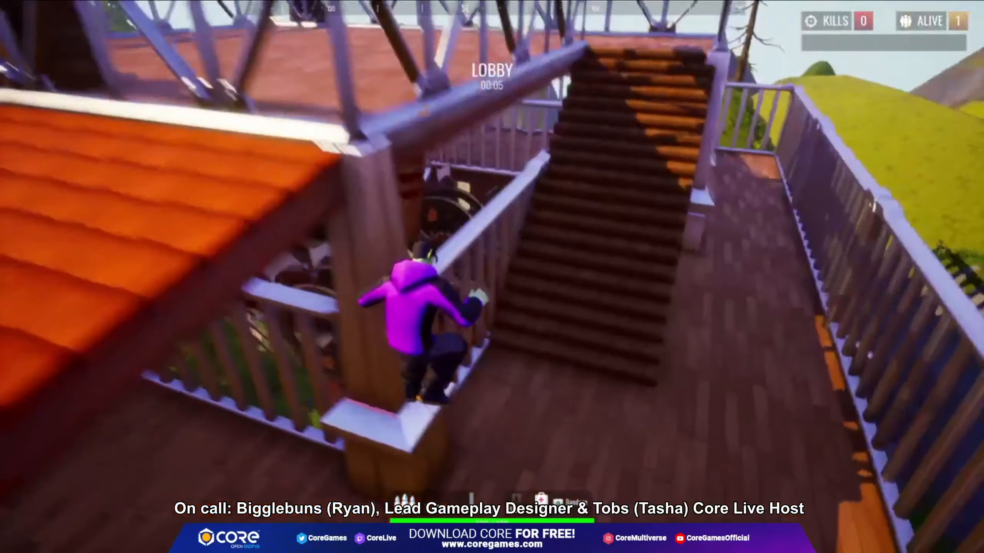
pyautogui.press('w')
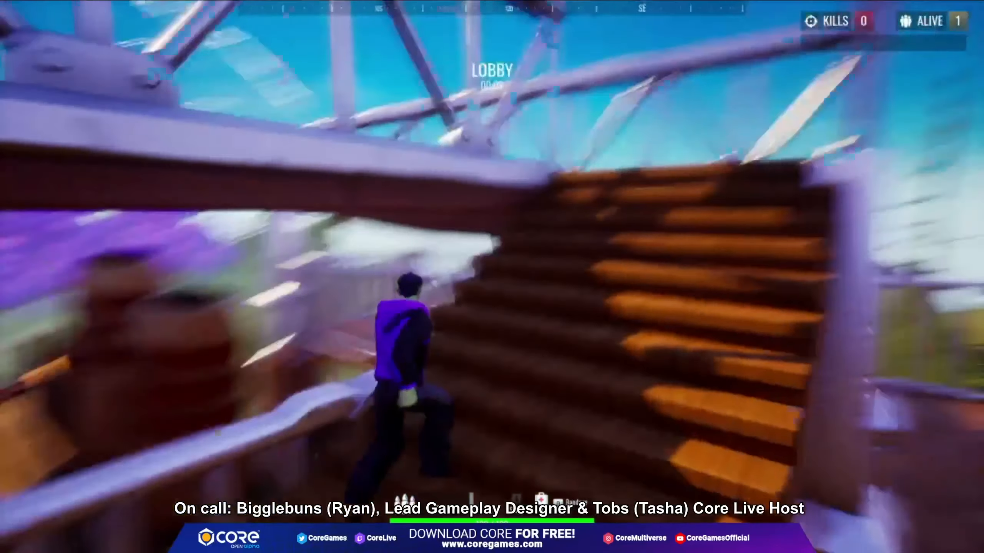
pyautogui.press('w')
pyautogui.press('w')
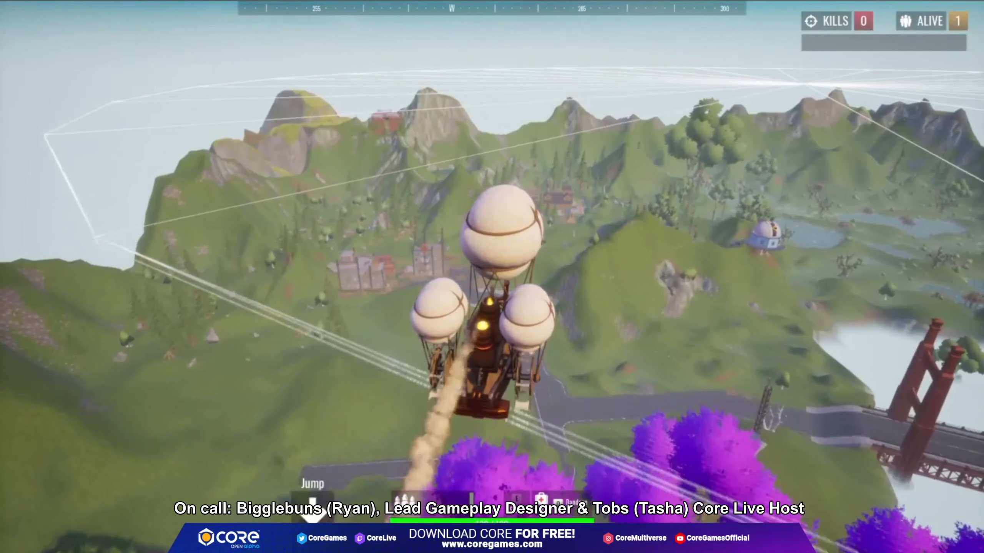
pyautogui.press('space')
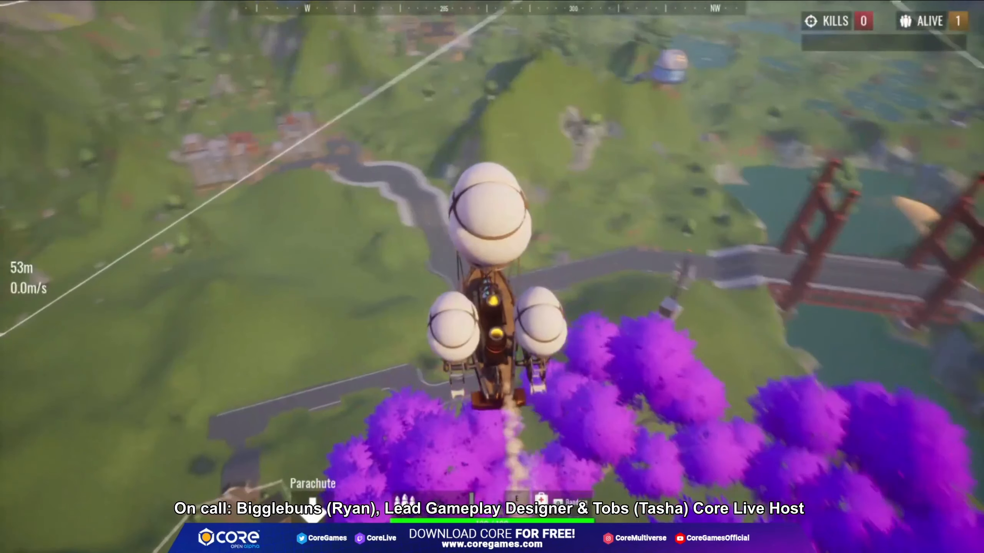
# Check the performance profiler while dropping and again on the ground beside the road.
pyautogui.press('F4')
pyautogui.press('F4')
pyautogui.press('w')
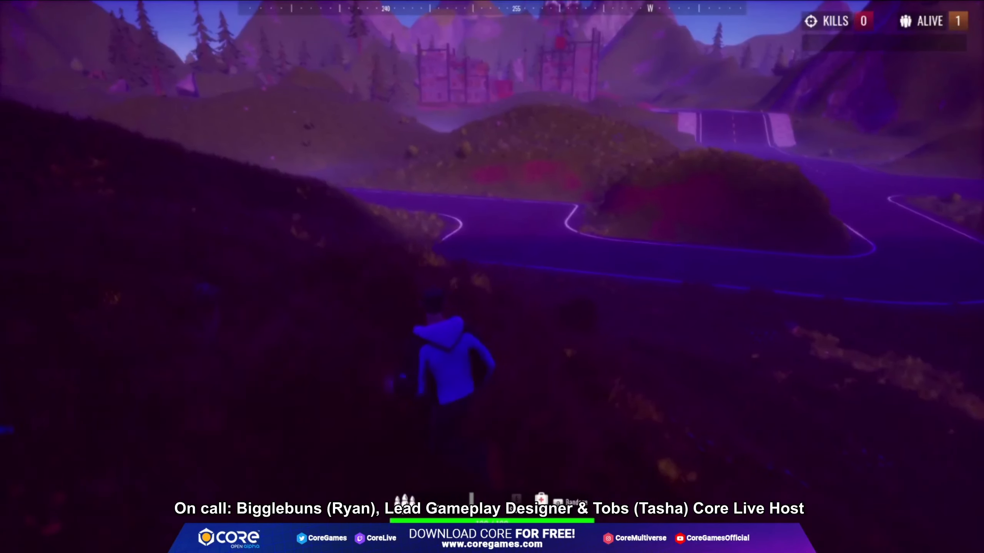
pyautogui.press('F4')
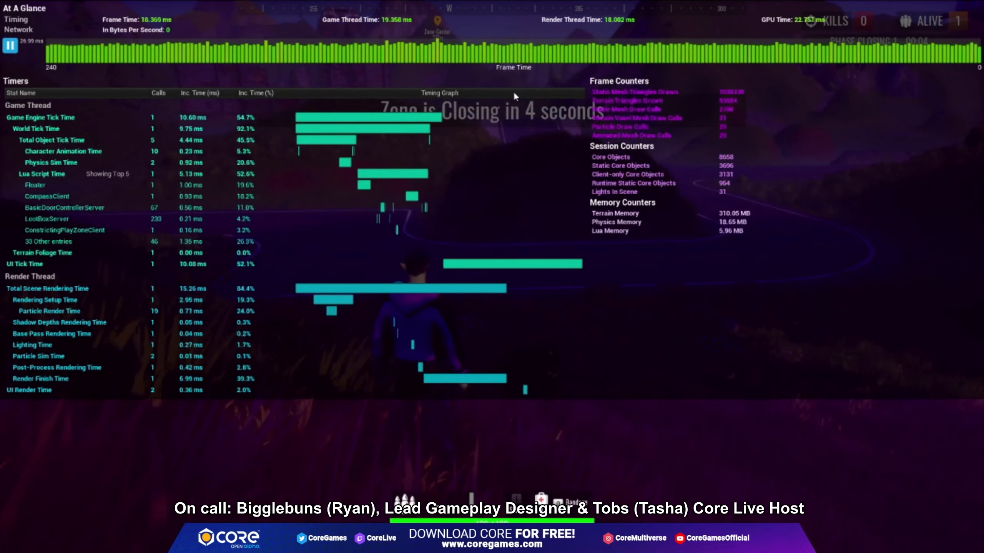
pyautogui.press('F4')
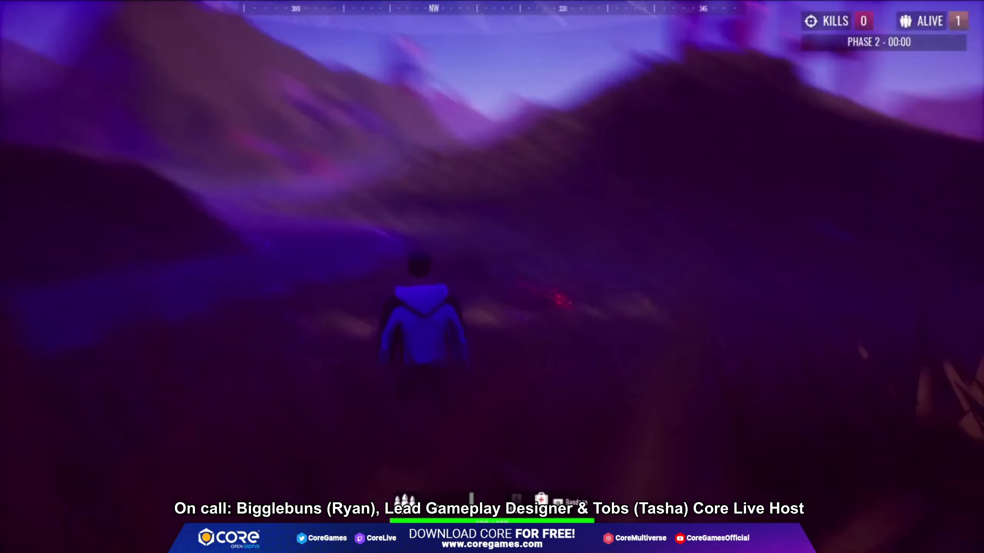
pyautogui.press('F4')
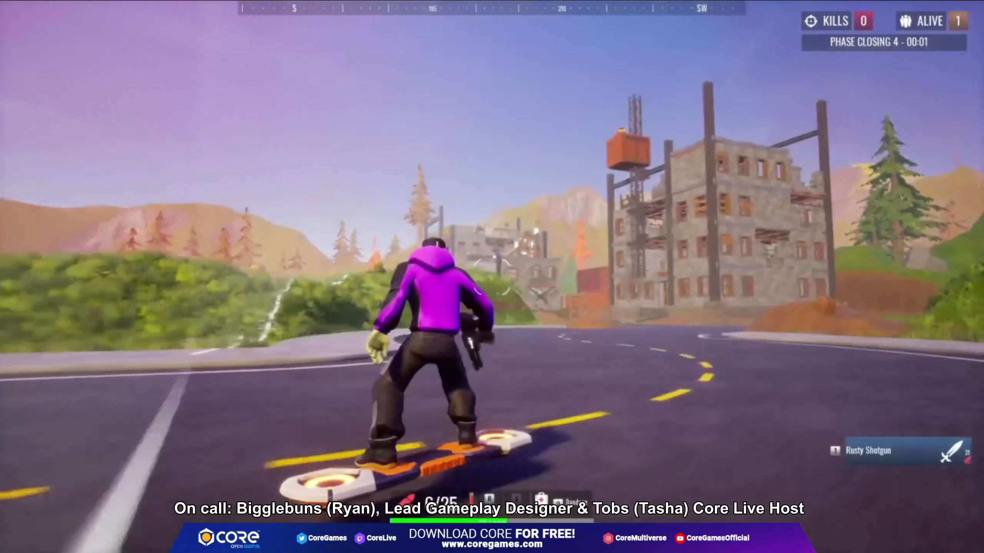
# Exit the CoreRoyale_Merged play session and return to the project list.
pyautogui.press('Escape')
pyautogui.click(488, 252)
pyautogui.click(554, 282)
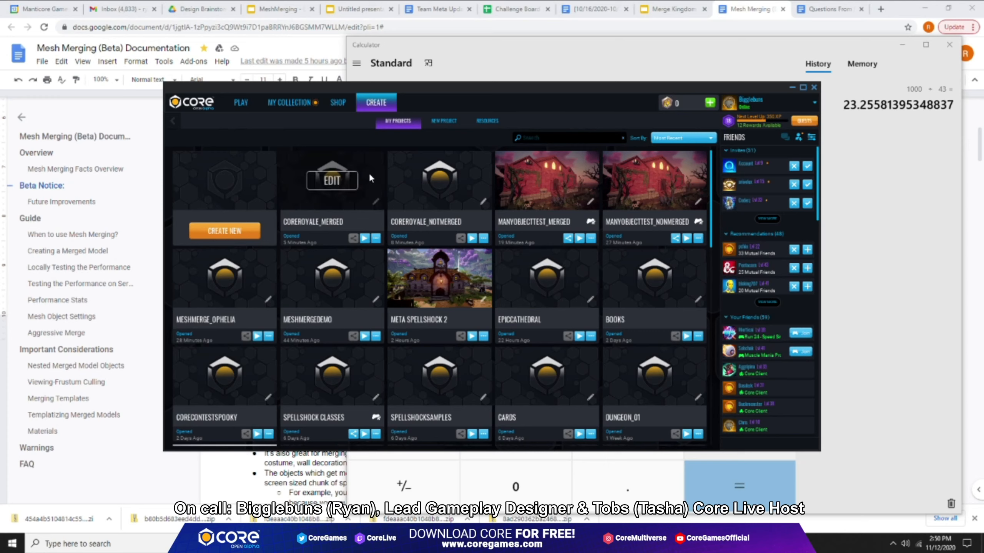
# Open the MeshMergeDemo project for editing and select the second MergedModel in the hierarchy.
pyautogui.moveTo(243, 286)
pyautogui.moveTo(291, 268)
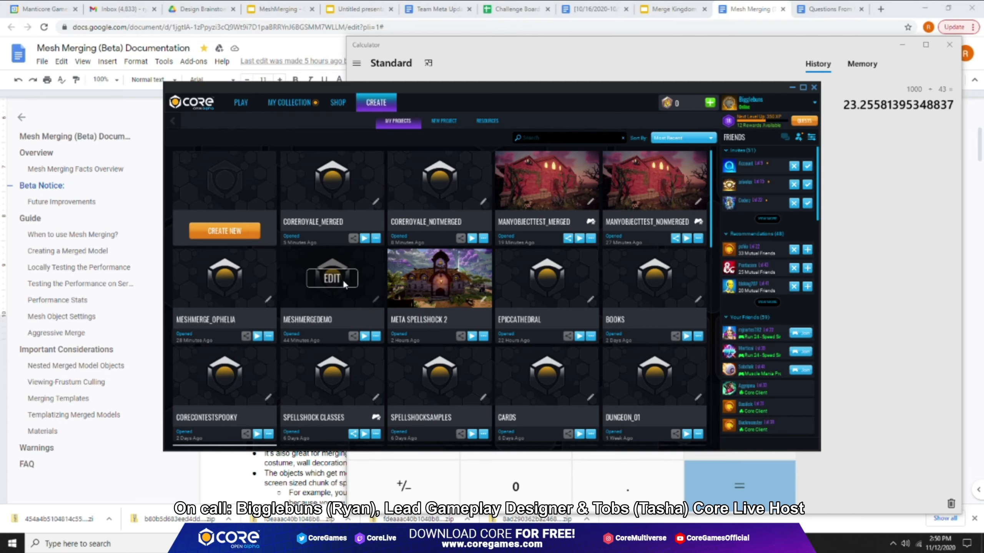
pyautogui.click(330, 280)
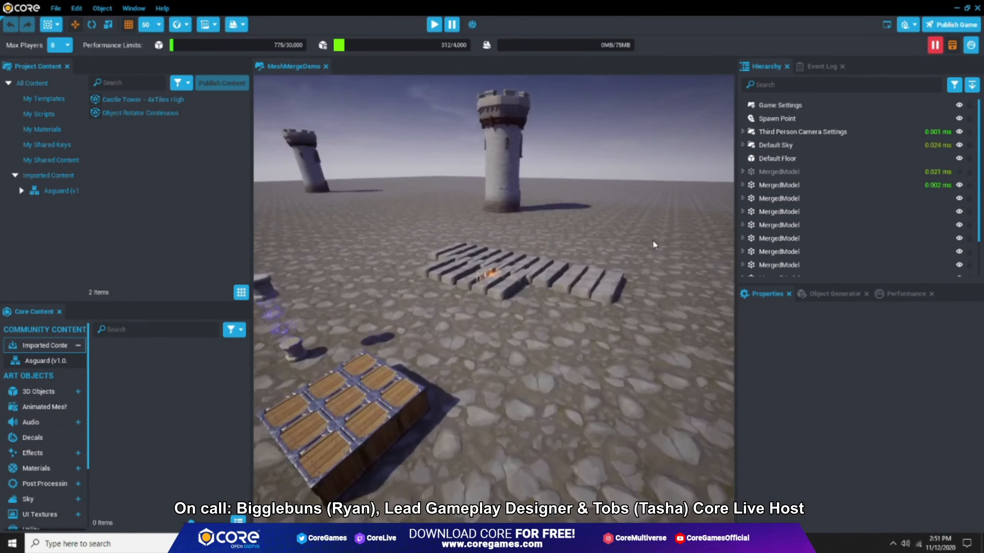
pyautogui.click(784, 186)
pyautogui.scroll(-2, 873, 198)
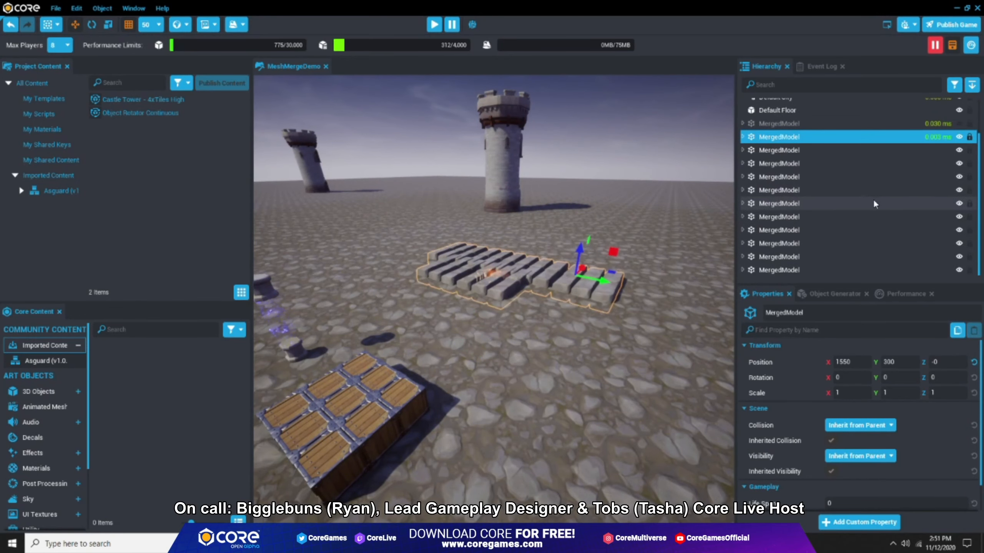
# Delete every MergedModel from the second one through the last in the hierarchy, keeping only the hidden first one.
pyautogui.keyDown('shift'); pyautogui.click(770, 271); pyautogui.keyUp('shift')
pyautogui.press('Delete')
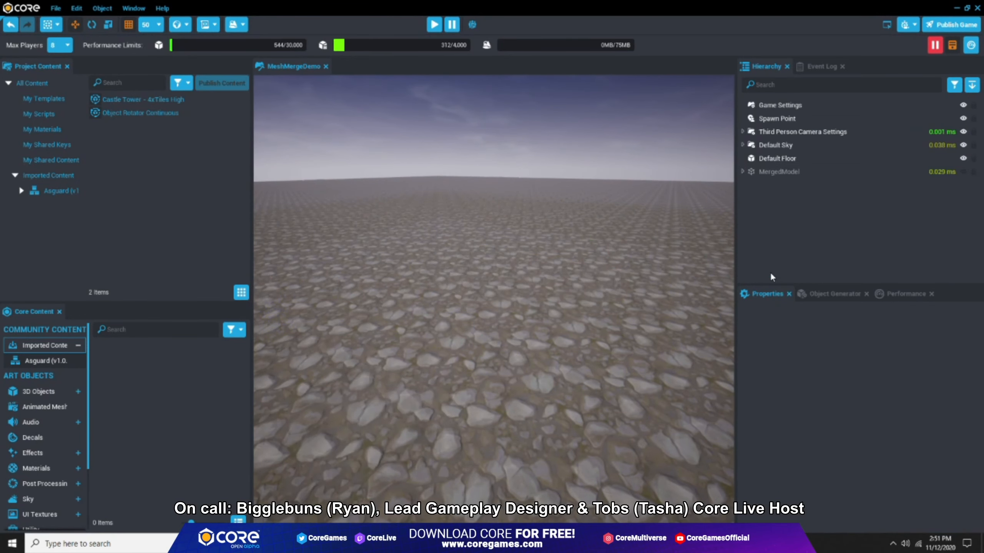
pyautogui.click(783, 159)
pyautogui.moveTo(517, 211); pyautogui.dragTo(577, 209, button='right')
pyautogui.click(810, 181)
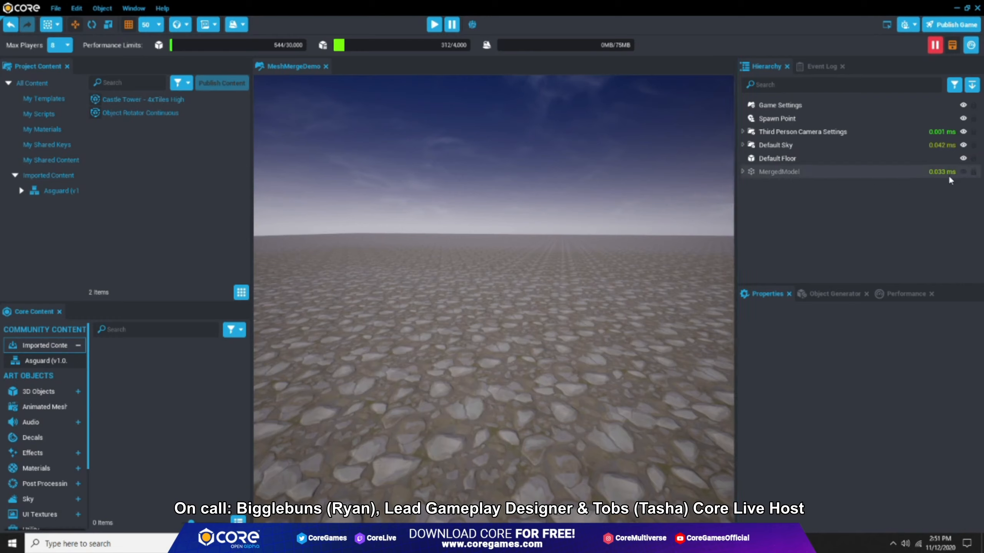
# Set both the collision and the visibility of the remaining MergedModel to Inherit from Parent.
pyautogui.click(883, 172)
pyautogui.click(851, 425)
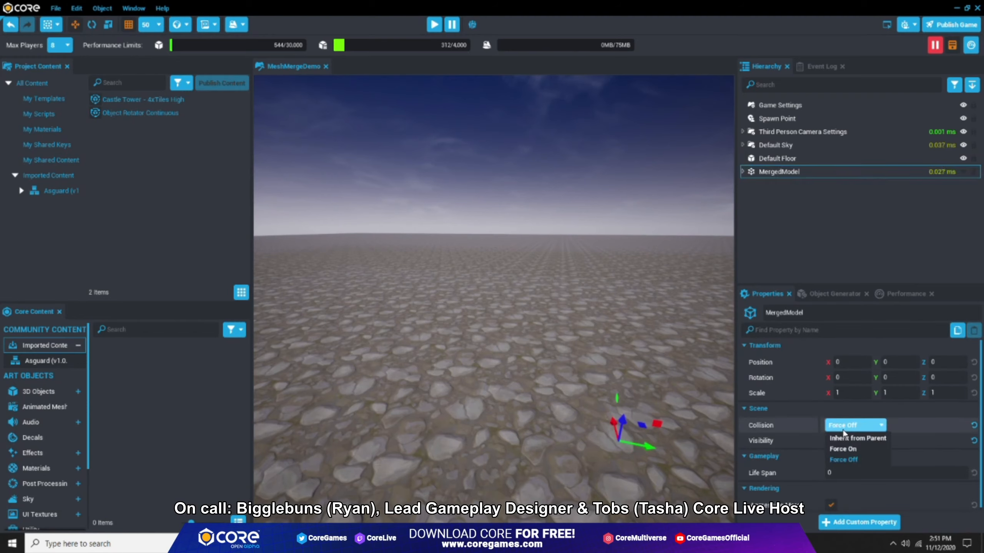
pyautogui.click(849, 440)
pyautogui.click(852, 456)
pyautogui.click(850, 467)
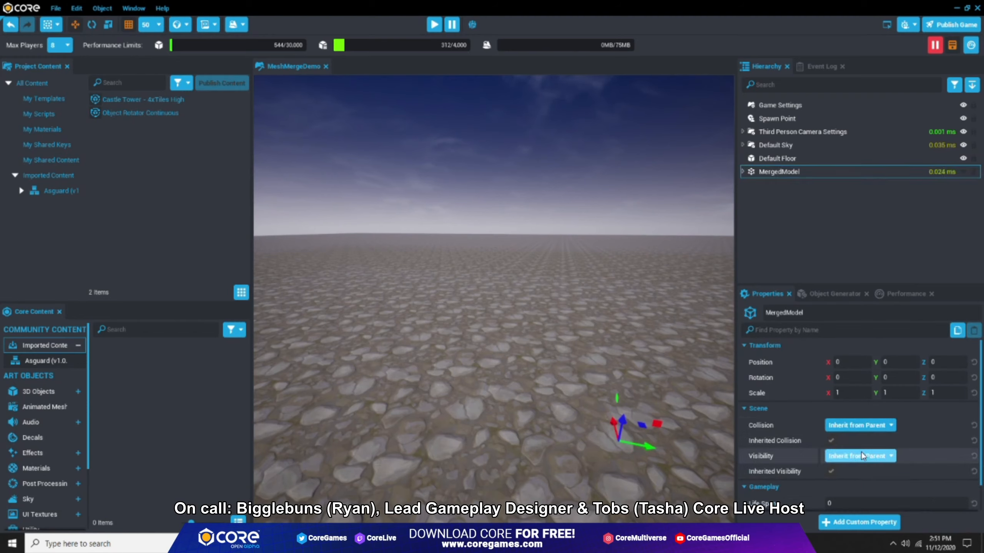
pyautogui.click(883, 219)
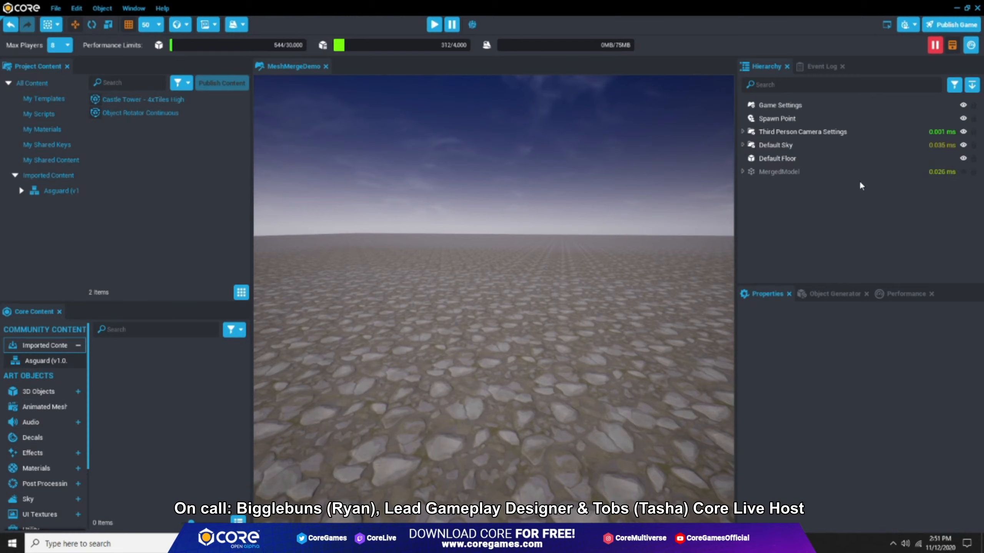
# Unhide the remaining MergedModel in the editor and examine its golden tower and side walls from the front.
pyautogui.click(929, 172)
pyautogui.doubleClick(960, 174)
pyautogui.click(590, 188)
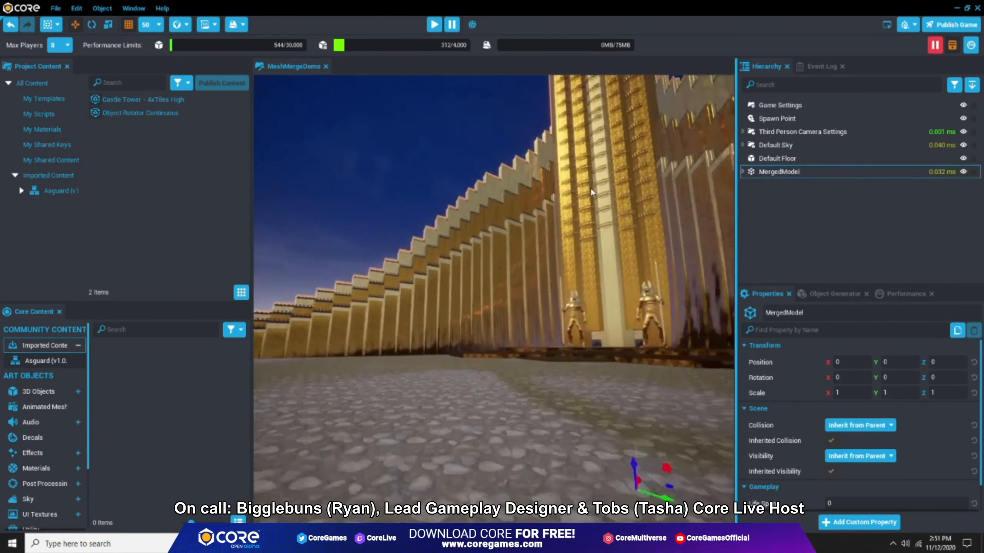
pyautogui.click(773, 171)
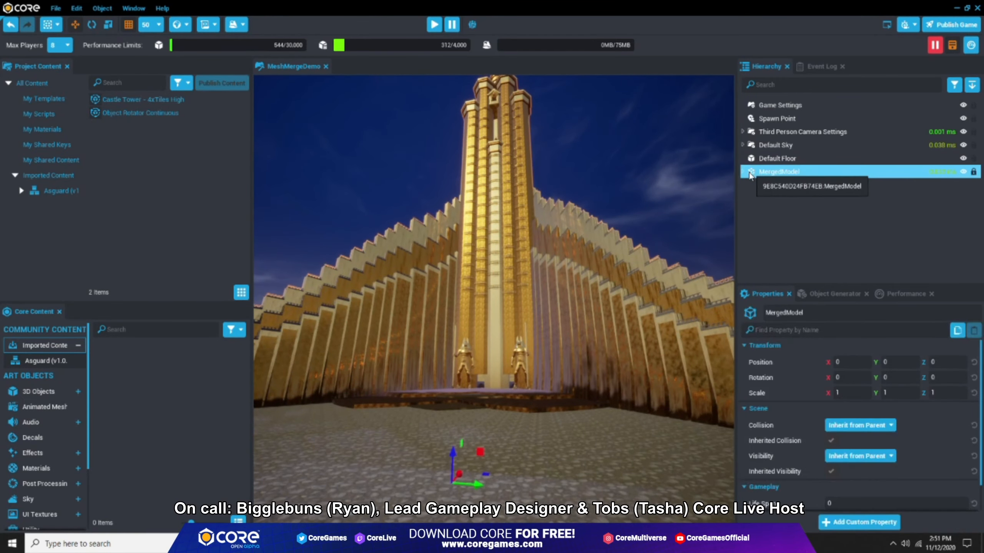
pyautogui.press('Escape')
pyautogui.scroll(3, 535, 259)
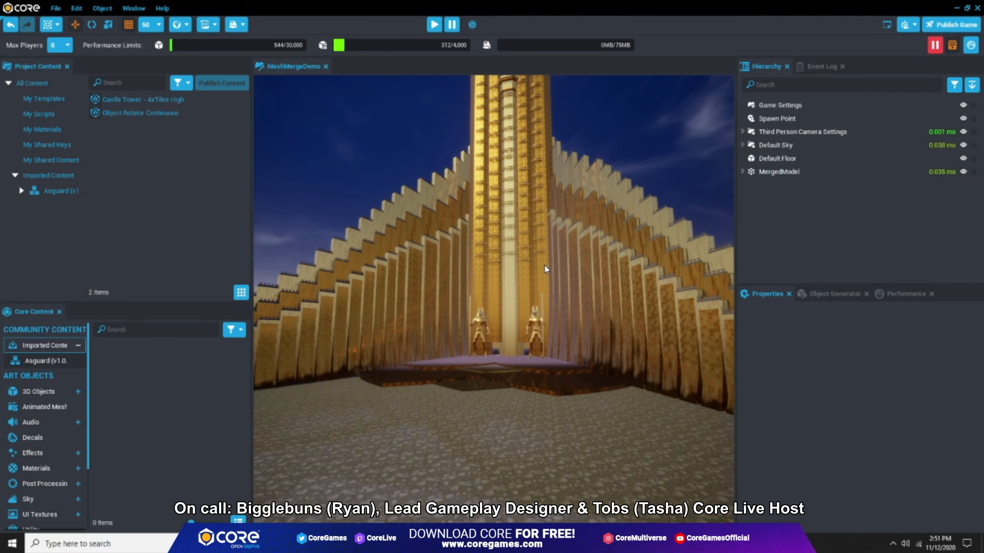
pyautogui.moveTo(544, 265); pyautogui.dragTo(574, 266, button='right')
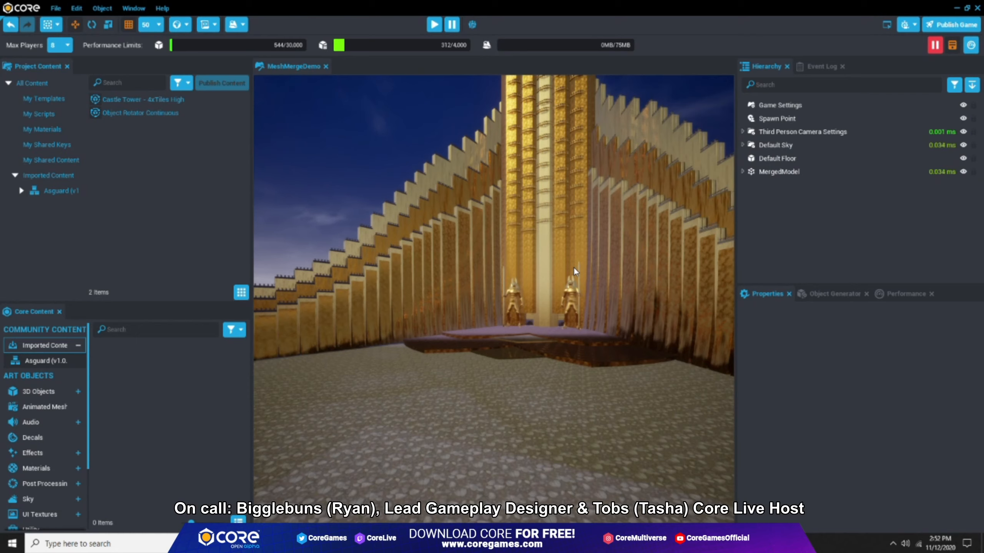
pyautogui.moveTo(579, 264); pyautogui.dragTo(555, 263, button='right')
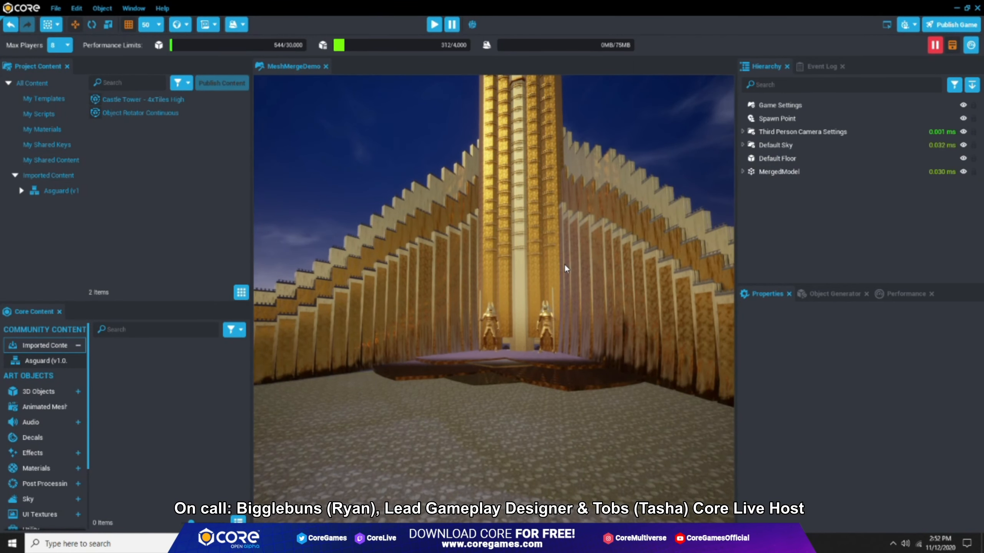